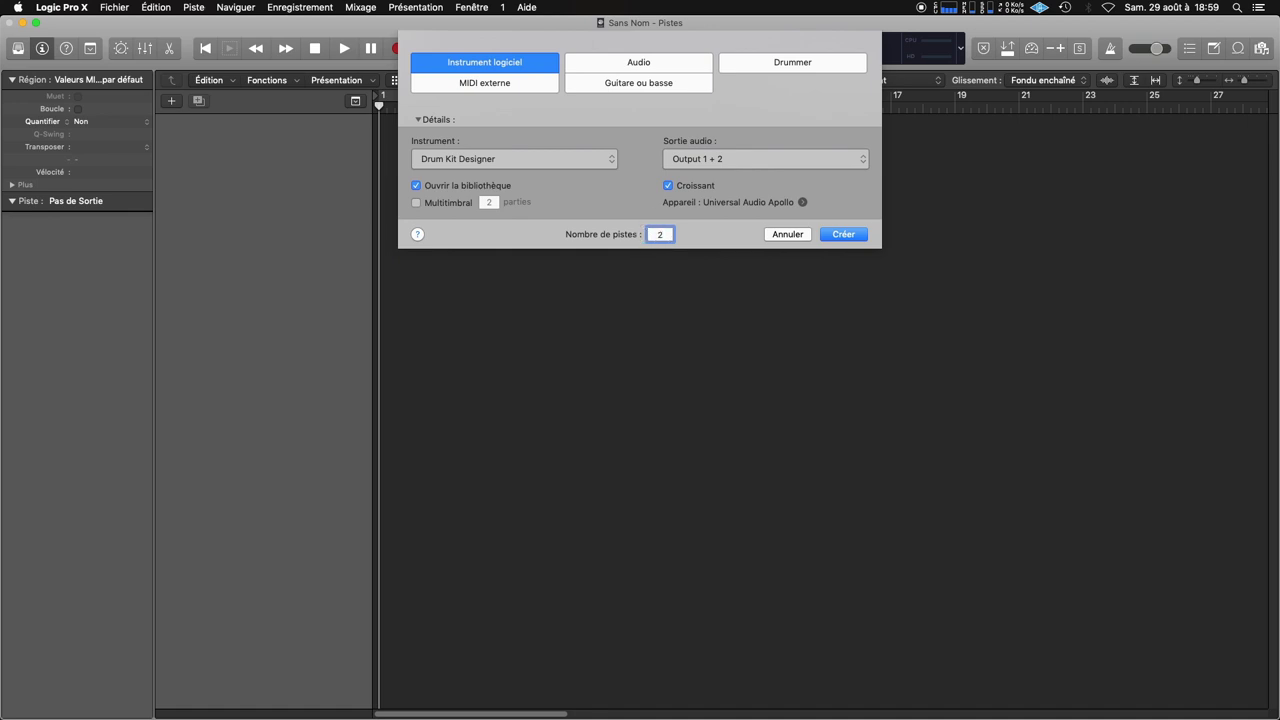
# Create two software instrument tracks using Drum Kit Designer with ascending outputs starting at Output 1 + 2, and check each track
pyautogui.press('Return')
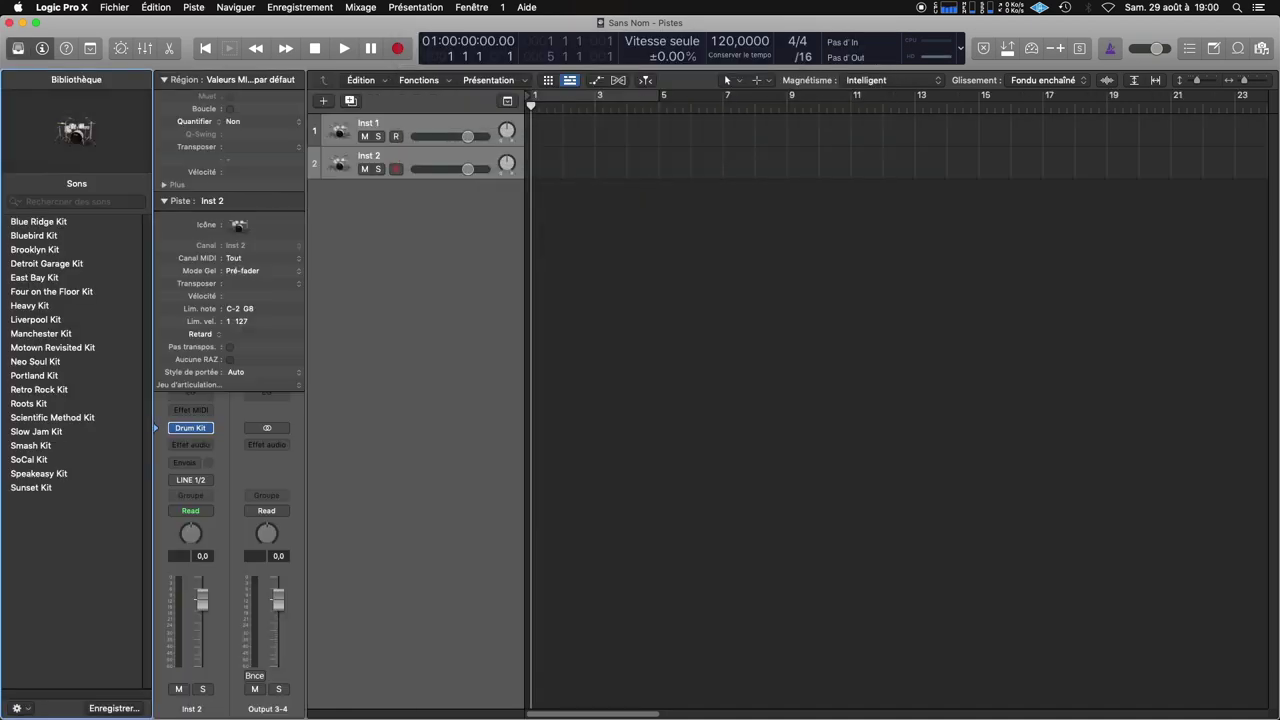
pyautogui.click(408, 127)
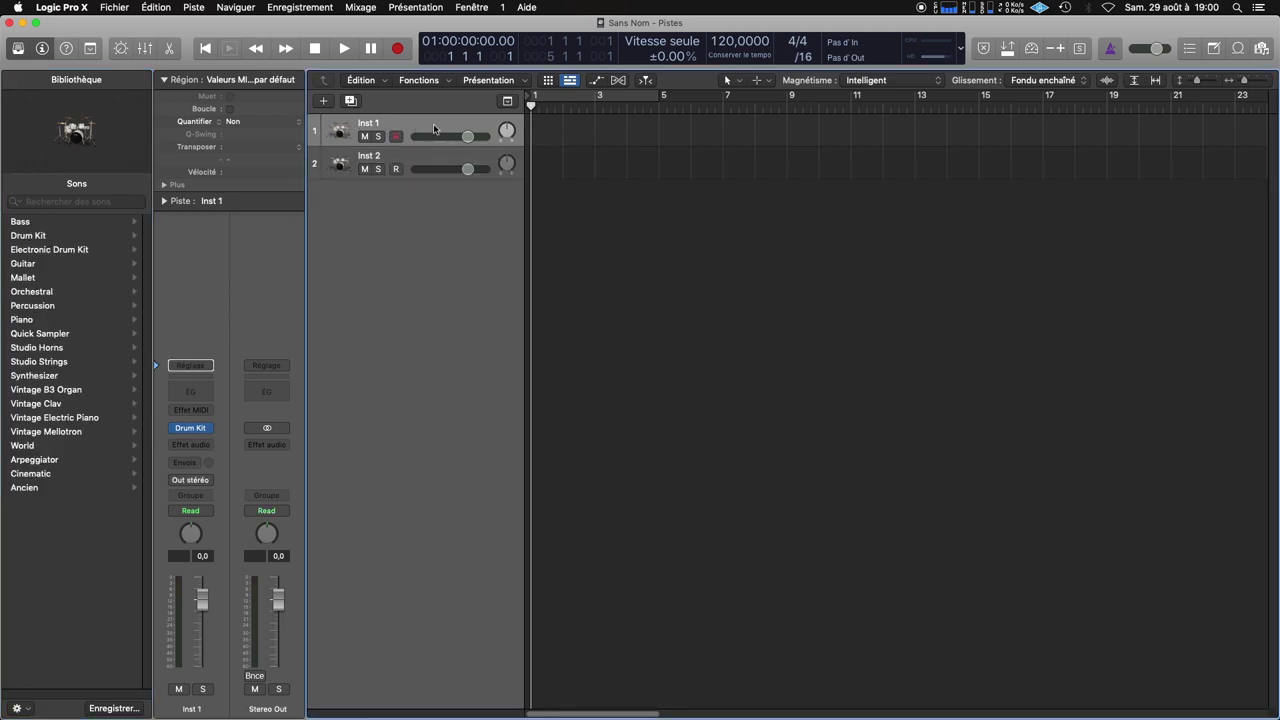
pyautogui.click(420, 159)
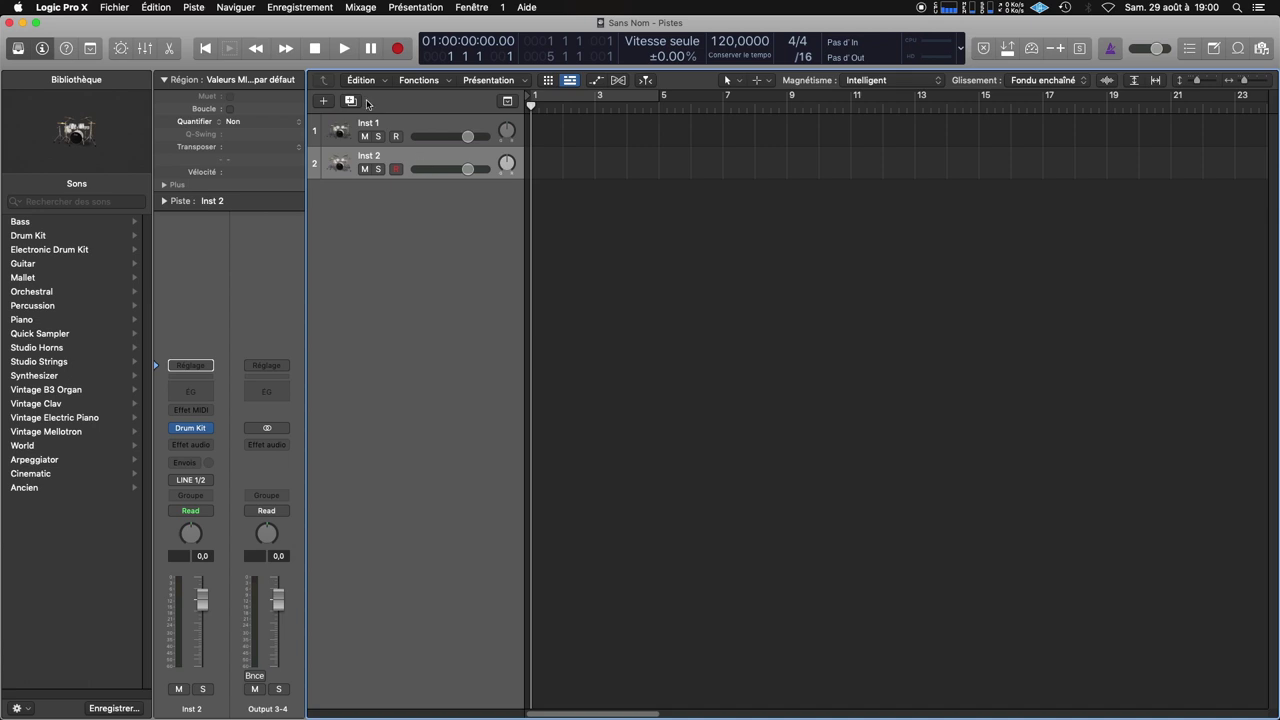
pyautogui.click(405, 122)
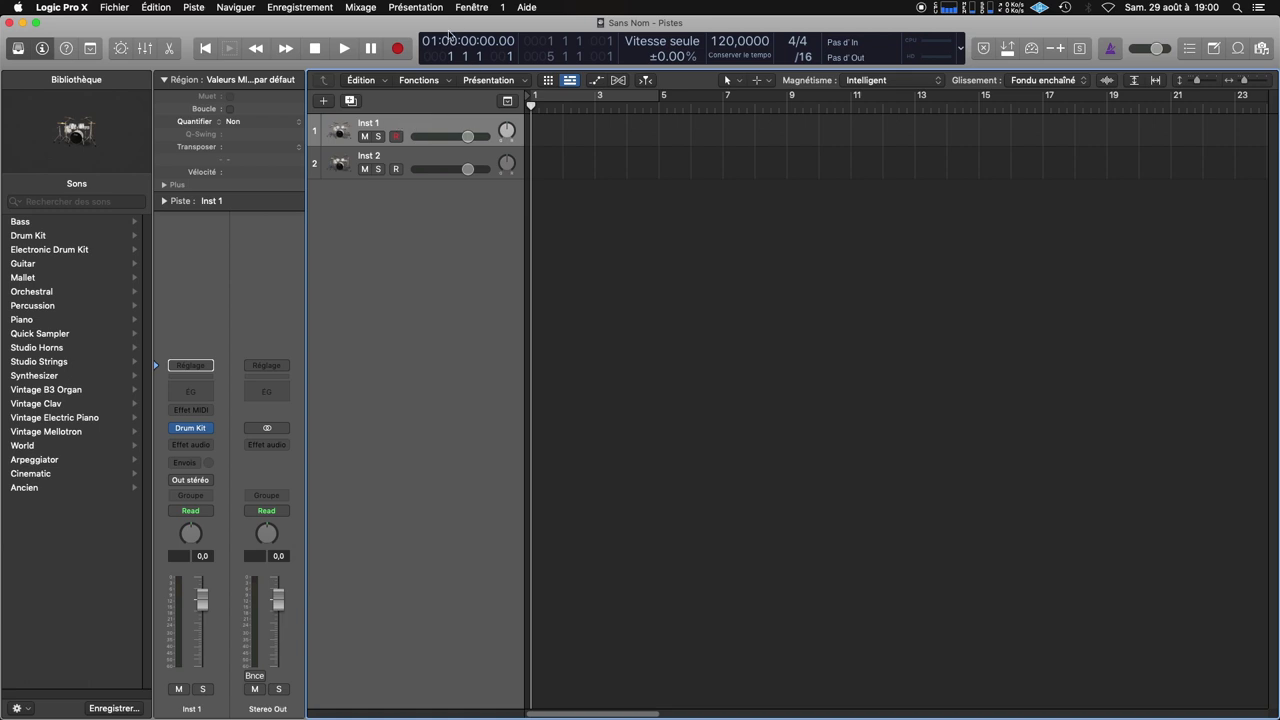
# Add a mapped instrument to the mixer layer of the MIDI Environment and place it in the empty area beyond the Master strip
pyautogui.click(474, 9)
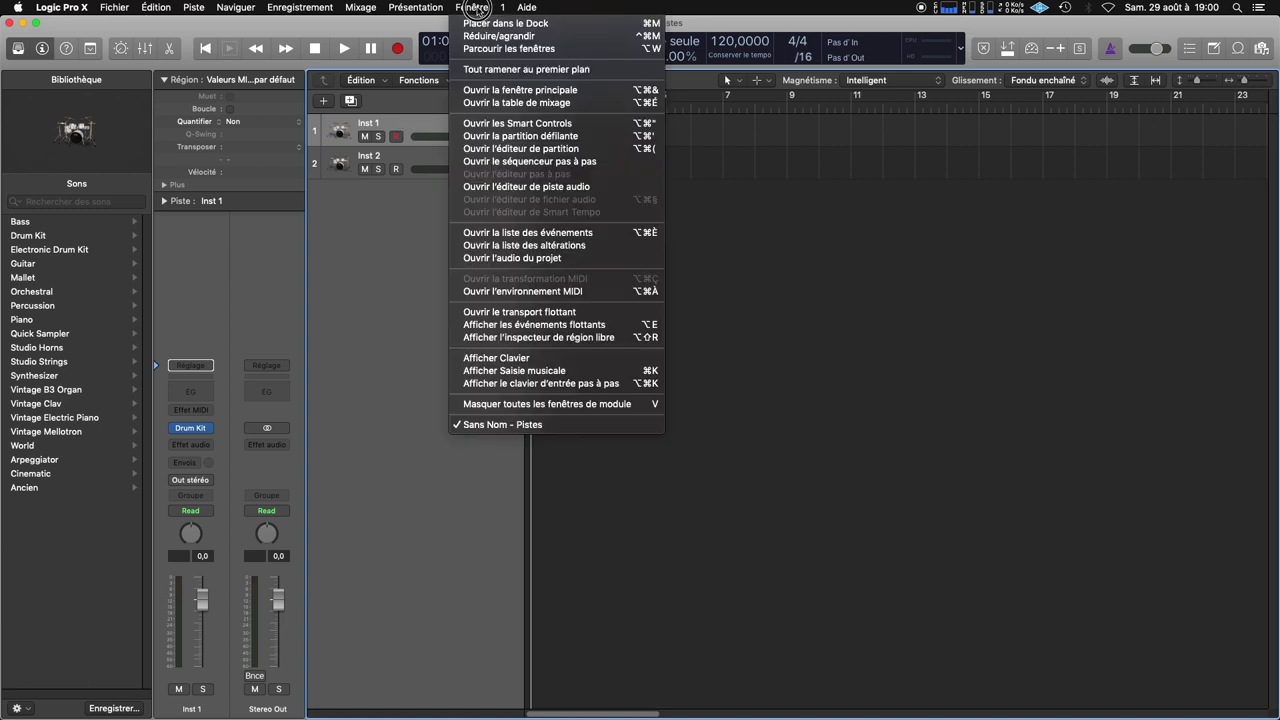
pyautogui.click(543, 294)
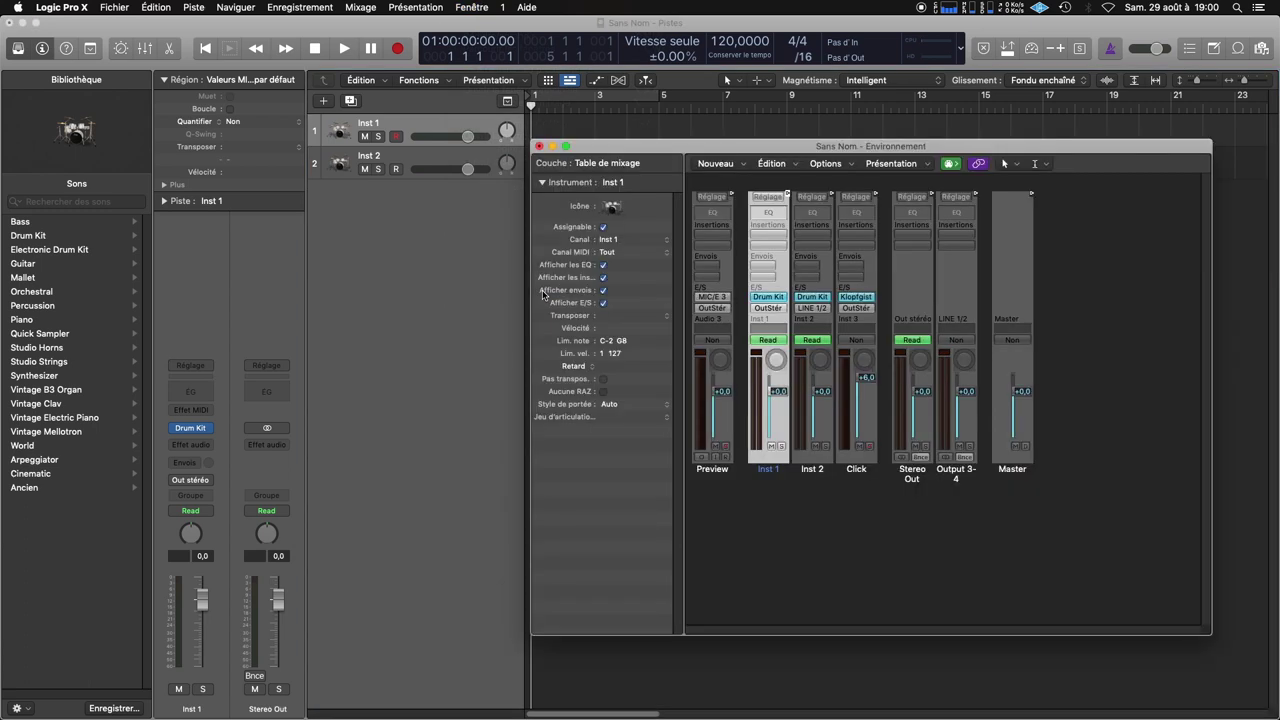
pyautogui.click(720, 165)
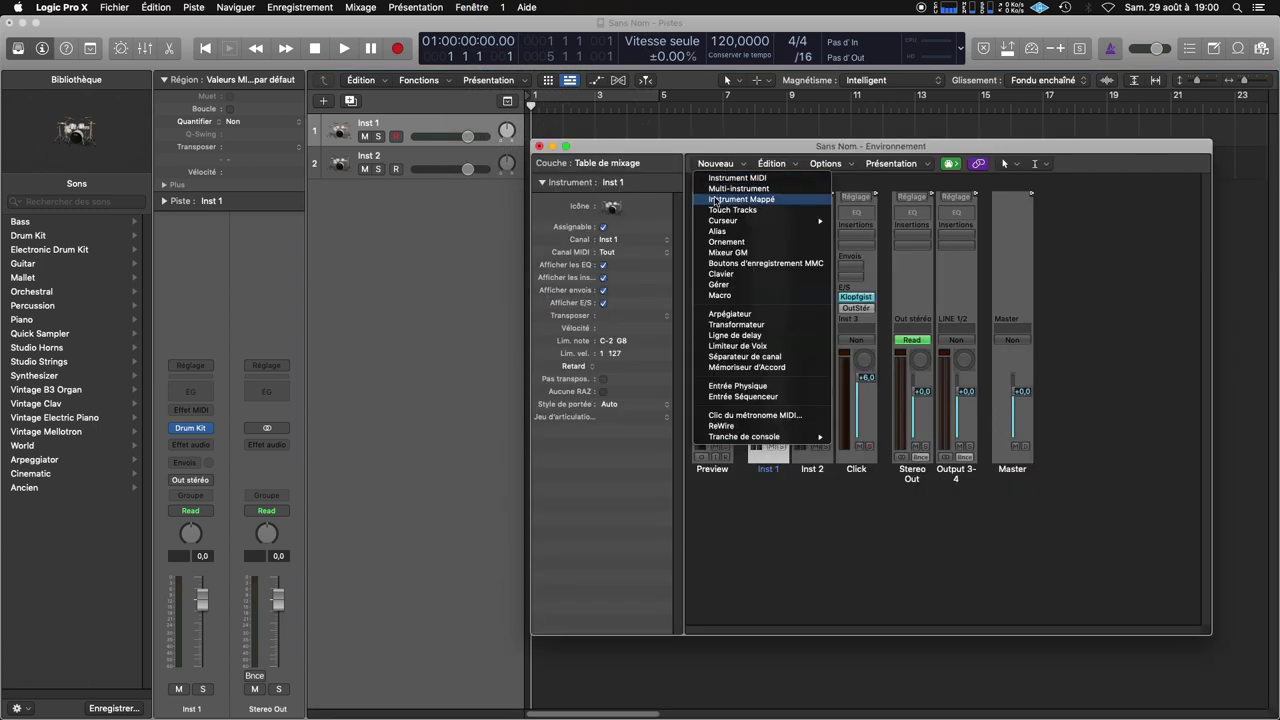
pyautogui.click(770, 201)
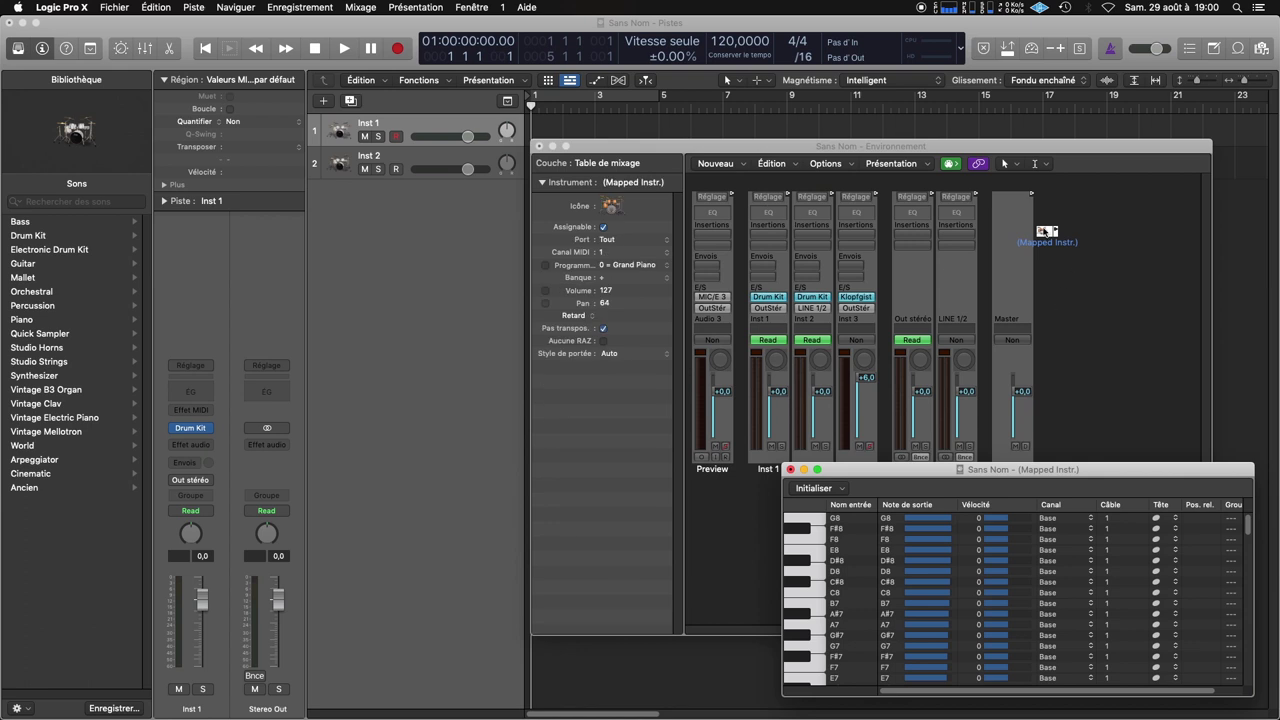
pyautogui.moveTo(1046, 233); pyautogui.dragTo(1110, 260)
pyautogui.click(790, 469)
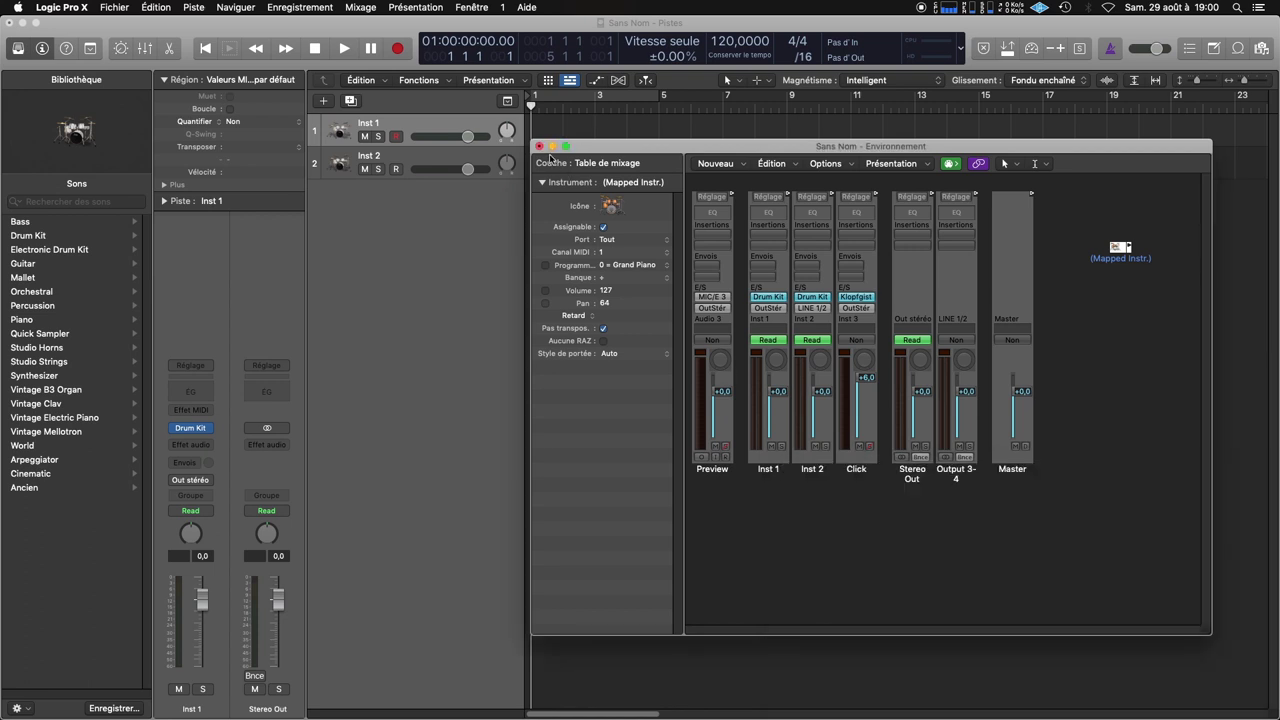
pyautogui.click(540, 147)
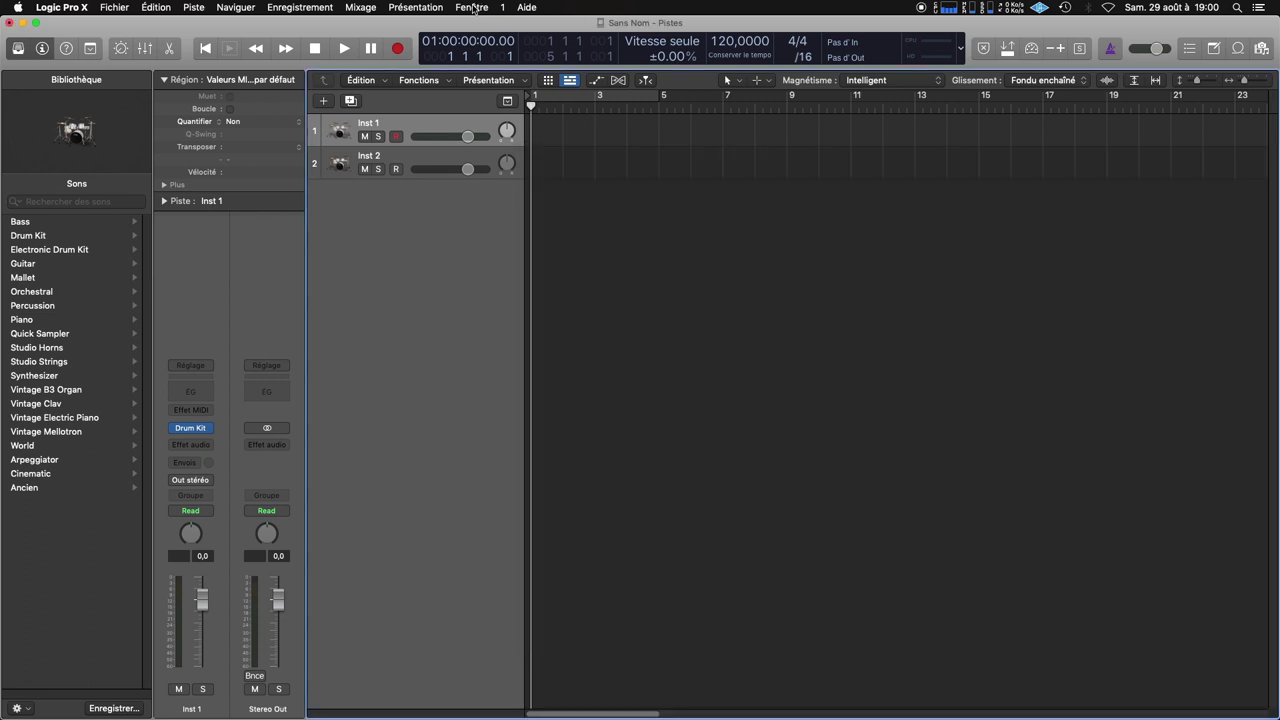
# Reassign the Inst 1 track to the mapped instrument from the mixer layer
pyautogui.rightClick(437, 126)
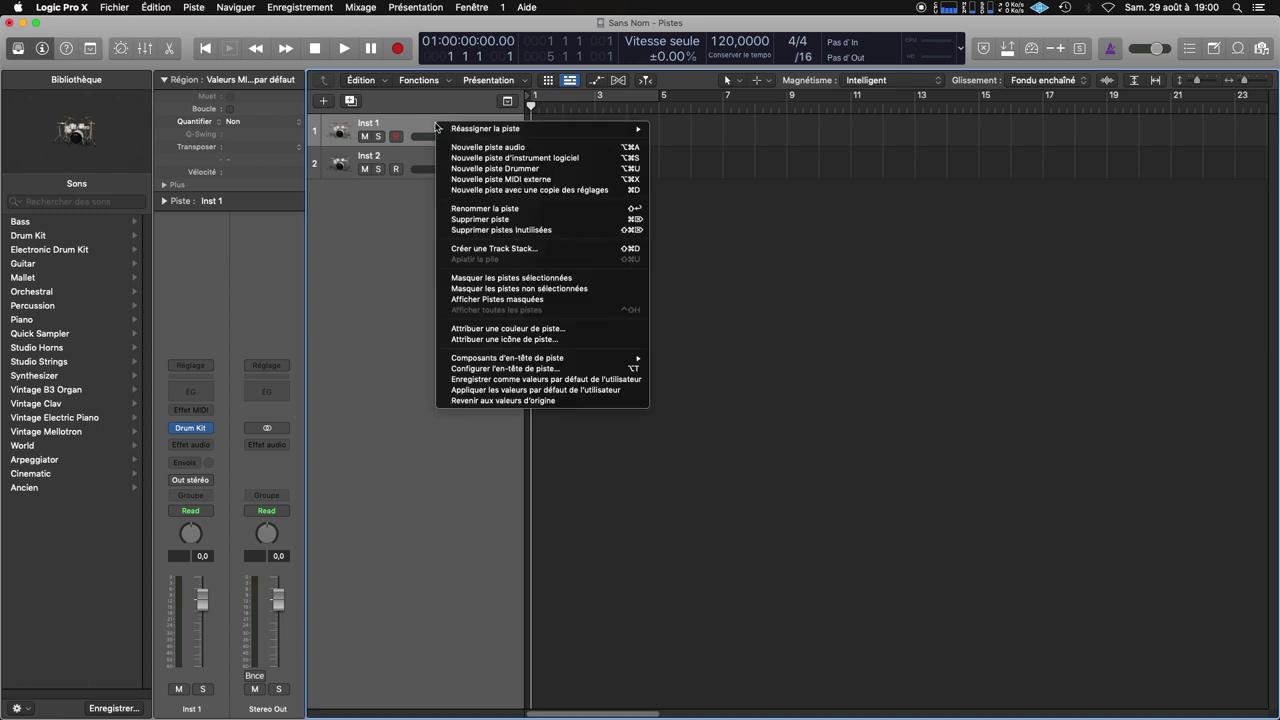
pyautogui.moveTo(476, 132)
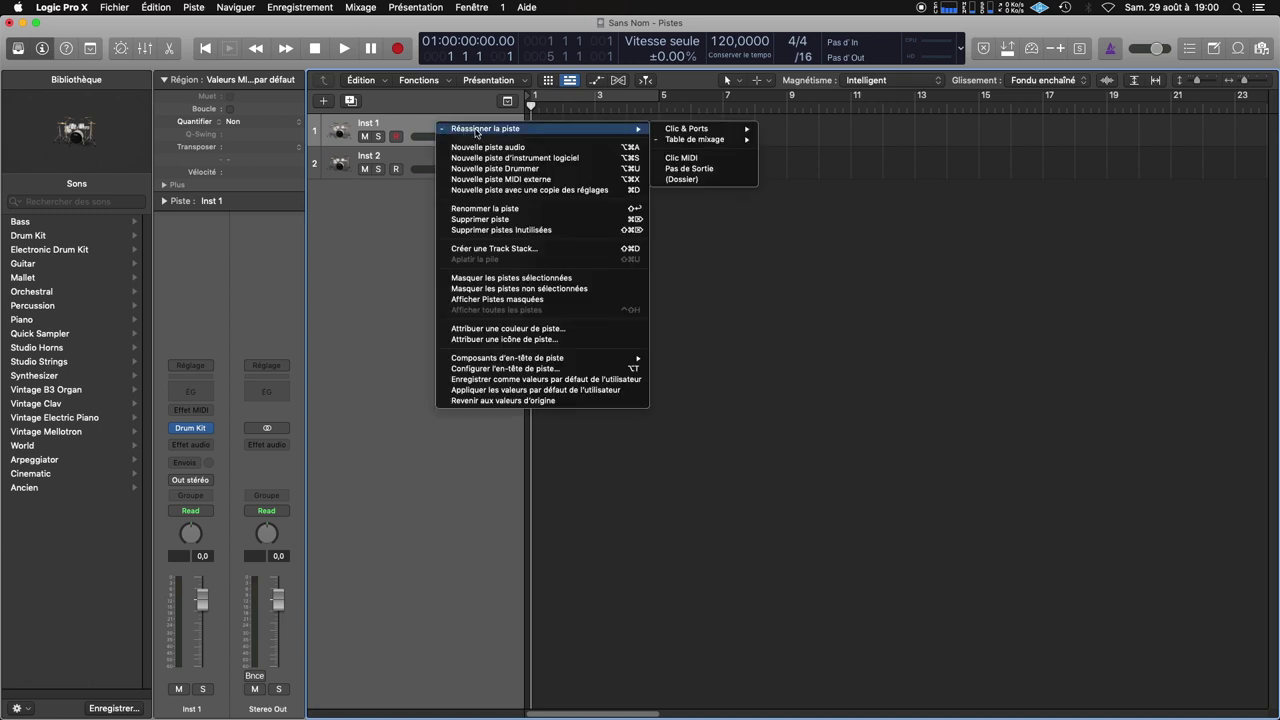
pyautogui.moveTo(708, 142)
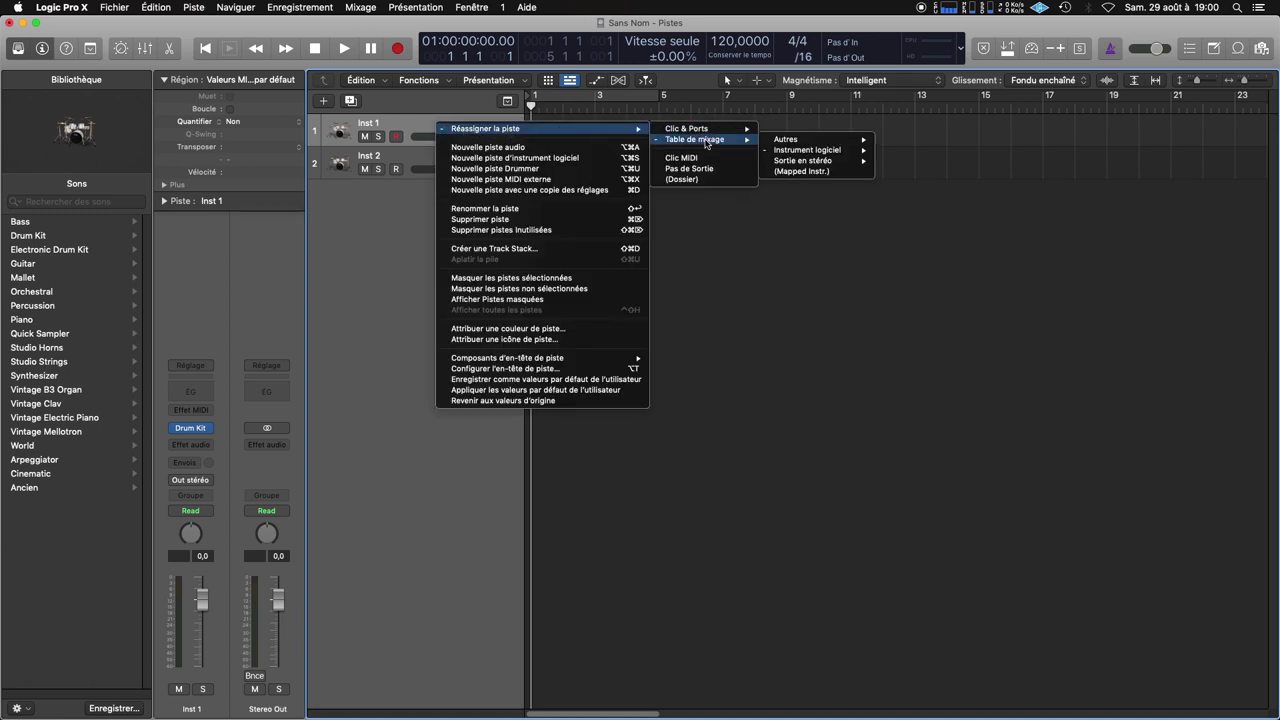
pyautogui.click(795, 172)
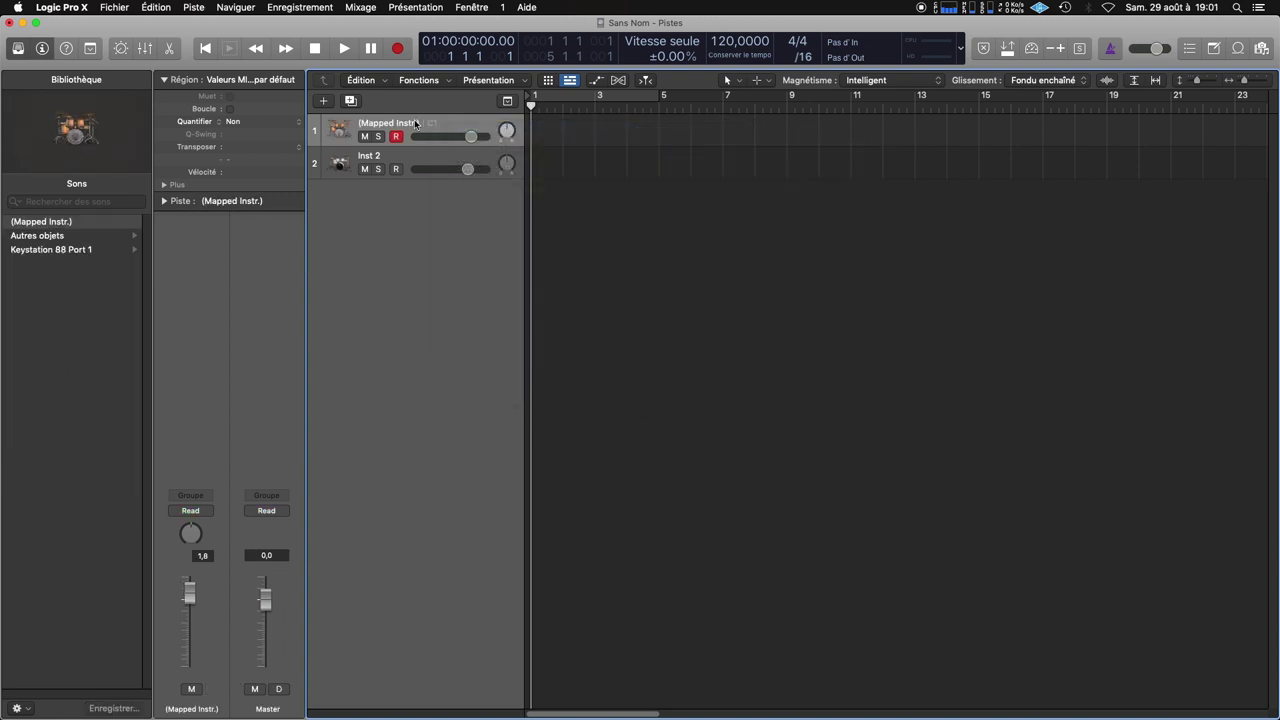
# Set the staff style of both the mapped instrument track and the Inst 2 track to #Batterie
pyautogui.click(165, 201)
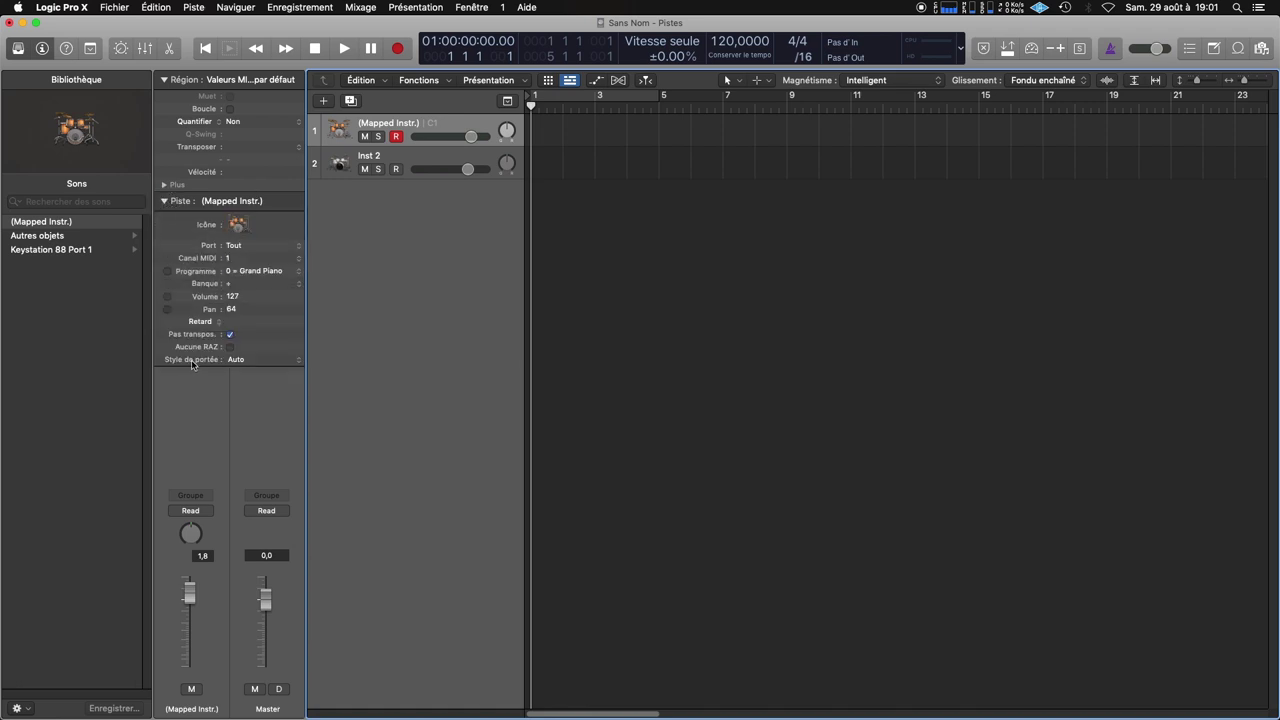
pyautogui.click(247, 362)
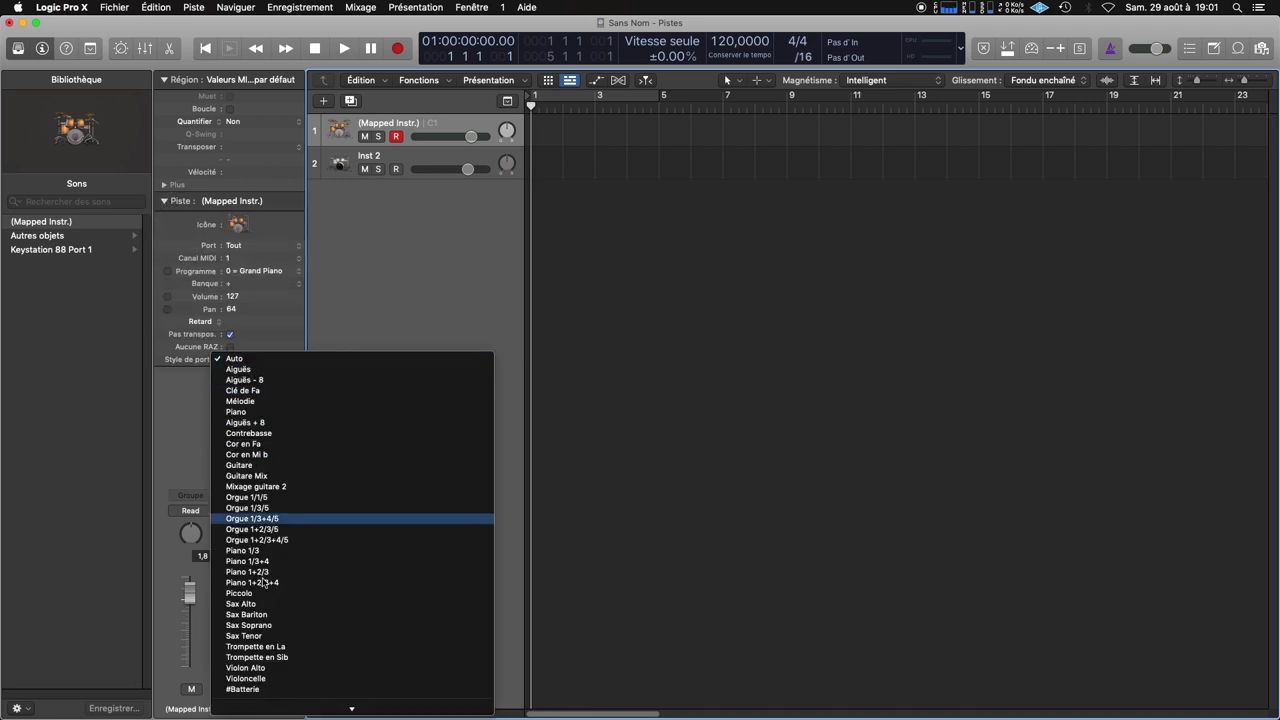
pyautogui.click(243, 689)
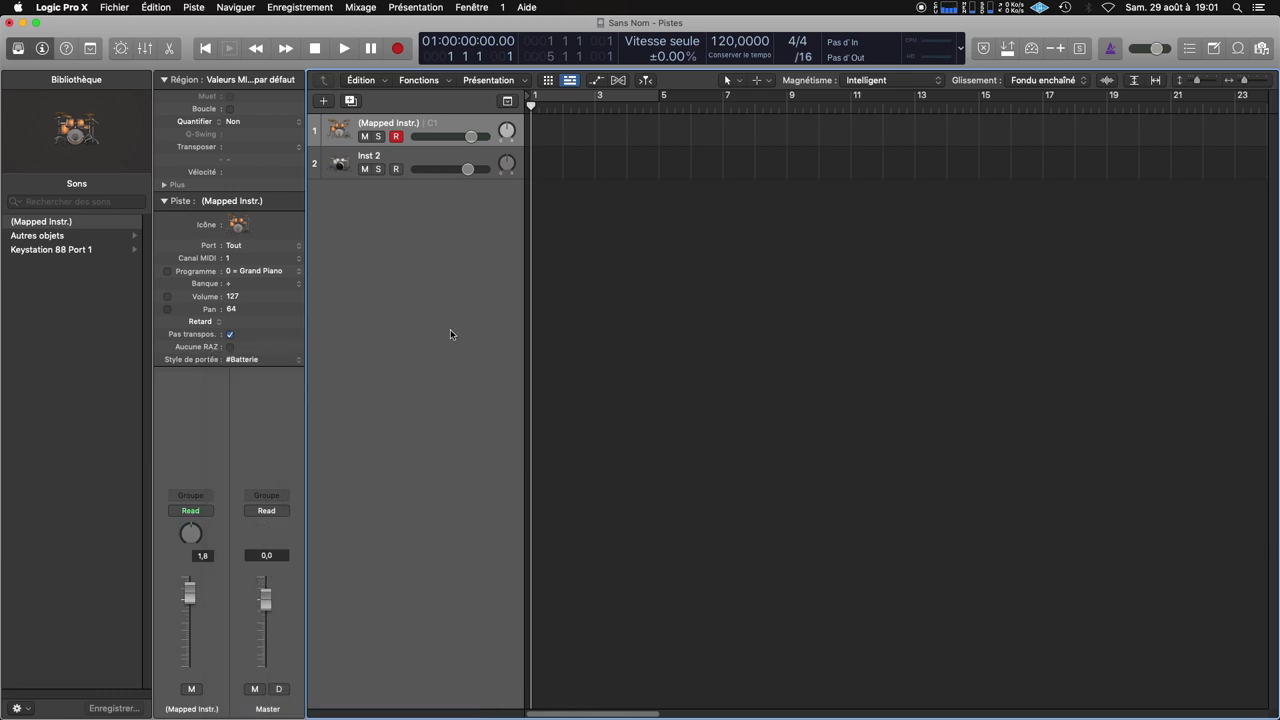
pyautogui.click(425, 163)
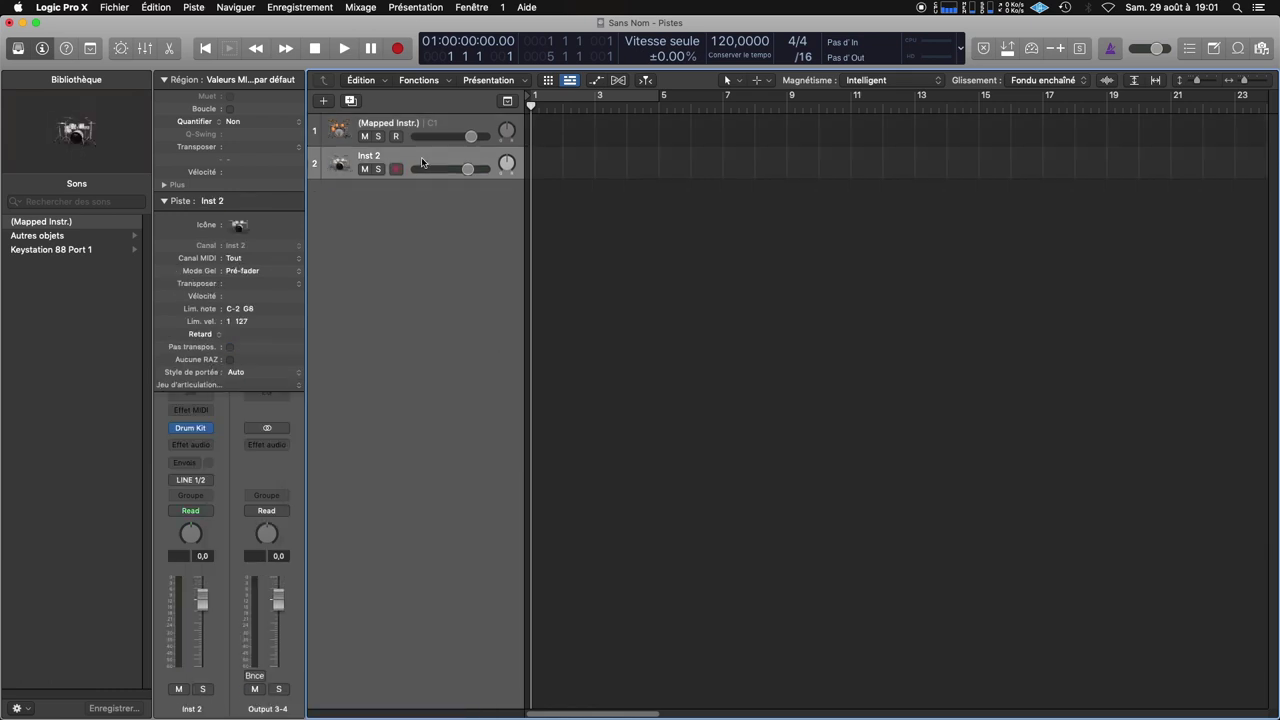
pyautogui.click(240, 373)
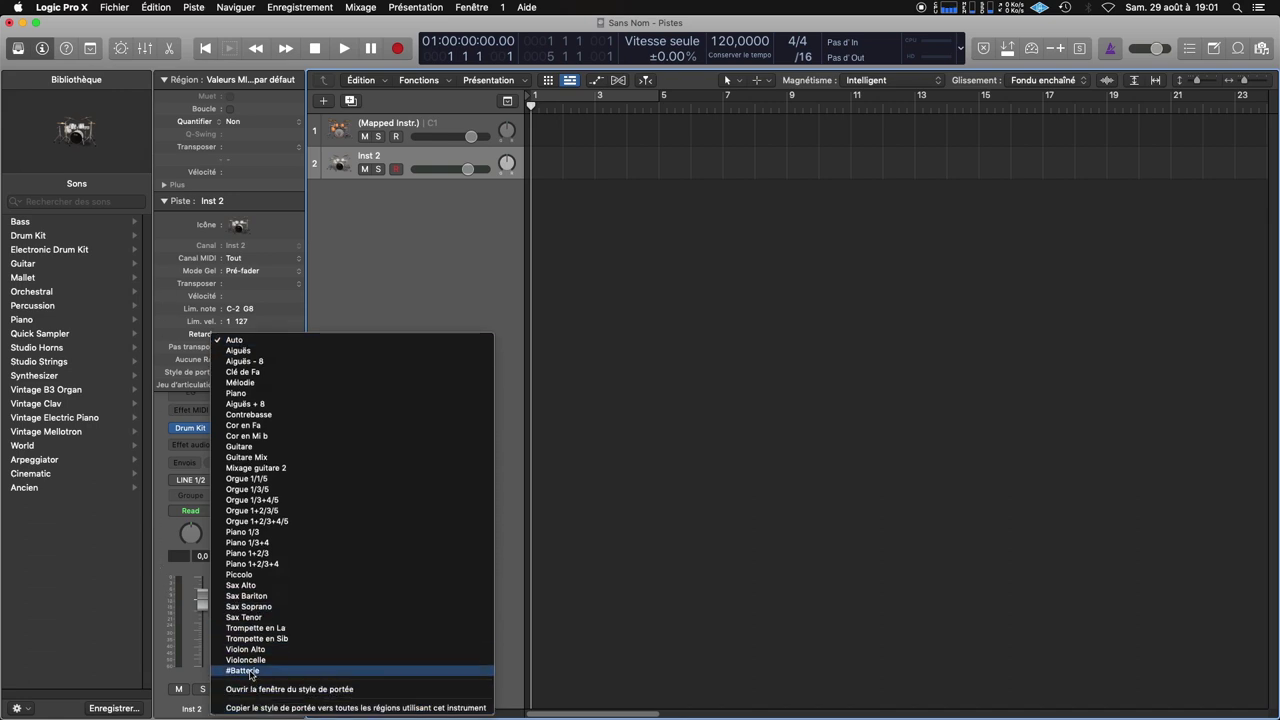
pyautogui.click(243, 671)
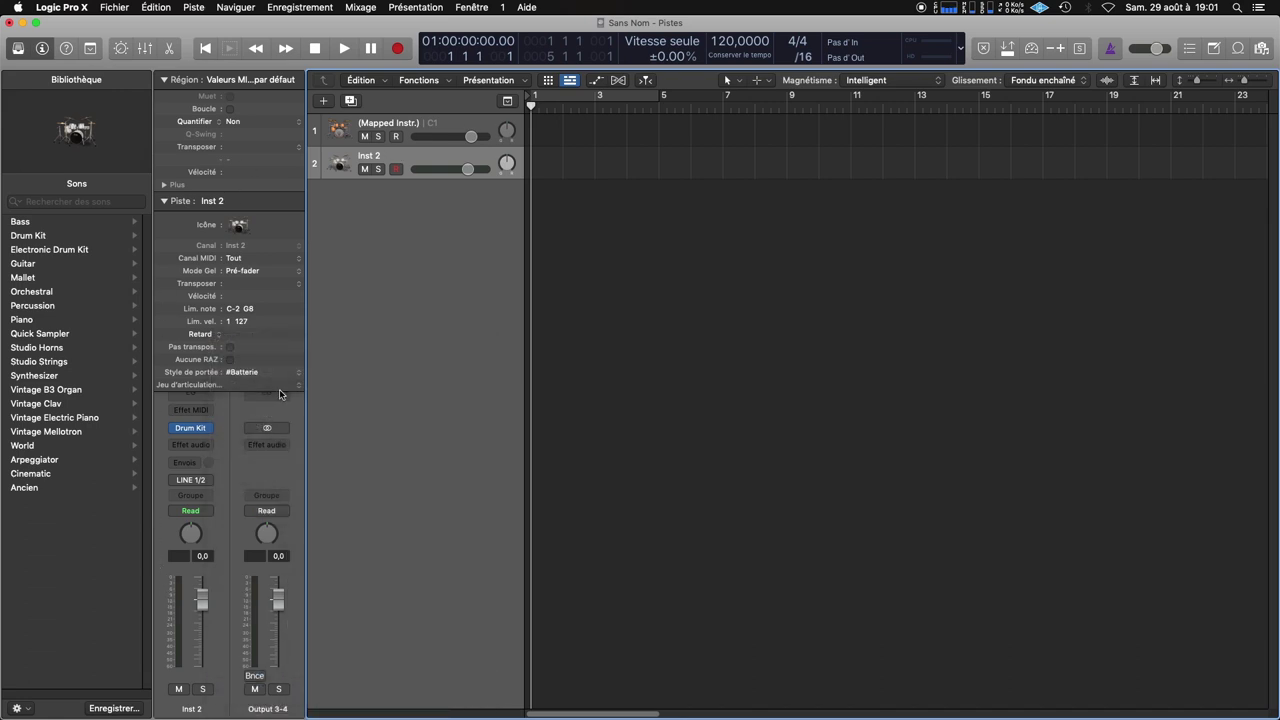
pyautogui.click(163, 201)
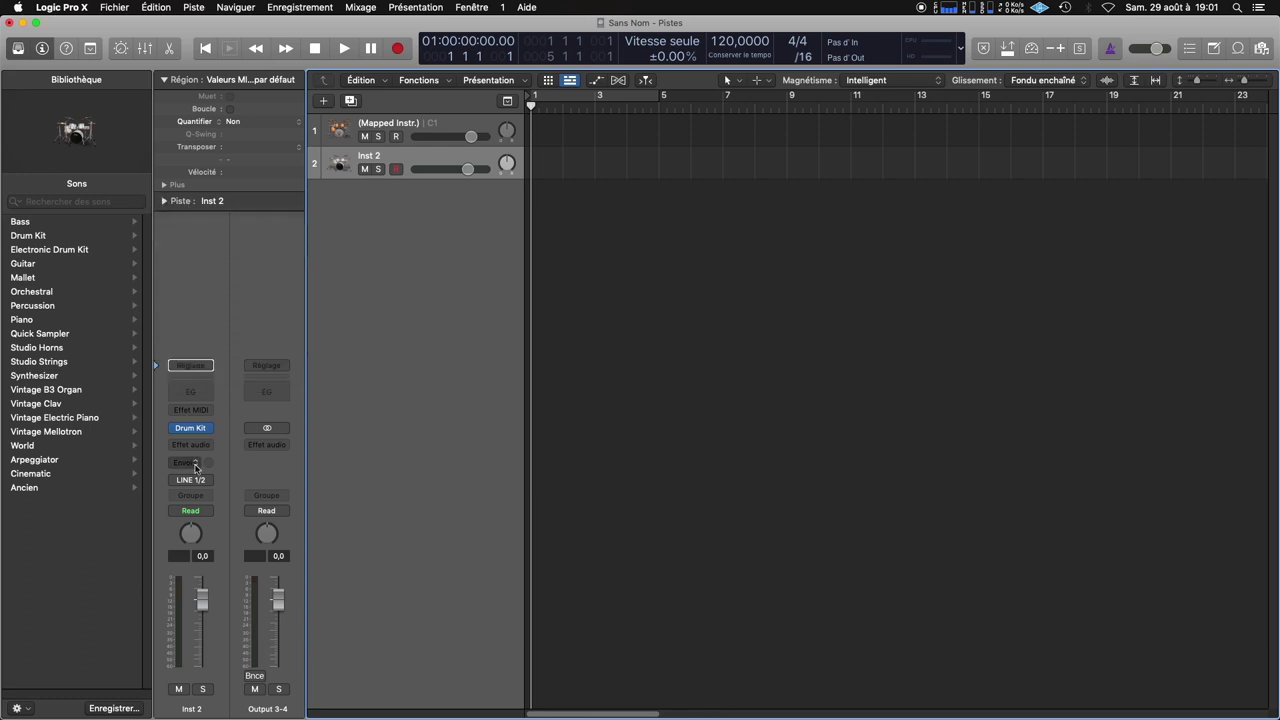
# Route the Inst 2 channel's output to Sortie stéréo
pyautogui.click(193, 481)
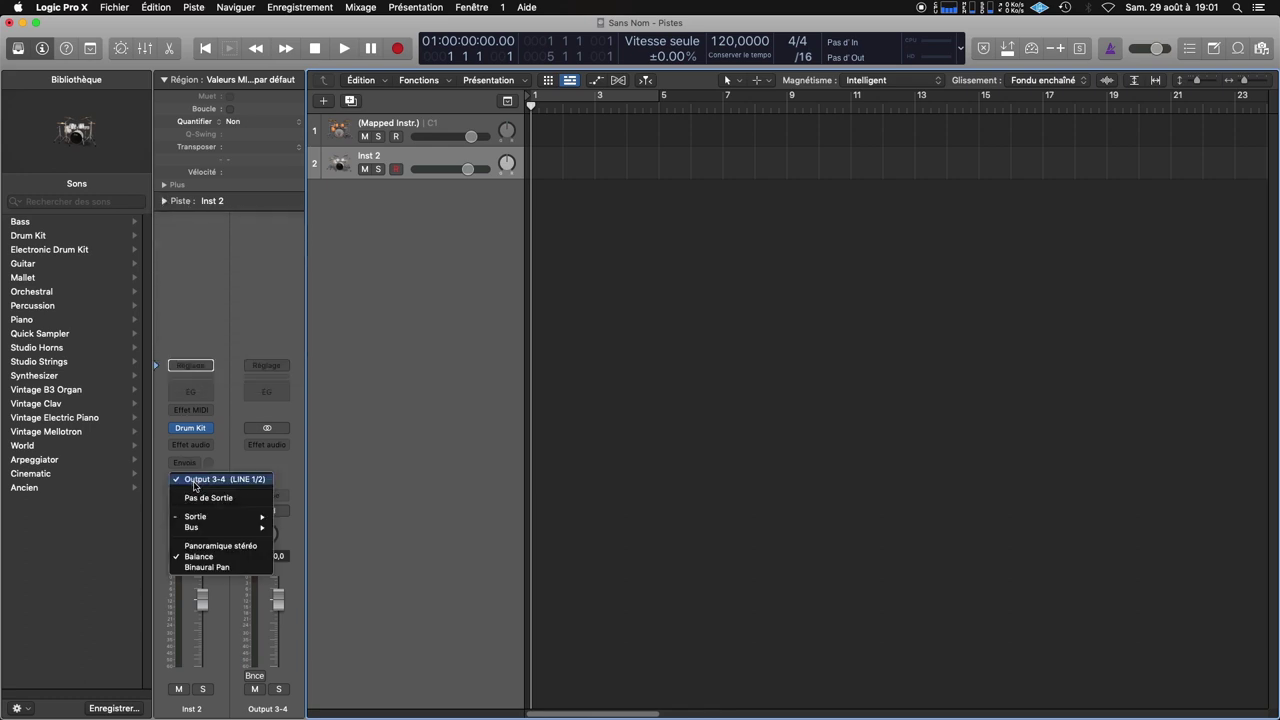
pyautogui.moveTo(197, 516)
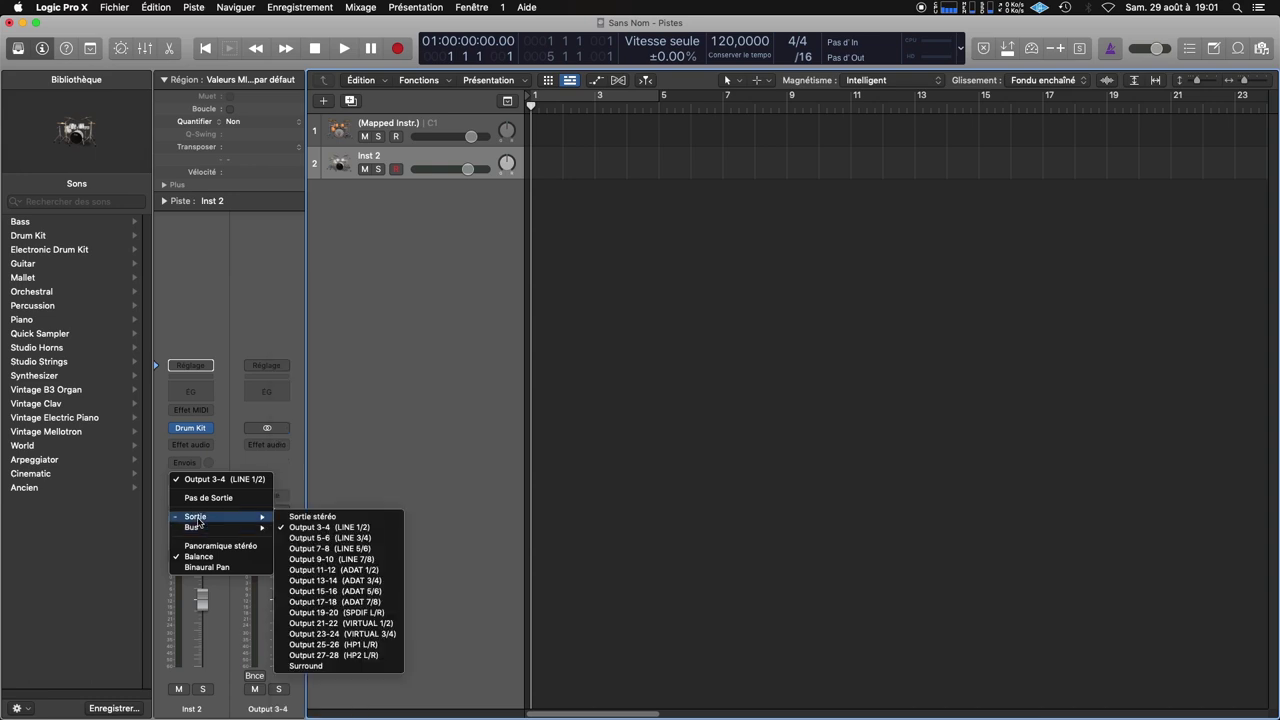
pyautogui.click(316, 516)
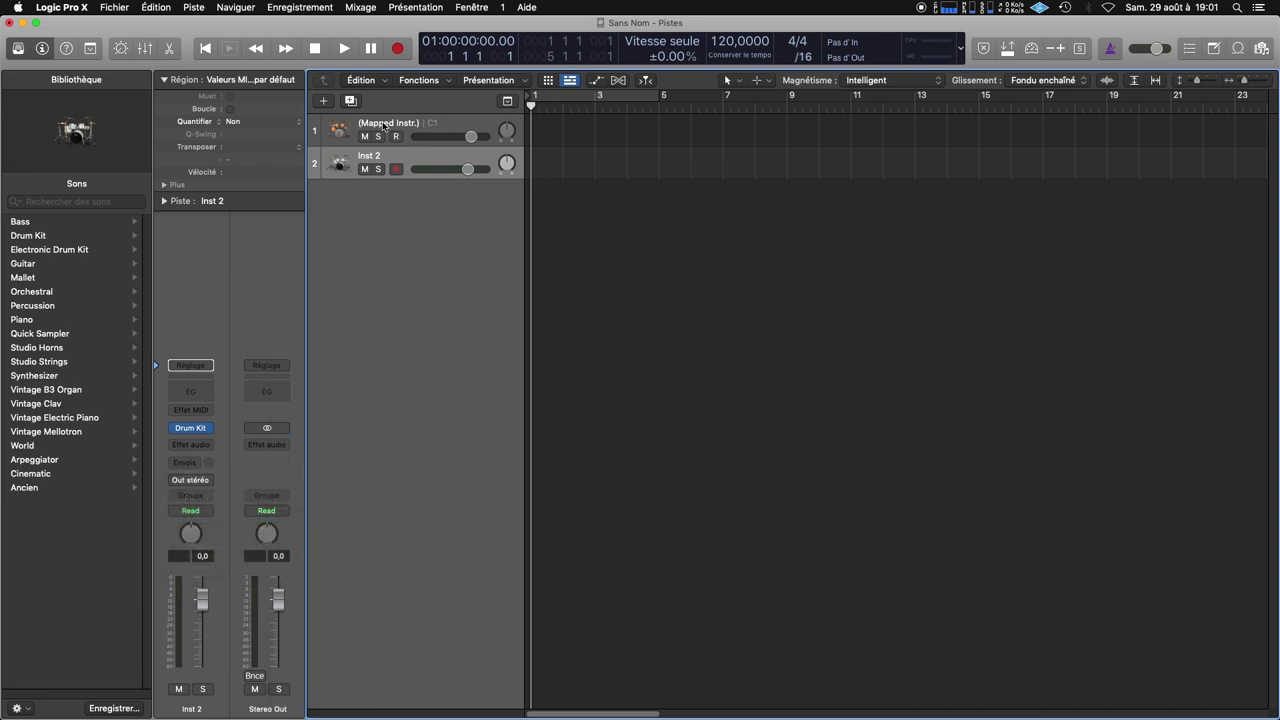
# Rename the mapped instrument track as PARTITION and the Inst 2 track as PLAYBACK
pyautogui.doubleClick(388, 122)
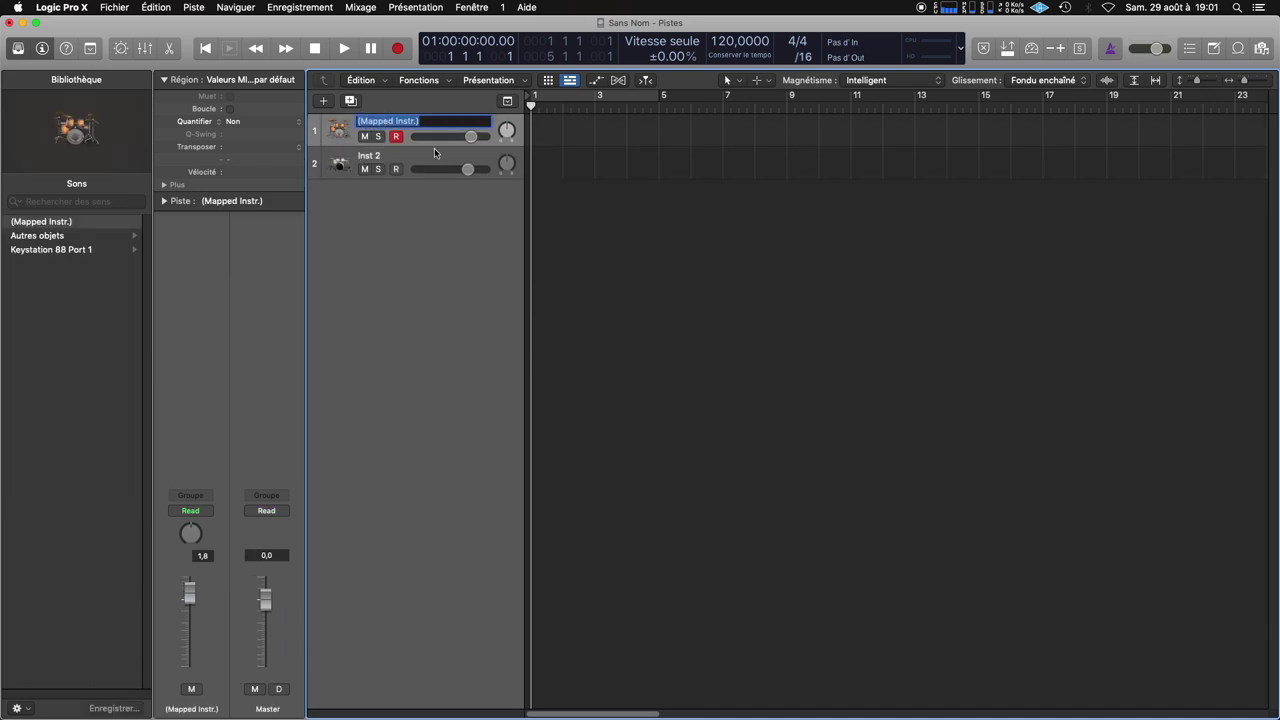
pyautogui.write('PARTITION')
pyautogui.press('Return')
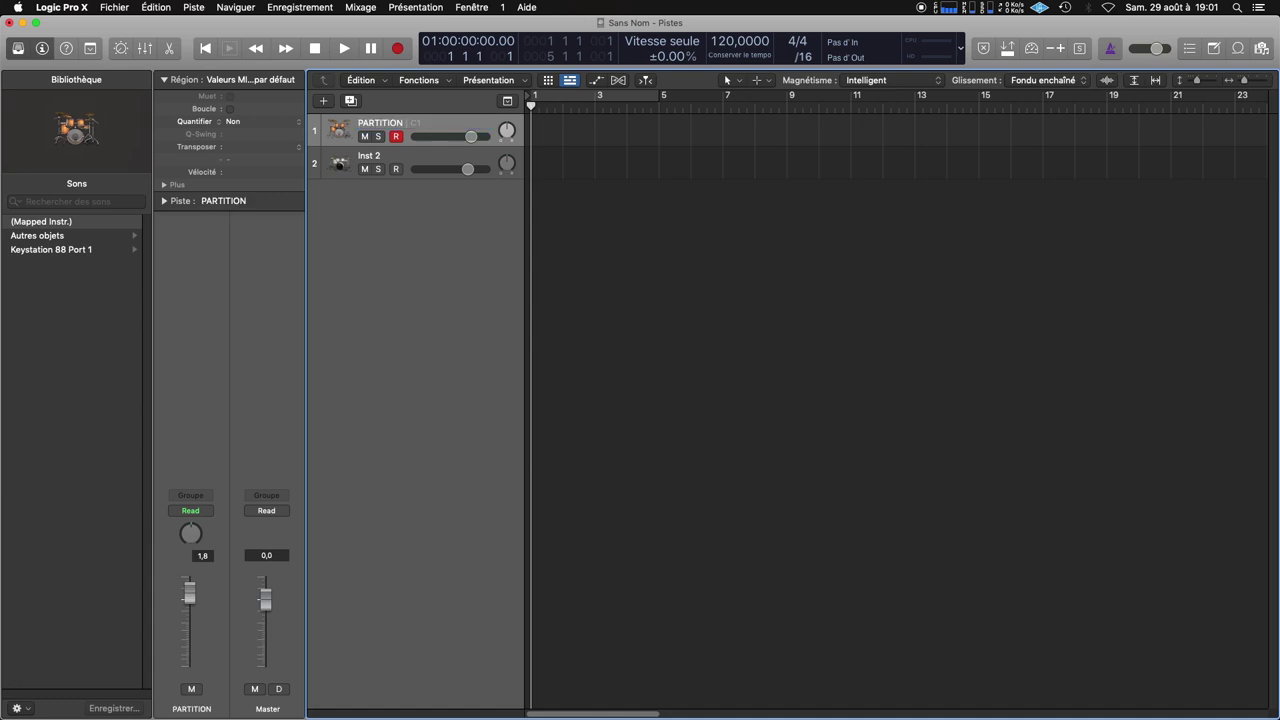
pyautogui.doubleClick(368, 156)
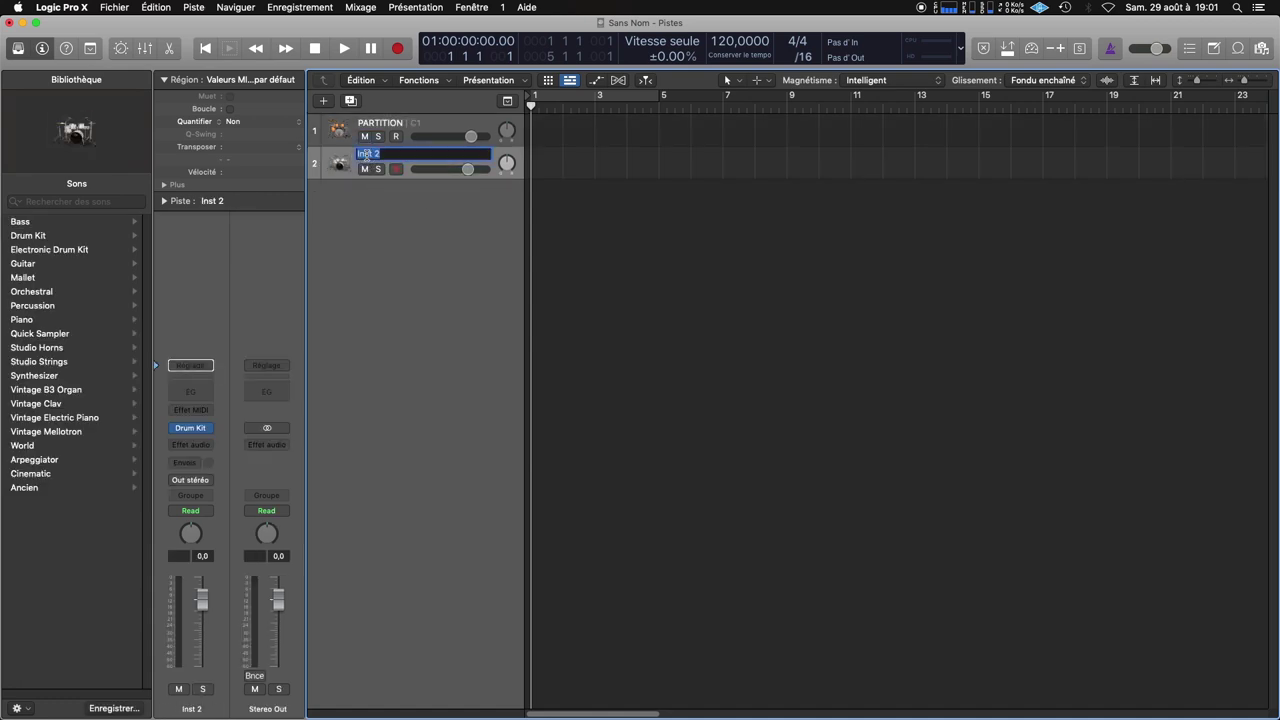
pyautogui.write('PLAYBACK')
pyautogui.press('Return')
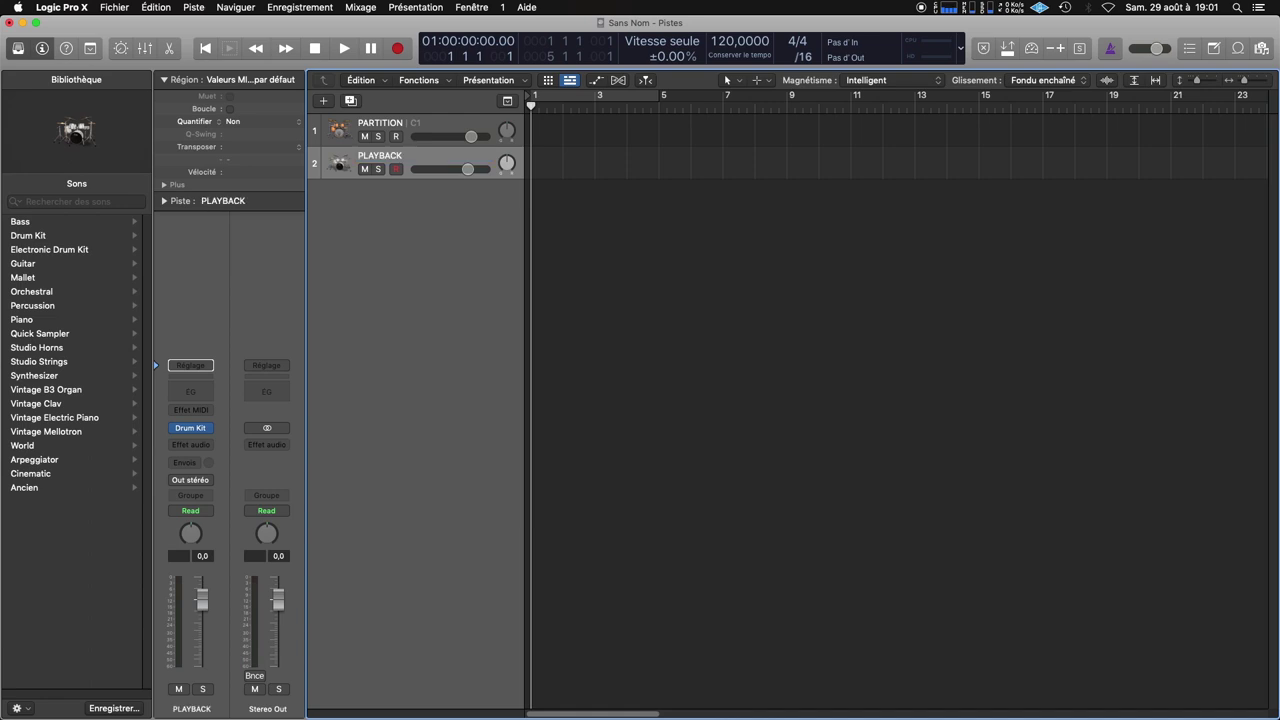
# Cable the PARTITION object to the PLAYBACK channel strip in the MIDI Environment, removing PARTITION's channel port setting
pyautogui.click(491, 139)
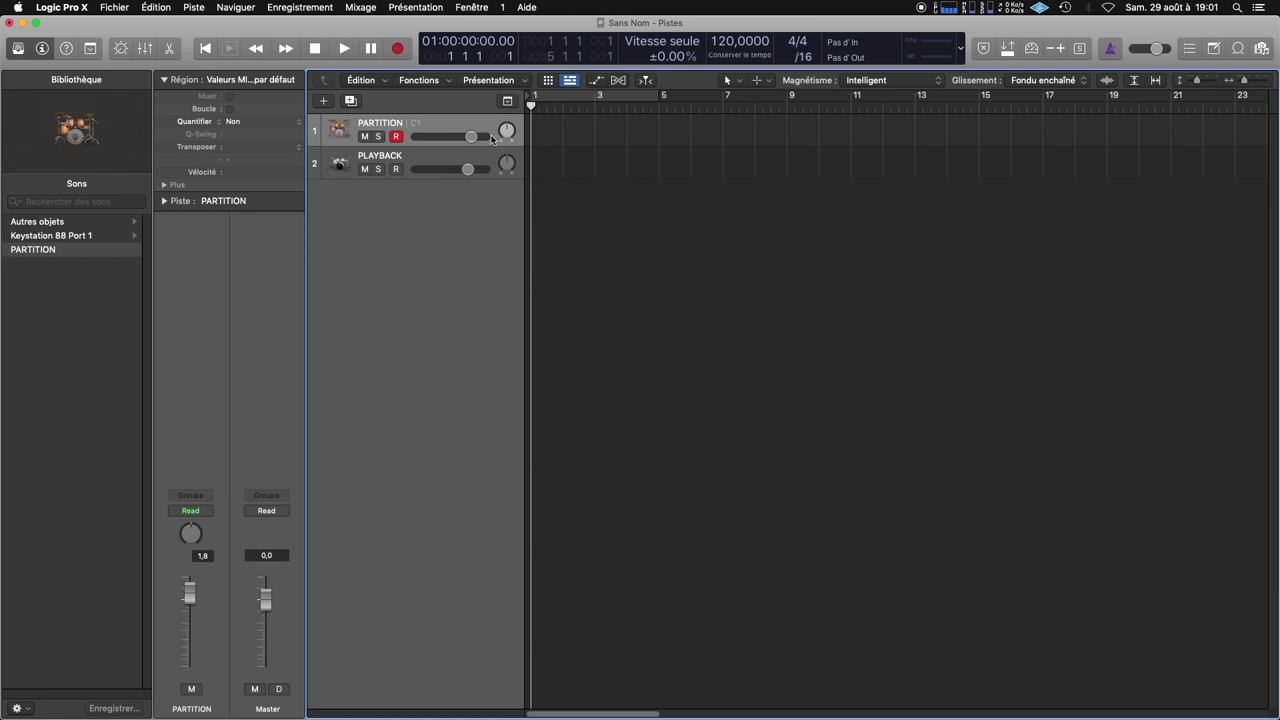
pyautogui.click(472, 8)
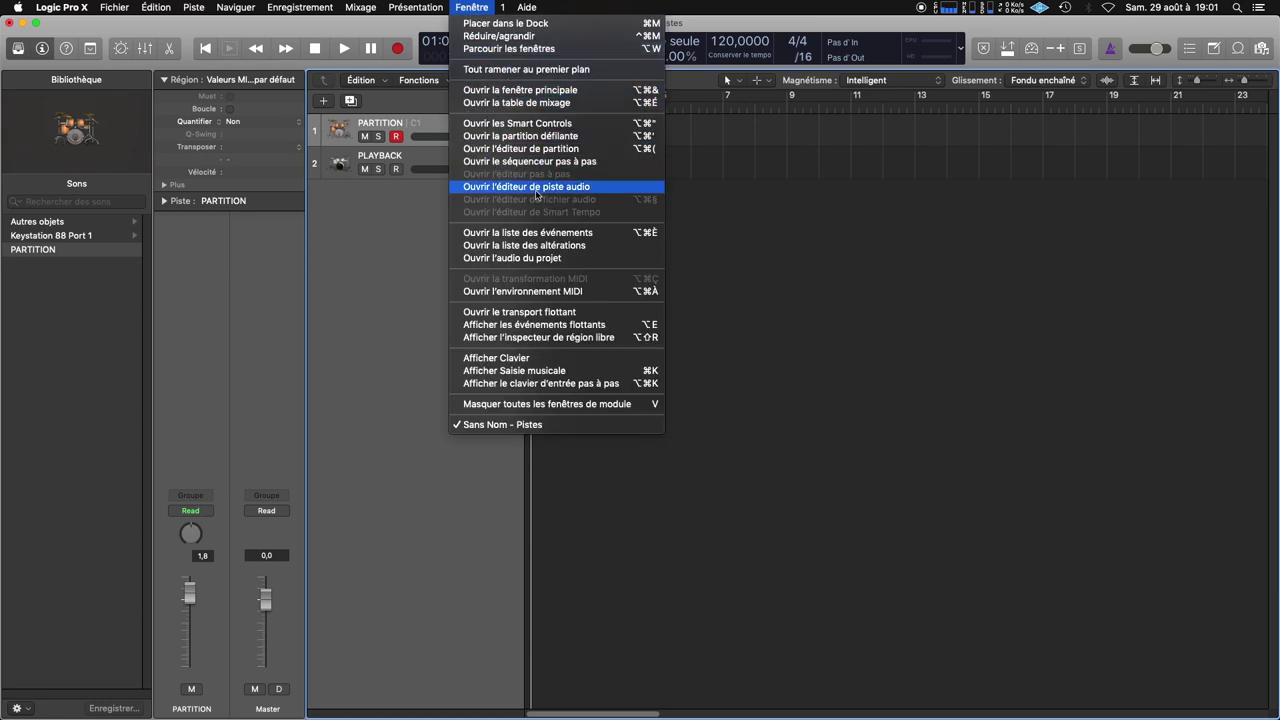
pyautogui.click(543, 291)
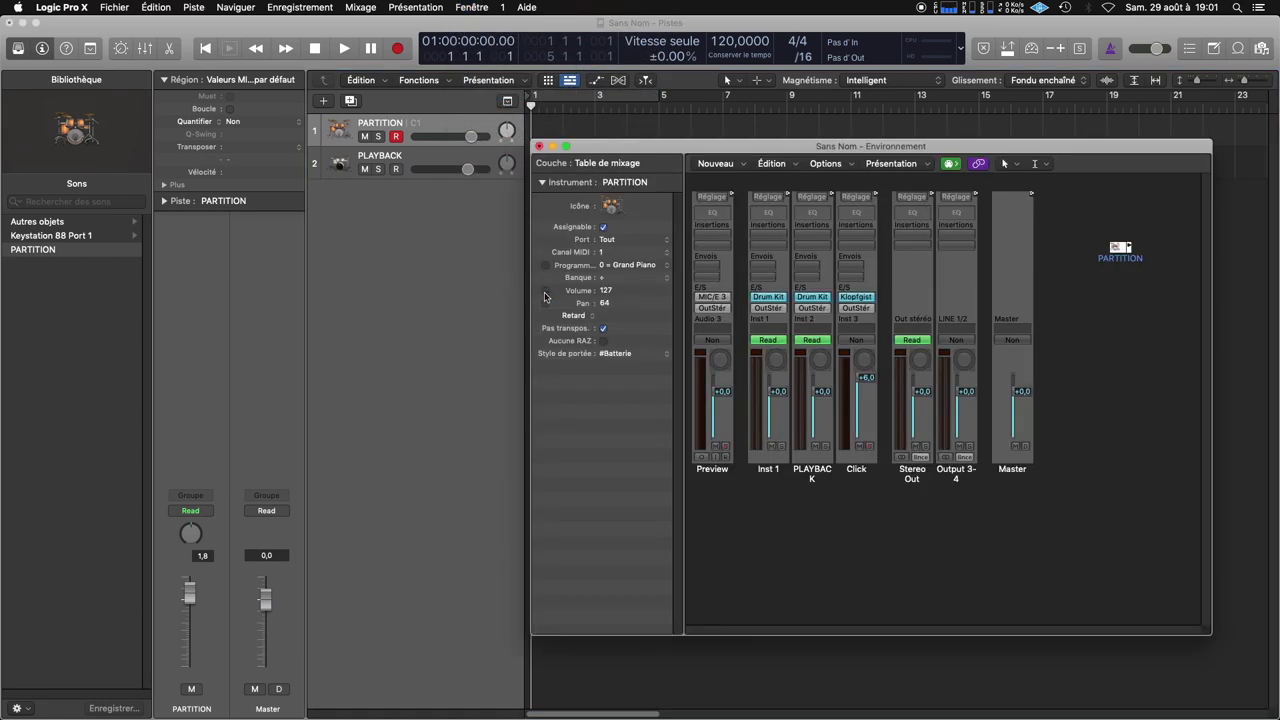
pyautogui.click(1130, 247)
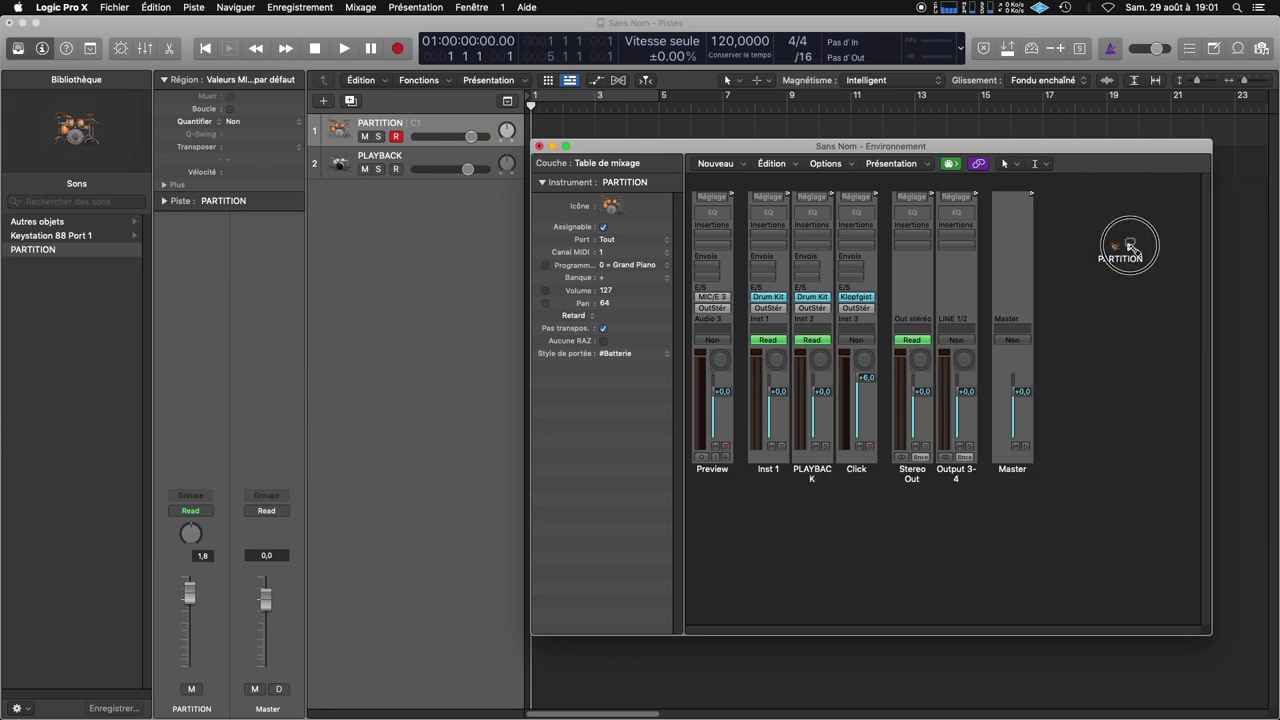
pyautogui.moveTo(1130, 247); pyautogui.dragTo(815, 271)
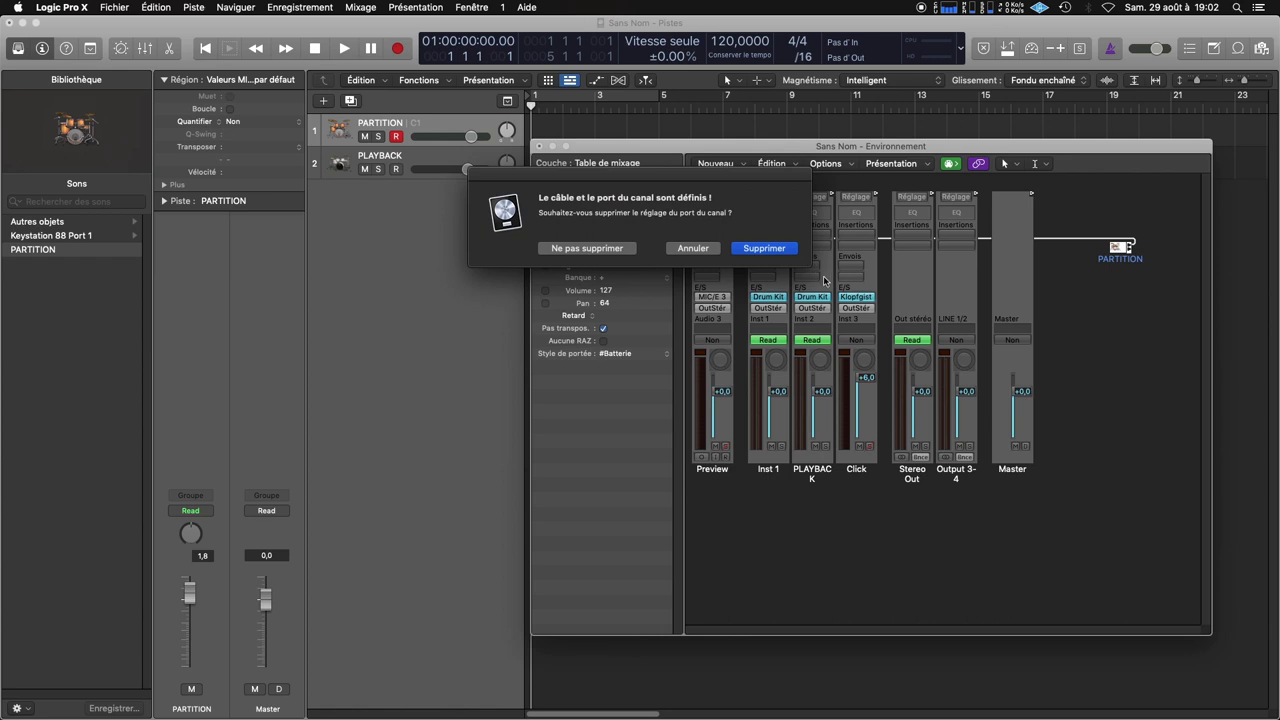
pyautogui.click(764, 248)
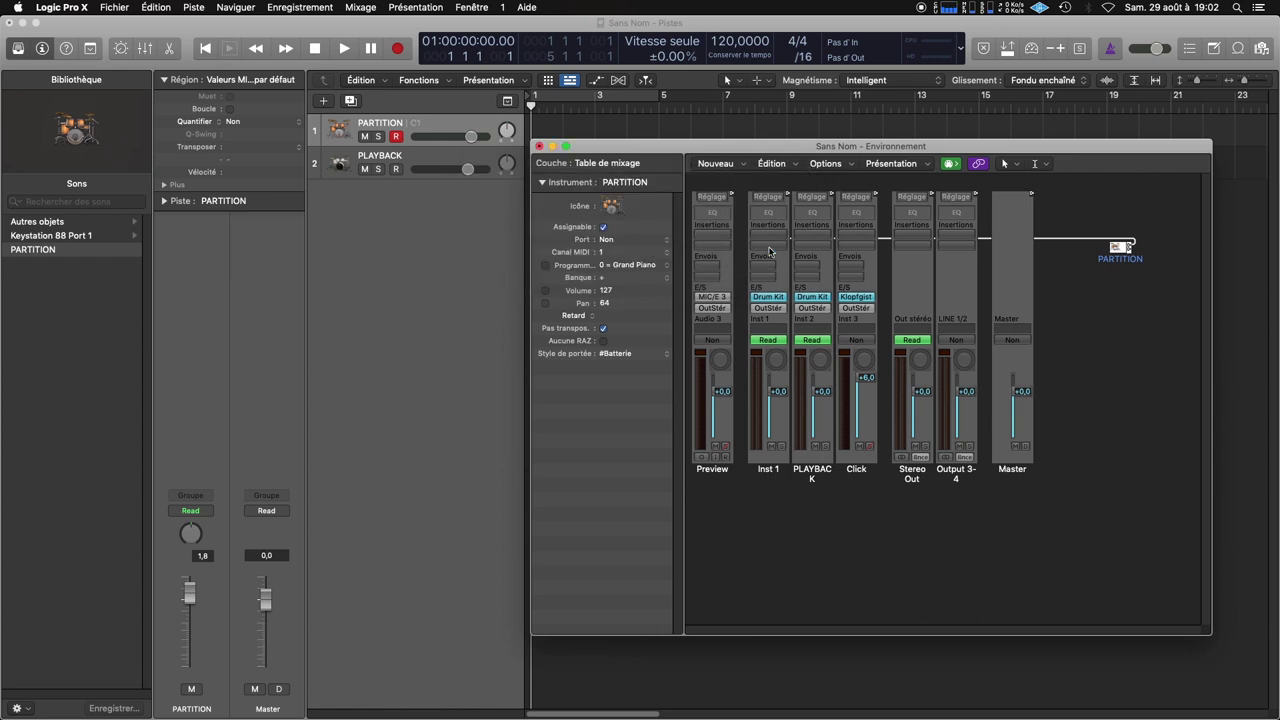
pyautogui.click(539, 146)
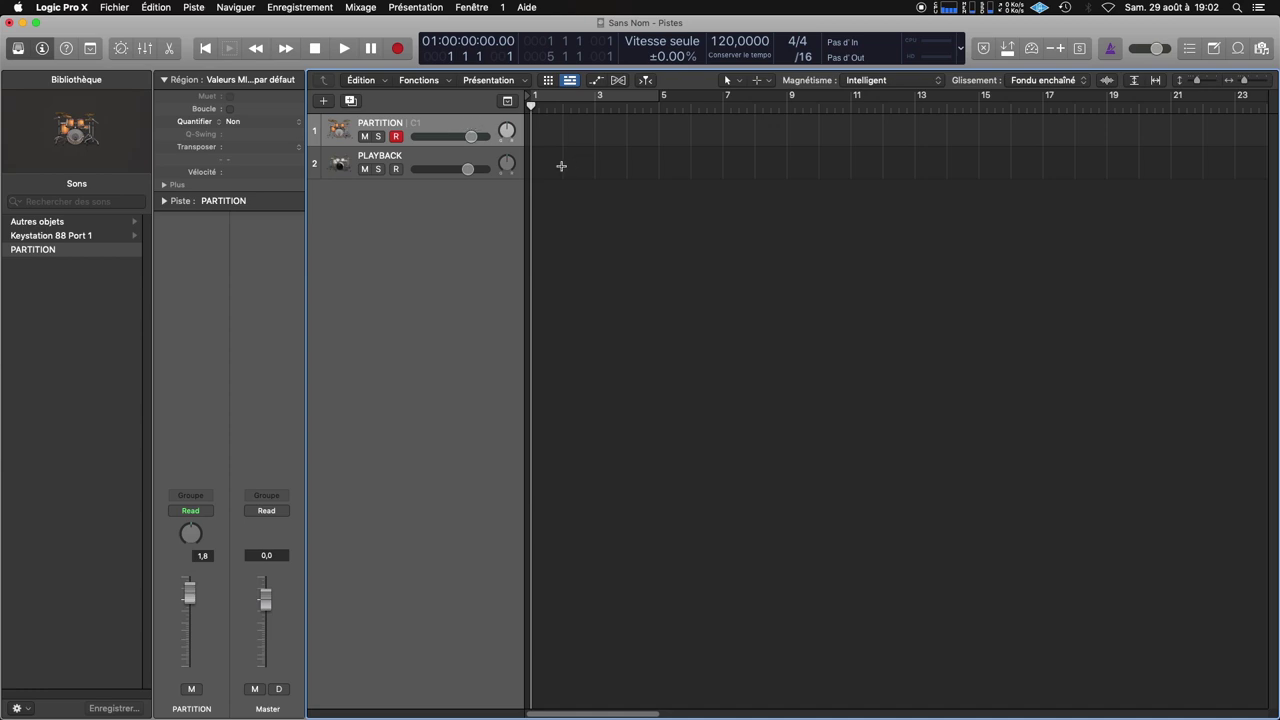
# Select the PARTITION track and set the secondary Command-key tool to Outil Crayon
pyautogui.click(430, 160)
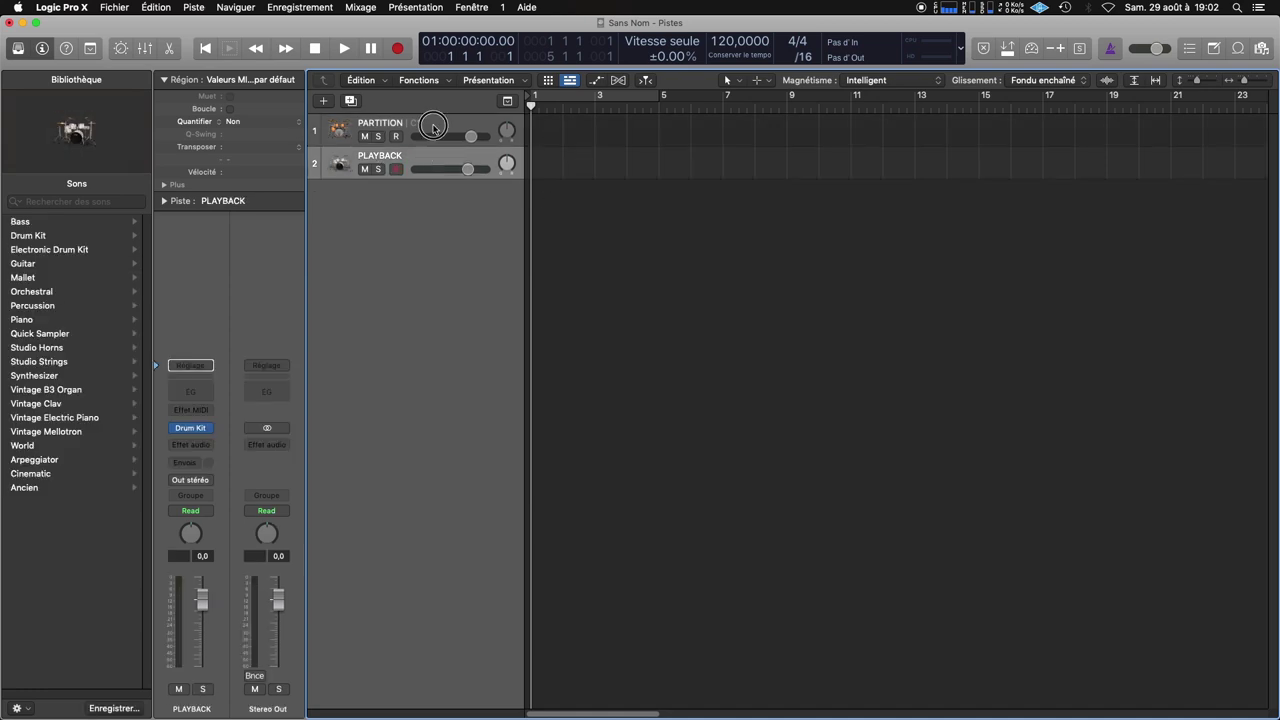
pyautogui.click(433, 126)
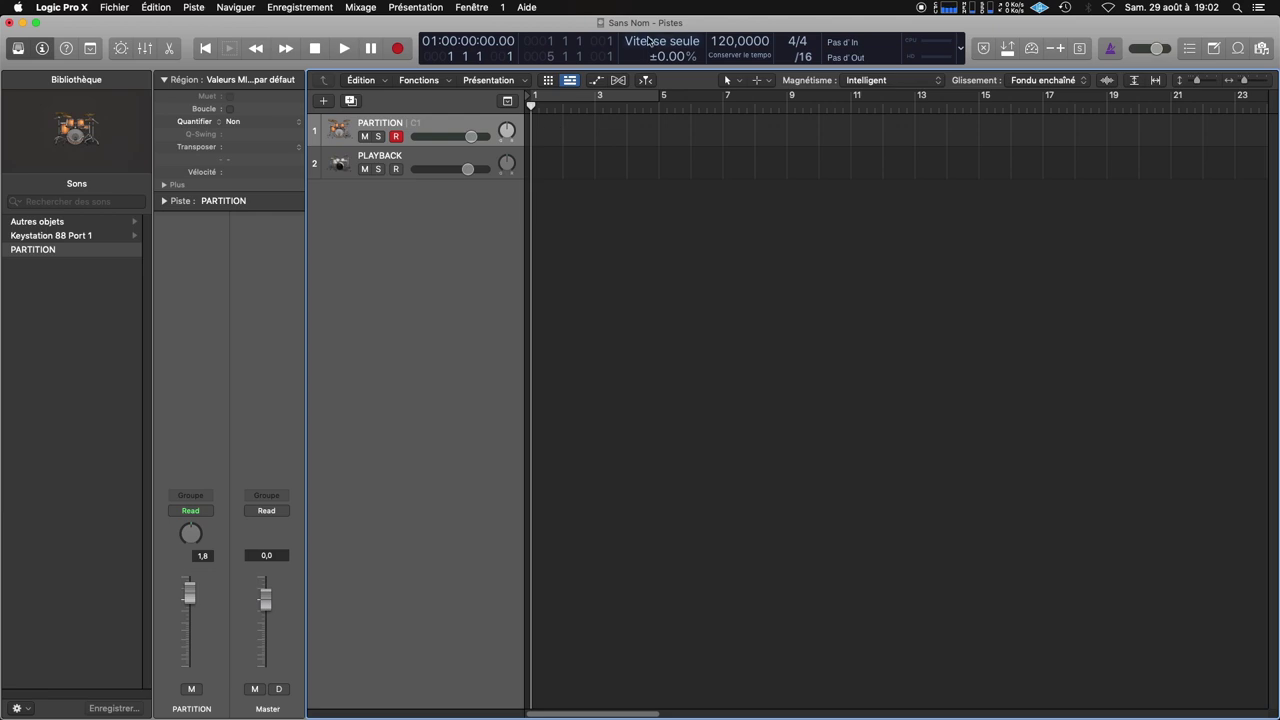
pyautogui.click(733, 83)
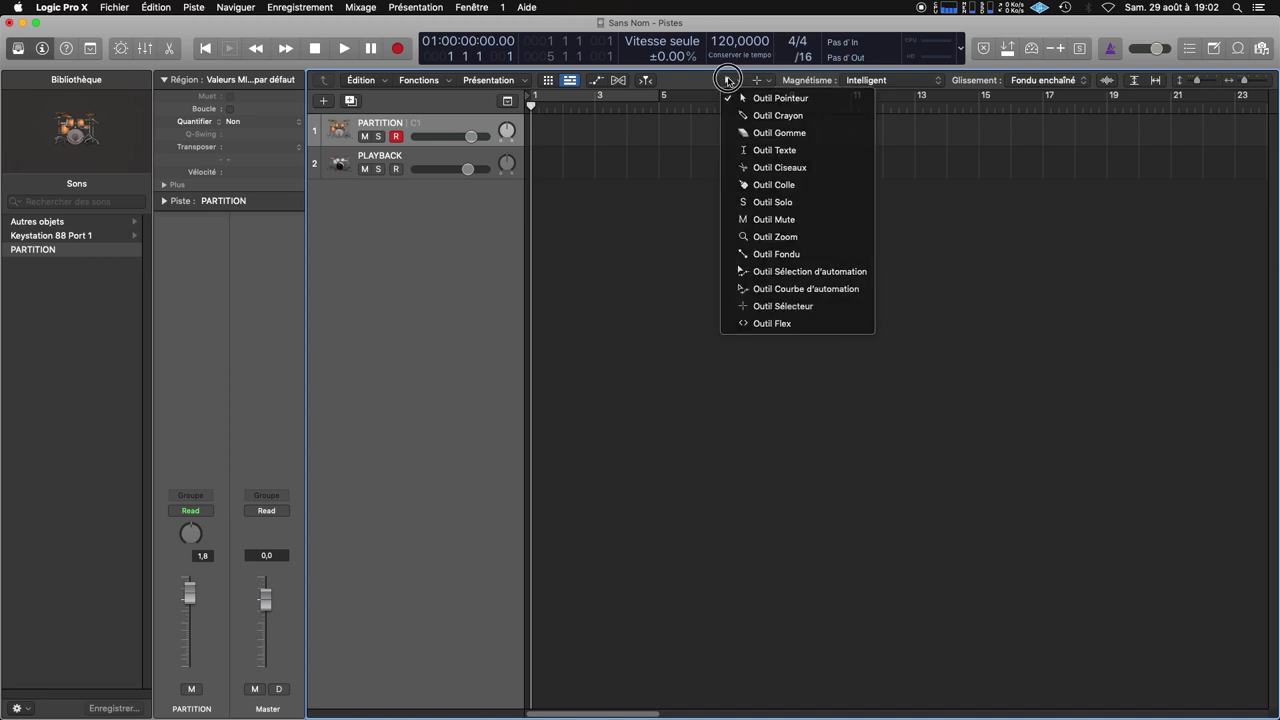
pyautogui.click(728, 81)
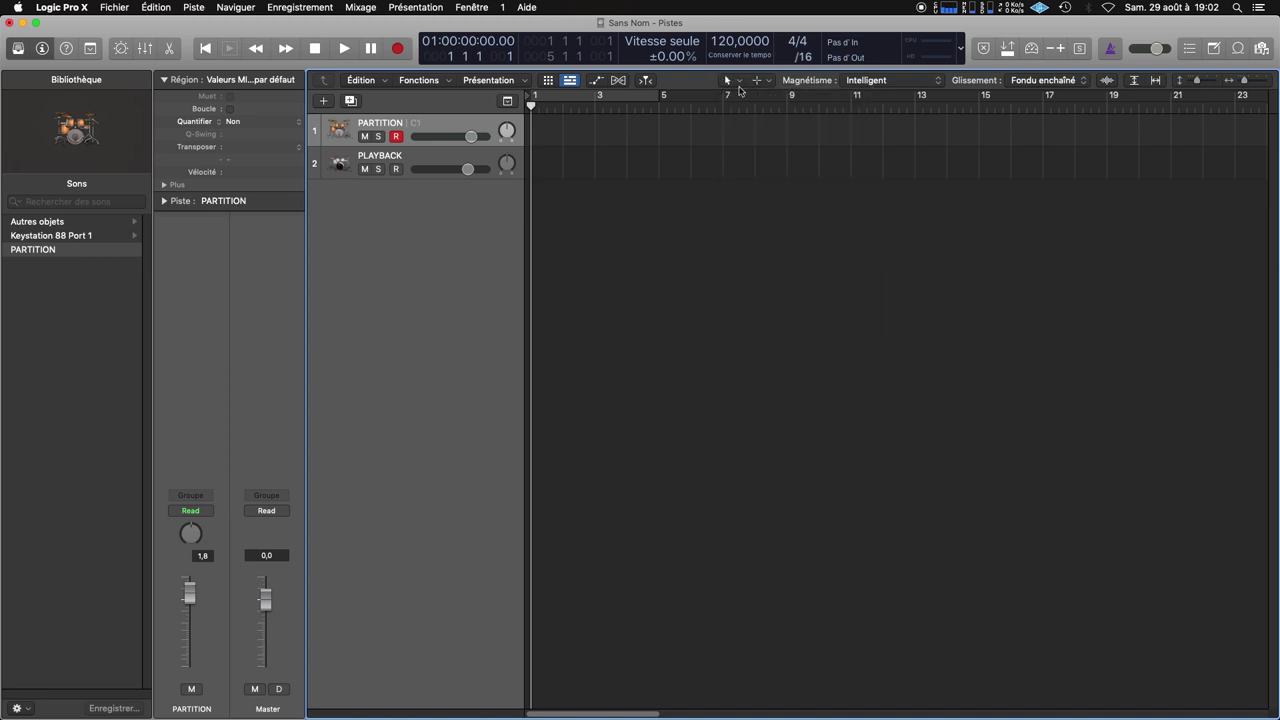
pyautogui.click(760, 83)
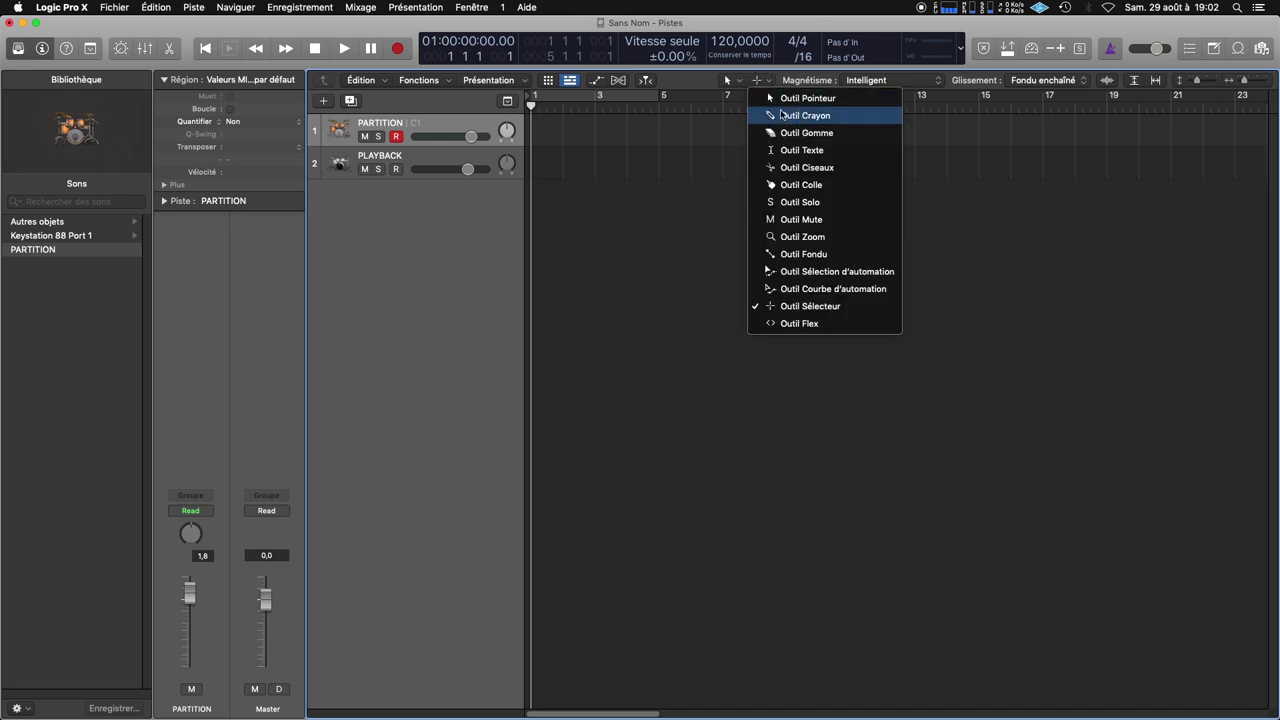
pyautogui.click(776, 116)
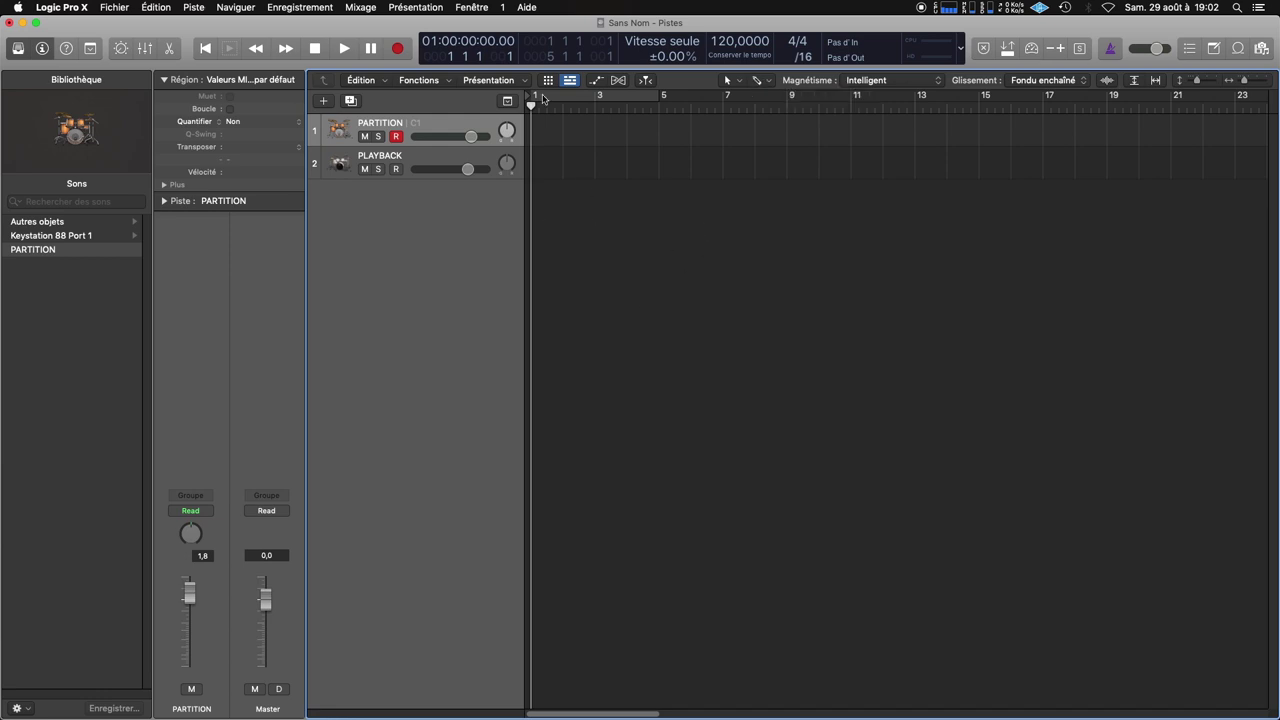
# Draw a two-bar MIDI region from bar 1 to bar 3 on the PARTITION track and open it in an enlarged Piano Roll
pyautogui.keyDown('super'); pyautogui.click(548, 132); pyautogui.keyUp('super')
pyautogui.moveTo(562, 142); pyautogui.dragTo(592, 143)
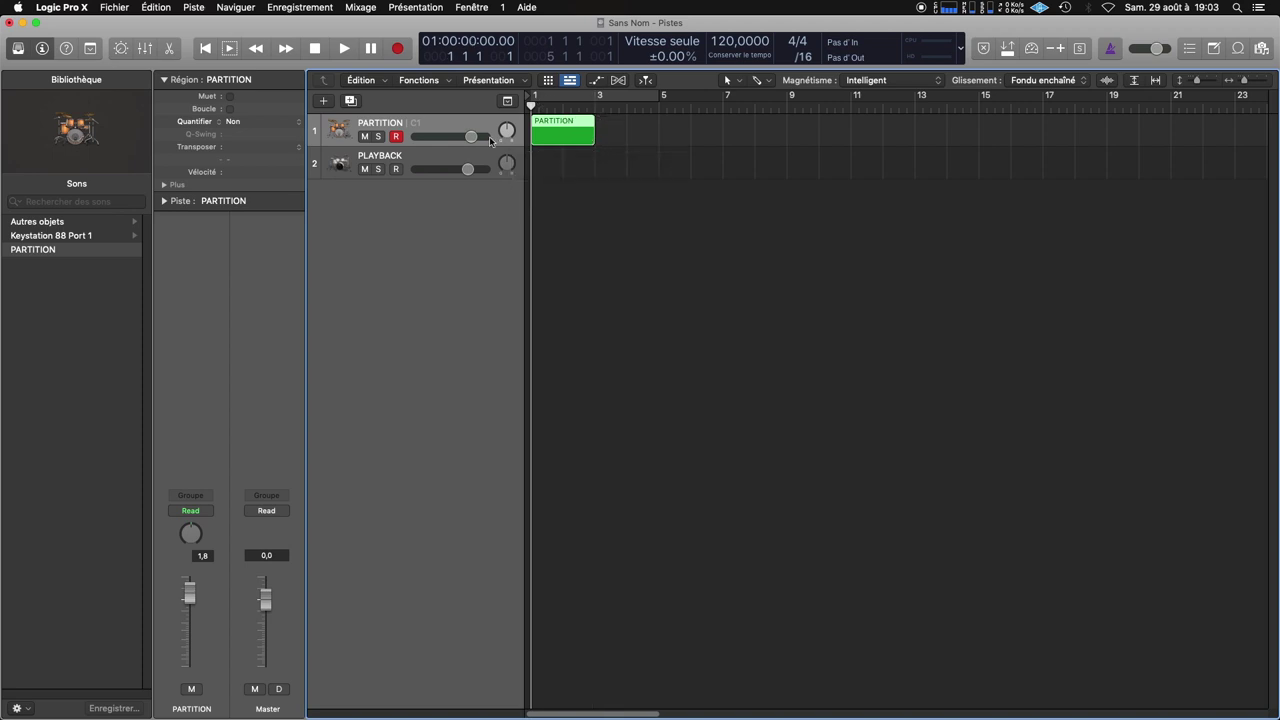
pyautogui.doubleClick(565, 125)
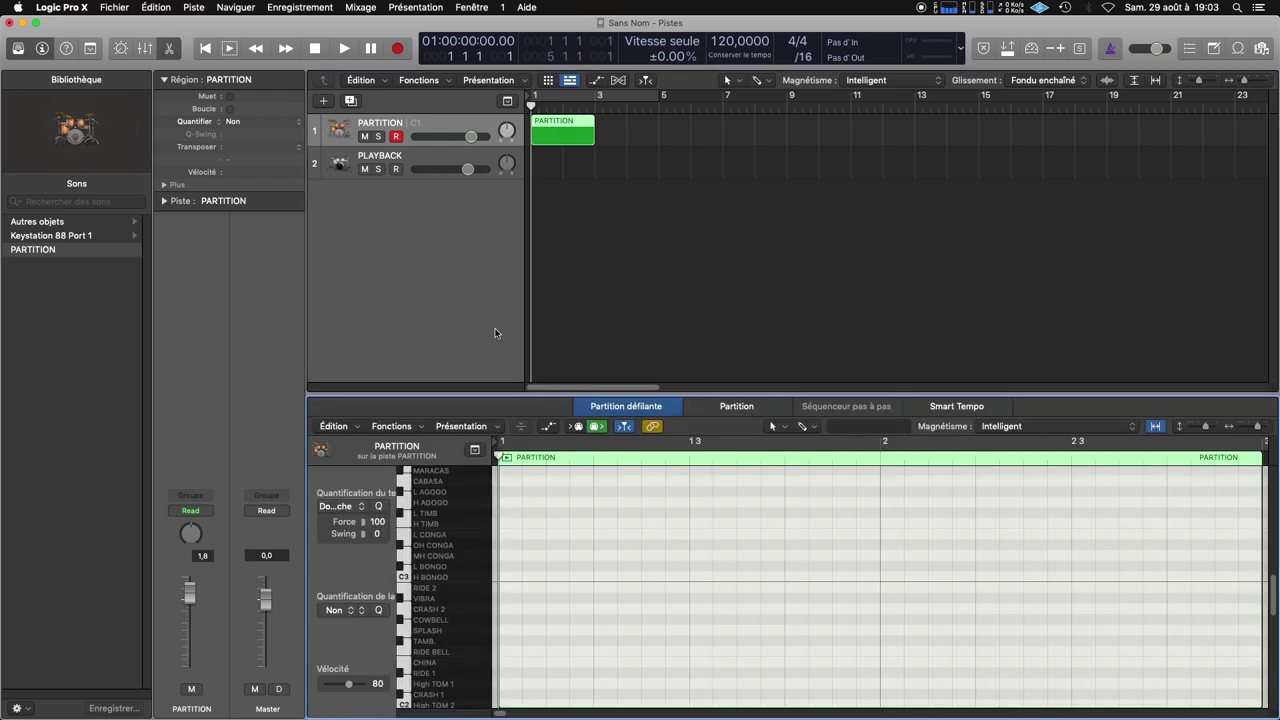
pyautogui.moveTo(472, 397); pyautogui.dragTo(491, 195)
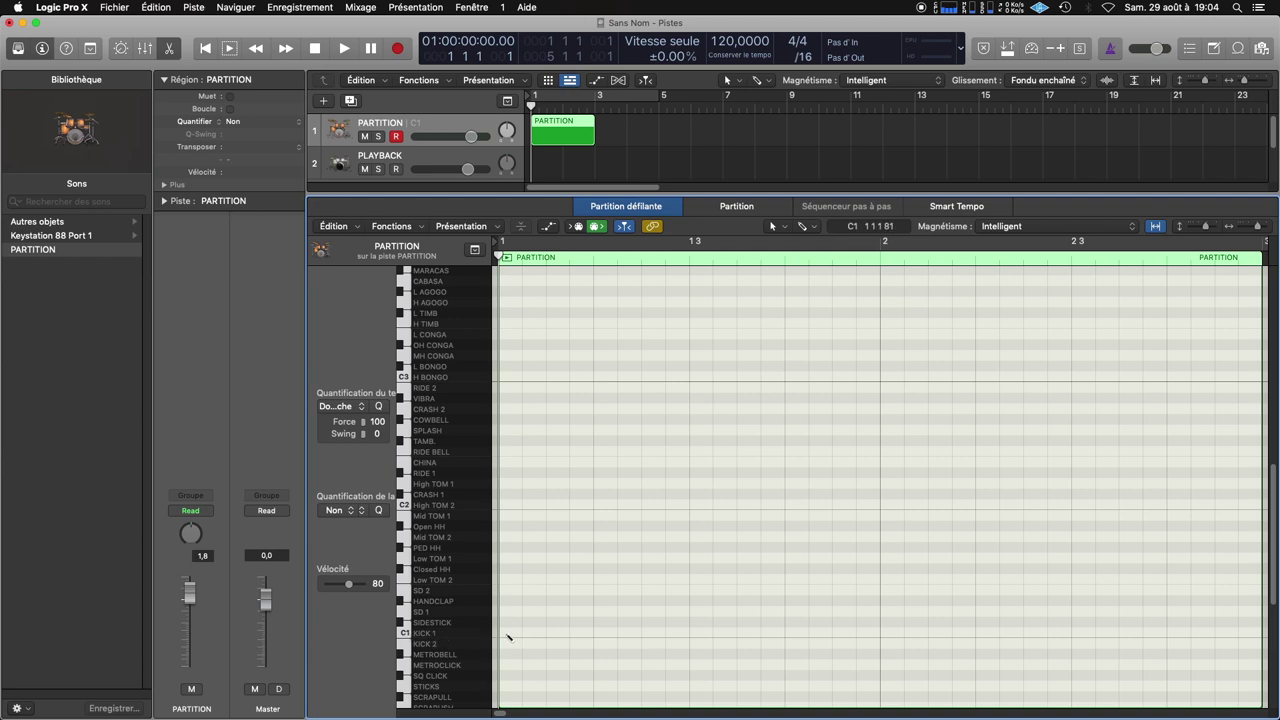
# Enter consecutive sixteenth notes from the start of bar 1 on KICK 1, KICK 2, SD 2, SD 1 and SIDESTICK
pyautogui.click(509, 634)
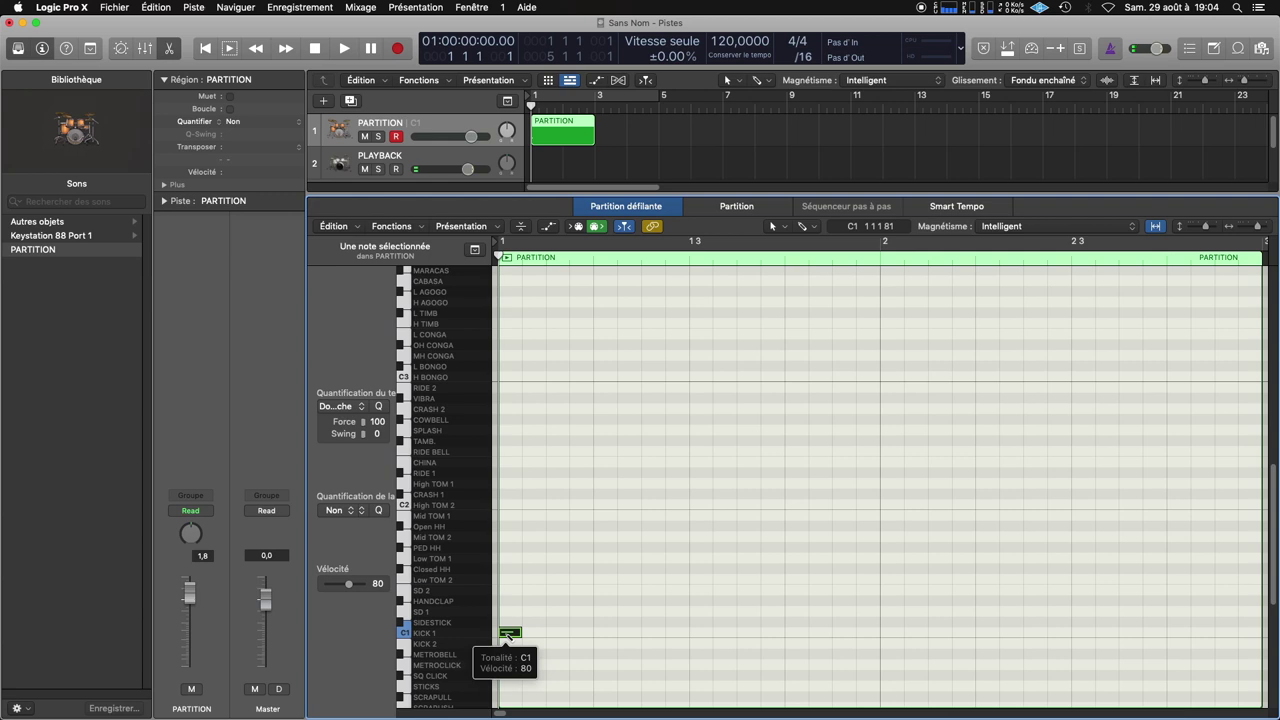
pyautogui.click(533, 642)
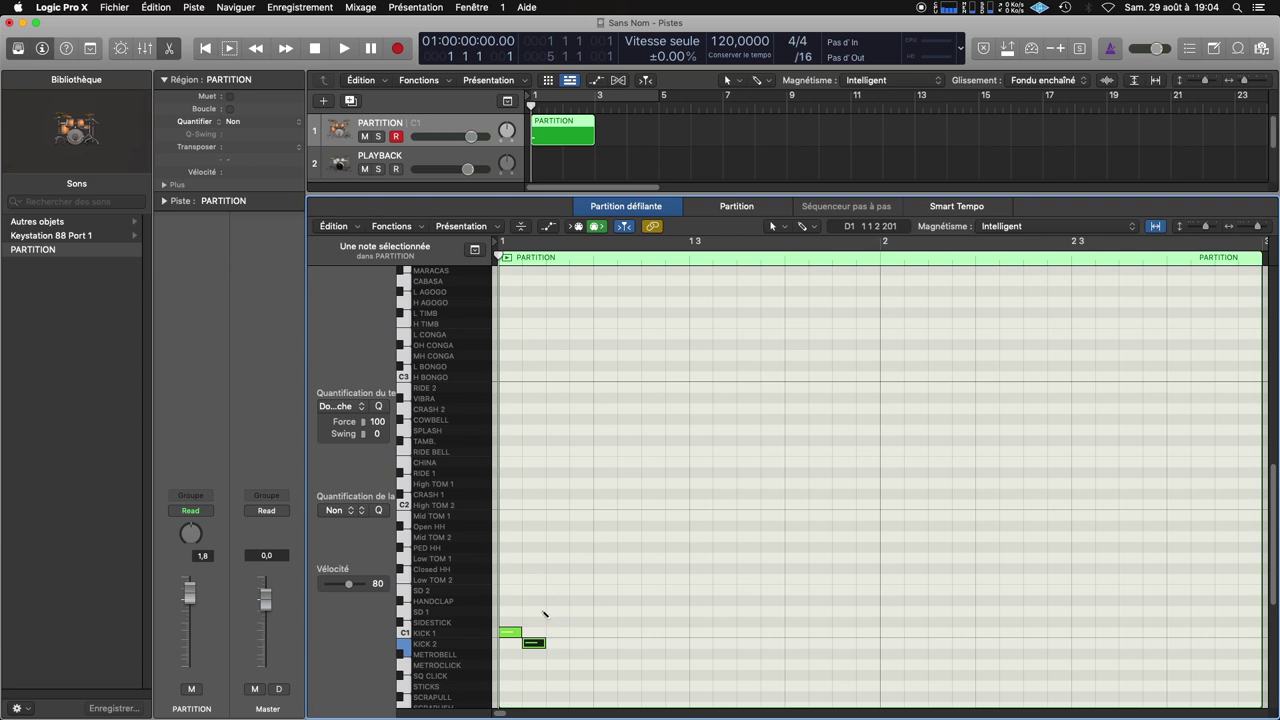
pyautogui.click(404, 594)
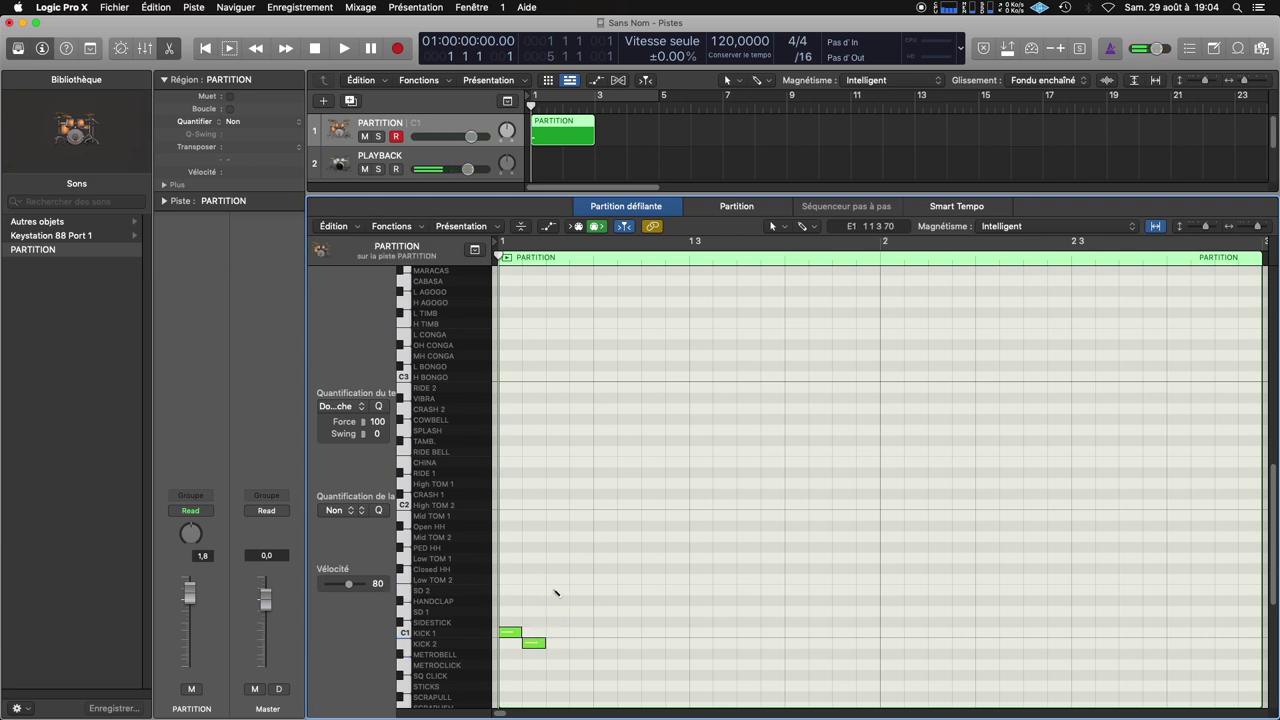
pyautogui.click(556, 590)
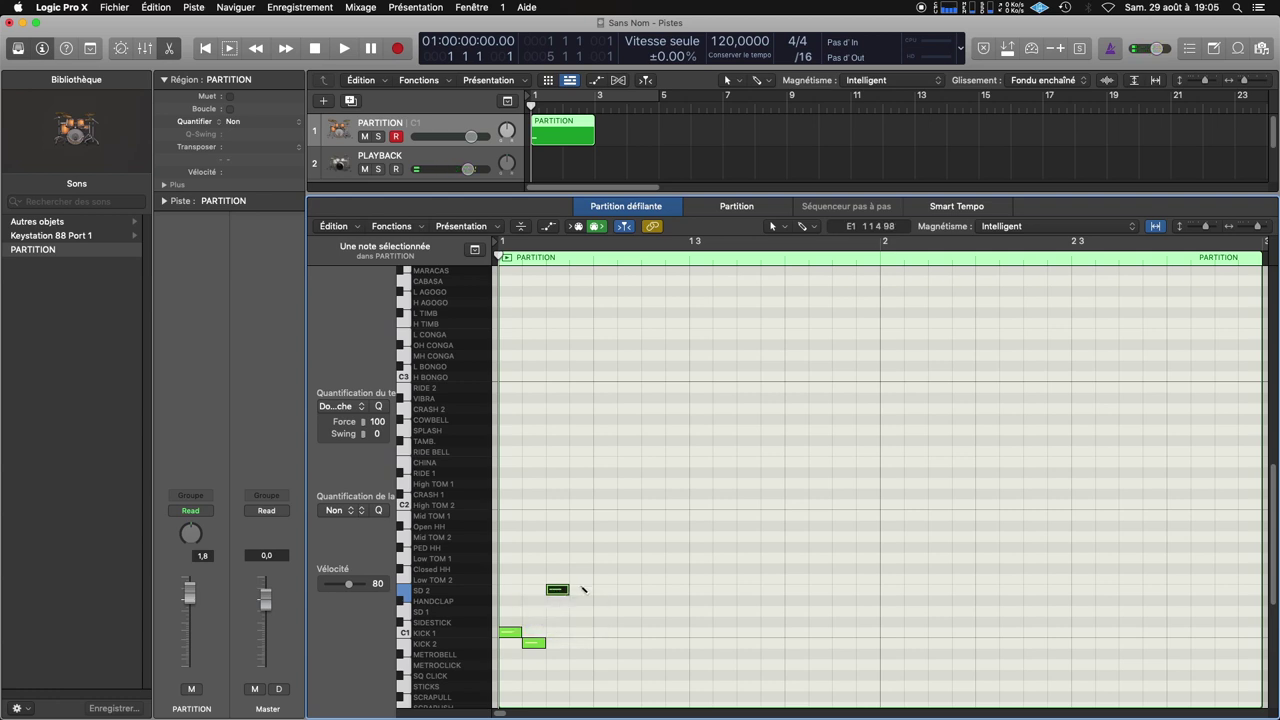
pyautogui.click(403, 612)
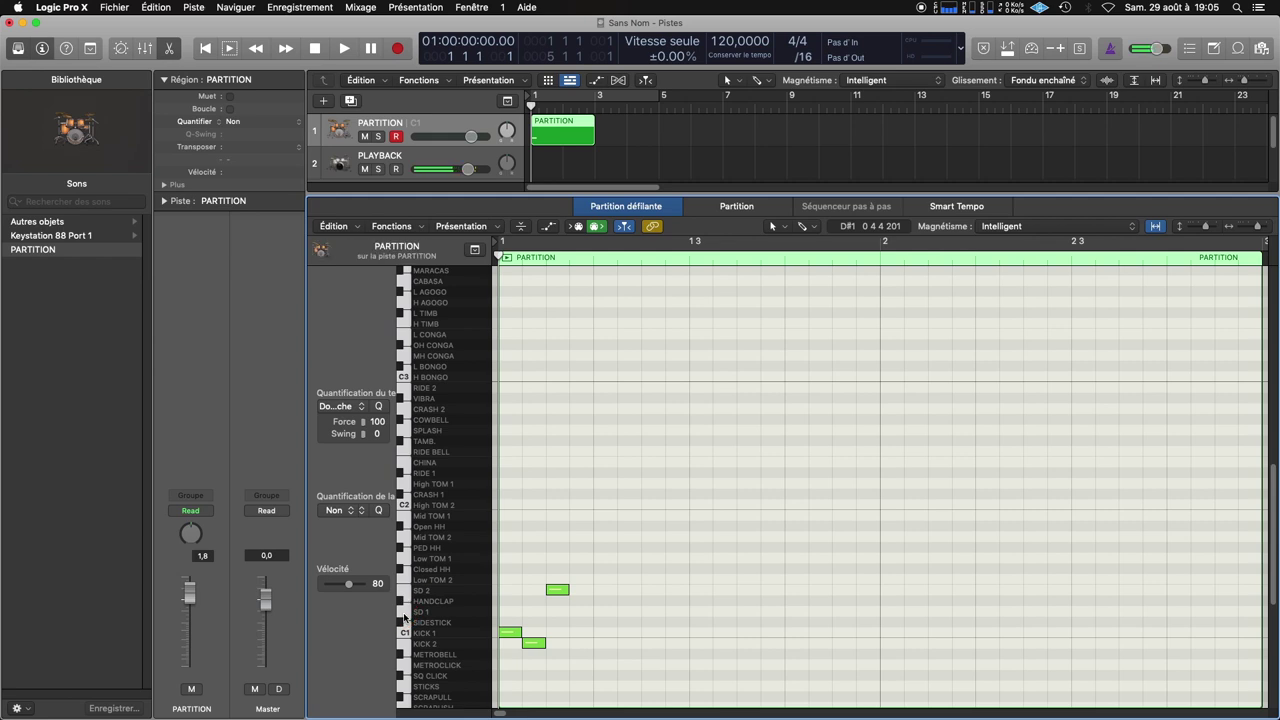
pyautogui.click(580, 611)
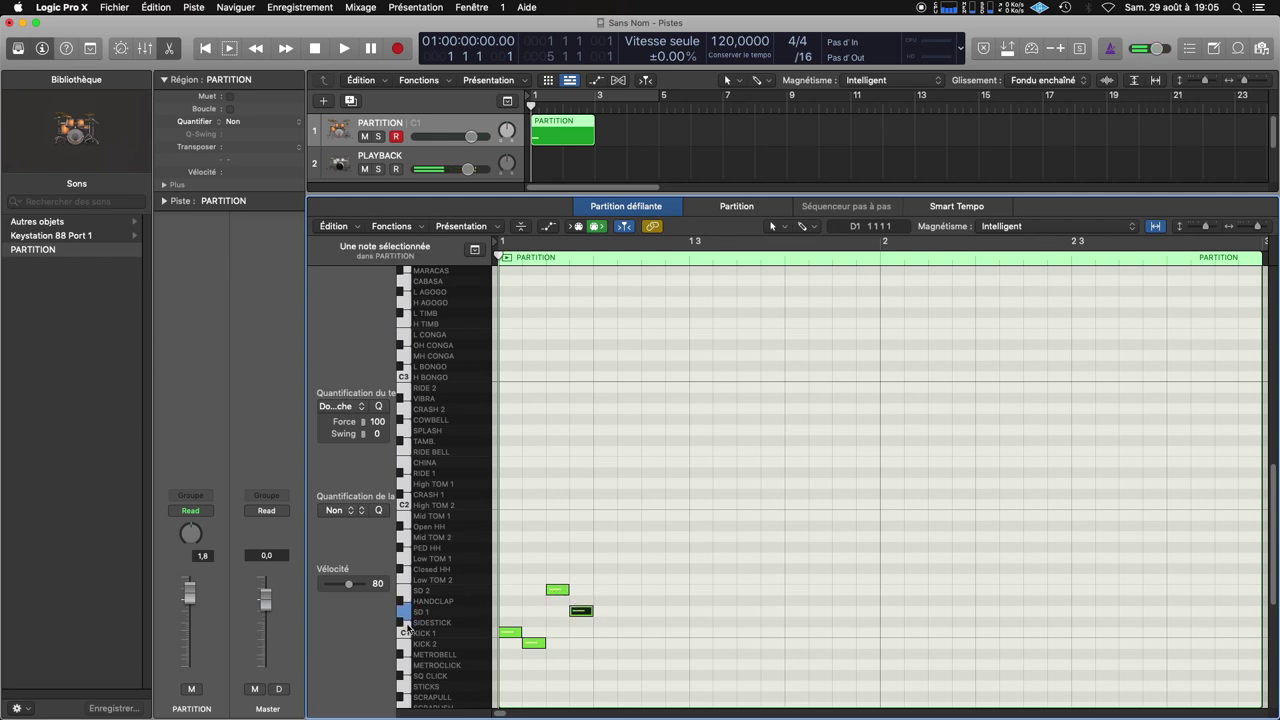
pyautogui.click(603, 622)
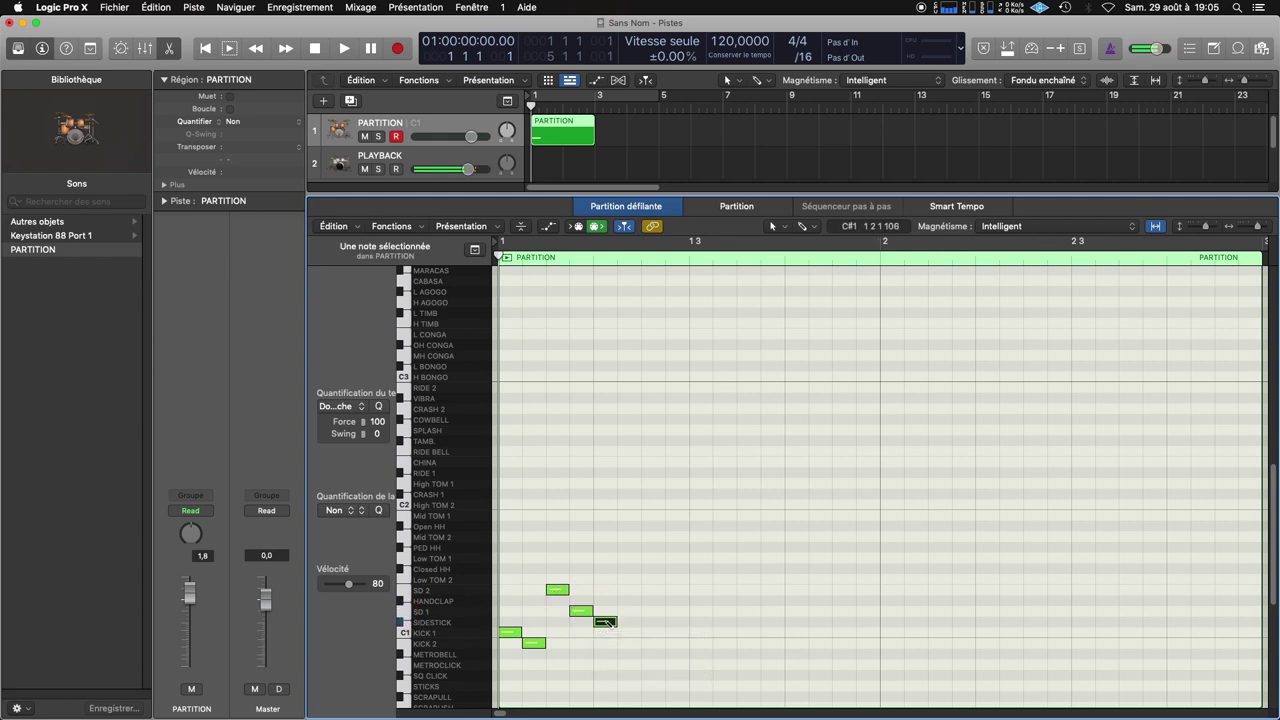
pyautogui.click(606, 622)
# Continue the sixteenth-note sequence after the sidestick with one note each on Closed HH, Open HH and PED HH
pyautogui.keyDown('super'); pyautogui.click(628, 568); pyautogui.keyUp('super')
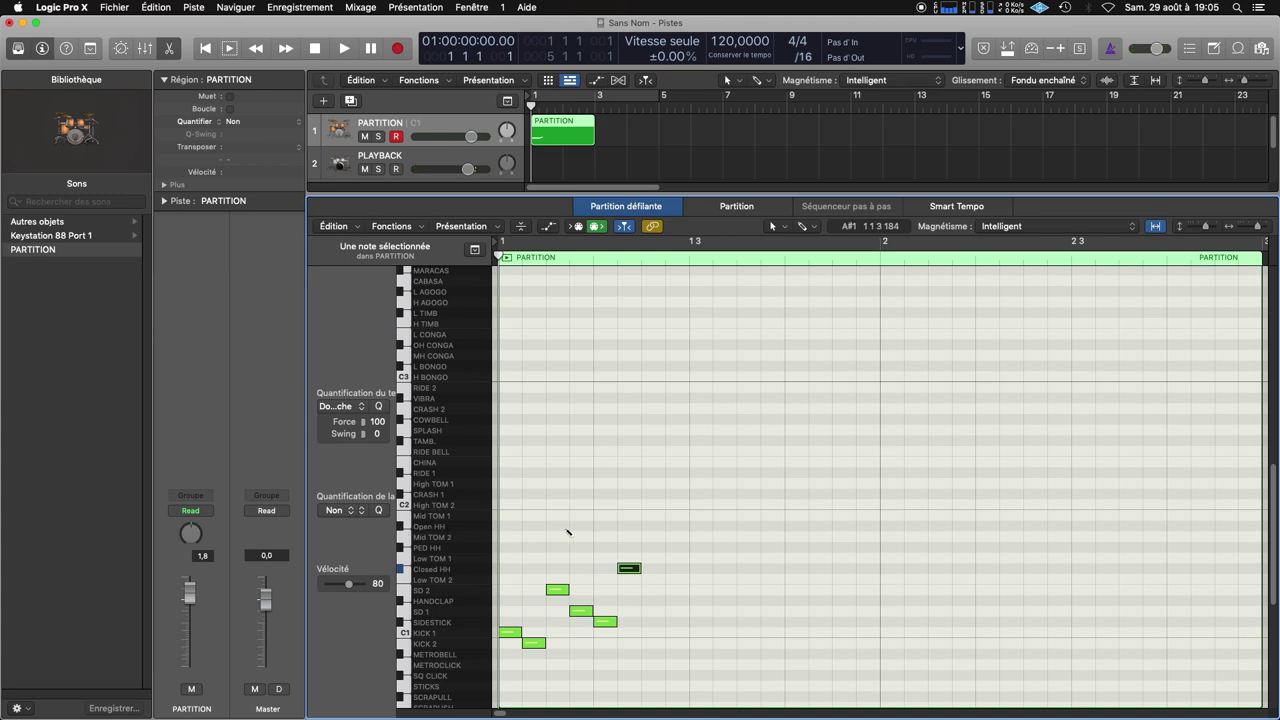
pyautogui.keyDown('super'); pyautogui.click(653, 526); pyautogui.keyUp('super')
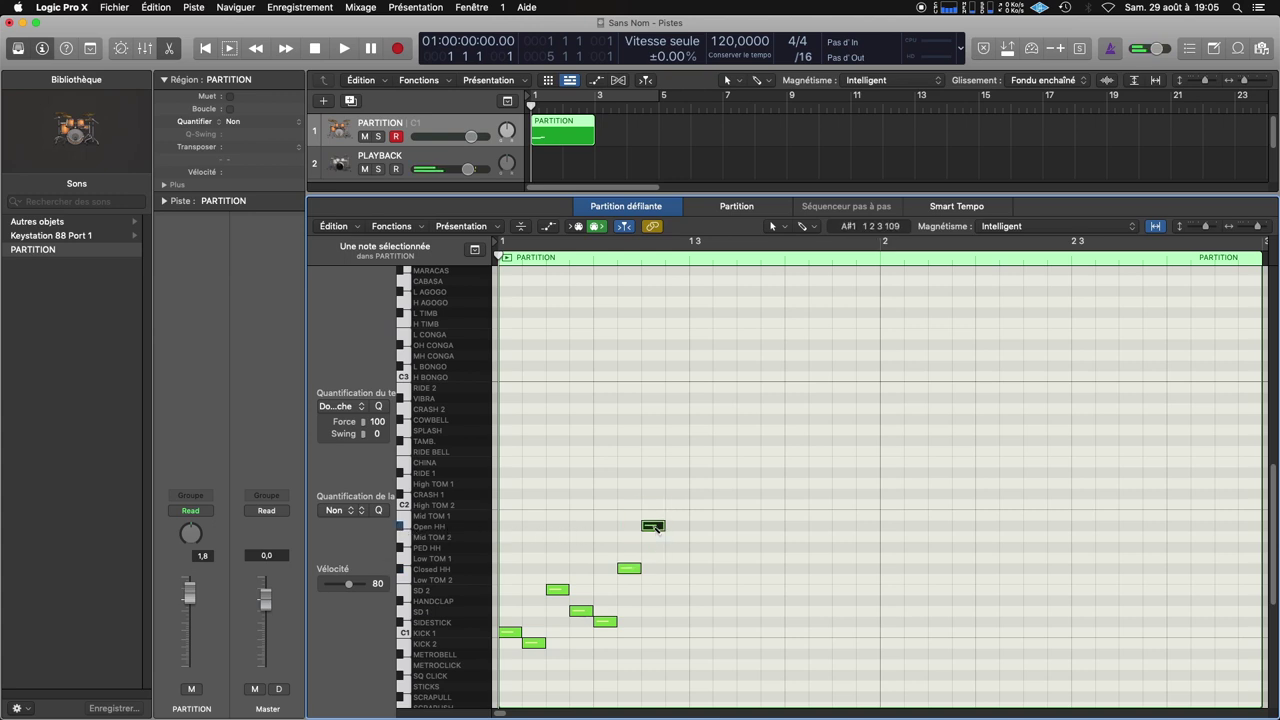
pyautogui.keyDown('super'); pyautogui.click(677, 547); pyautogui.keyUp('super')
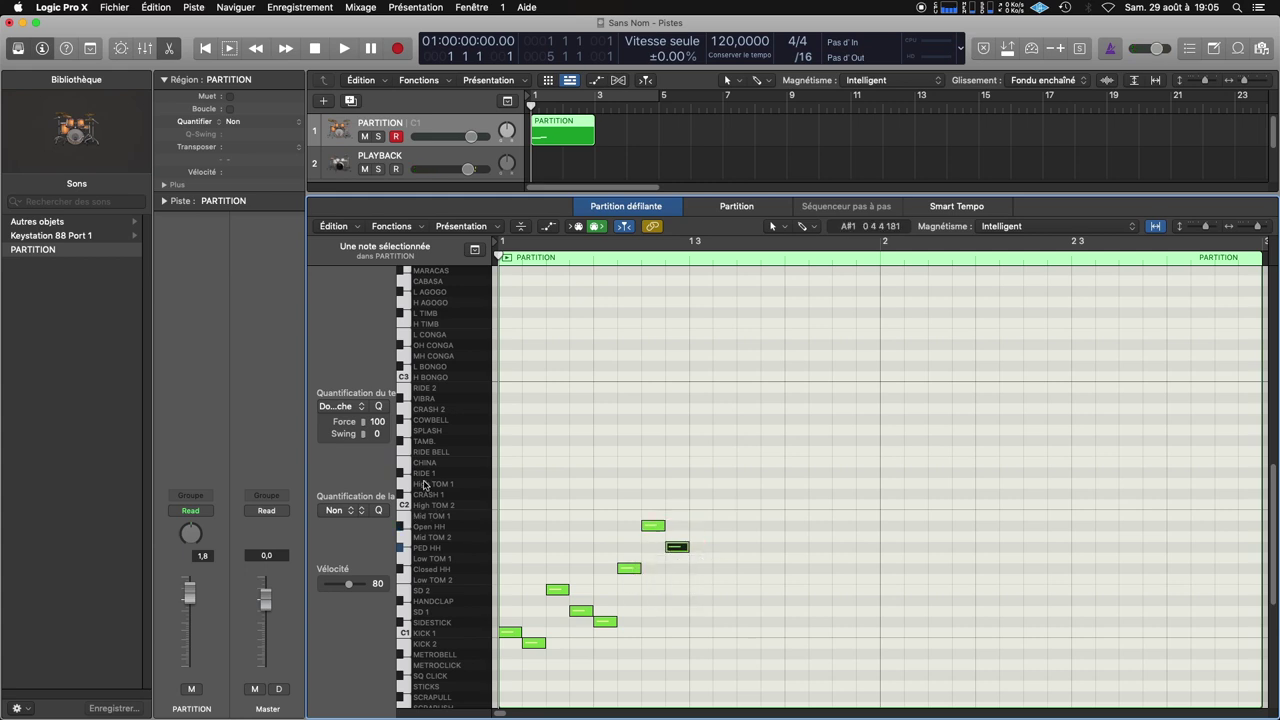
# Add consecutive sixteenth notes from beat 3 of bar 1 on RIDE 1, RIDE BELL, CRASH 1 and CRASH 2
pyautogui.click(698, 473)
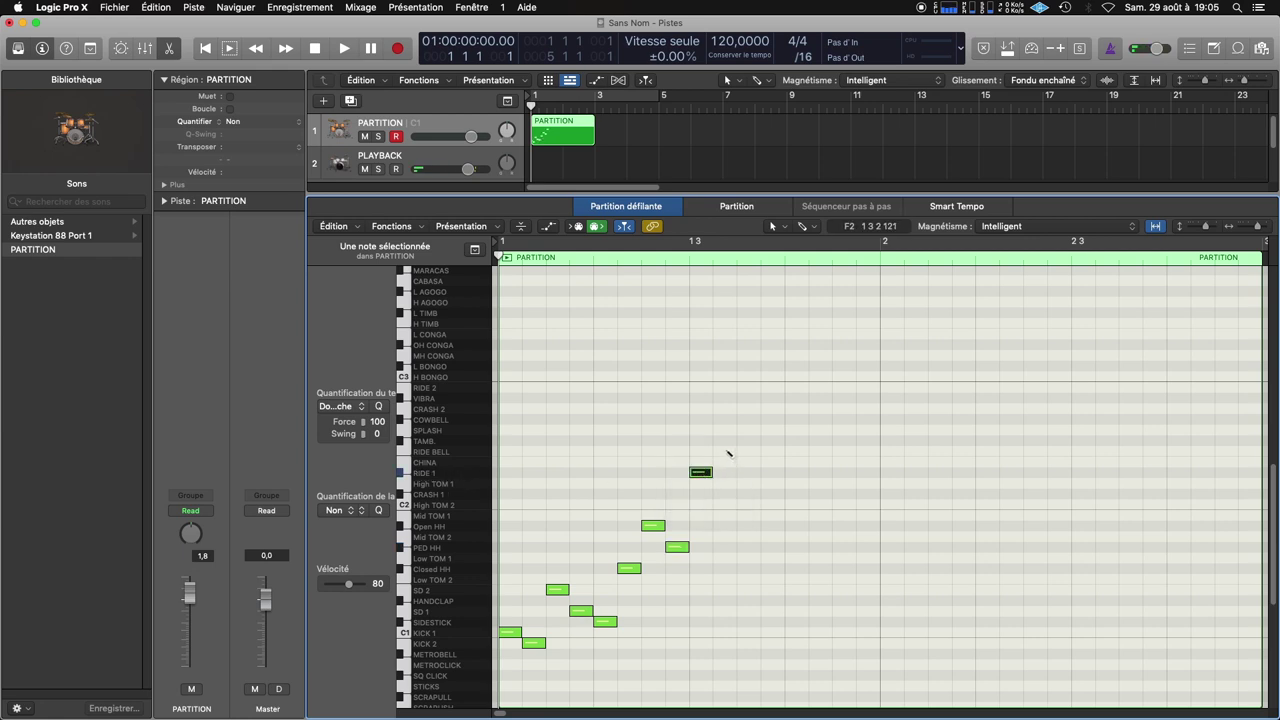
pyautogui.click(726, 451)
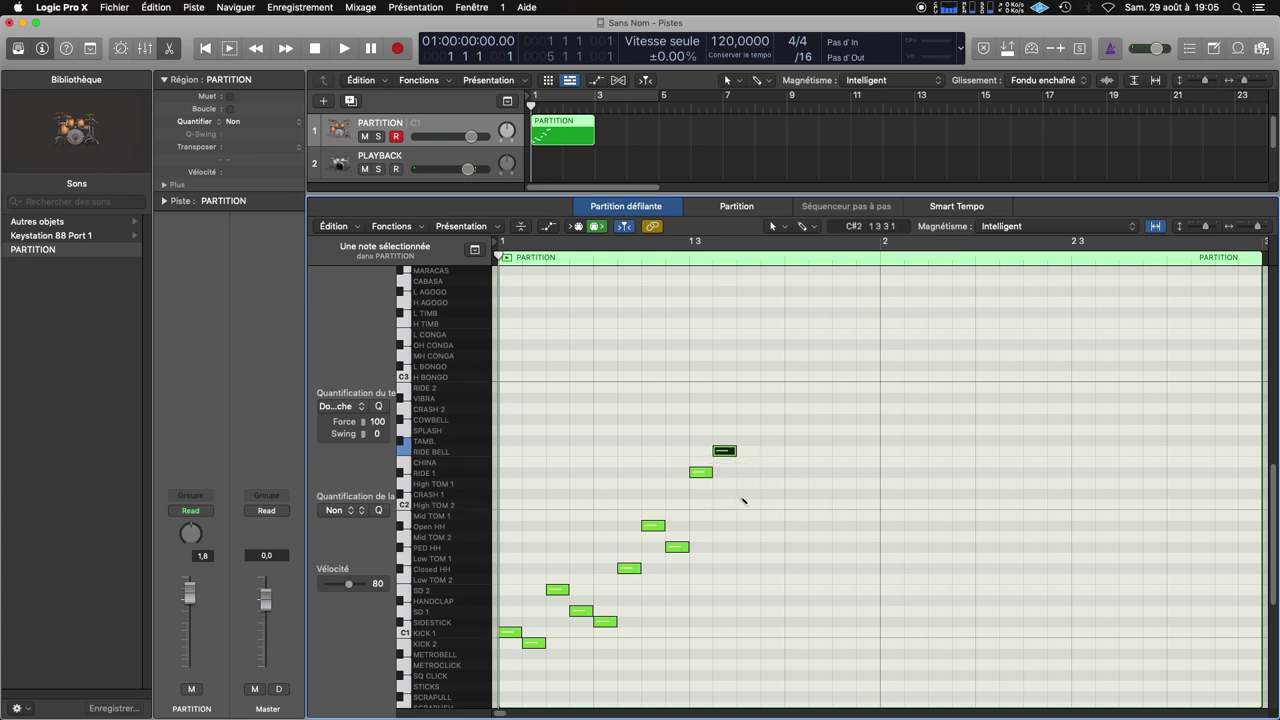
pyautogui.click(749, 494)
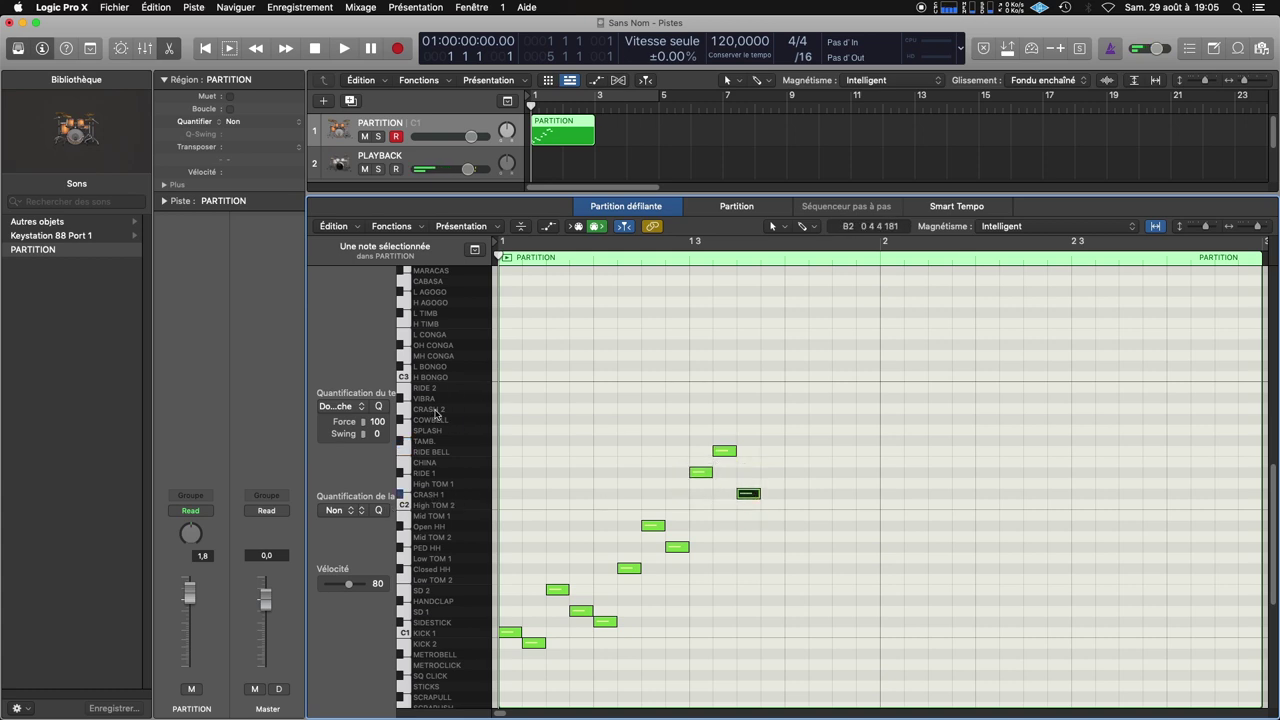
pyautogui.click(769, 410)
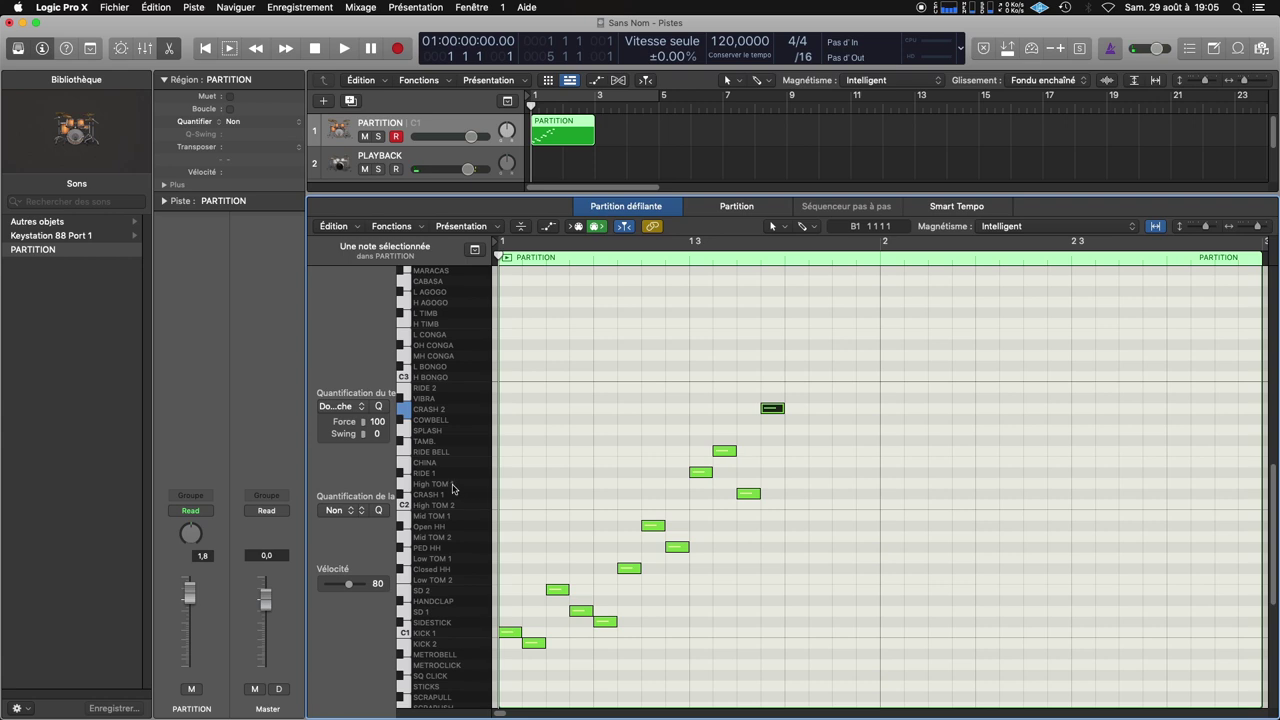
# Add a descending tom run of sixteenth notes after CRASH 2, from High TOM 1 and 2 through Mid TOM 1 and 2 to Low TOM 1 and 2
pyautogui.click(405, 487)
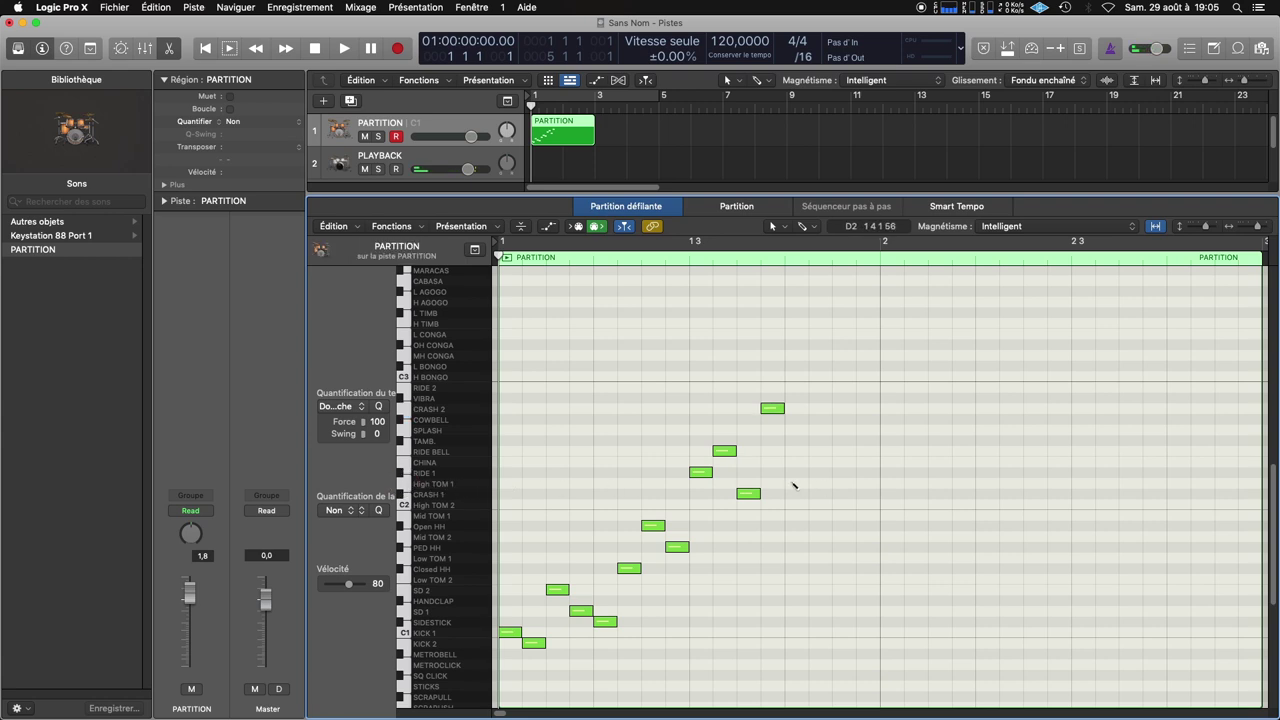
pyautogui.click(791, 483)
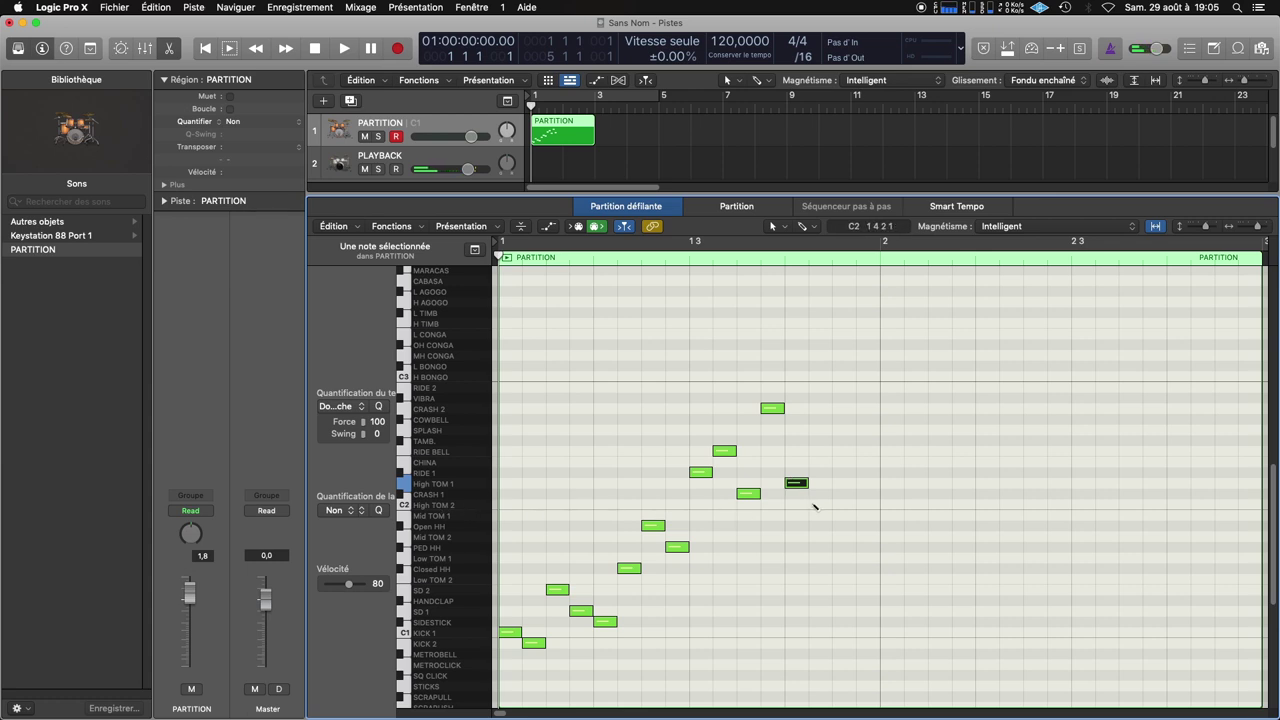
pyautogui.click(824, 508)
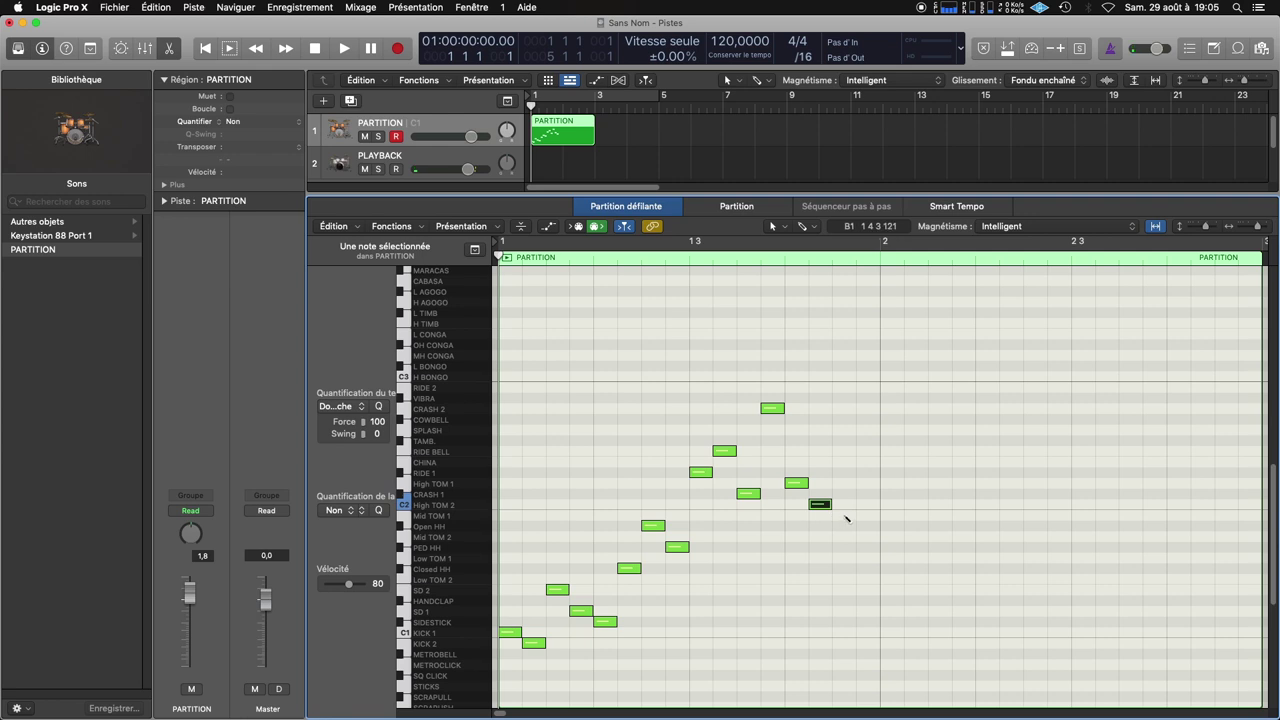
pyautogui.click(845, 515)
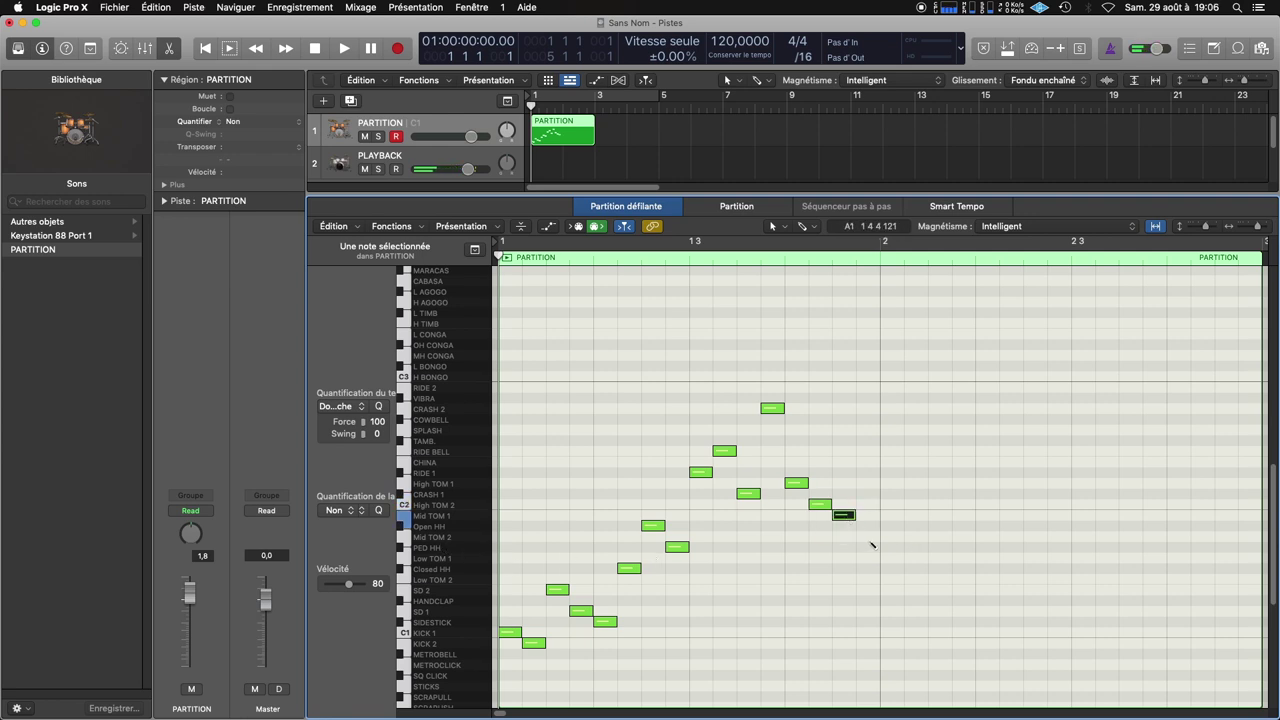
pyautogui.click(868, 537)
pyautogui.click(891, 558)
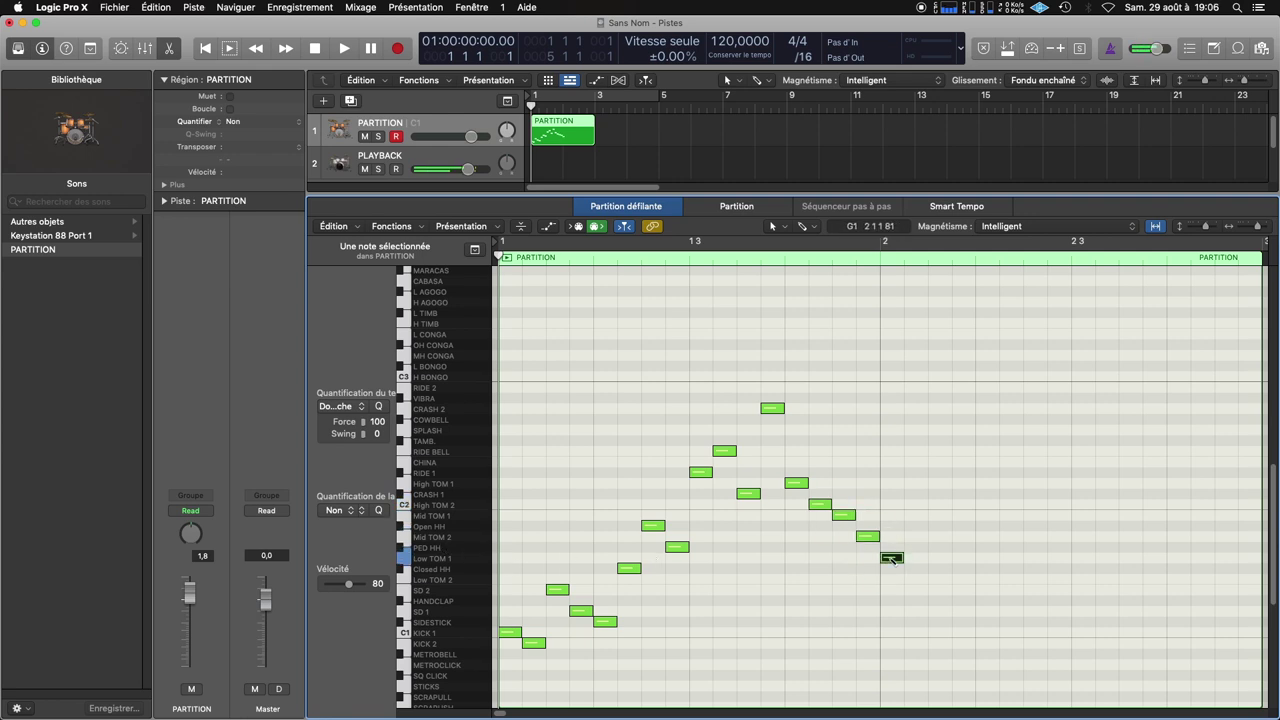
pyautogui.click(916, 579)
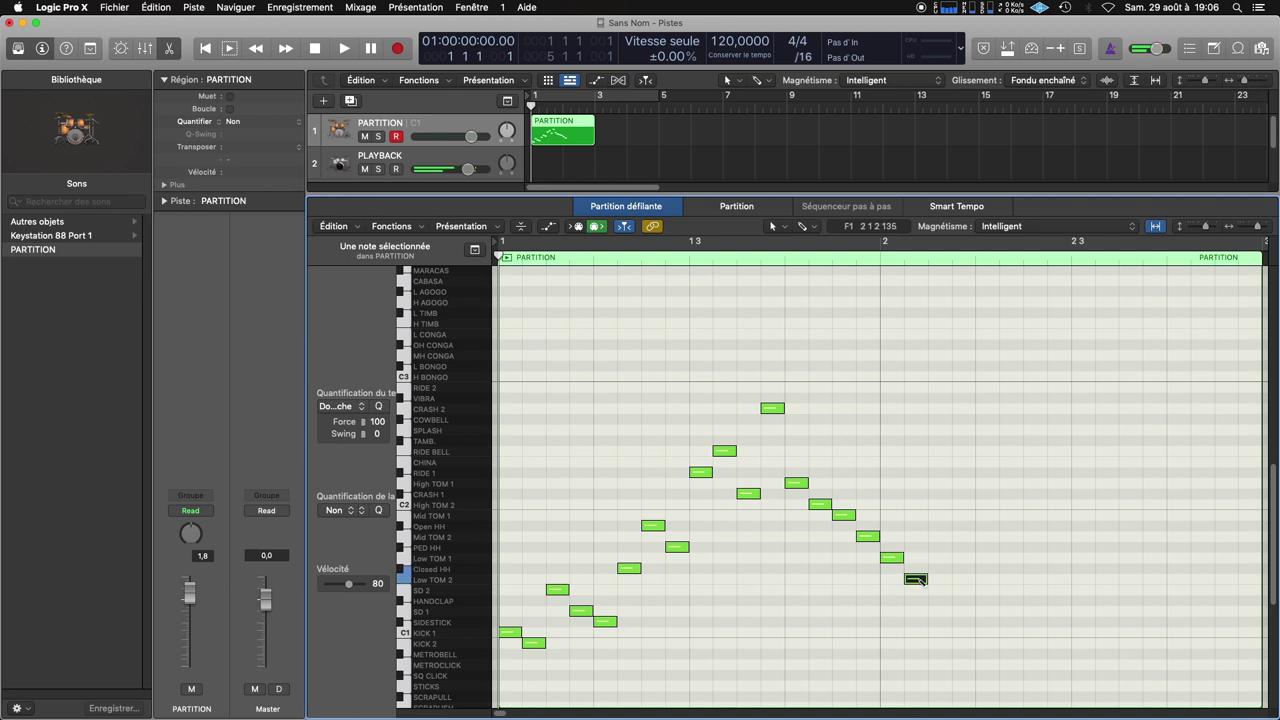
# Audition High TOM 1 and 2 from the drum name list, and the kick, snare and sidestick notes in bar 1
pyautogui.click(446, 489)
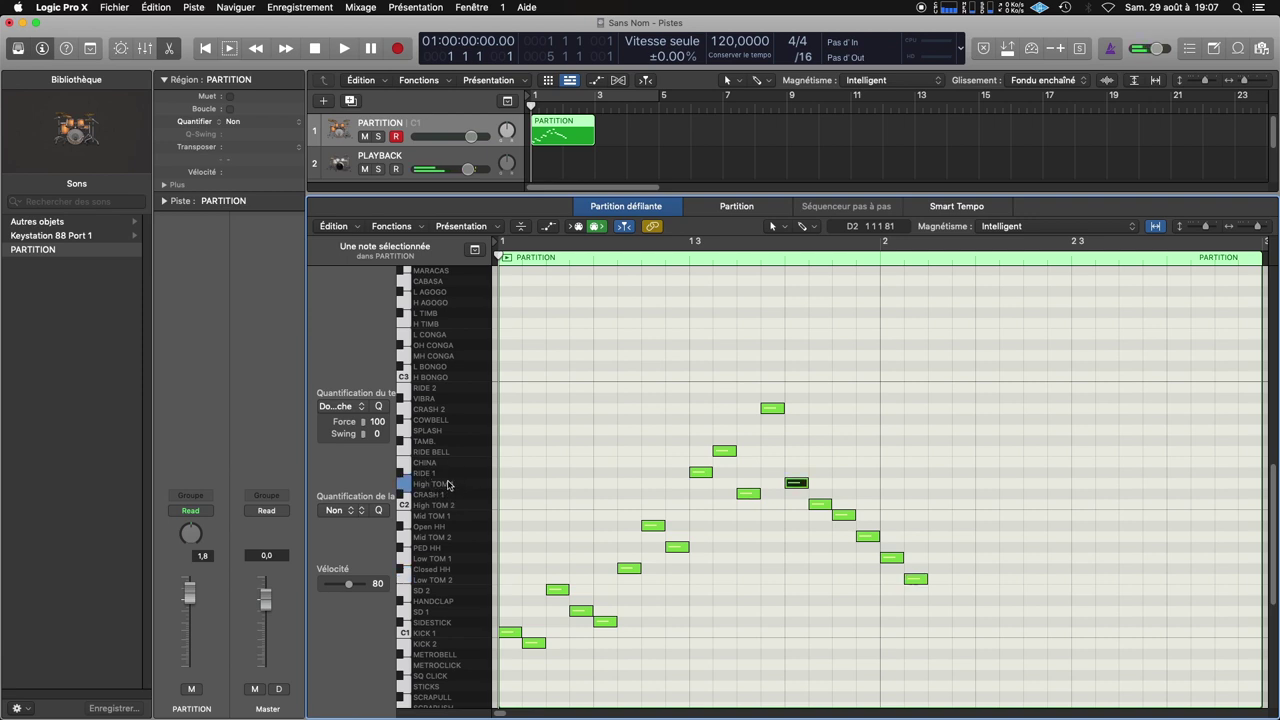
pyautogui.click(440, 506)
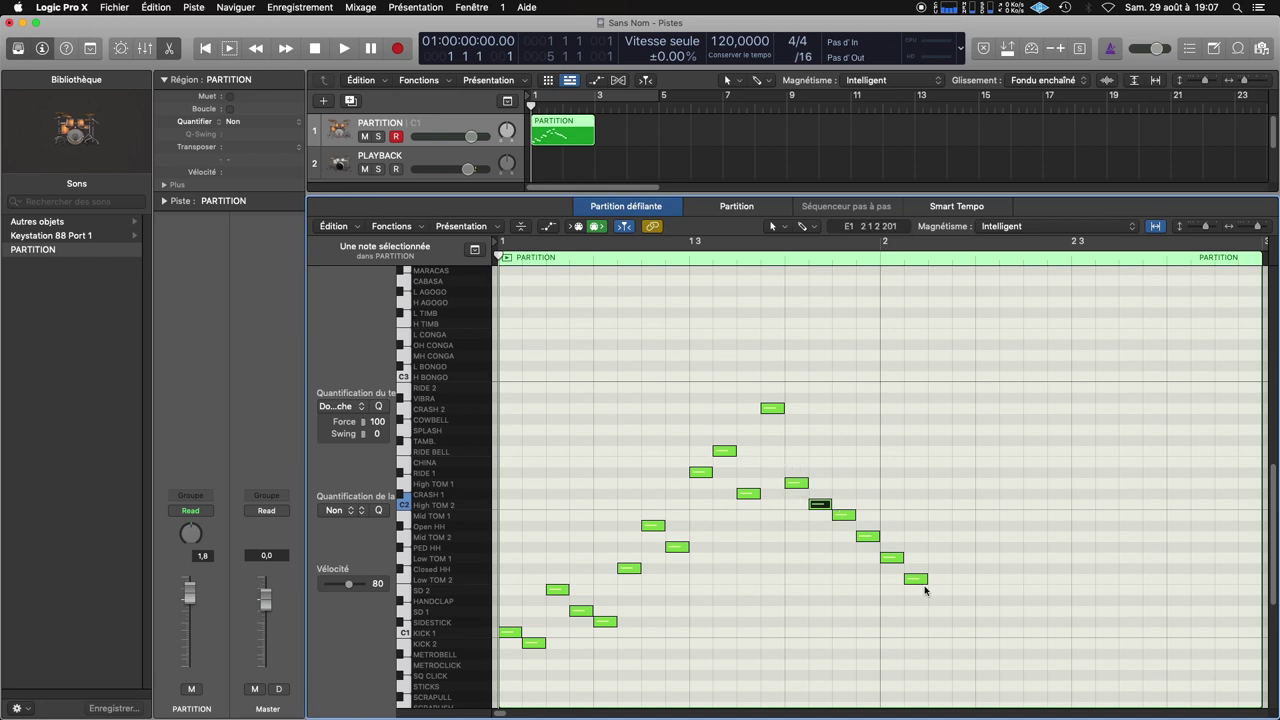
pyautogui.click(512, 630)
pyautogui.click(530, 642)
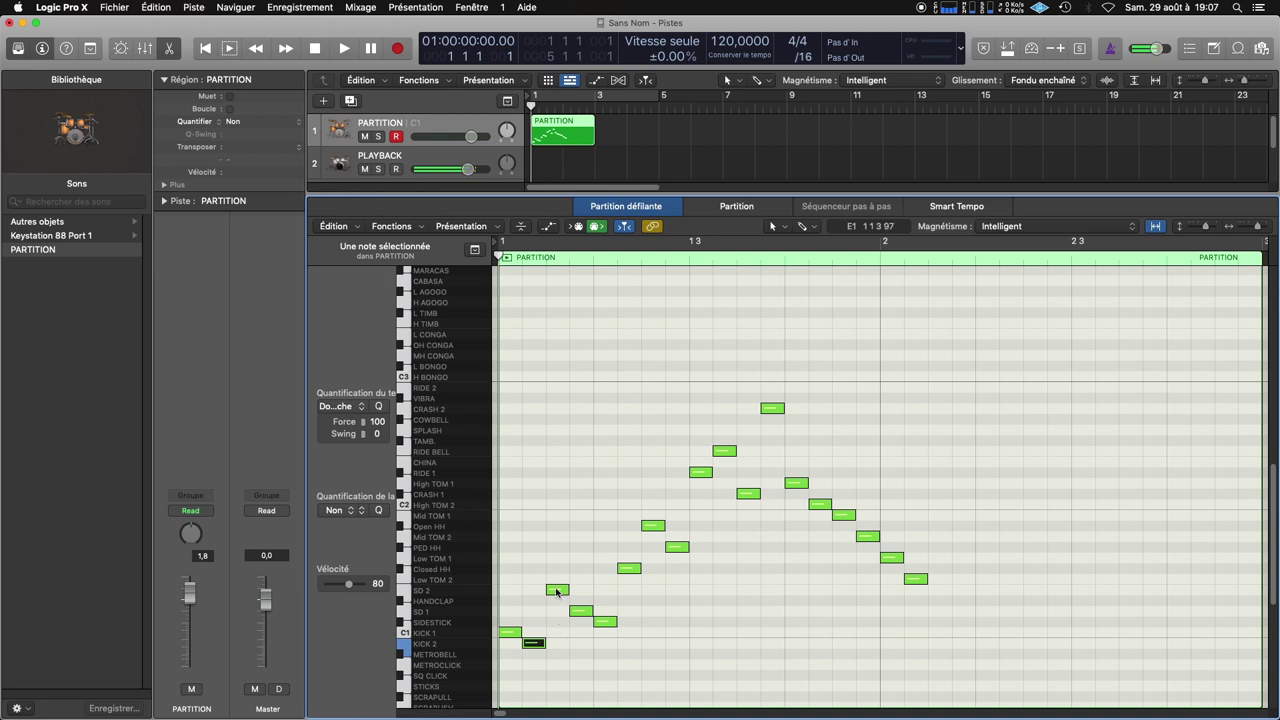
pyautogui.click(557, 590)
pyautogui.click(580, 610)
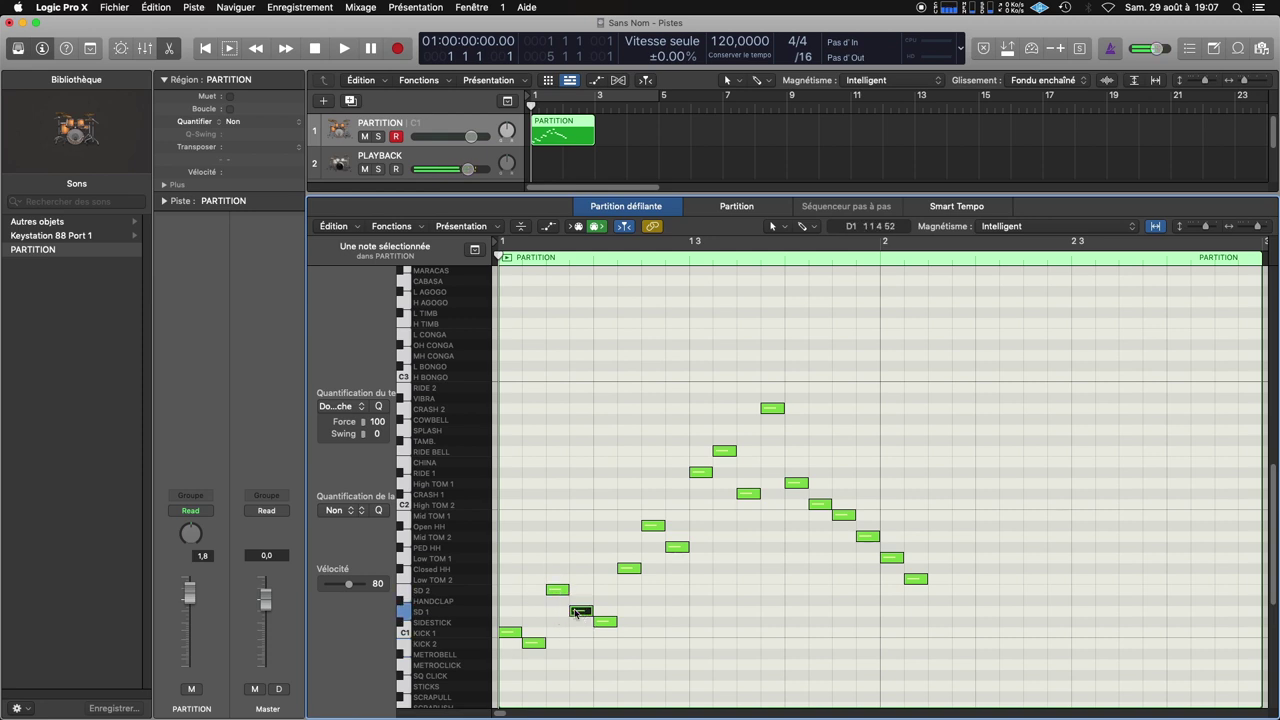
pyautogui.click(605, 622)
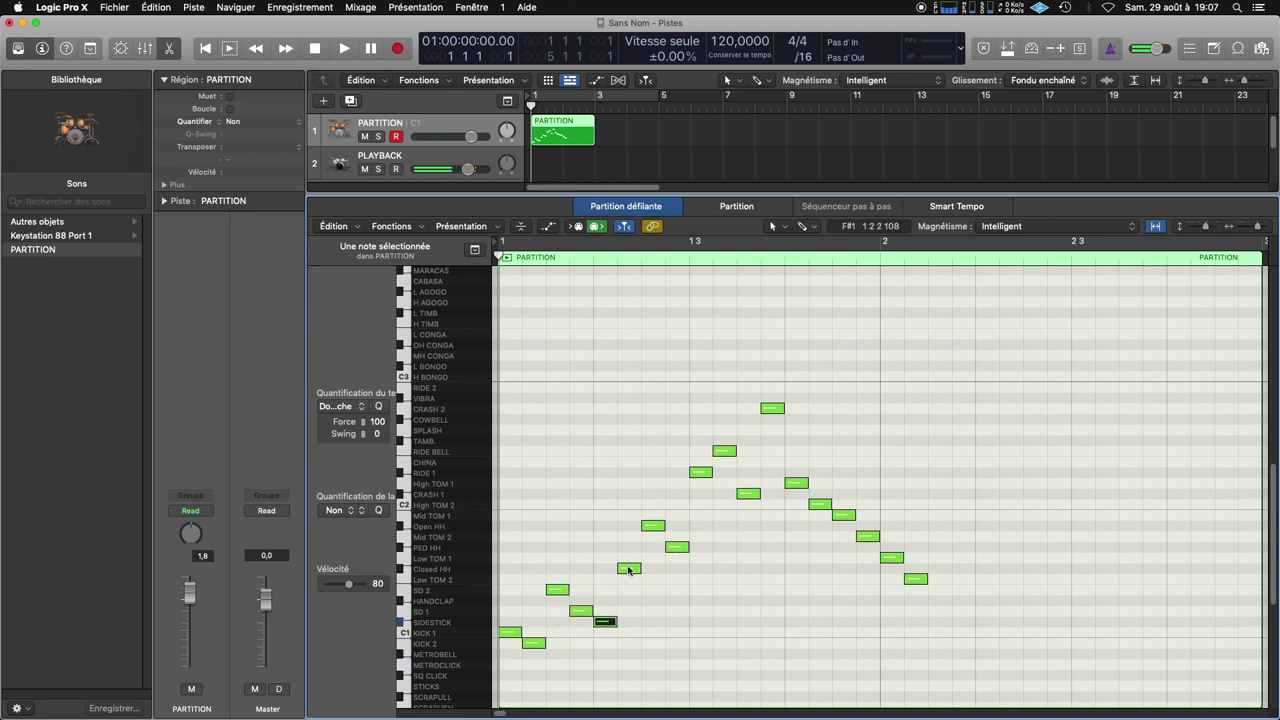
# Audition the hi-hat, ride and crash notes one by one, from Closed HH through CRASH 2
pyautogui.click(629, 569)
pyautogui.click(653, 527)
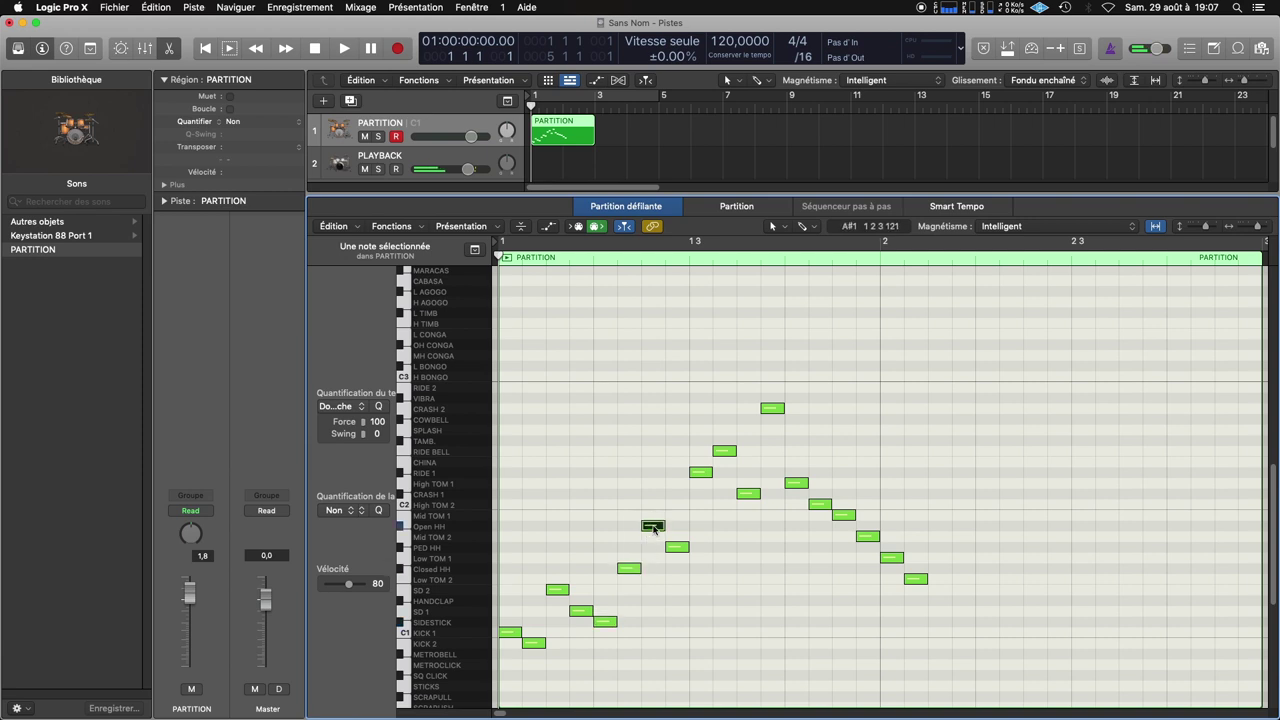
pyautogui.click(678, 548)
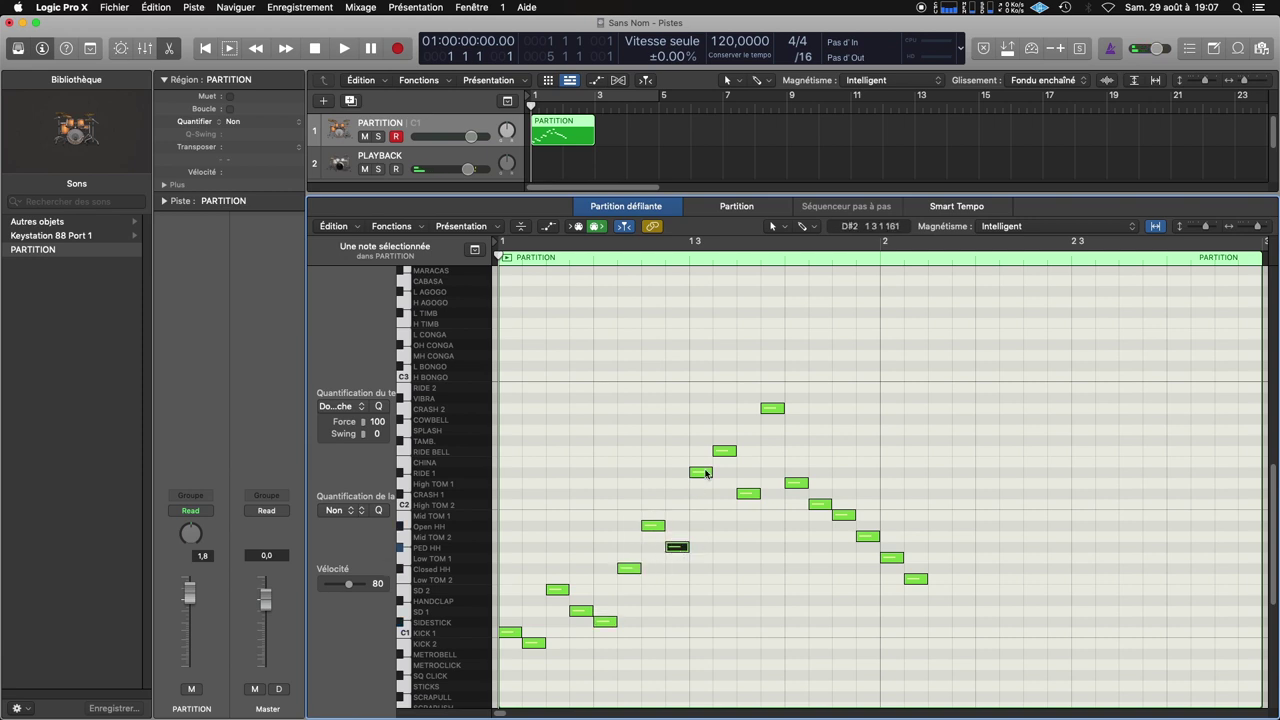
pyautogui.click(697, 472)
pyautogui.click(726, 453)
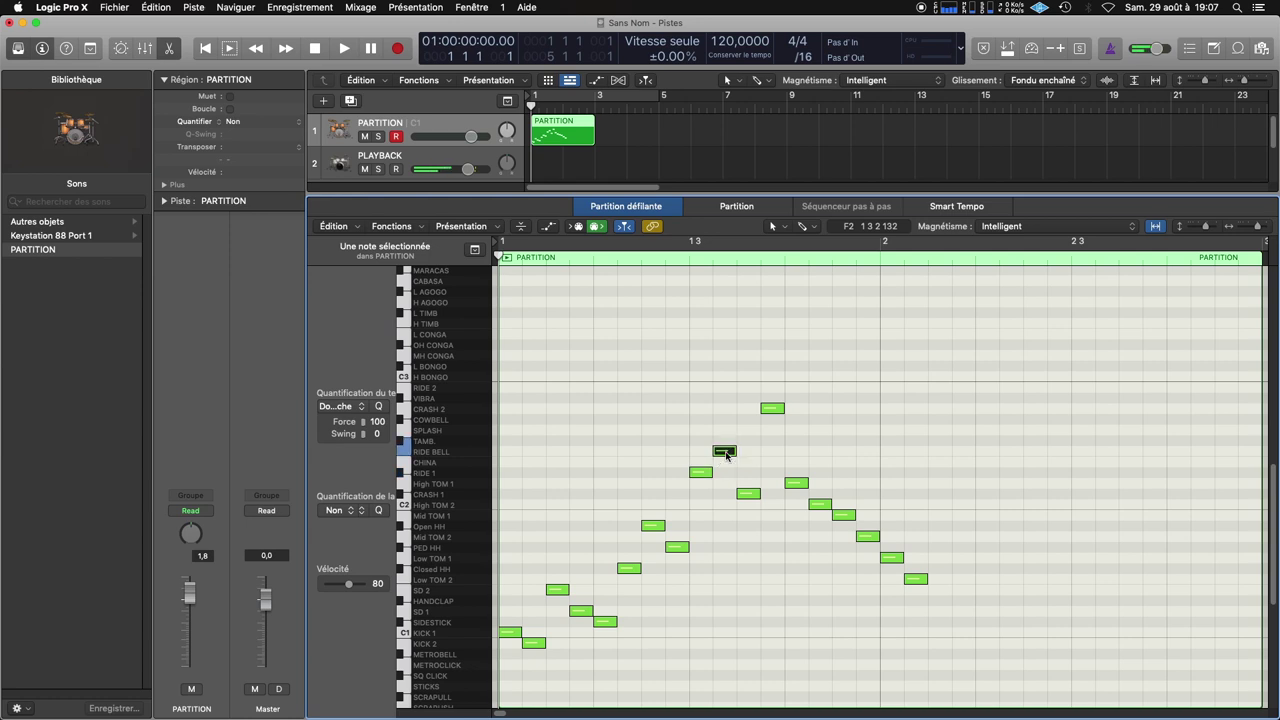
pyautogui.click(750, 497)
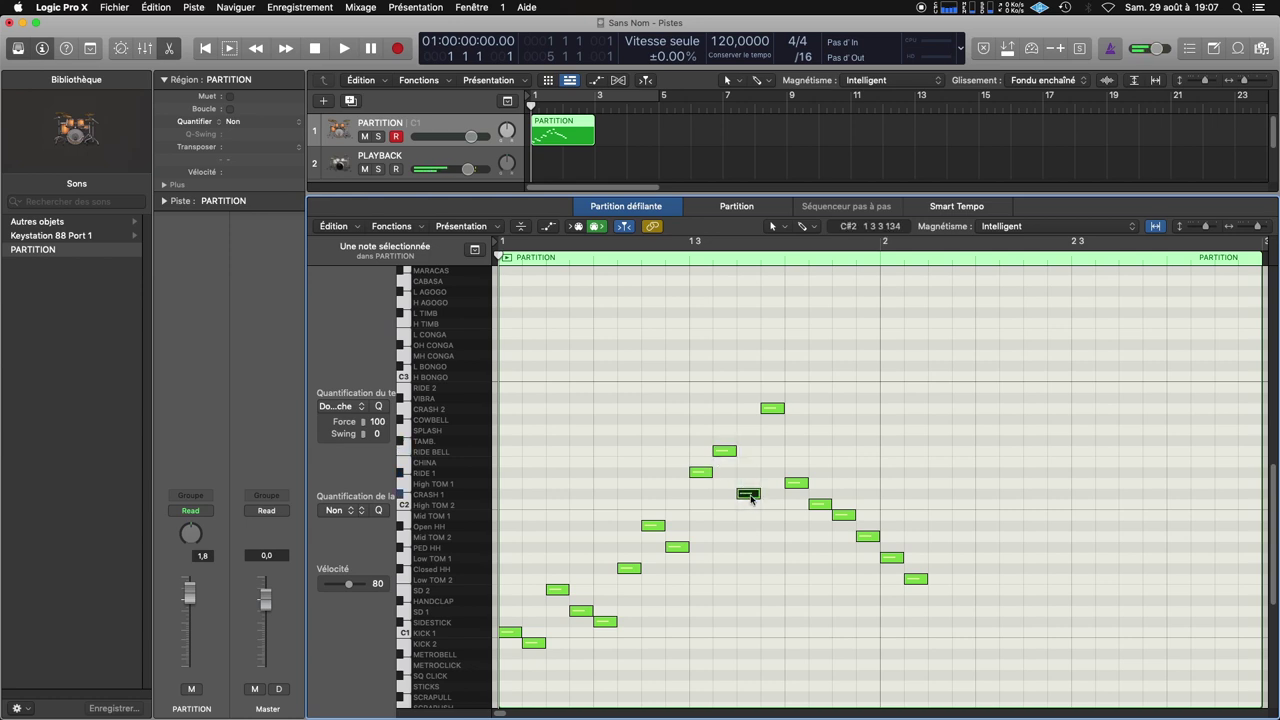
pyautogui.click(772, 408)
# Audition the descending tom notes one by one, from High TOM 1 to Low TOM 2
pyautogui.click(798, 484)
pyautogui.click(820, 504)
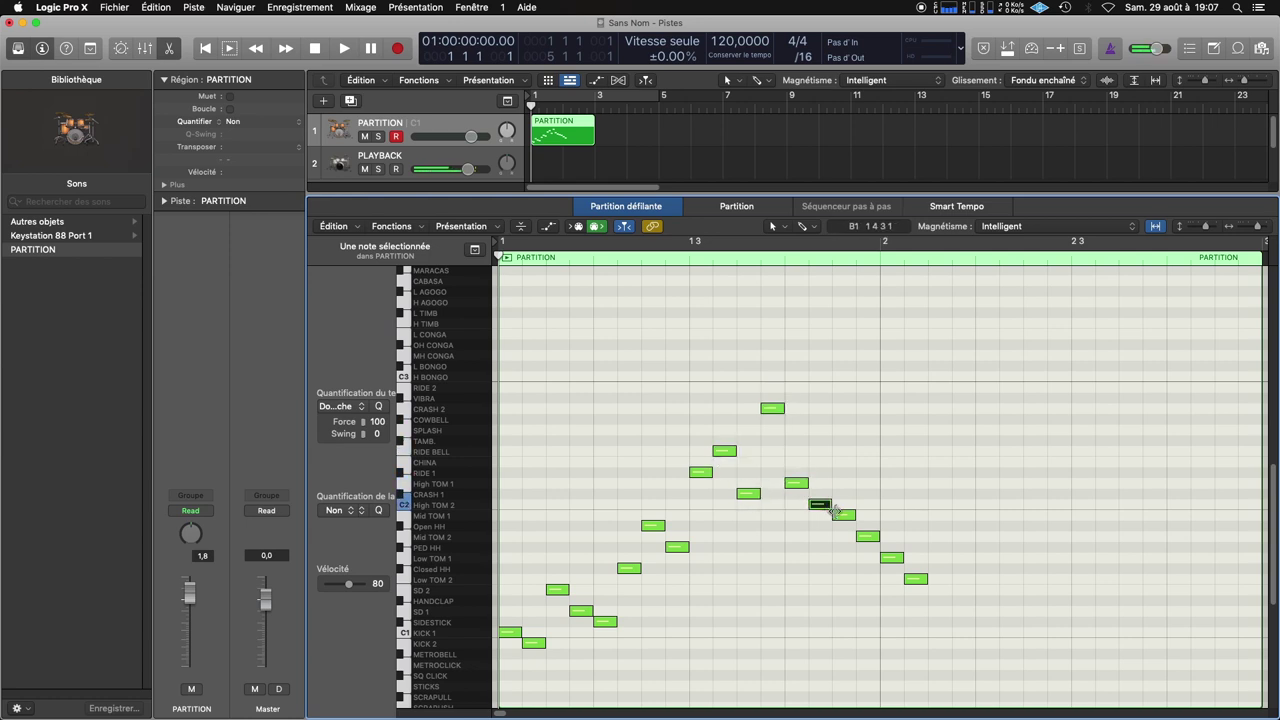
pyautogui.click(843, 515)
pyautogui.click(866, 536)
pyautogui.click(895, 559)
pyautogui.click(917, 579)
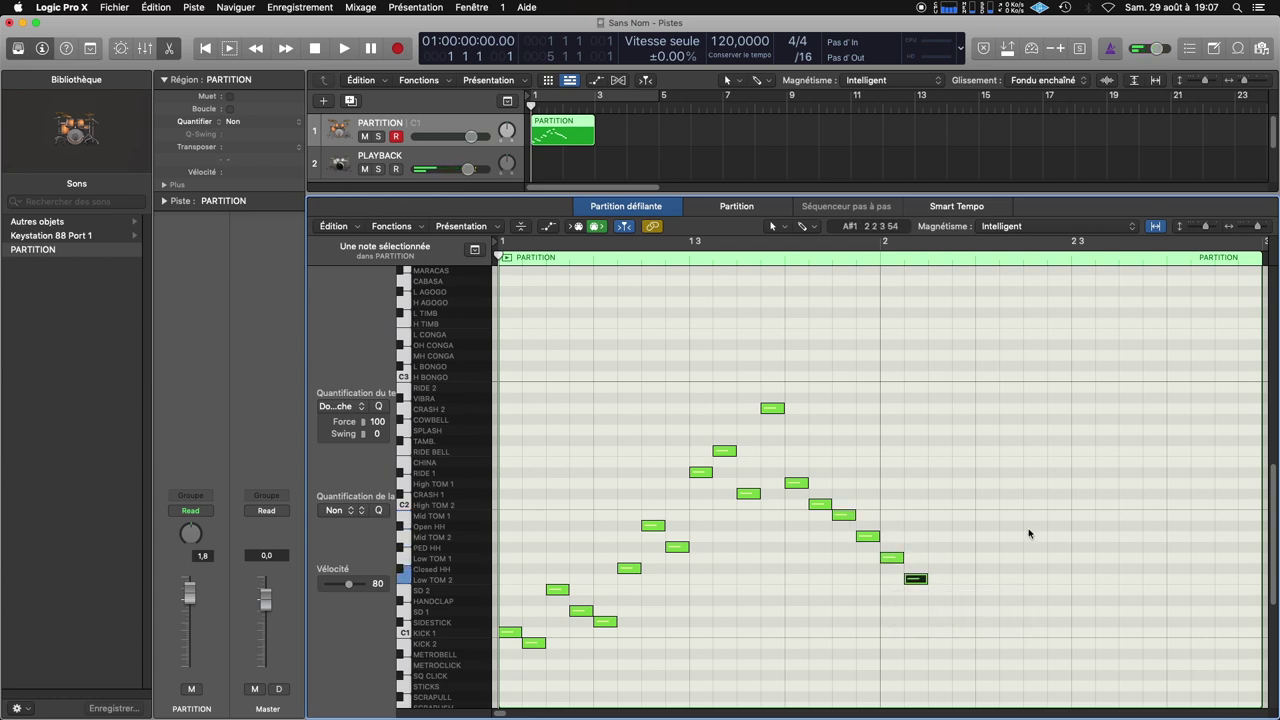
# Display the PARTITION region as notation in the score editor's page view, with the page reduced in size
pyautogui.click(737, 206)
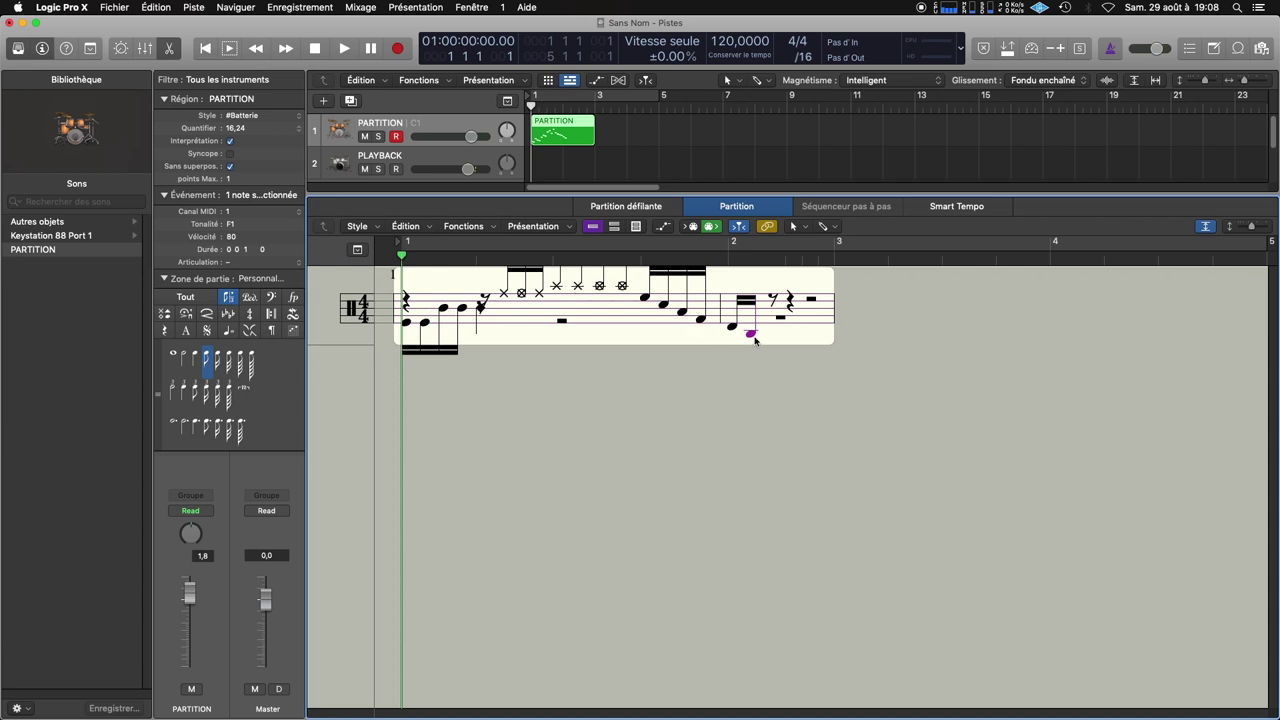
pyautogui.click(614, 227)
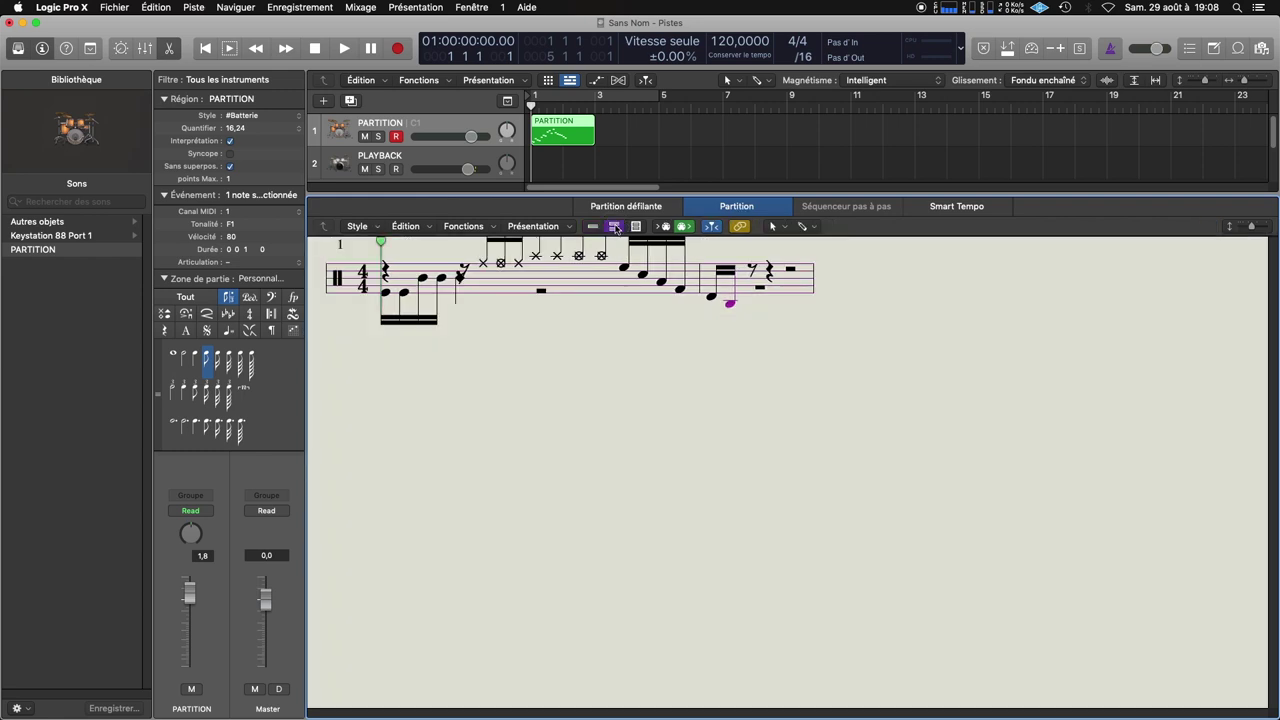
pyautogui.click(636, 227)
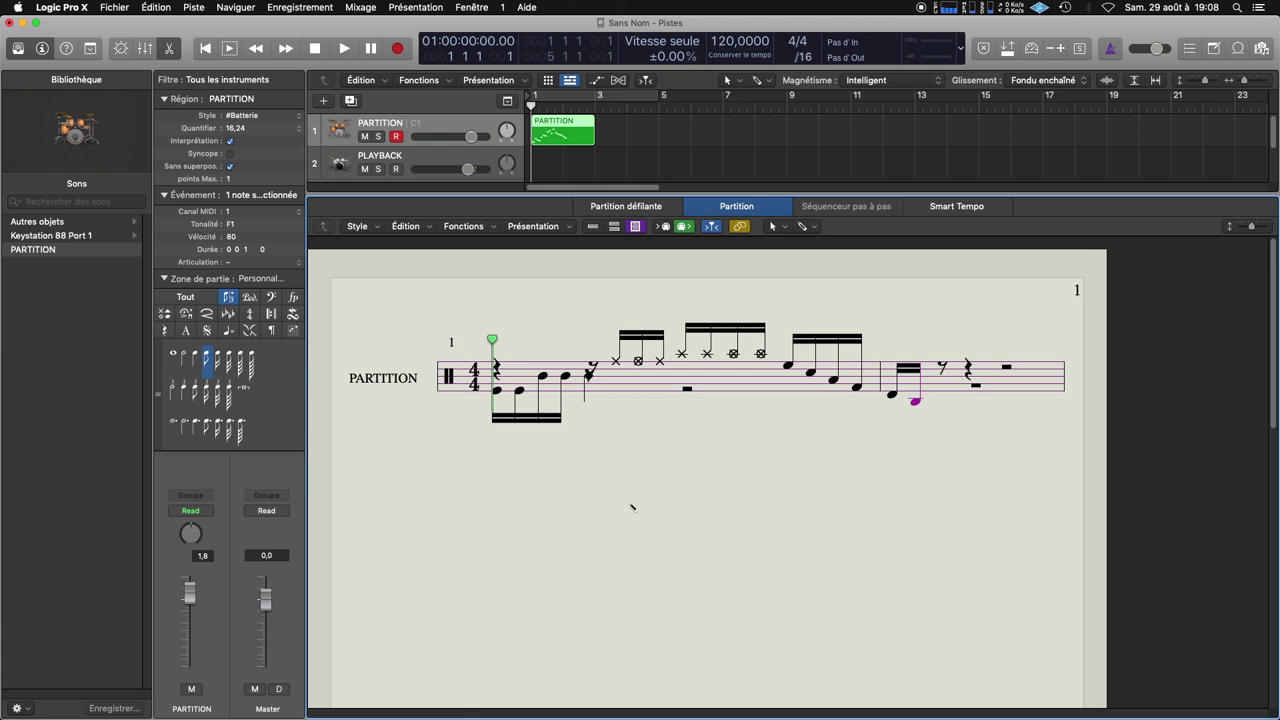
pyautogui.press('super+Left')
pyautogui.press('super+Left')
pyautogui.press('super+Left')
pyautogui.press('super+Left')
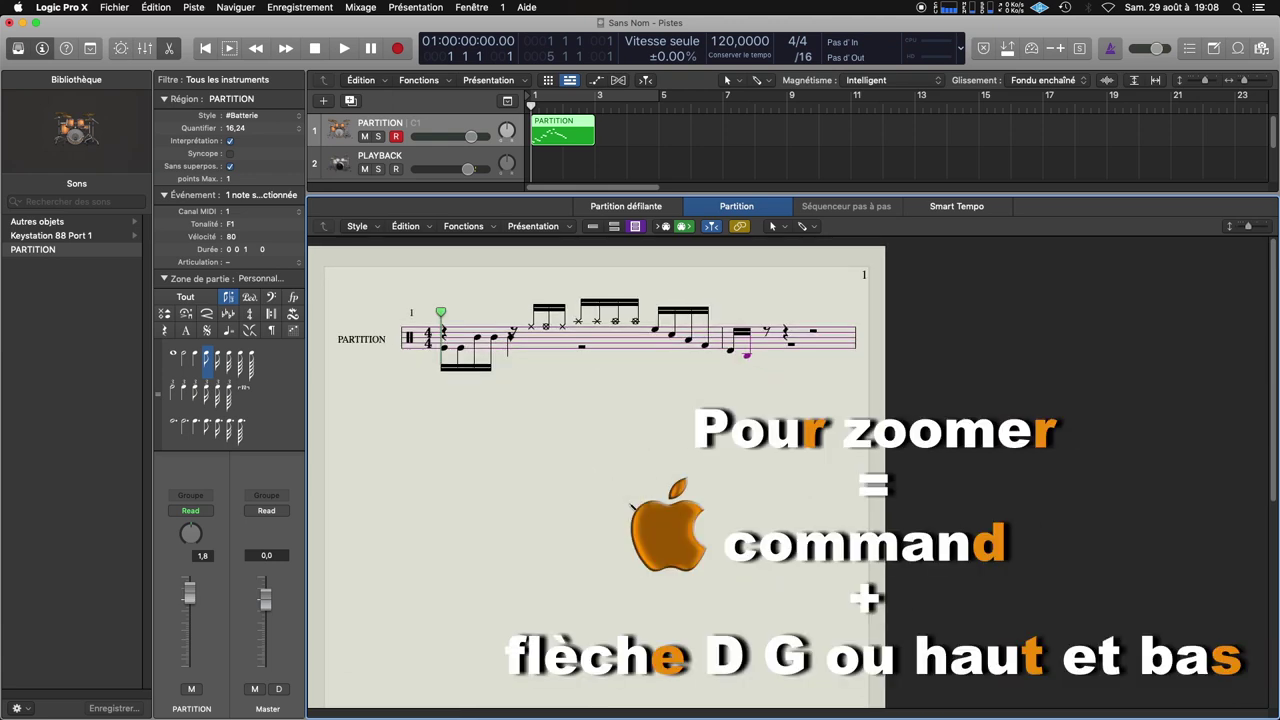
pyautogui.press('super+Left')
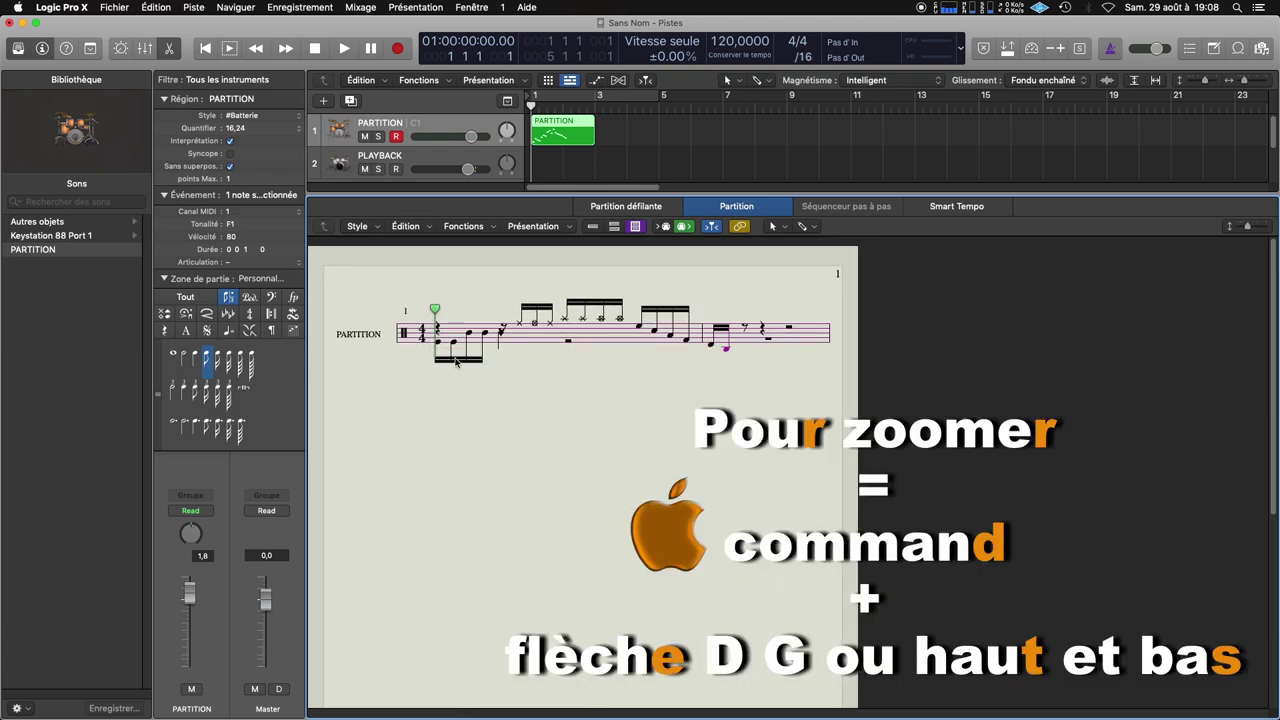
# Audition the kick, snare, sidestick and hi-hat notes on the first two beats of the staff
pyautogui.click(453, 342)
pyautogui.click(486, 331)
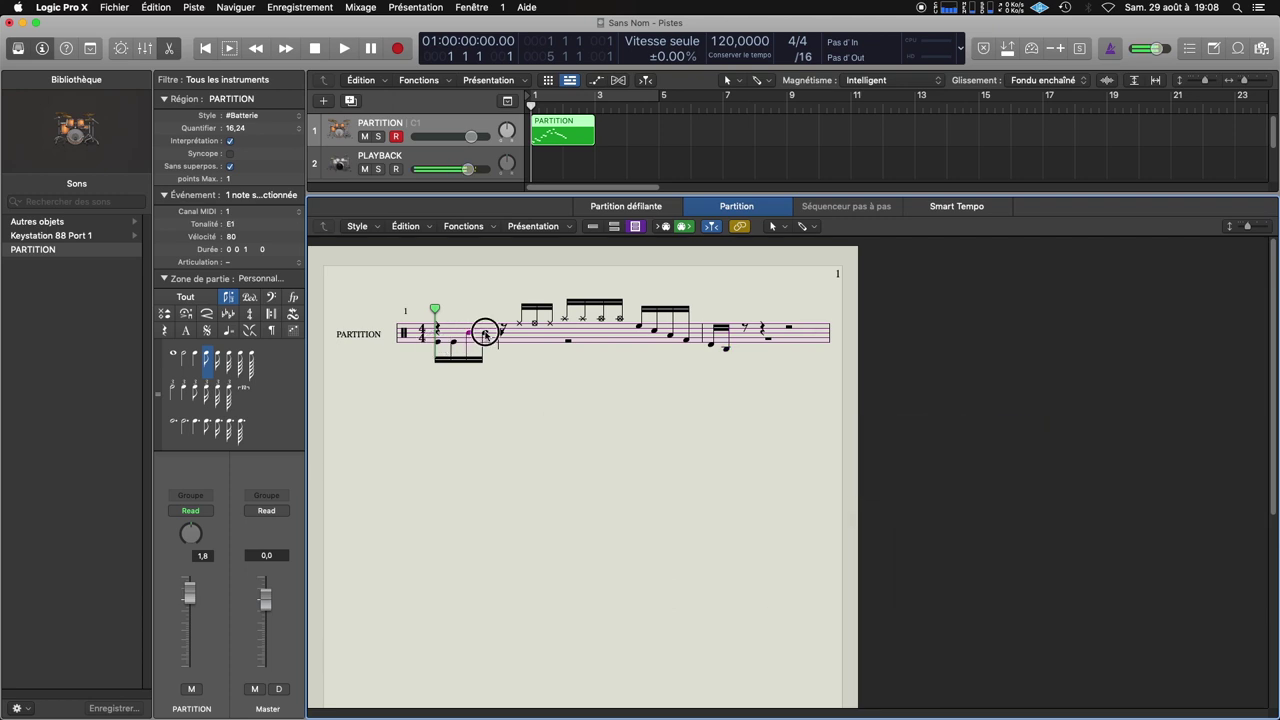
pyautogui.click(501, 334)
pyautogui.click(519, 326)
pyautogui.click(535, 326)
pyautogui.click(550, 326)
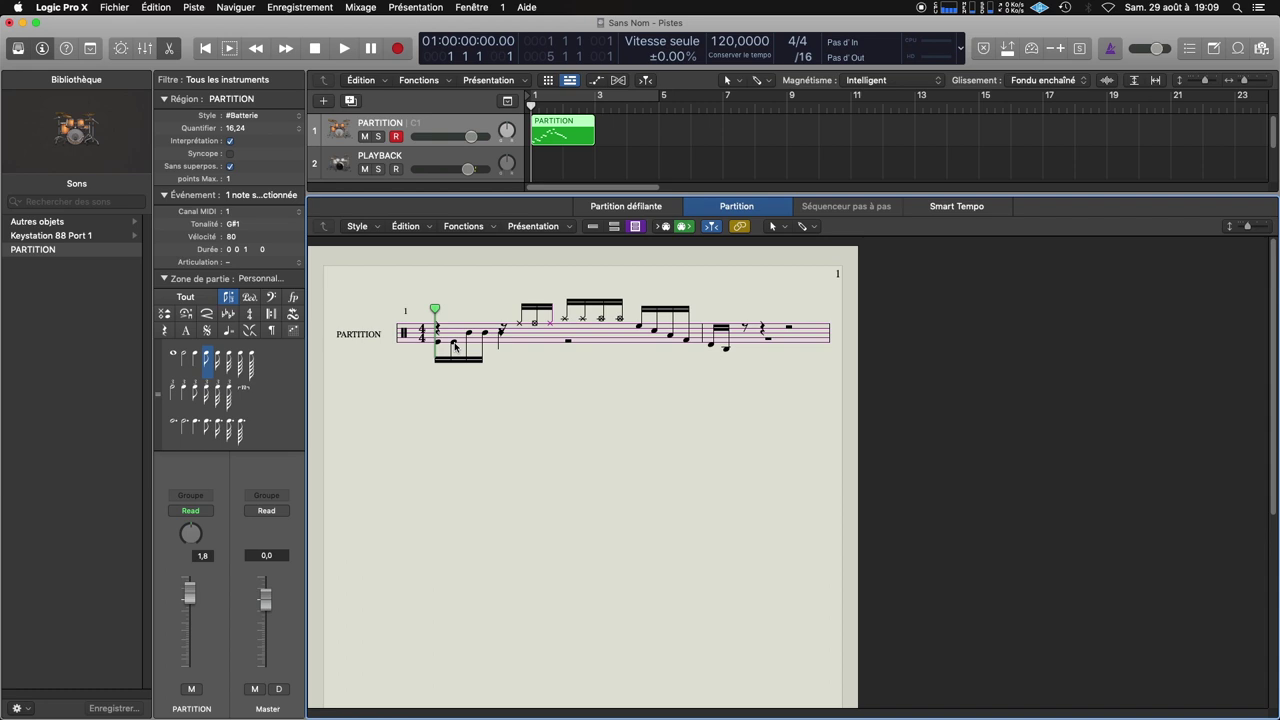
# Open the mapping table of the PARTITION mapped instrument from the MIDI Environment, and close the Environment window
pyautogui.click(471, 7)
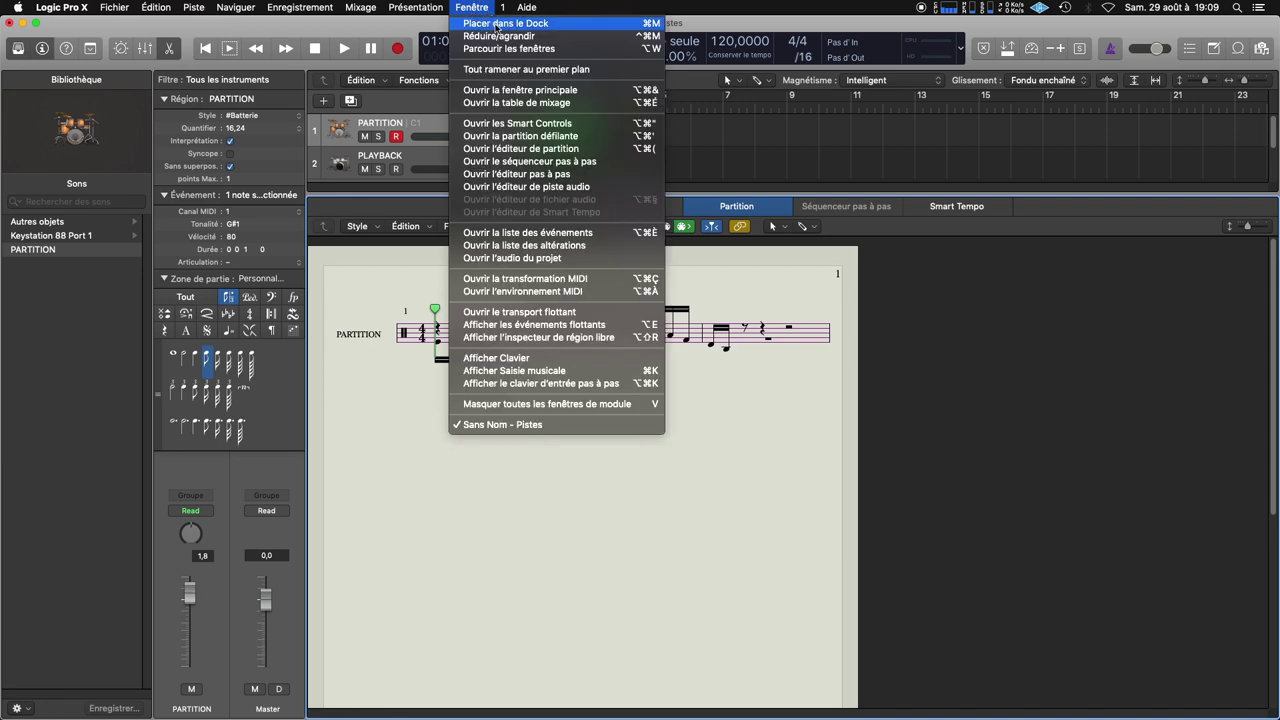
pyautogui.click(550, 292)
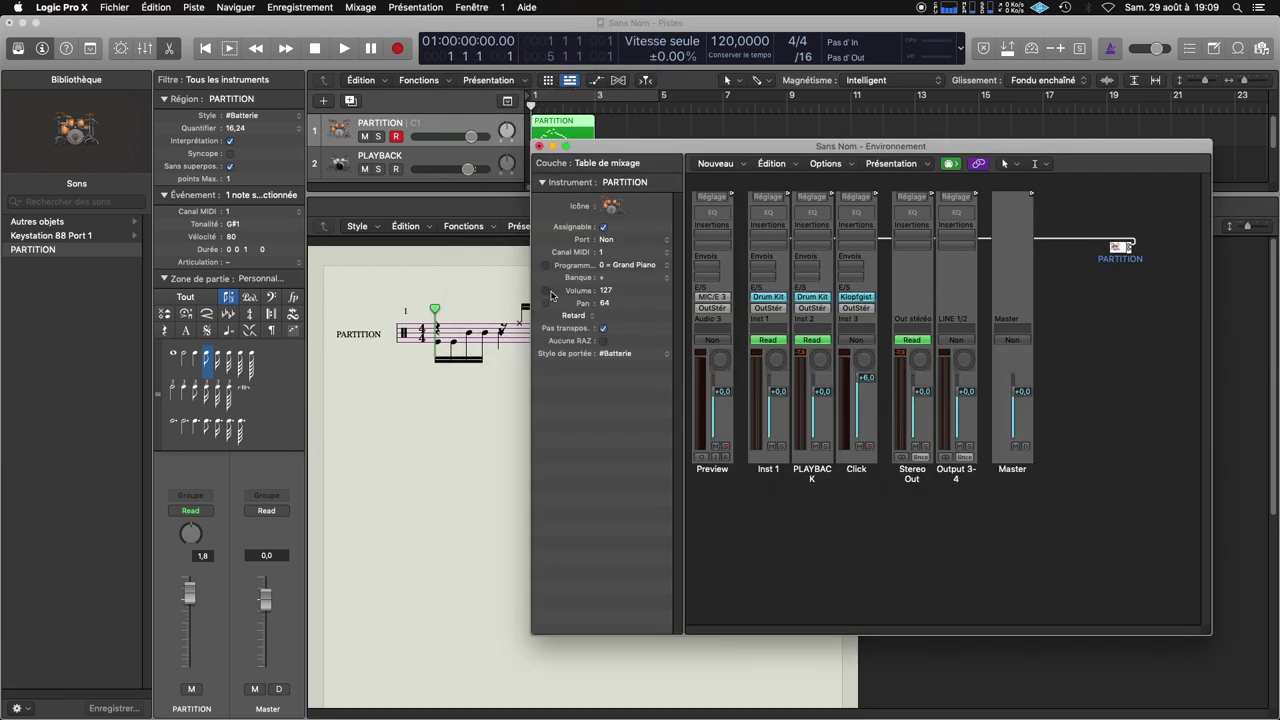
pyautogui.doubleClick(1118, 247)
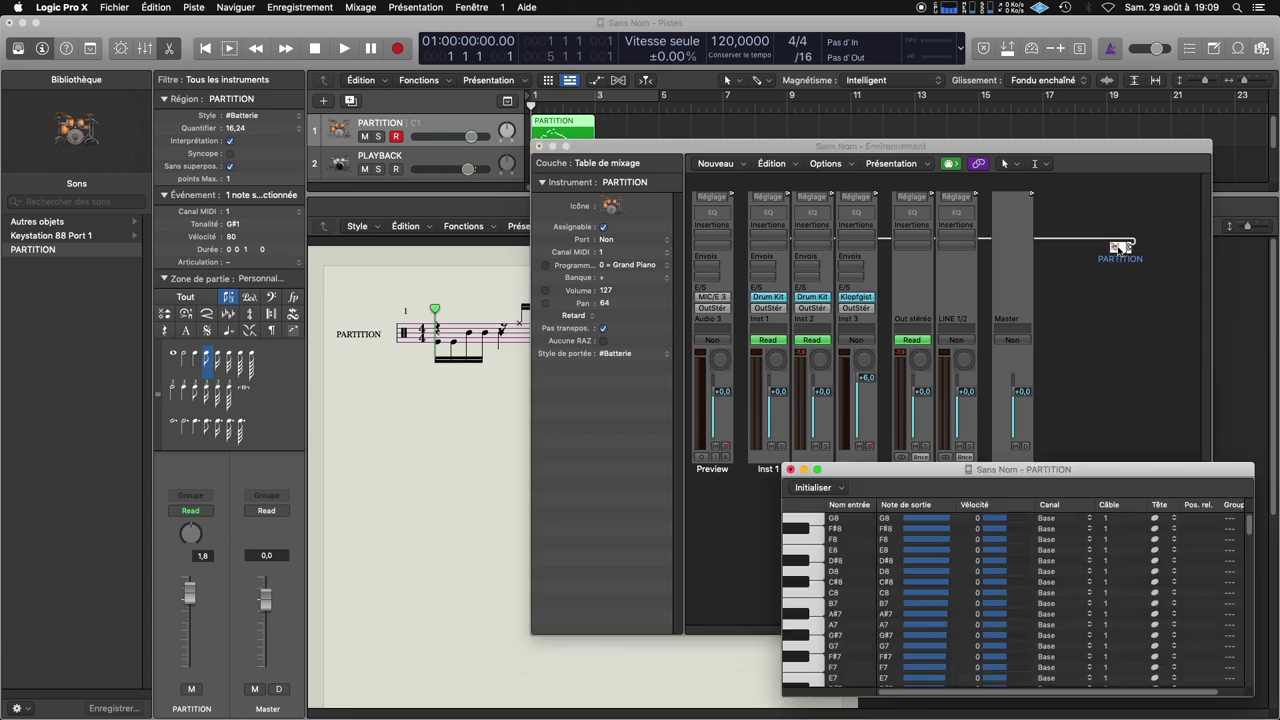
pyautogui.click(539, 146)
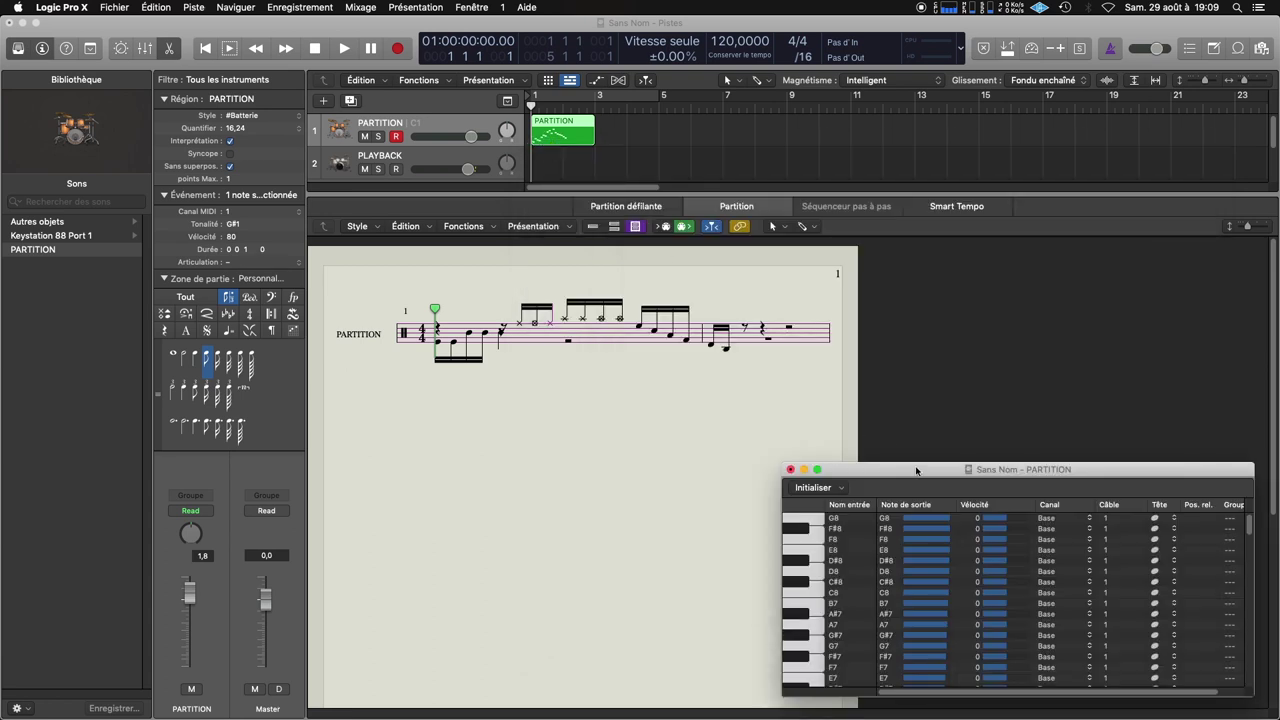
# Enlarge and place the PARTITION mapping window beside the score so the kit rows show through the Groupe column
pyautogui.moveTo(918, 473); pyautogui.dragTo(930, 24)
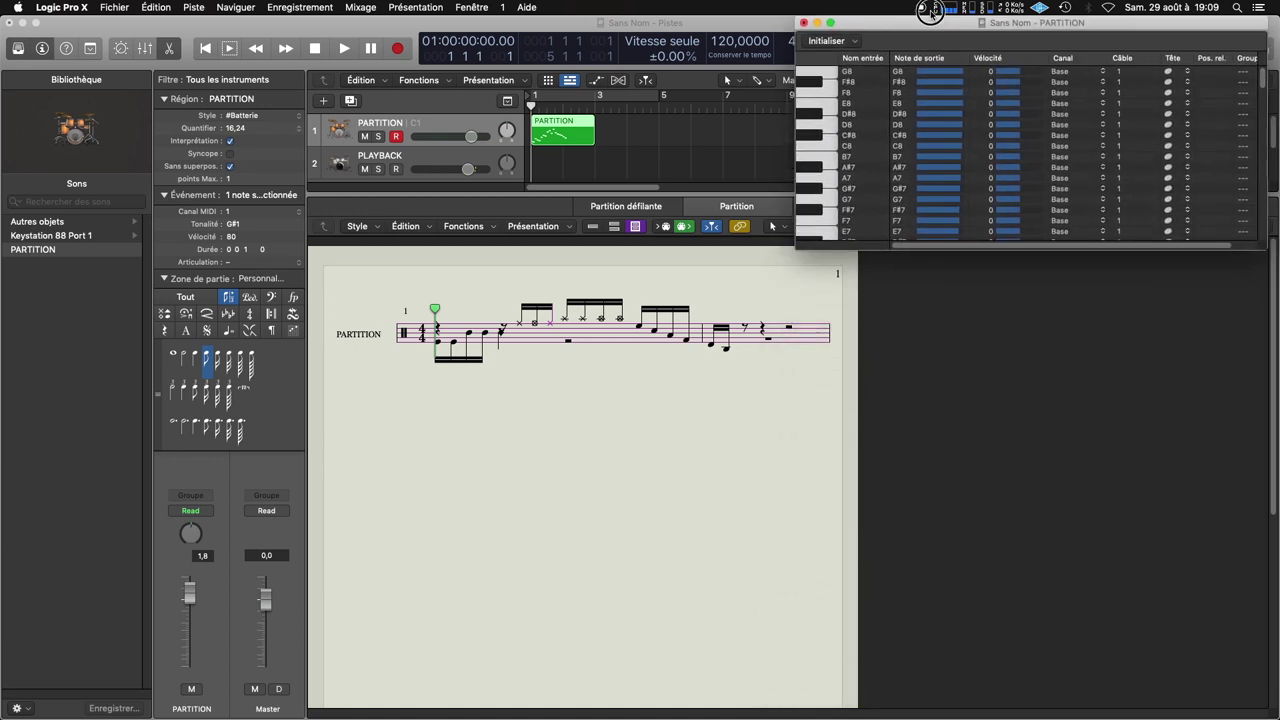
pyautogui.moveTo(1100, 248); pyautogui.dragTo(1128, 716)
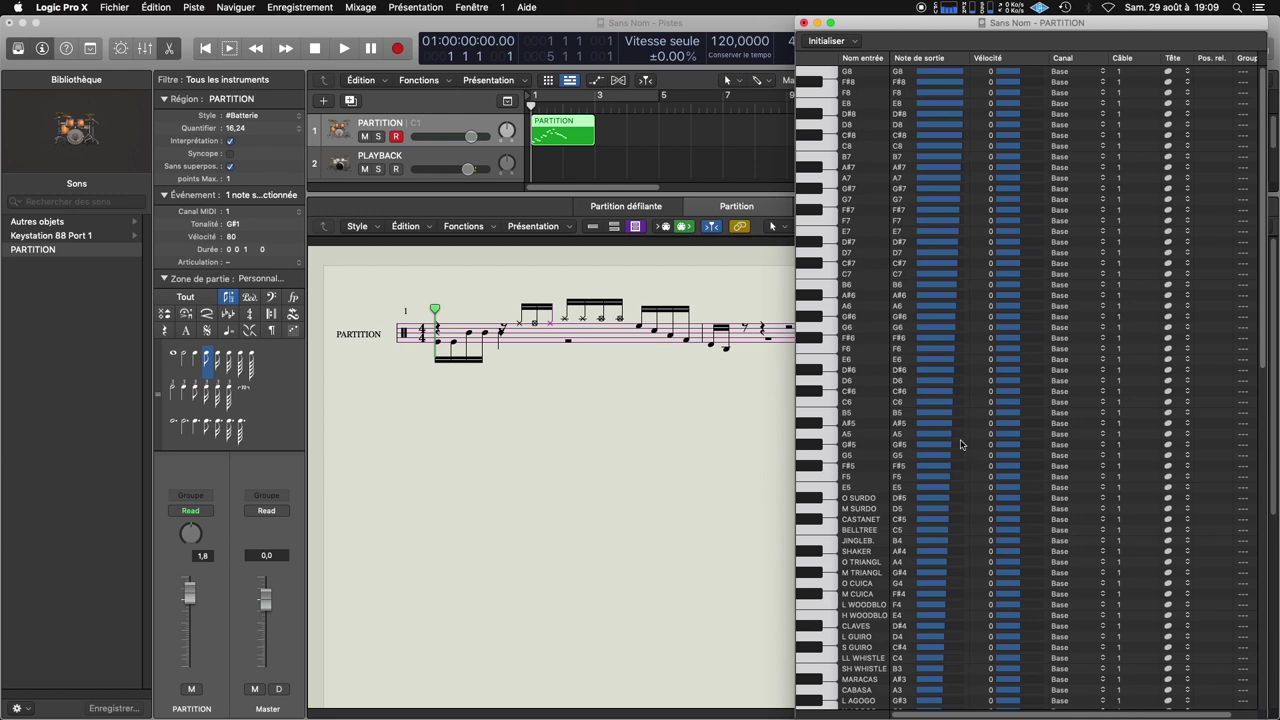
pyautogui.scroll(-10, 992, 457)
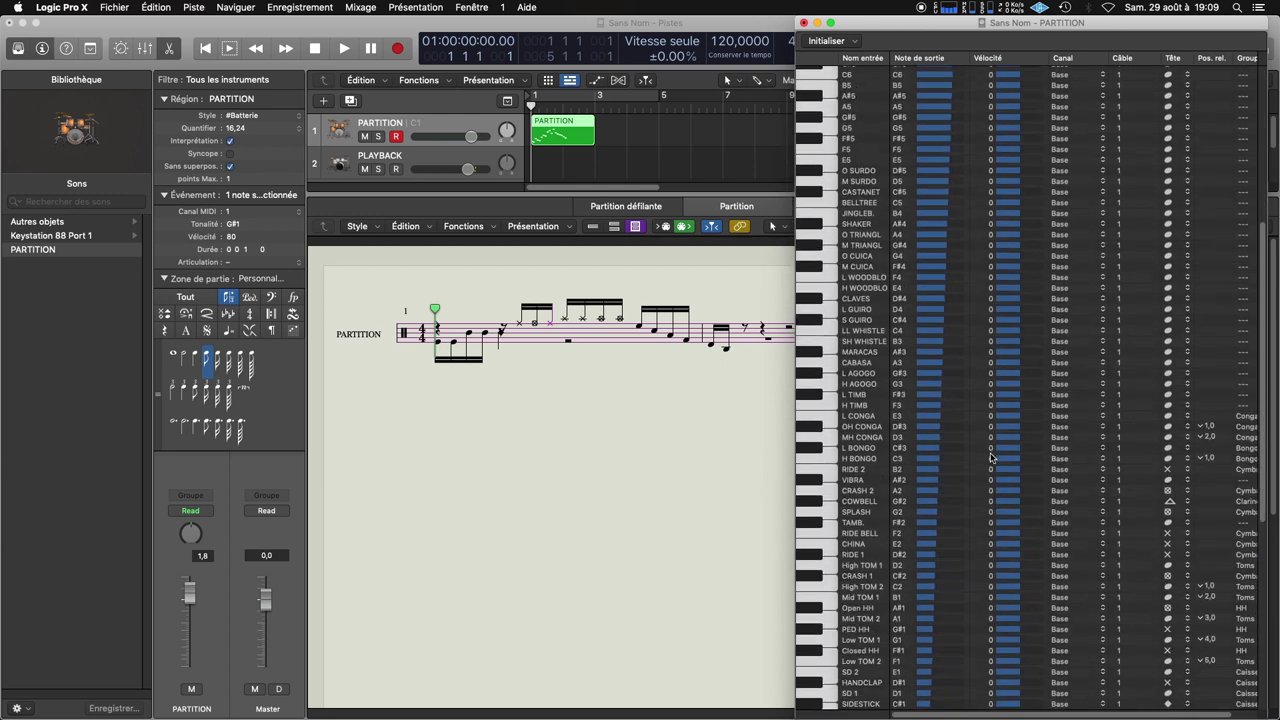
pyautogui.scroll(-5, 992, 457)
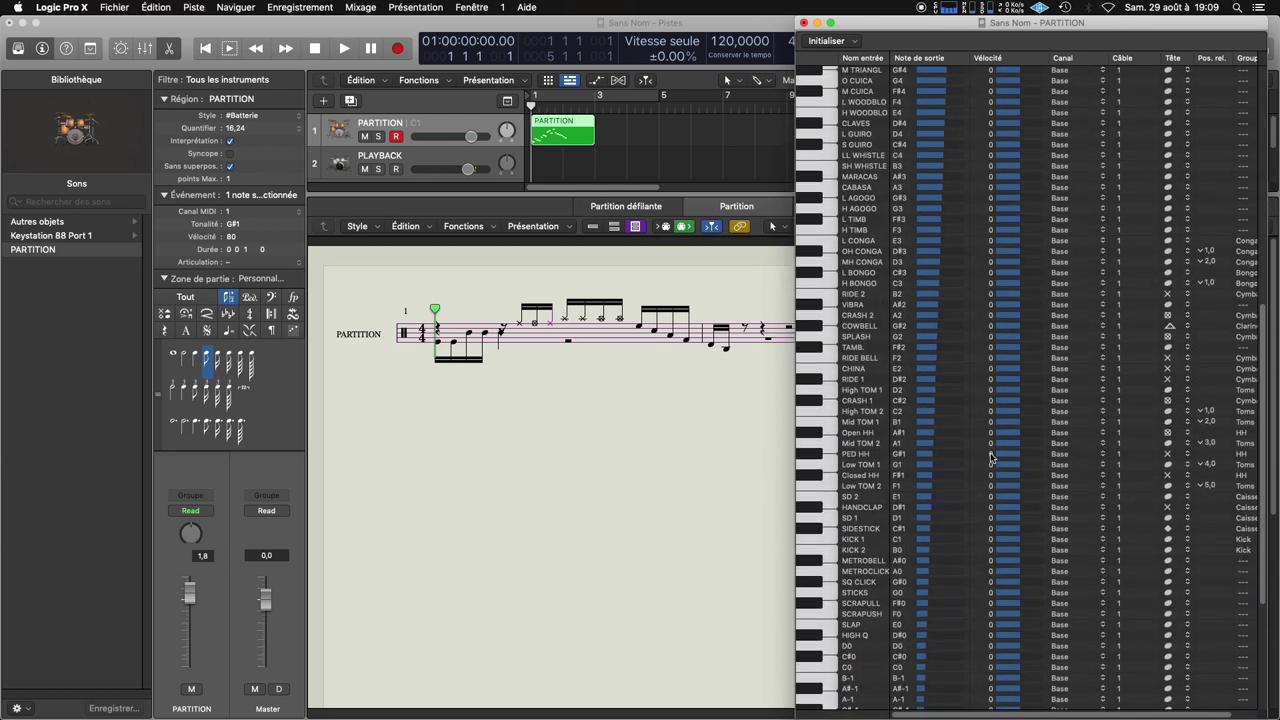
pyautogui.scroll(3, 992, 457)
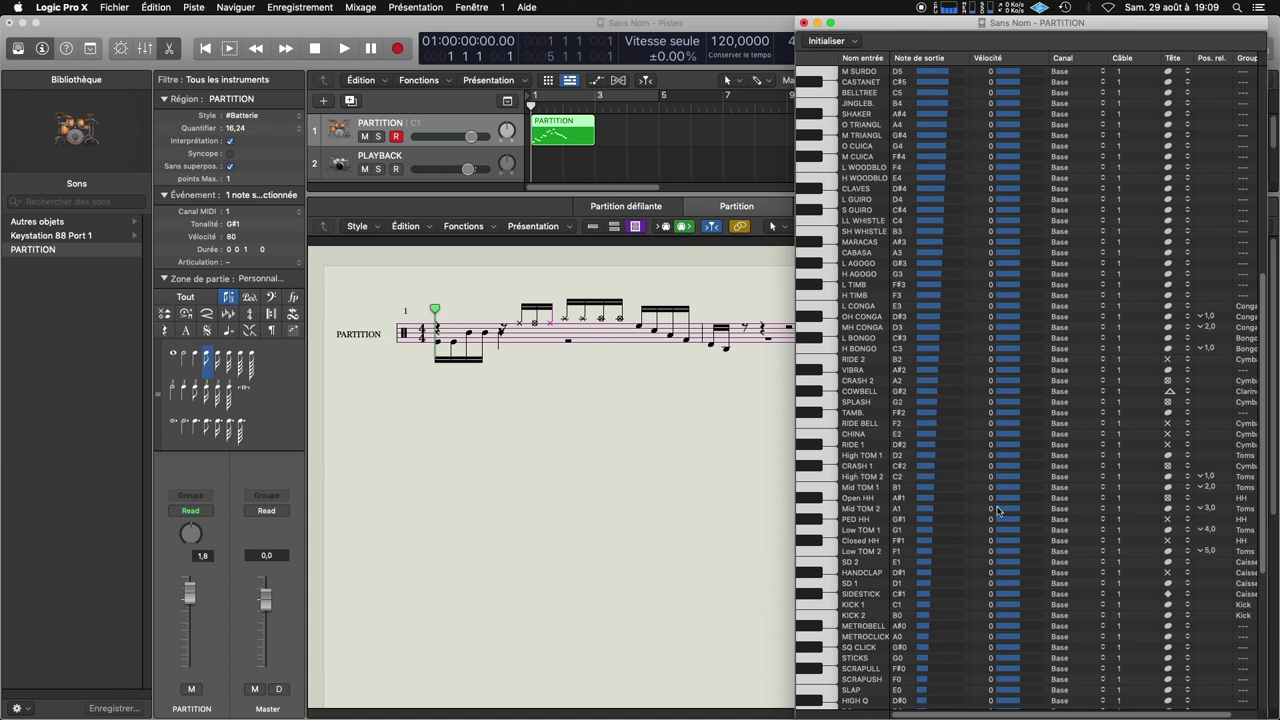
pyautogui.moveTo(934, 22); pyautogui.dragTo(898, 20)
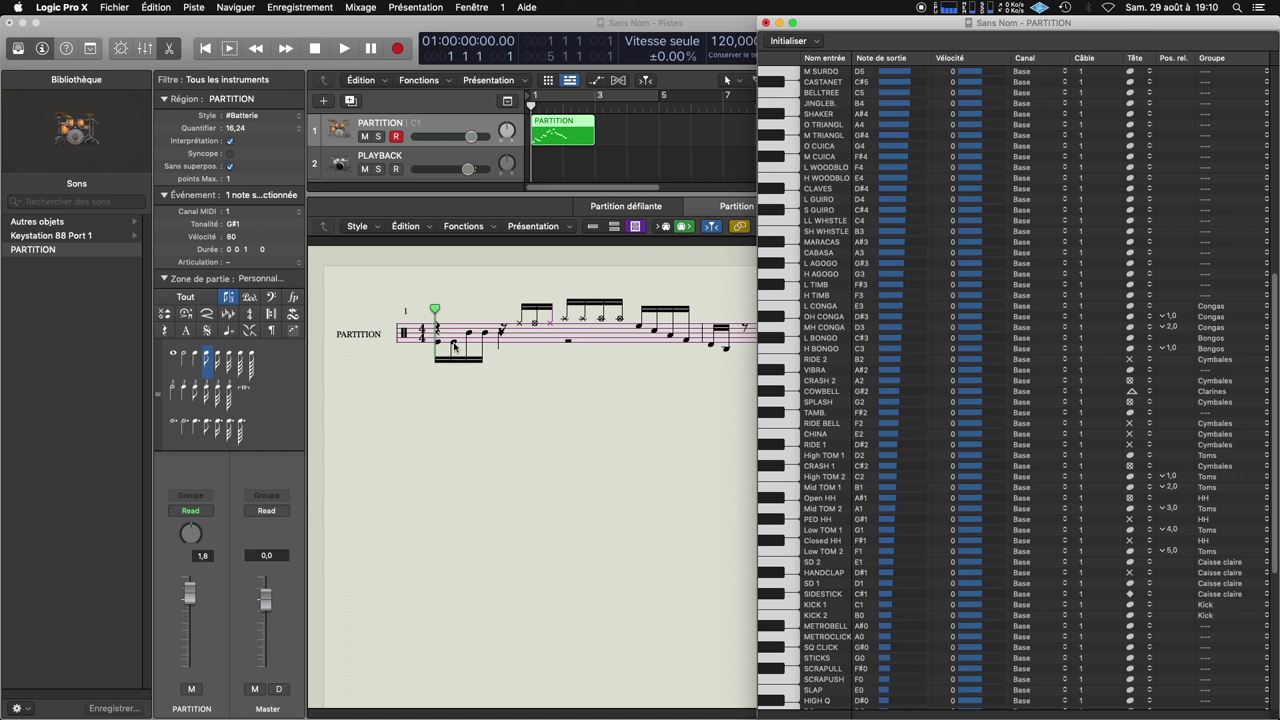
# Set the relative staff position of both KICK 1 and KICK 2 to 0,5 downward in the mapping table
pyautogui.click(1174, 606)
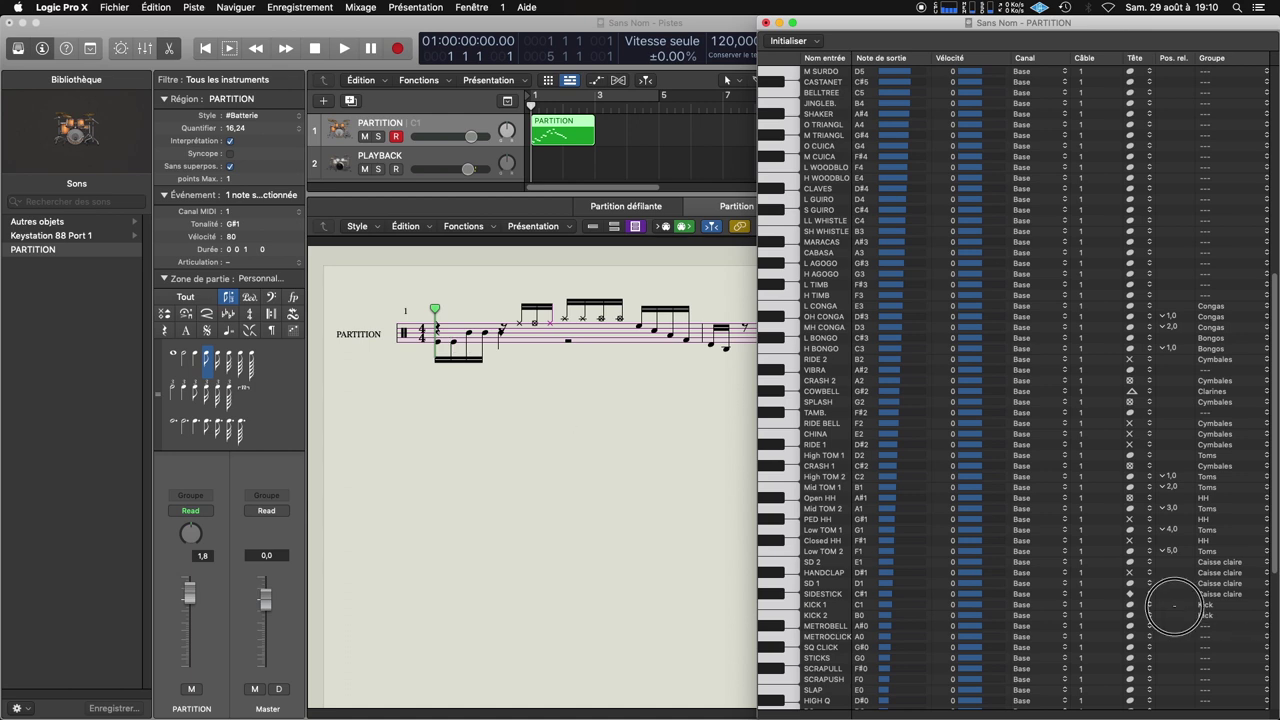
pyautogui.click(776, 604)
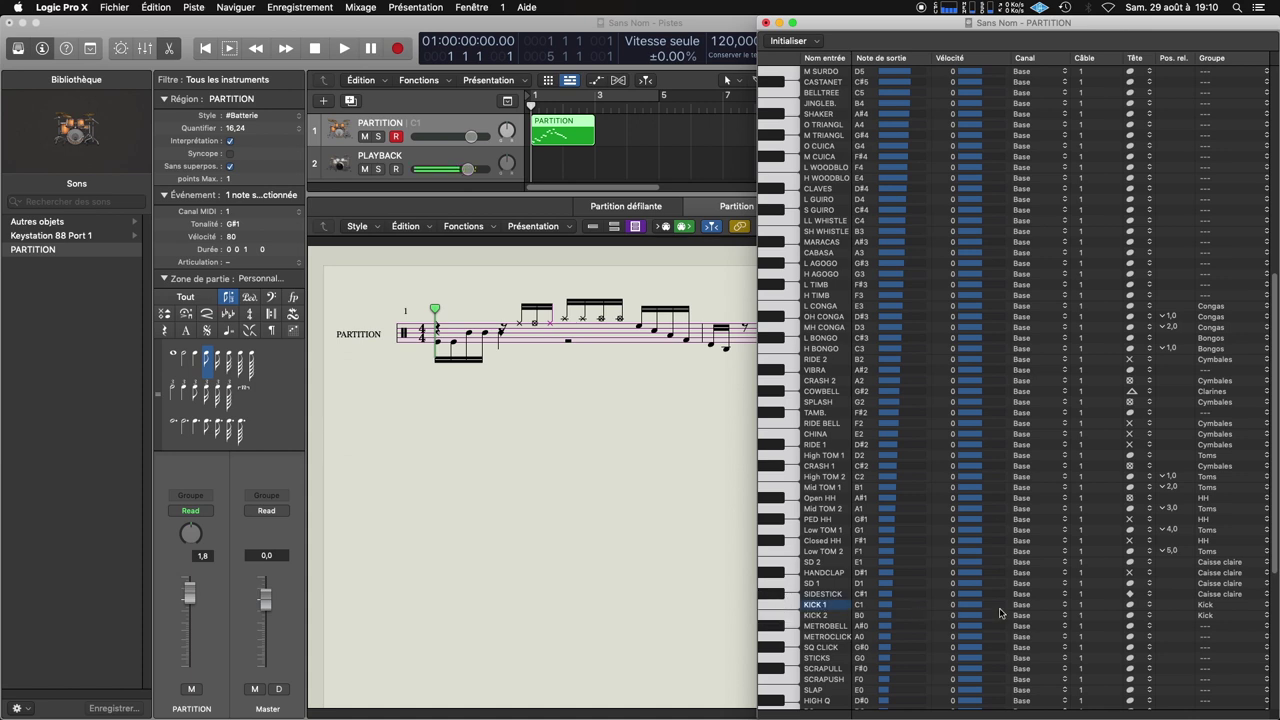
pyautogui.click(1178, 606)
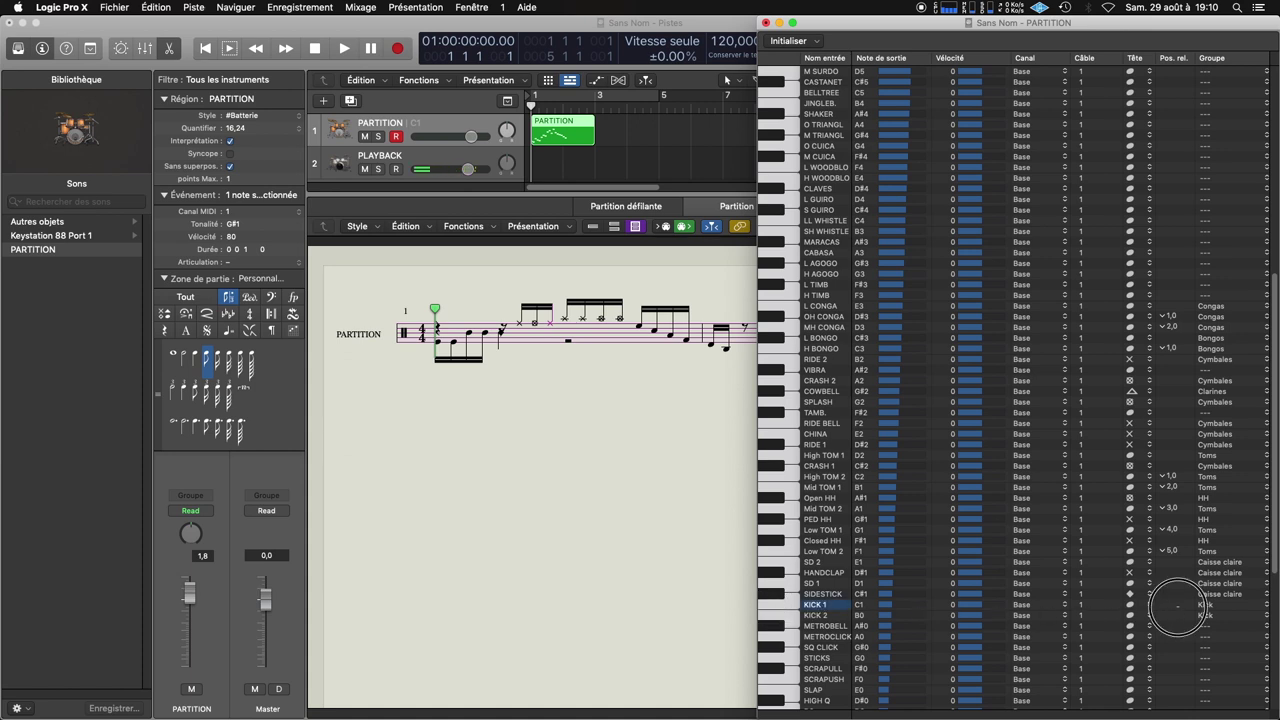
pyautogui.moveTo(1178, 606); pyautogui.dragTo(1177, 626)
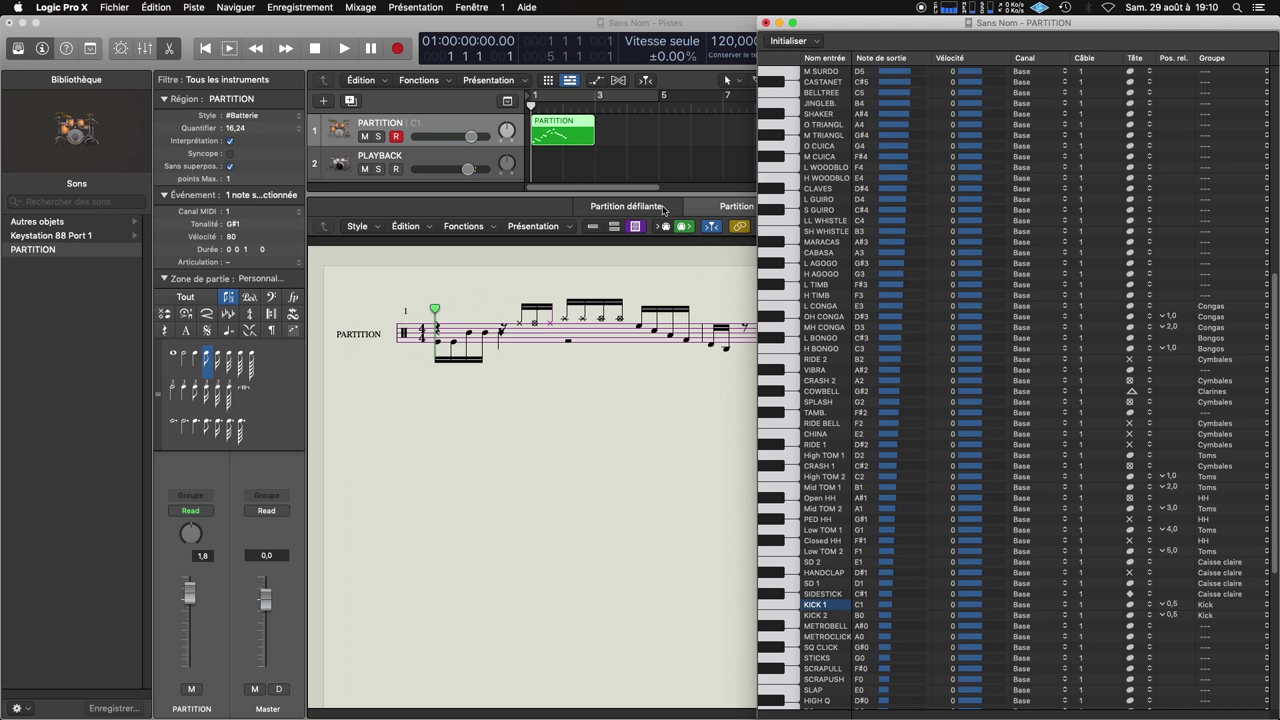
# Refresh the notation by switching to the piano roll and back, and set KICK 2's relative position to 1,0 downward
pyautogui.click(619, 206)
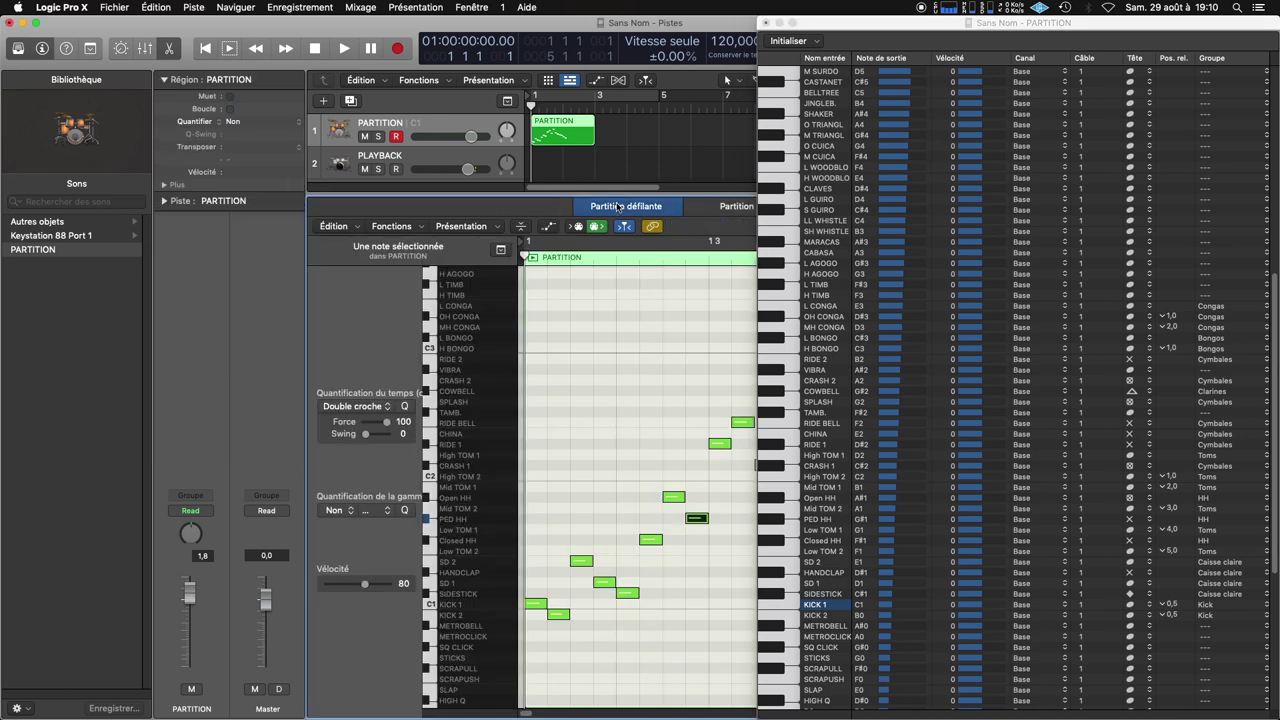
pyautogui.click(733, 207)
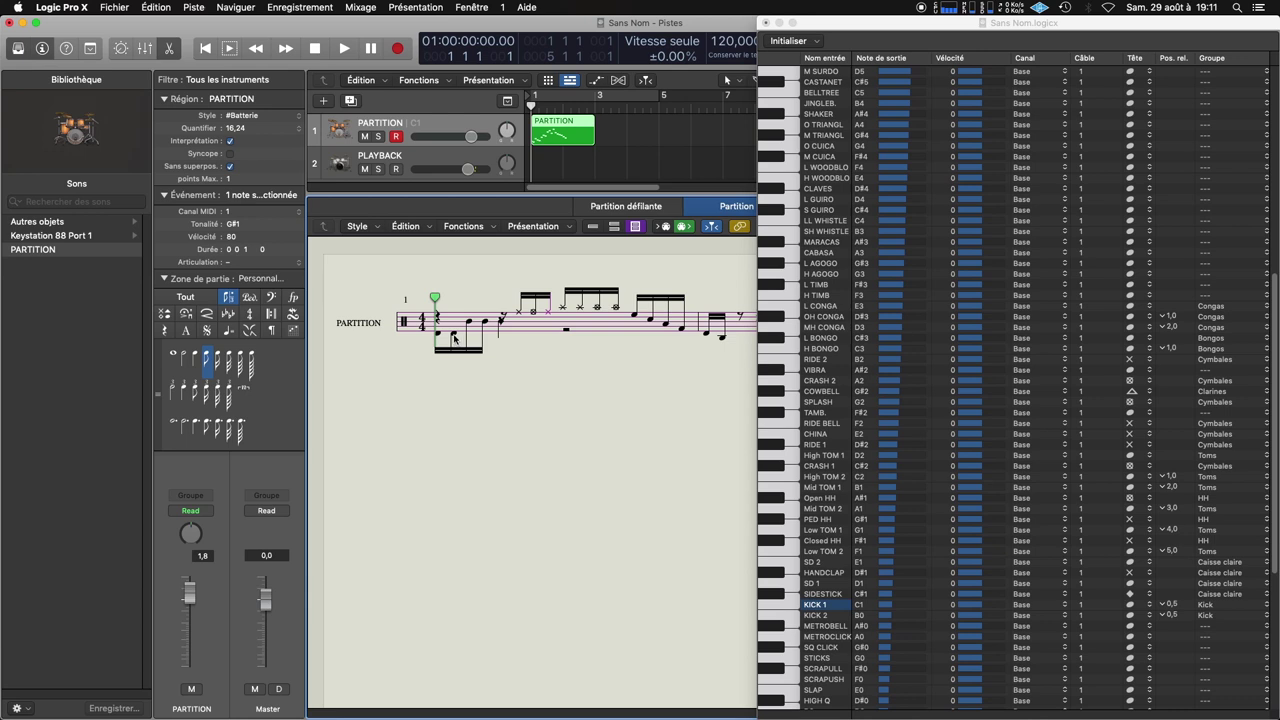
pyautogui.click(1174, 616)
pyautogui.moveTo(1171, 614); pyautogui.dragTo(1172, 617)
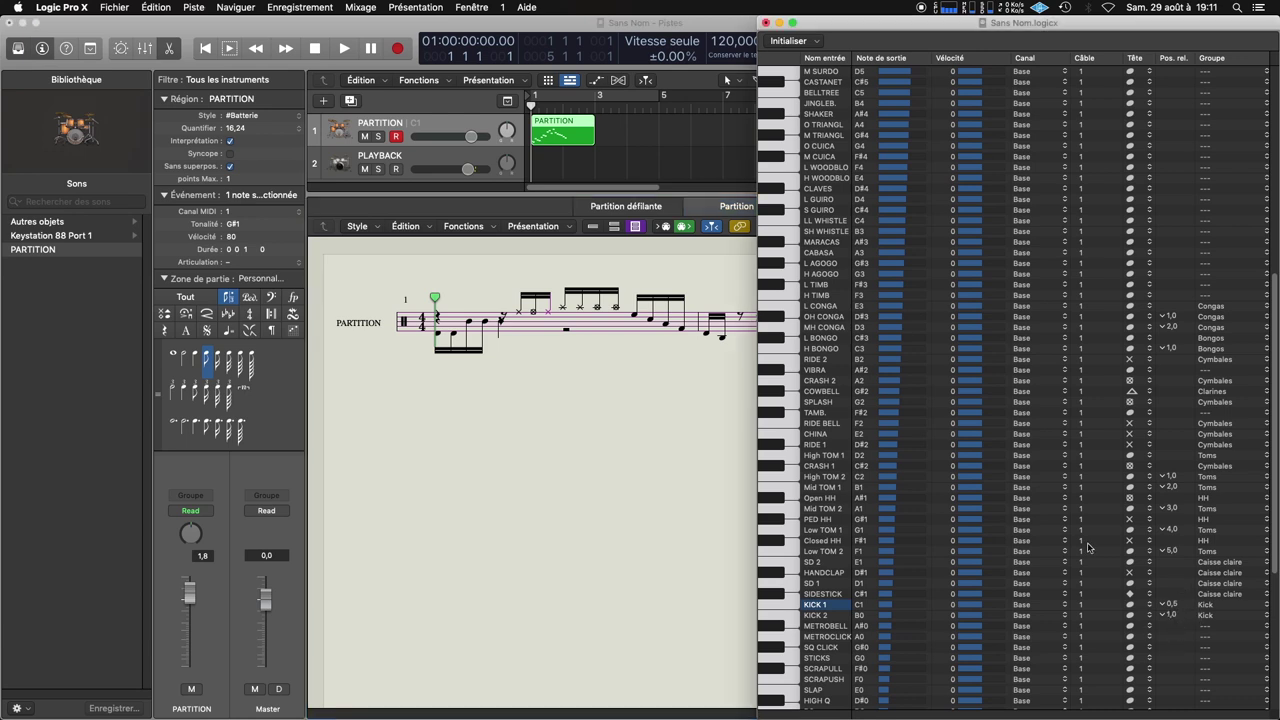
# Refresh the notation by switching to the piano roll and back, and audition the snare and sidestick notes in the first bar
pyautogui.click(612, 207)
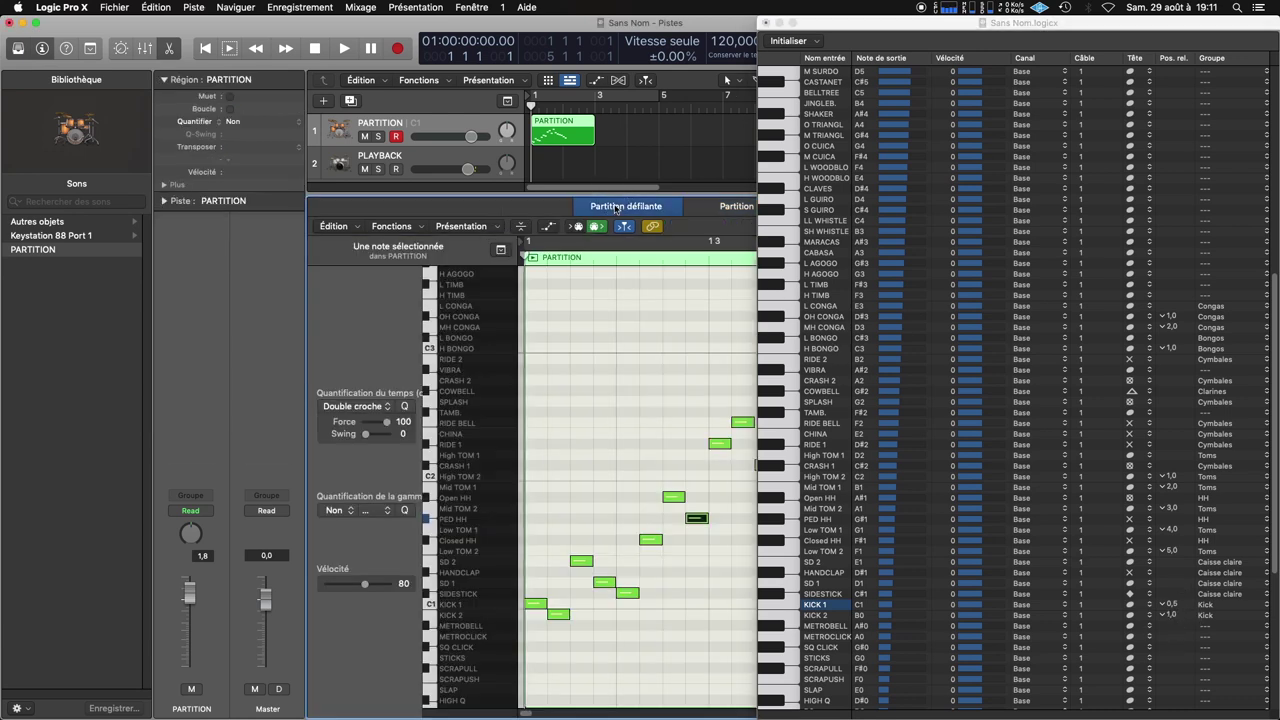
pyautogui.click(738, 206)
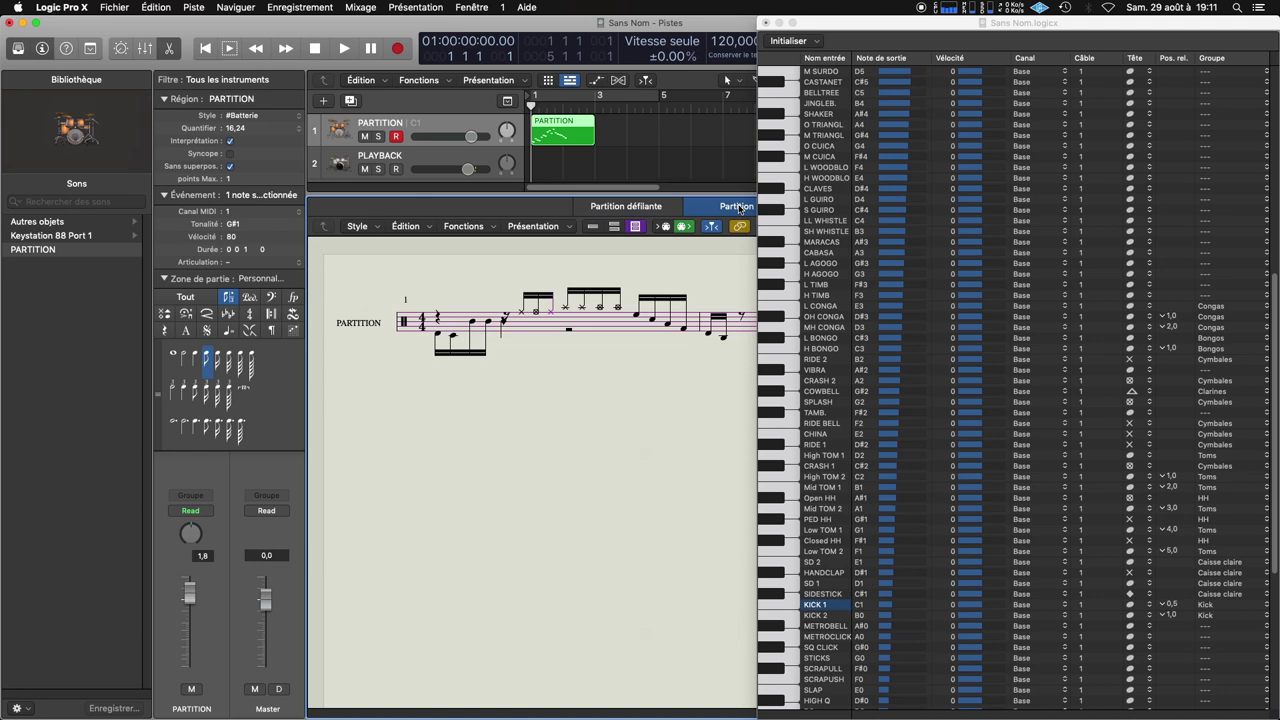
pyautogui.click(474, 325)
pyautogui.click(489, 323)
pyautogui.click(505, 324)
pyautogui.press('Left')
# Set the rests of both voices in the #Batterie staff style to Masquer, and close the staff styles window
pyautogui.click(360, 227)
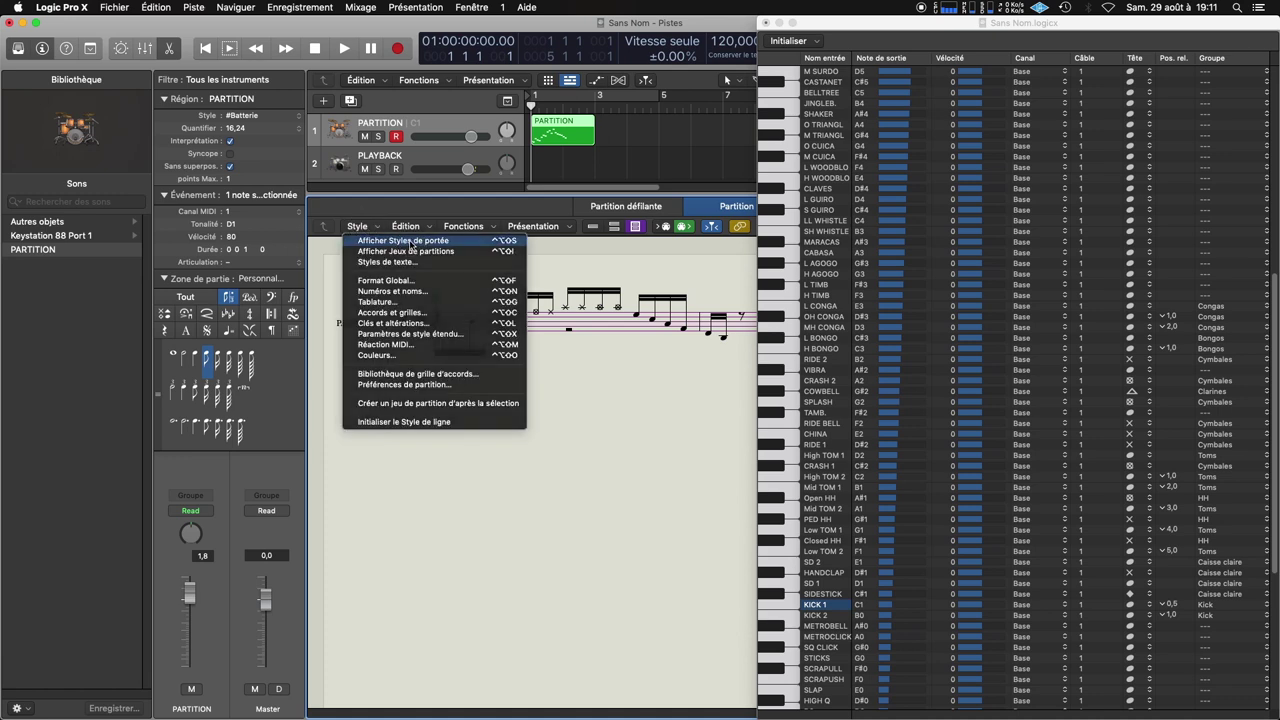
pyautogui.click(410, 241)
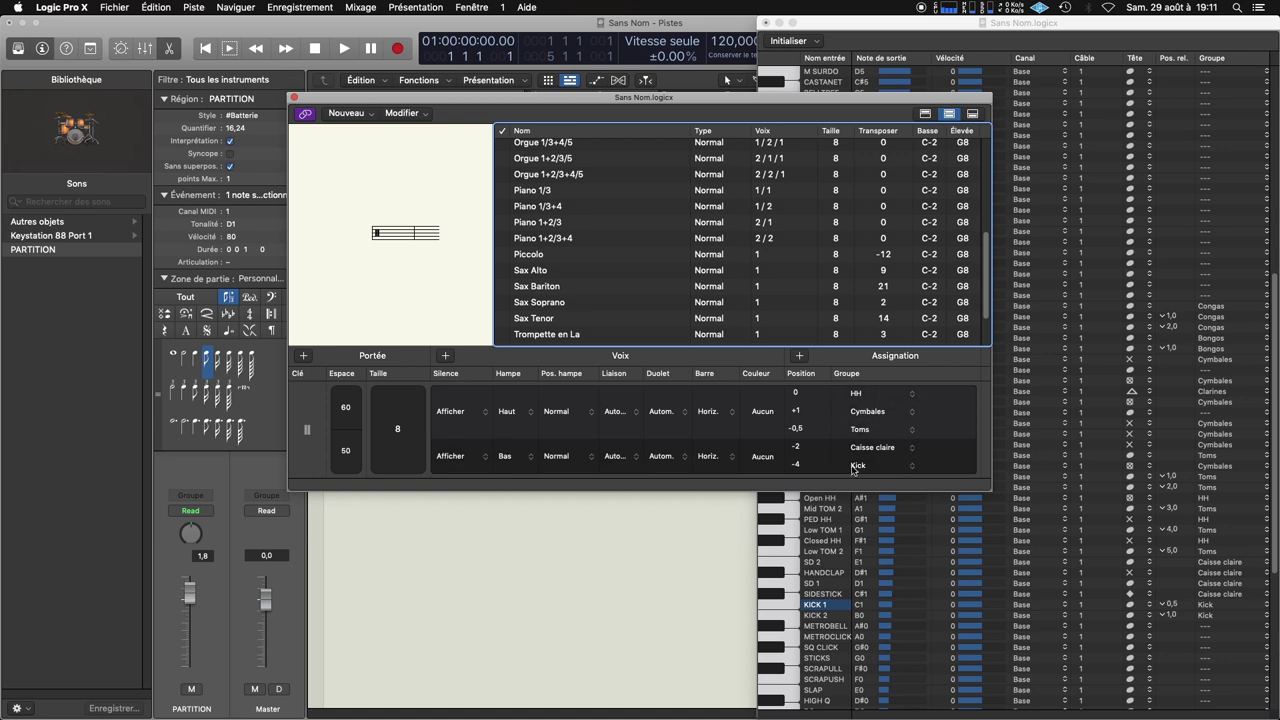
pyautogui.click(452, 412)
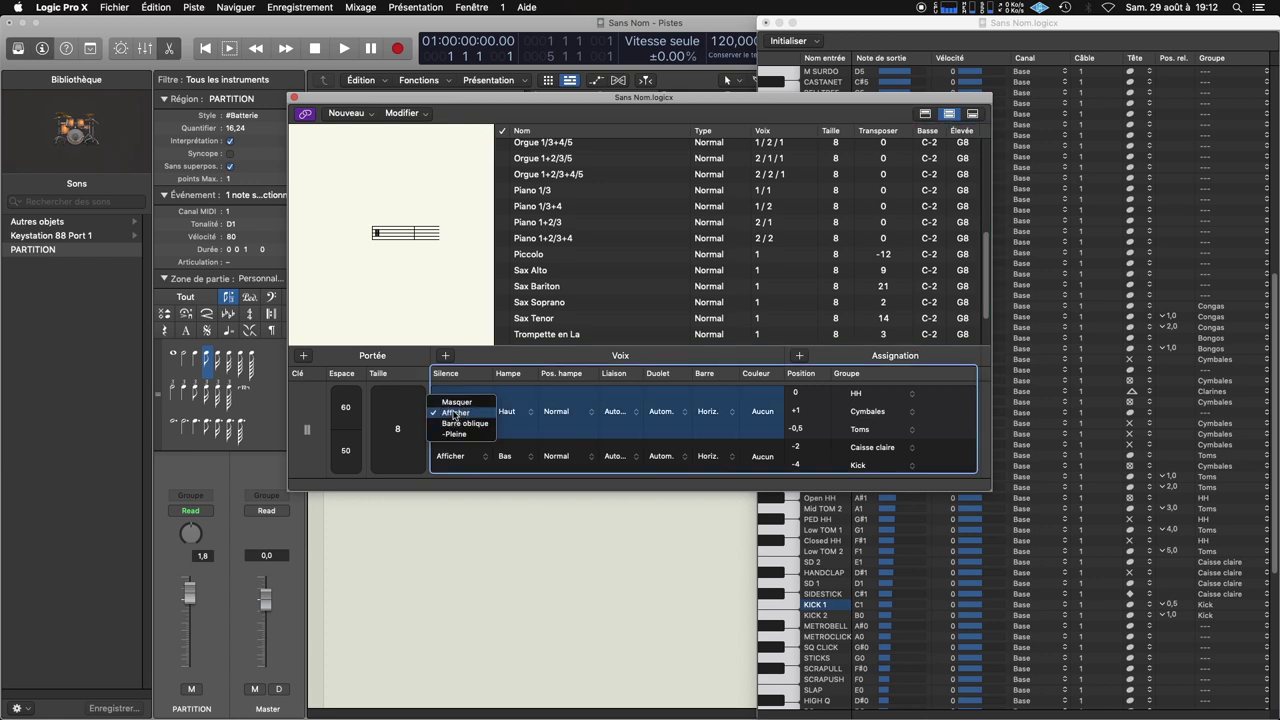
pyautogui.click(456, 401)
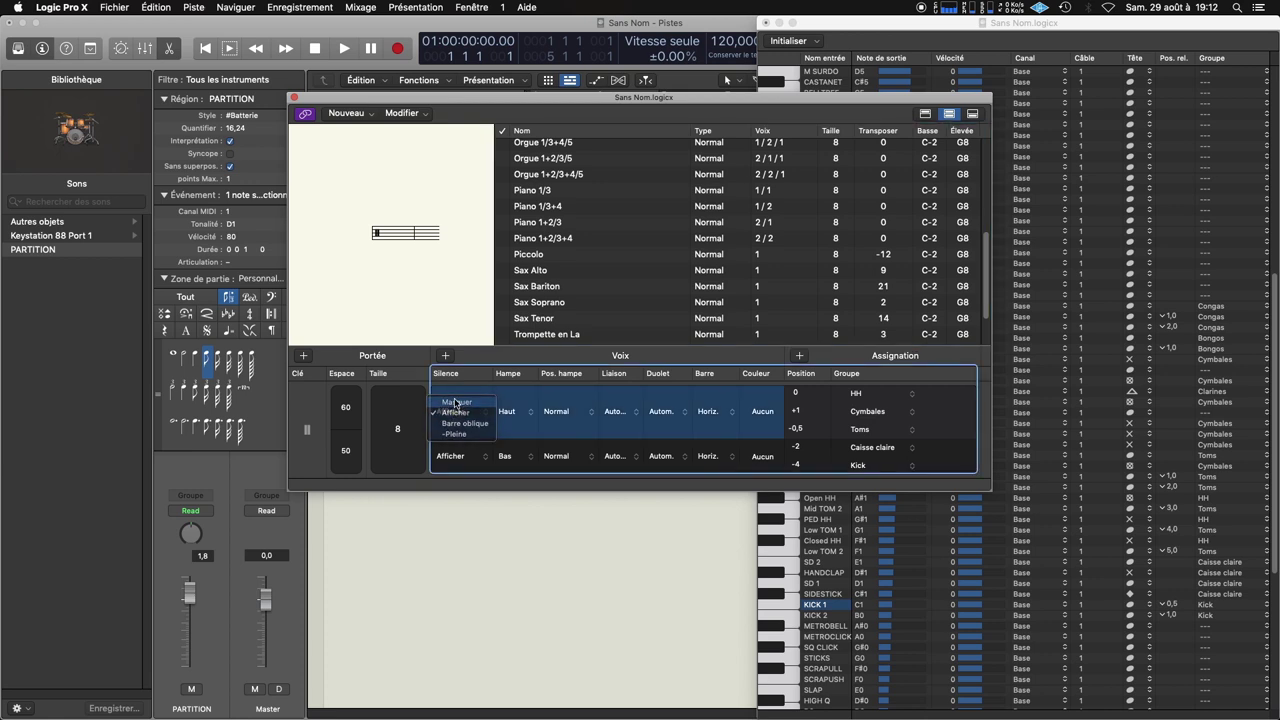
pyautogui.click(450, 457)
pyautogui.click(457, 446)
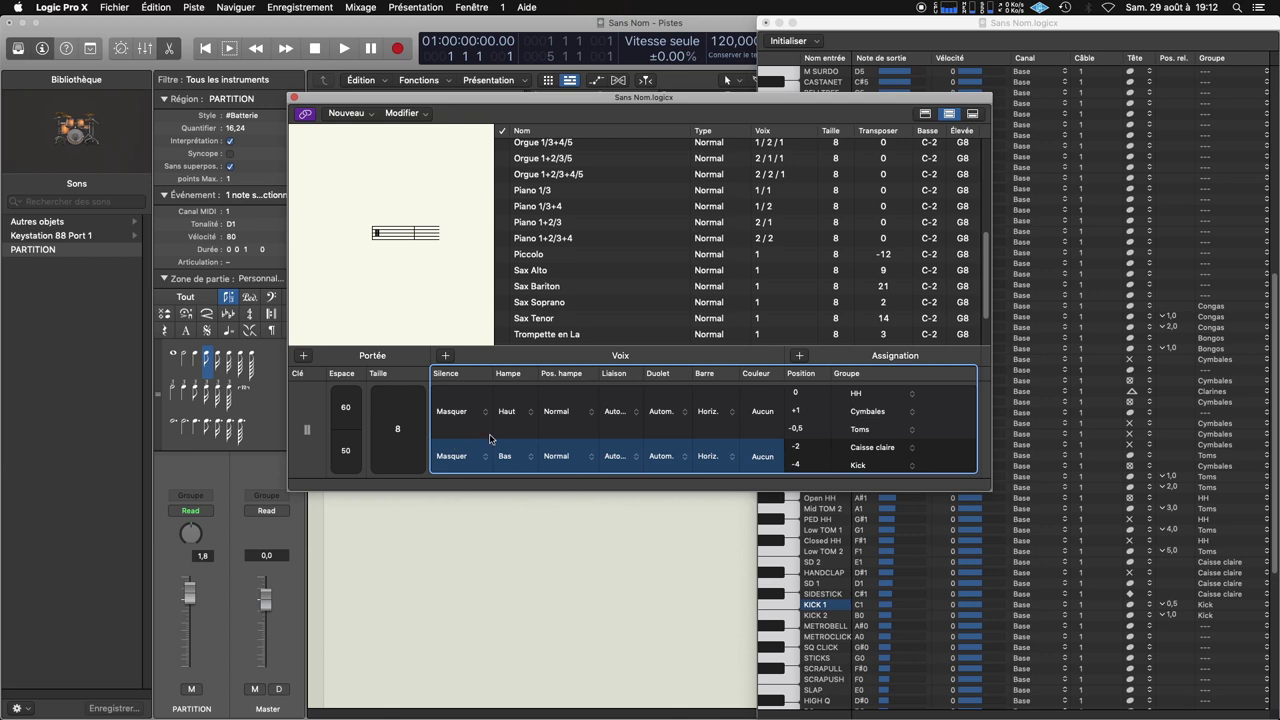
pyautogui.click(294, 99)
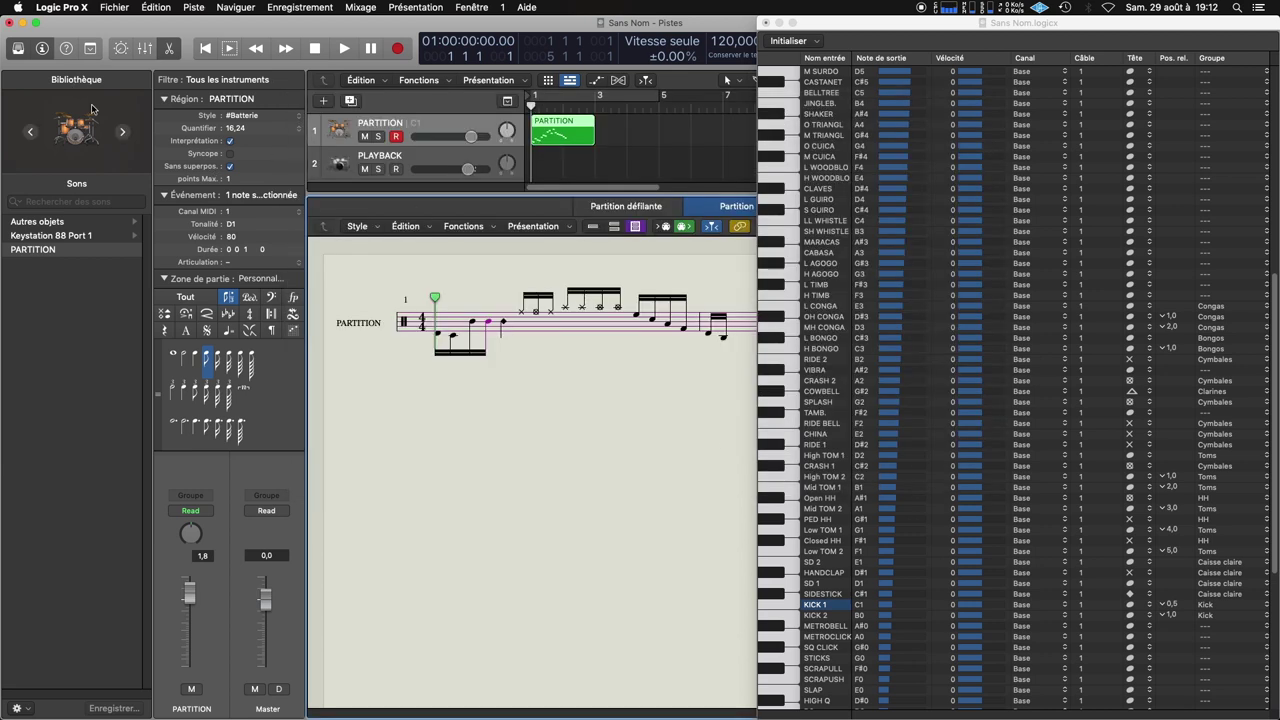
# Hide the library, and reposition and resize the PARTITION mapping window beside the score
pyautogui.click(17, 49)
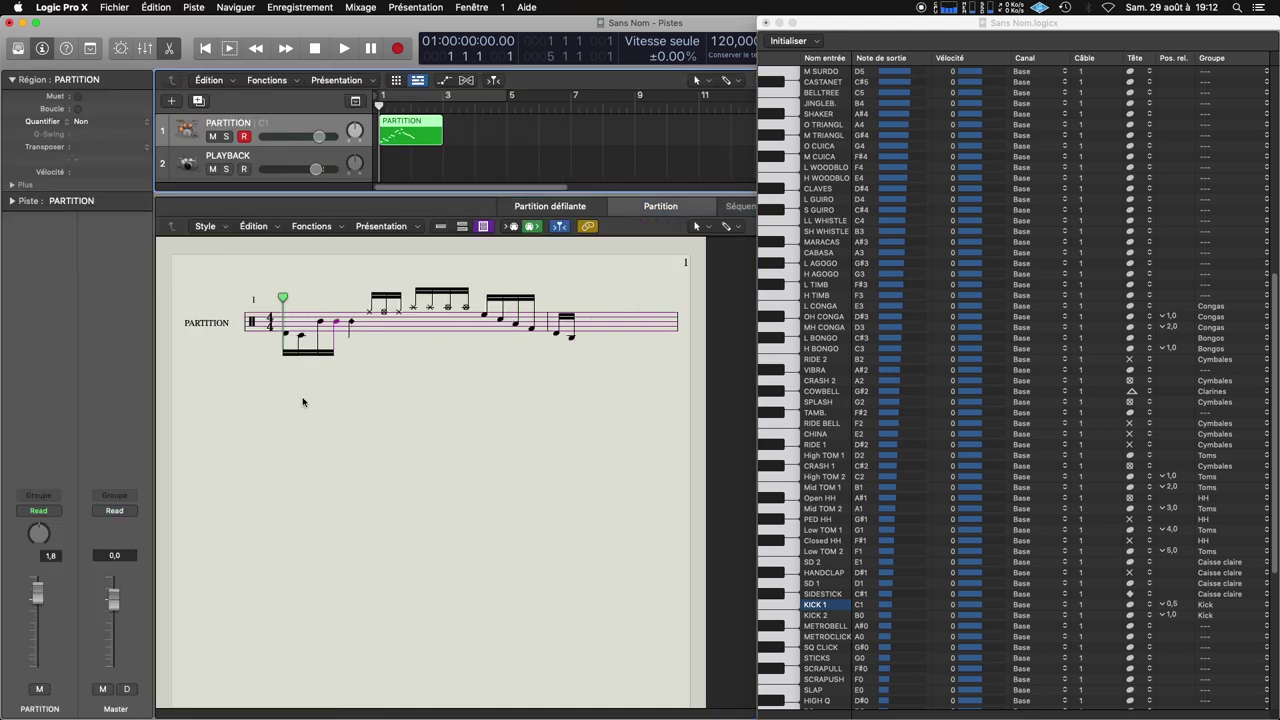
pyautogui.moveTo(920, 34); pyautogui.dragTo(892, 34)
pyautogui.moveTo(1252, 199); pyautogui.dragTo(1275, 197)
# Change the note head of SD 1 to the small slanted bar in the mapping table
pyautogui.click(338, 325)
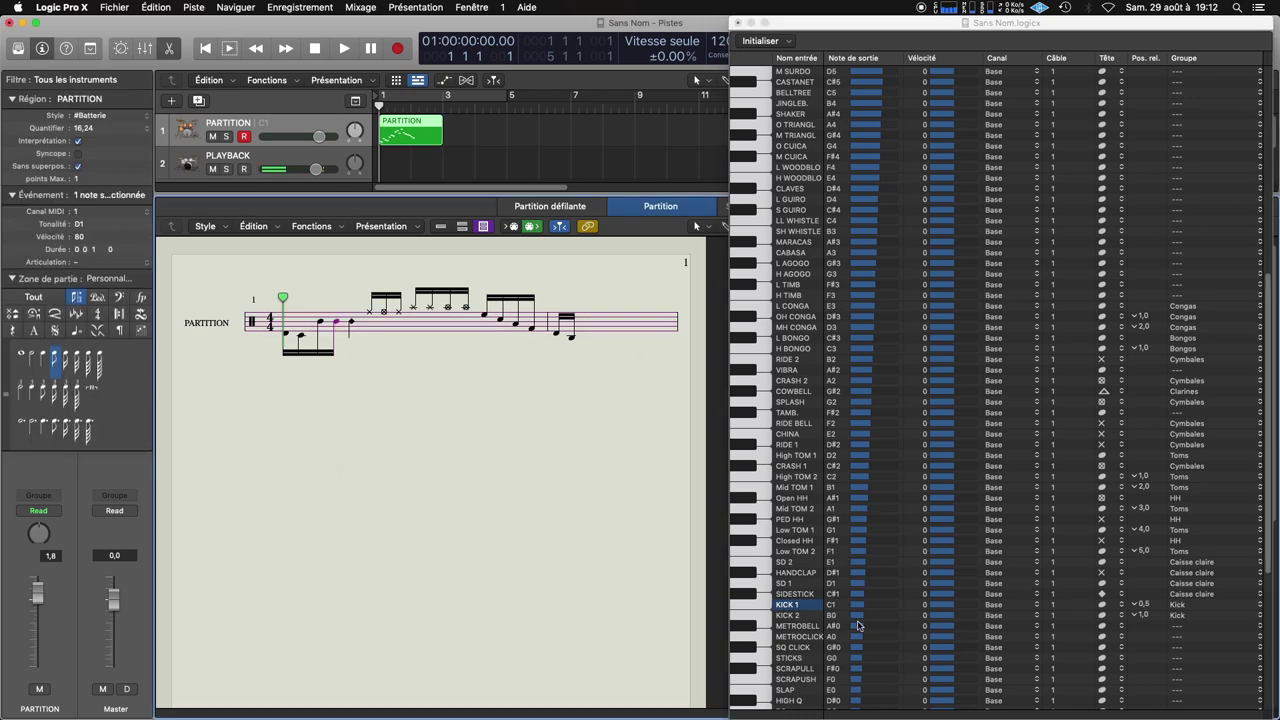
pyautogui.click(779, 586)
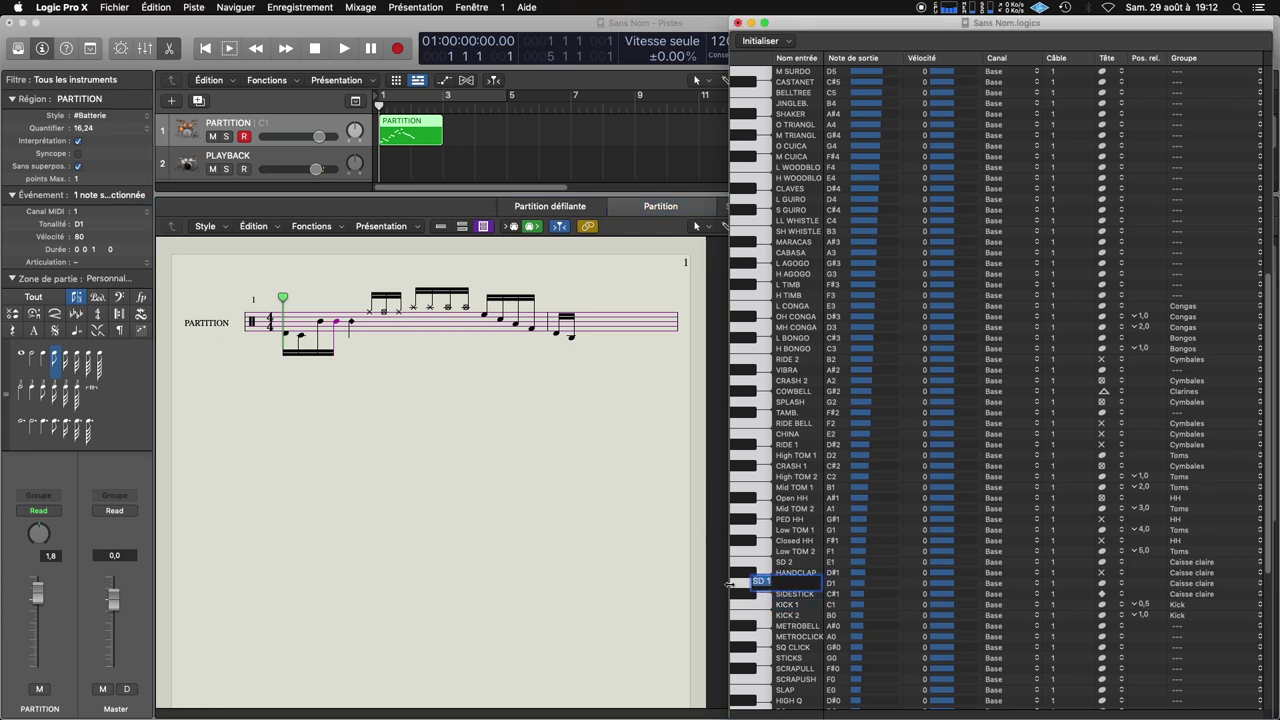
pyautogui.click(765, 586)
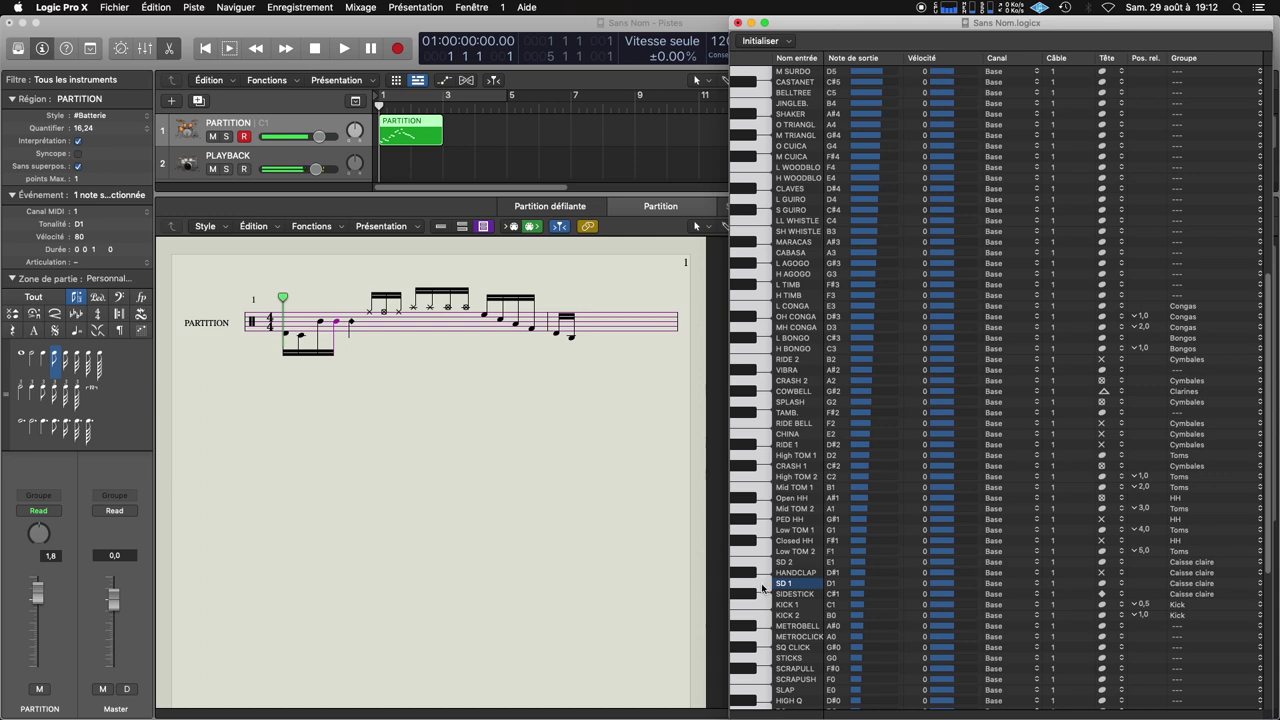
pyautogui.click(1103, 584)
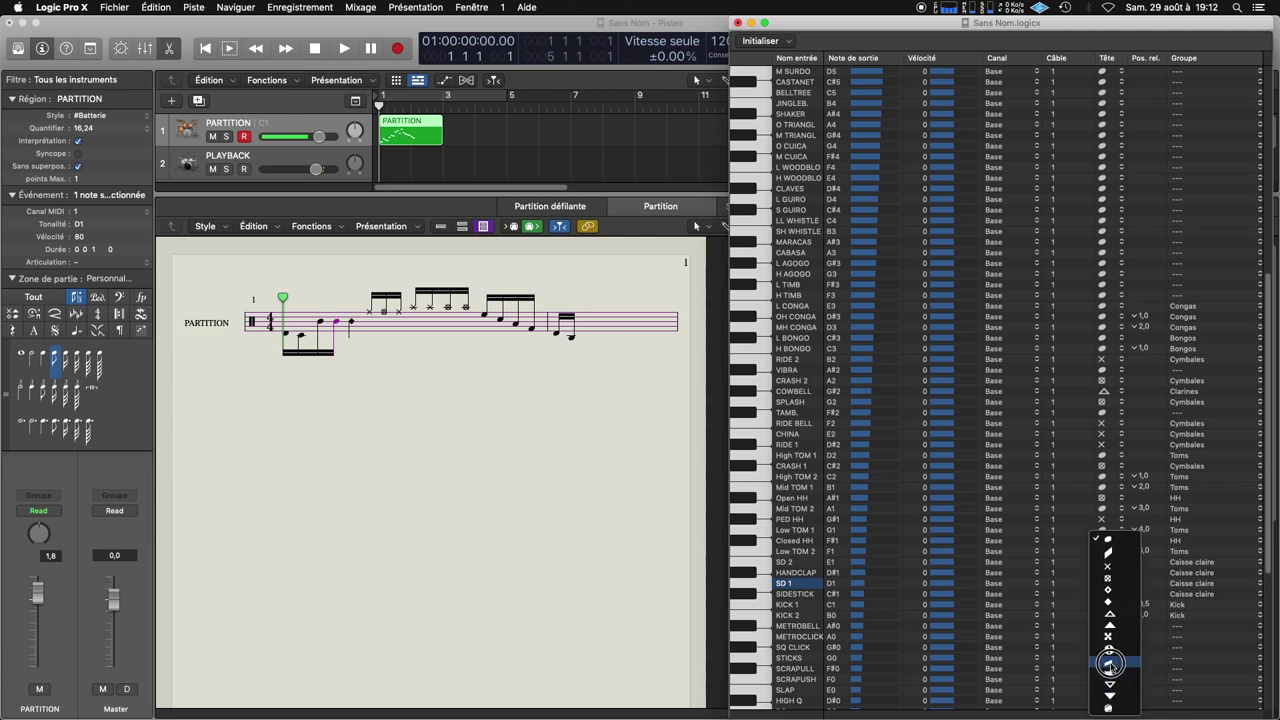
pyautogui.click(1109, 666)
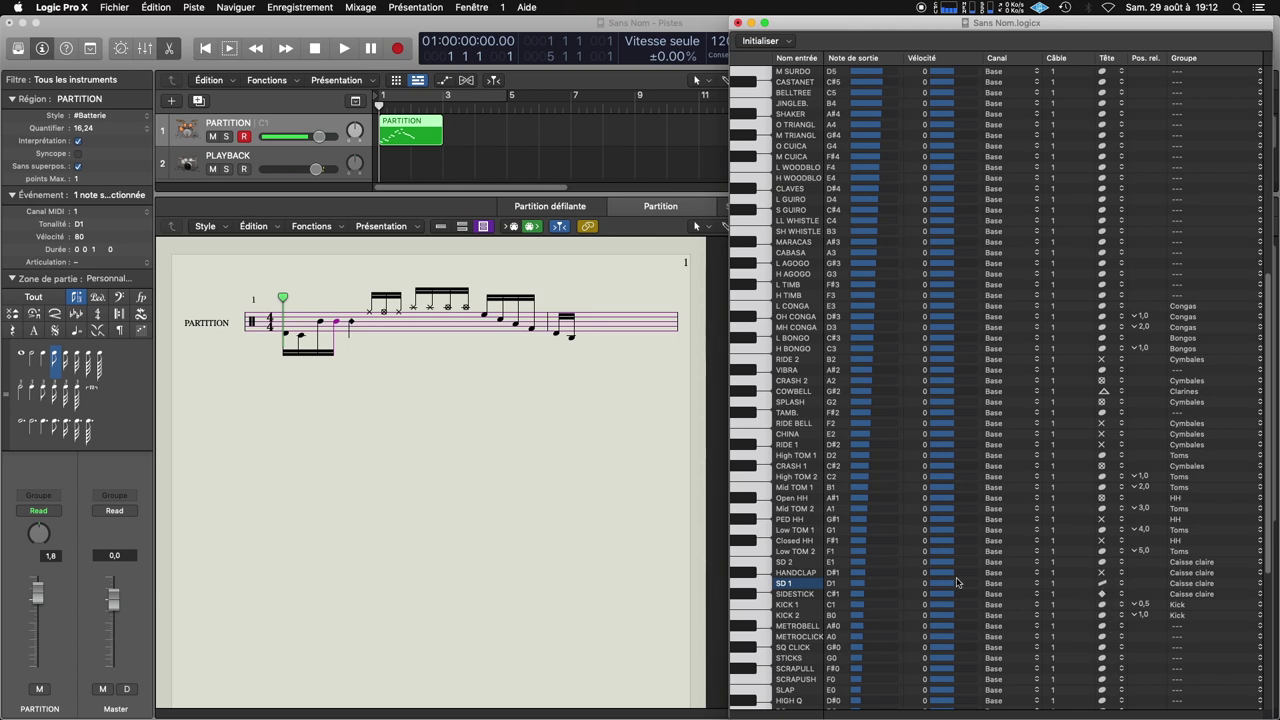
# Change the note head of SIDESTICK to a cross, and refresh the notation through the piano roll
pyautogui.click(776, 596)
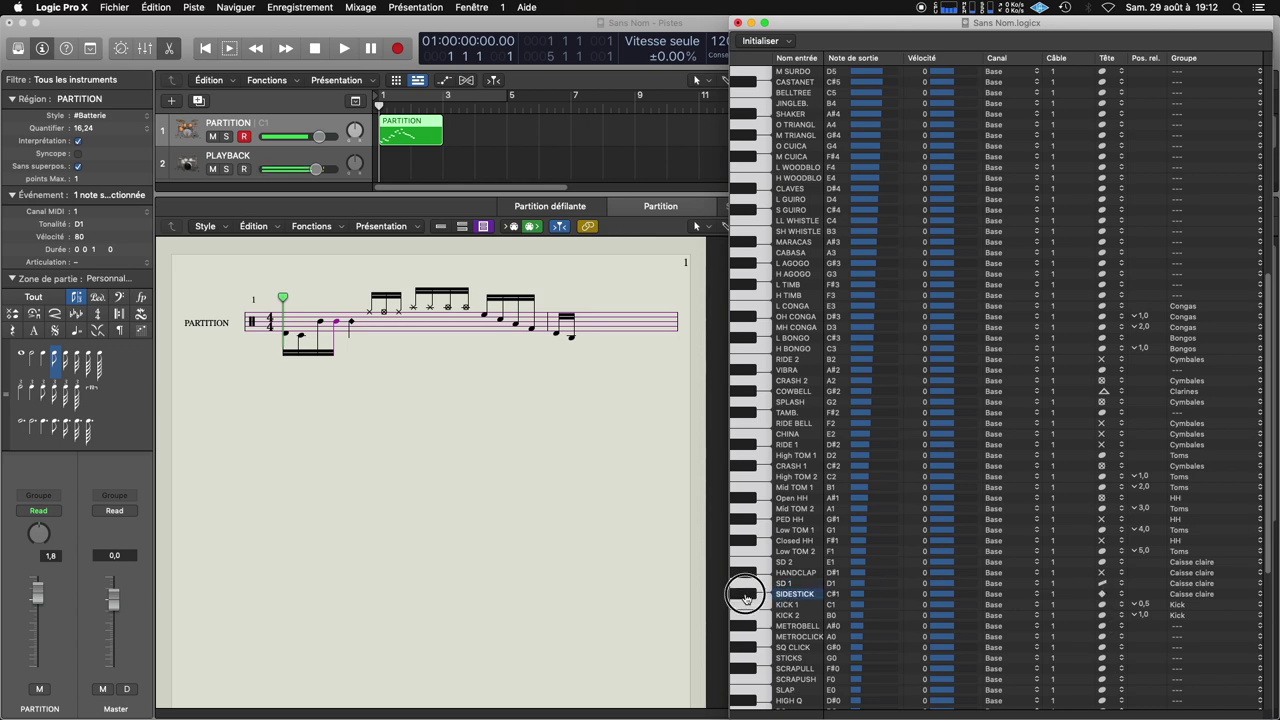
pyautogui.click(1102, 594)
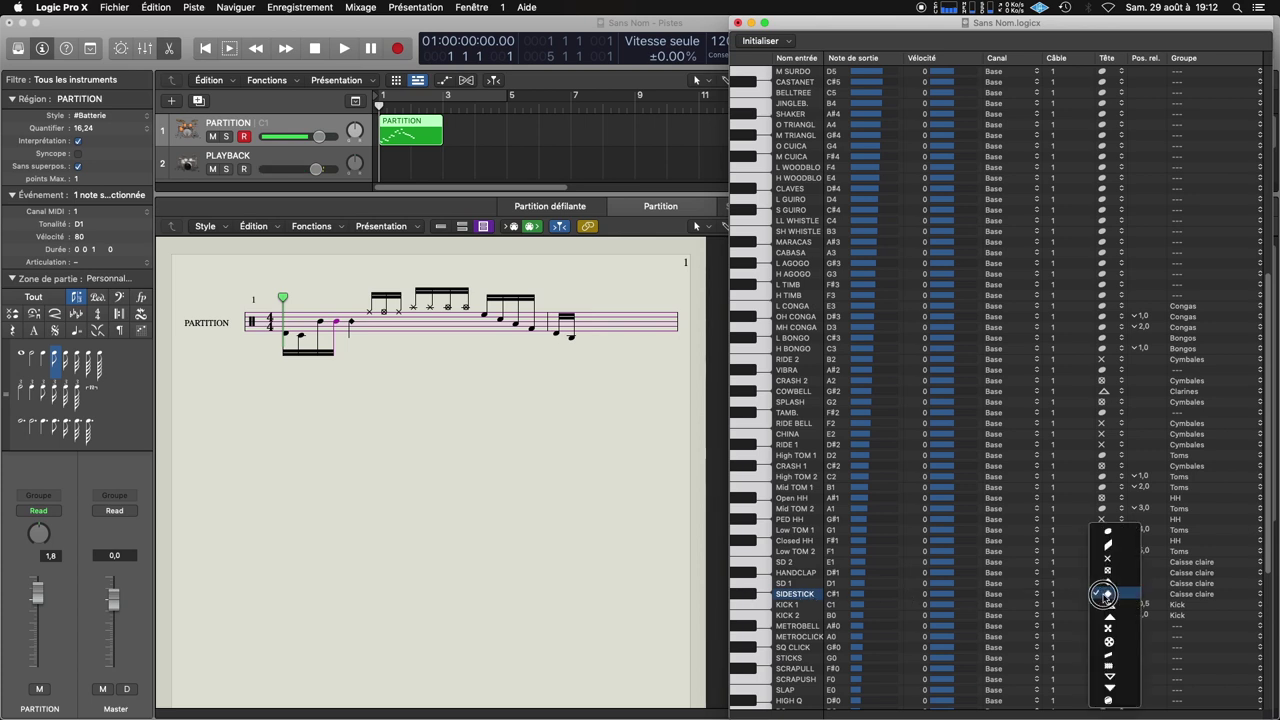
pyautogui.click(1107, 561)
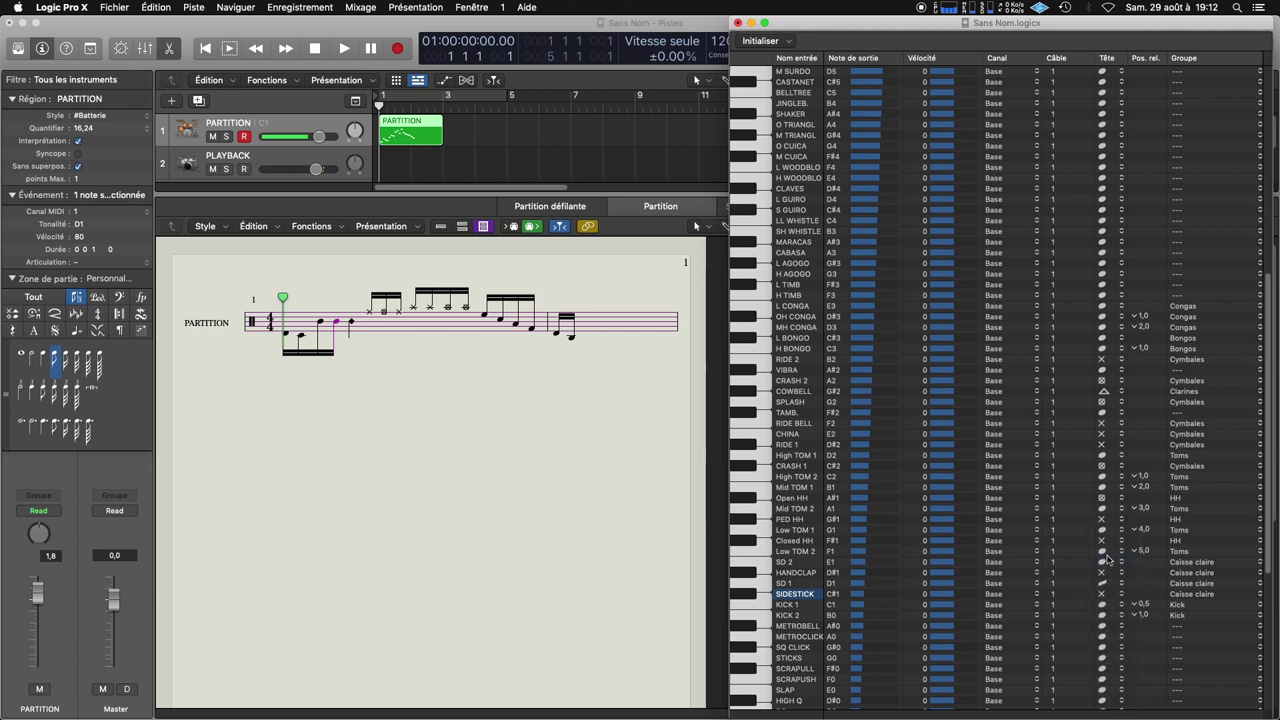
pyautogui.click(560, 206)
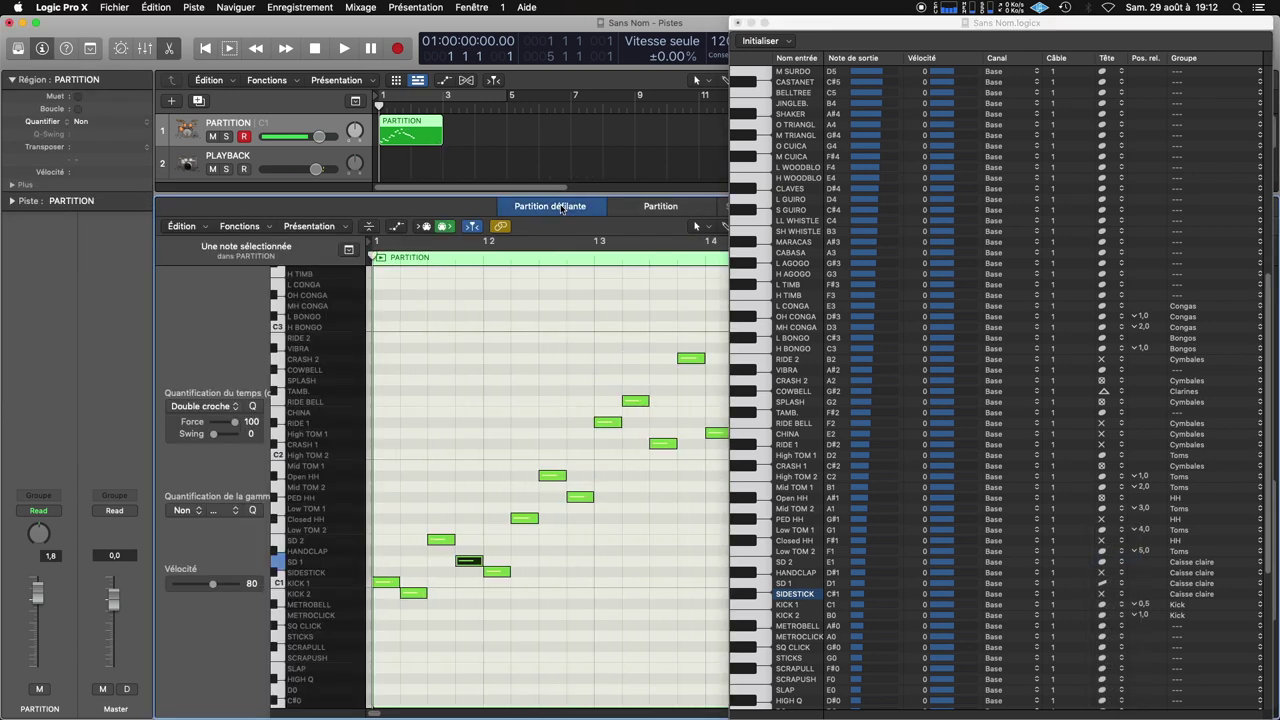
pyautogui.click(662, 207)
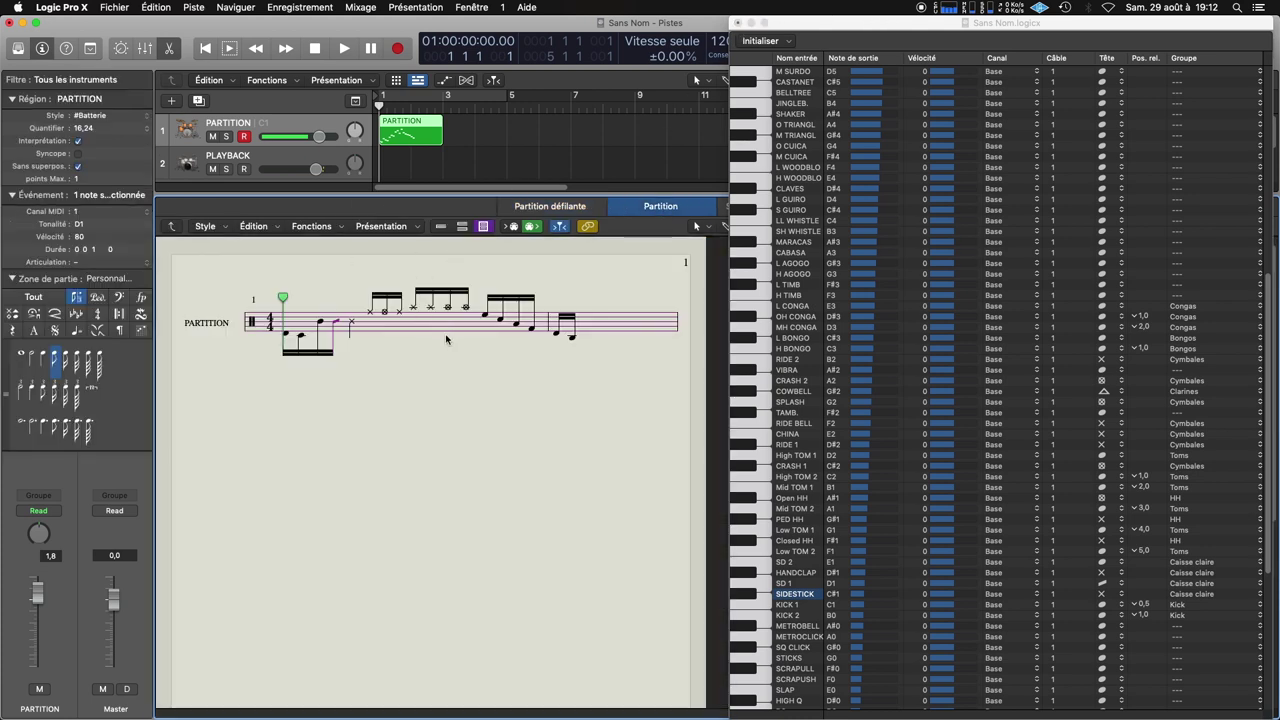
pyautogui.click(400, 364)
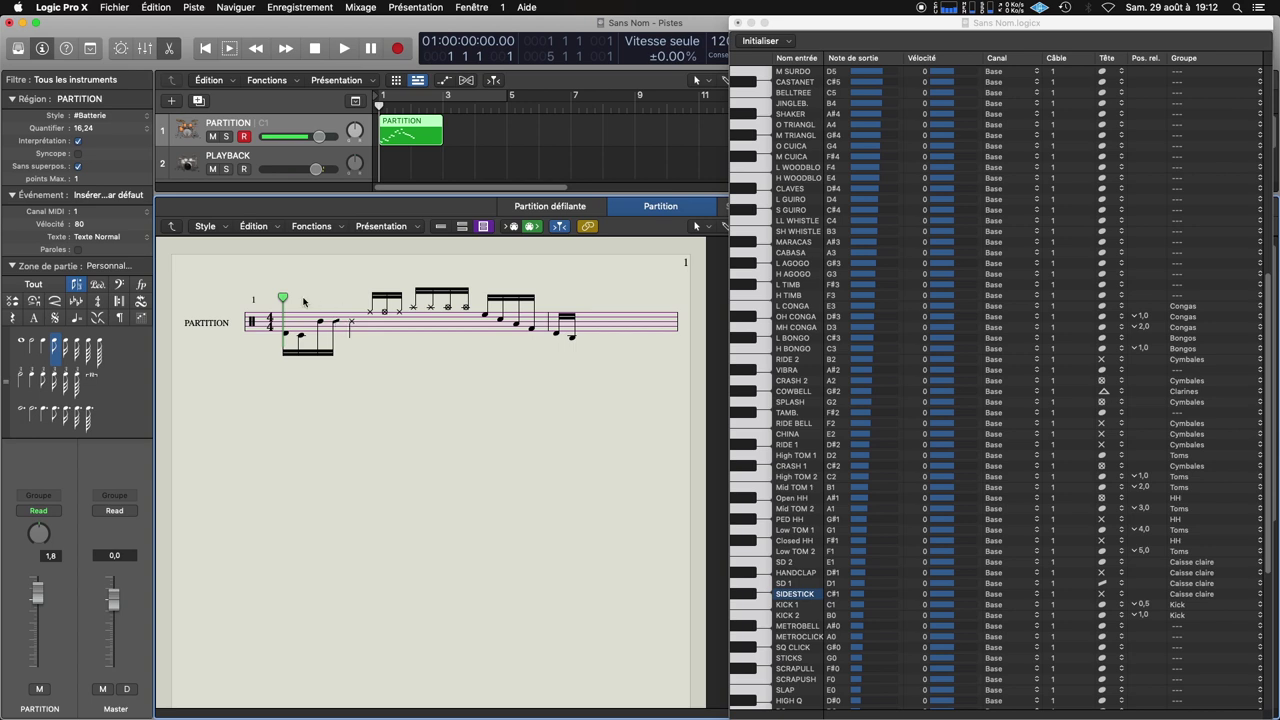
# Audition the hi-hat notes, set the relative position of Closed HH and Open HH to 0,5 upward, and refresh the score
pyautogui.click(352, 321)
pyautogui.click(371, 313)
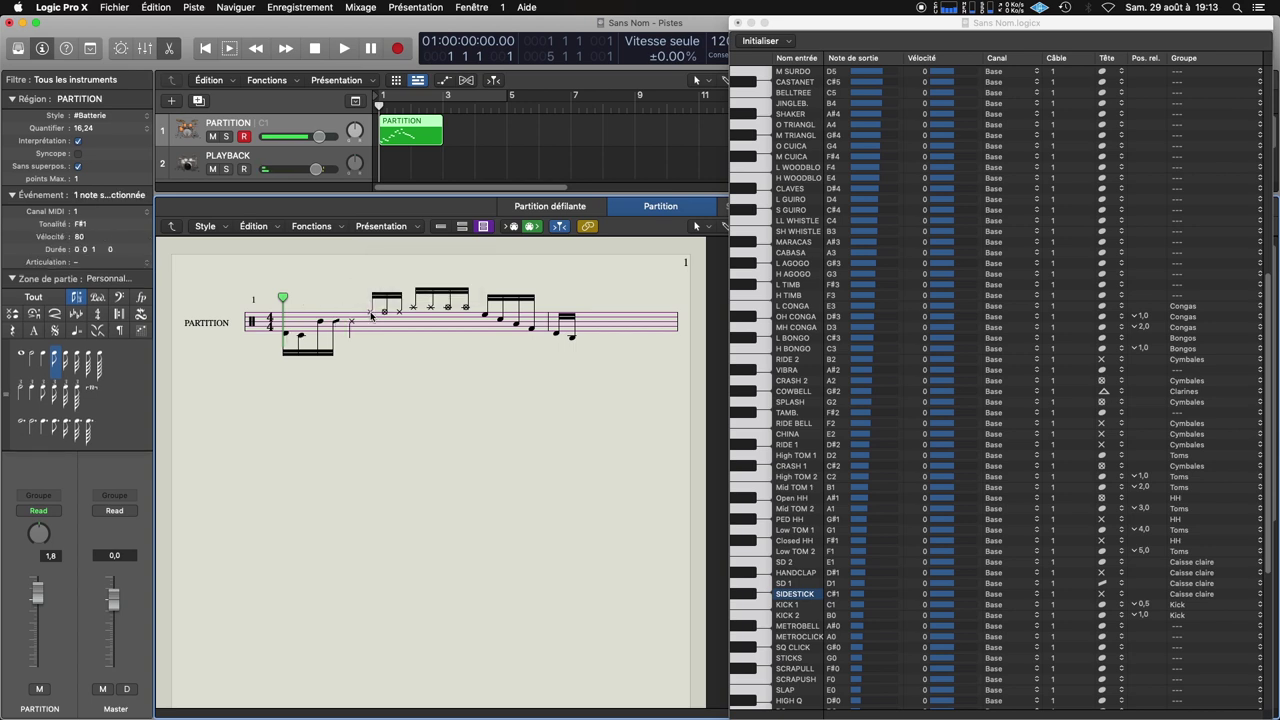
pyautogui.click(387, 314)
pyautogui.click(400, 313)
pyautogui.click(746, 541)
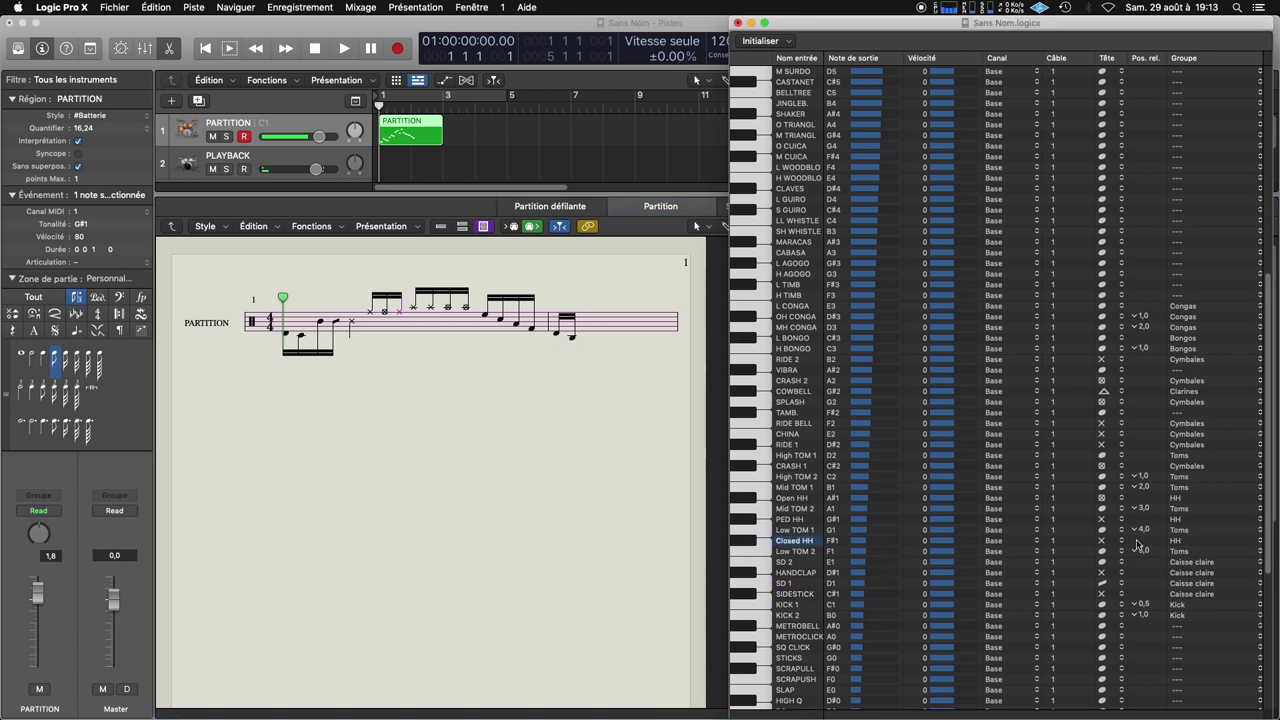
pyautogui.moveTo(1148, 545); pyautogui.dragTo(1180, 538)
pyautogui.moveTo(1146, 519); pyautogui.dragTo(1142, 493)
pyautogui.click(535, 207)
pyautogui.click(665, 210)
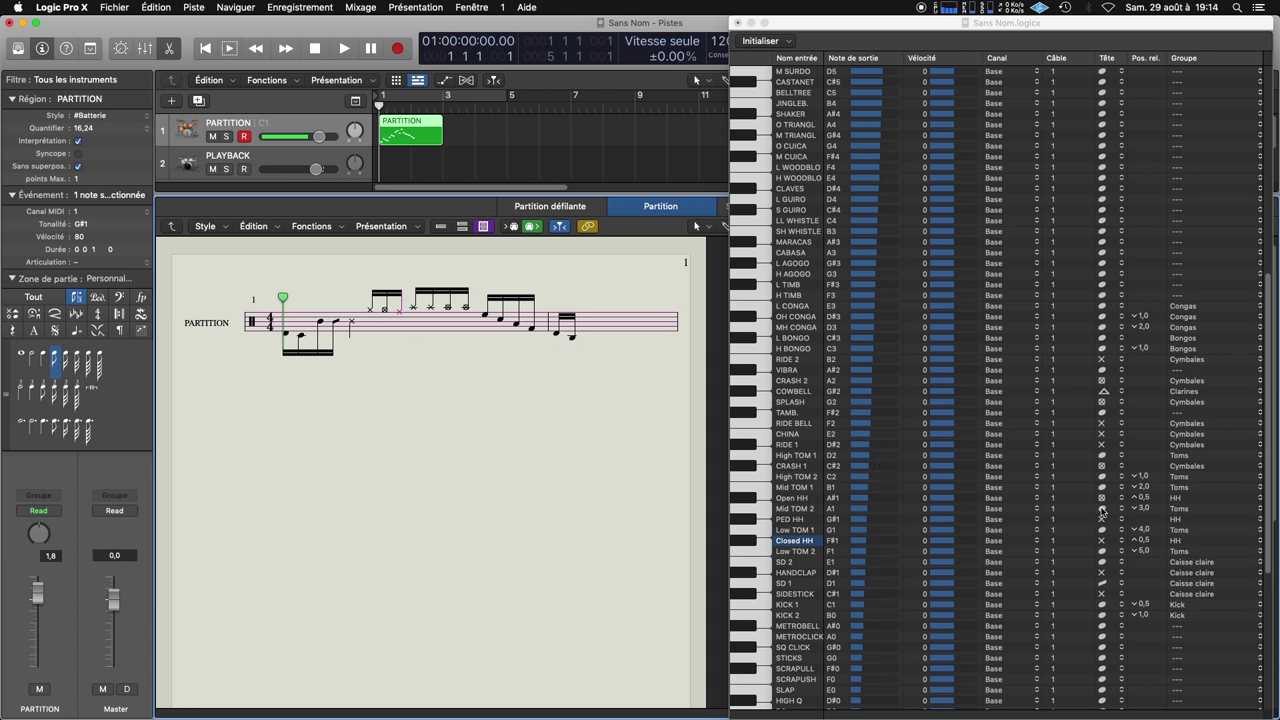
# Assign PED HH to the Kick group in the mapping table, and refresh the notation through the piano roll
pyautogui.click(750, 519)
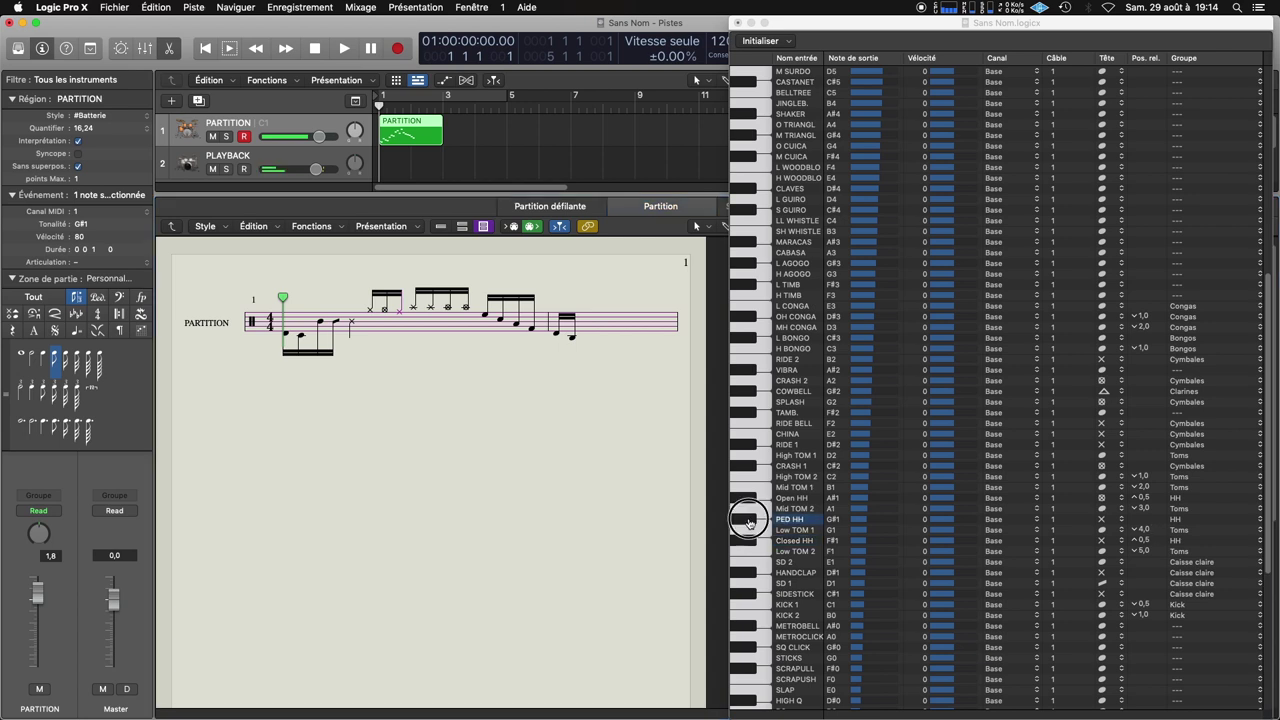
pyautogui.click(1183, 520)
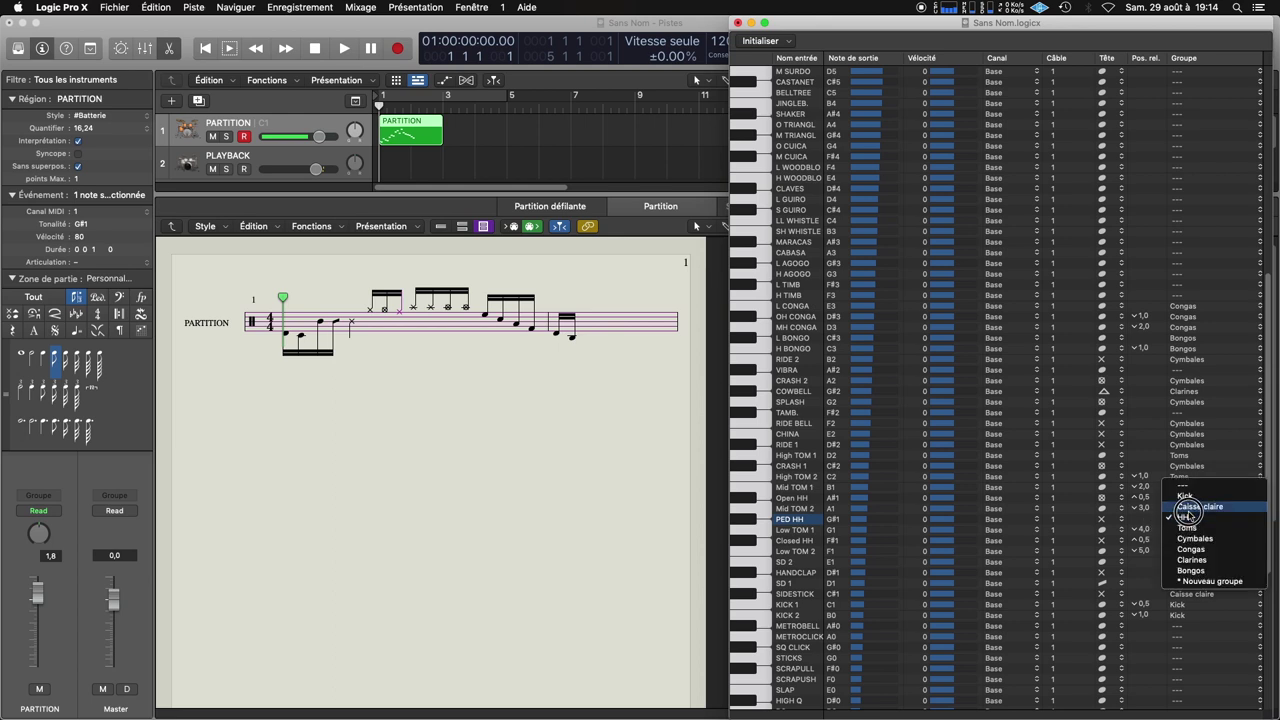
pyautogui.click(1186, 496)
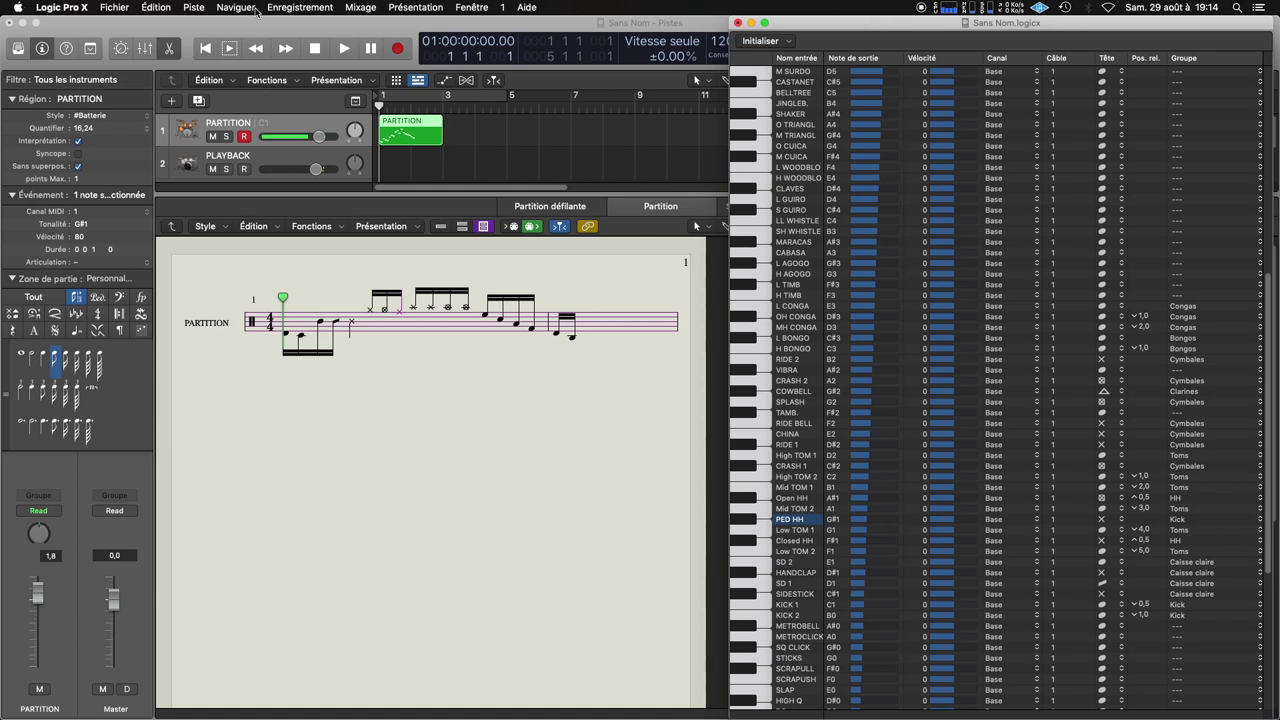
pyautogui.click(549, 206)
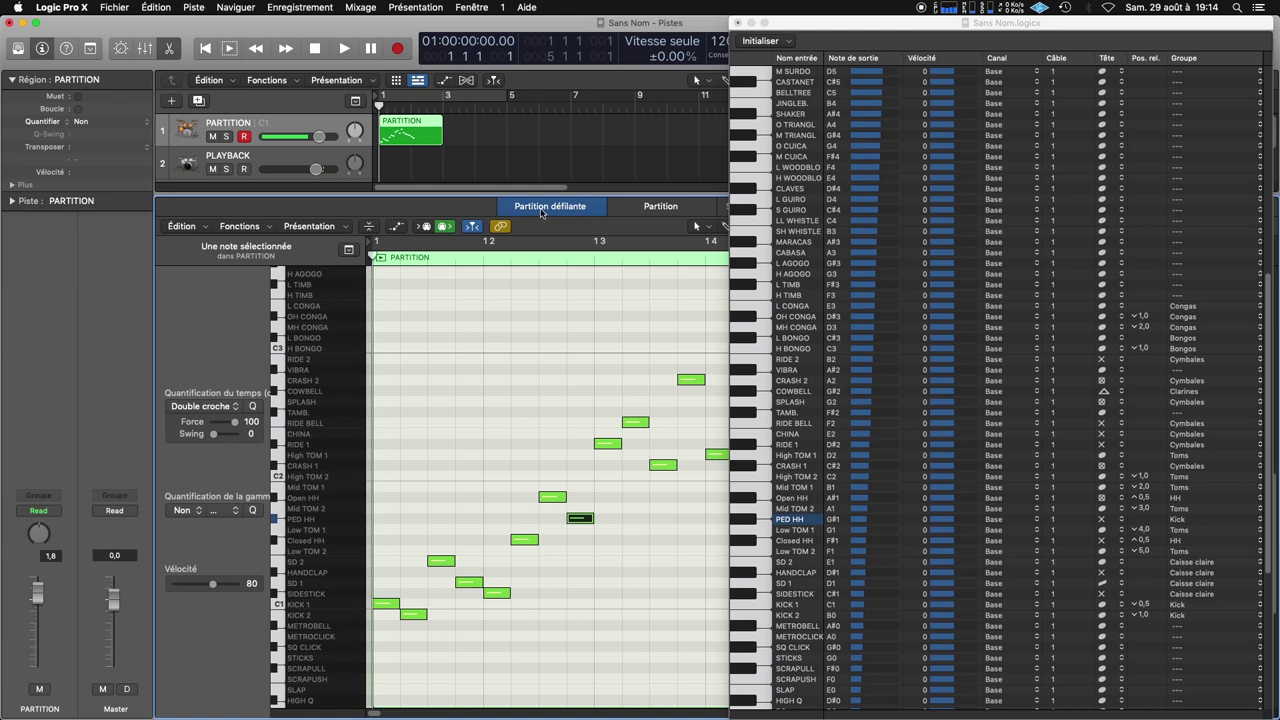
pyautogui.click(667, 209)
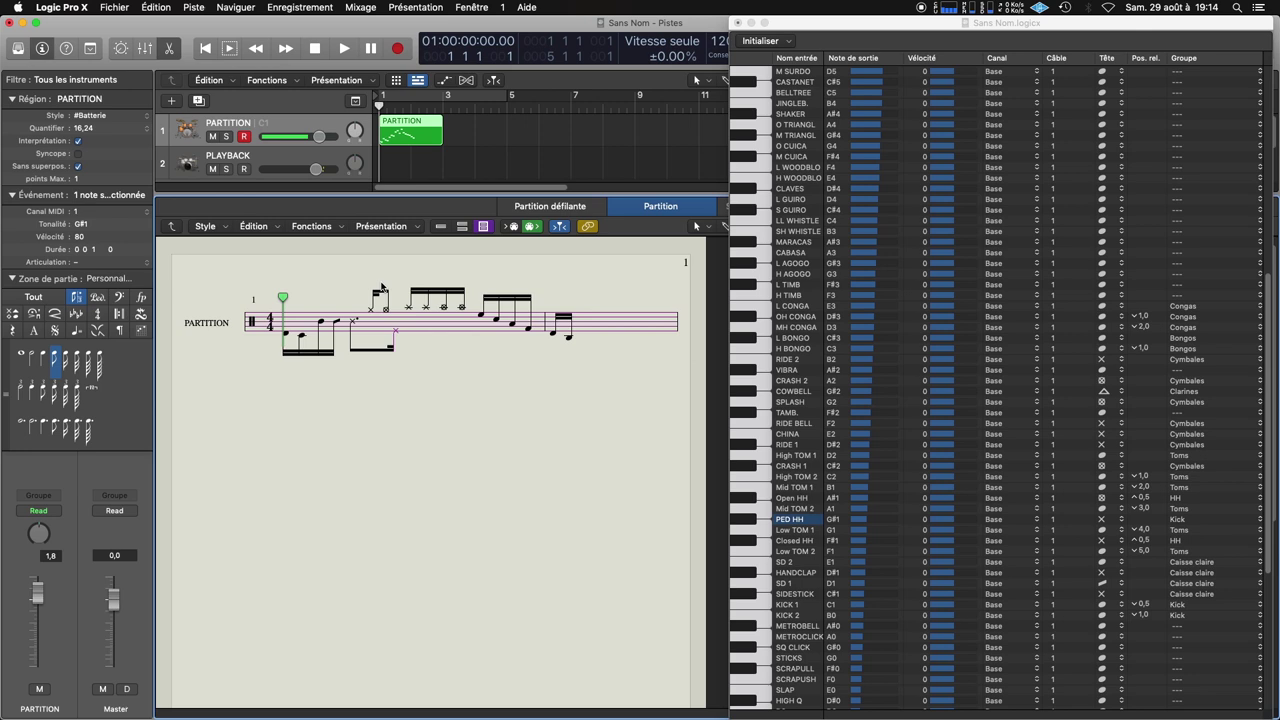
# Set PED HH's relative position to 1,0 downward, and refresh the score
pyautogui.click(1143, 524)
pyautogui.moveTo(1144, 519); pyautogui.dragTo(1144, 522)
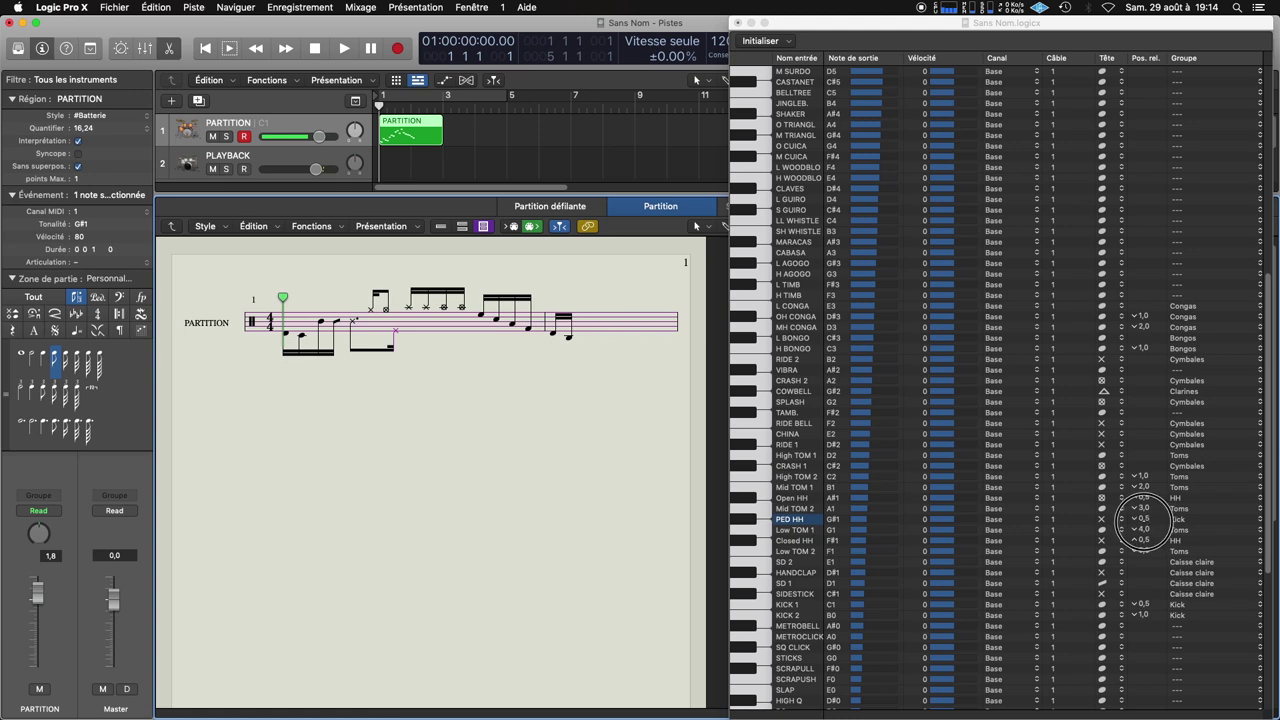
pyautogui.click(556, 208)
pyautogui.click(660, 207)
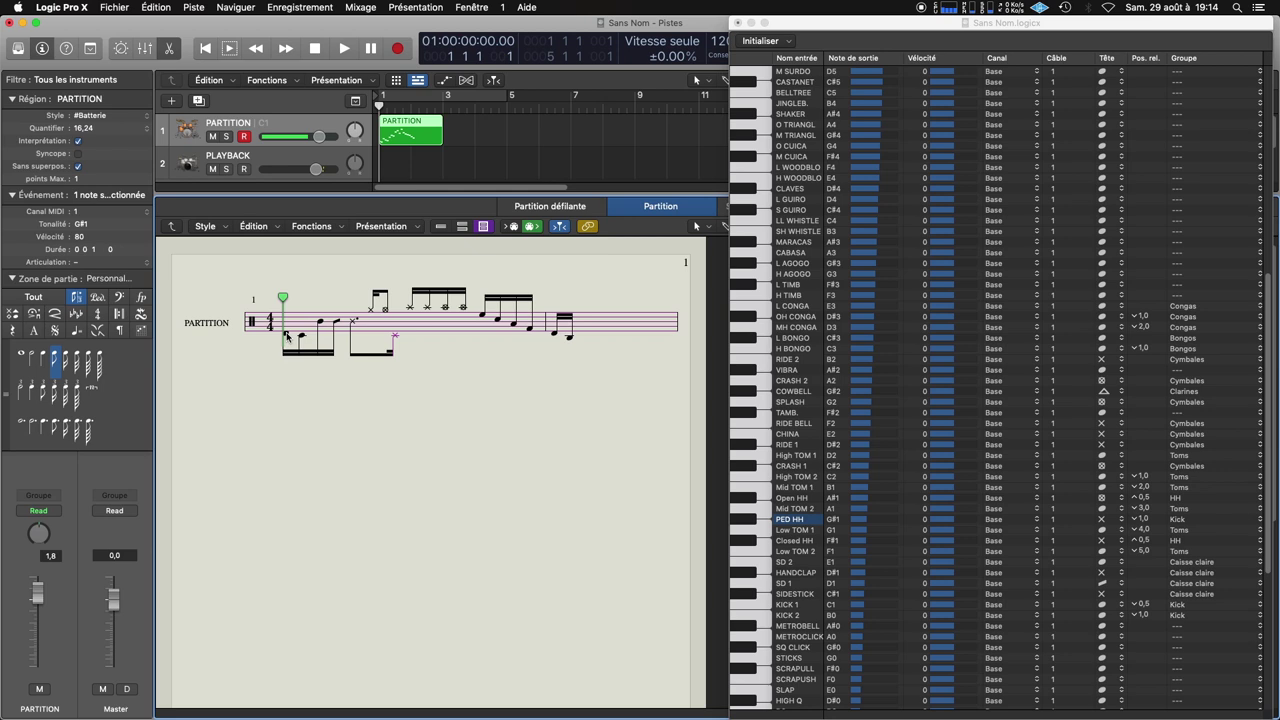
# Audition the ride cymbal notes in the score, and change the note head of RIDE BELL to a filled diamond
pyautogui.click(412, 308)
pyautogui.click(430, 308)
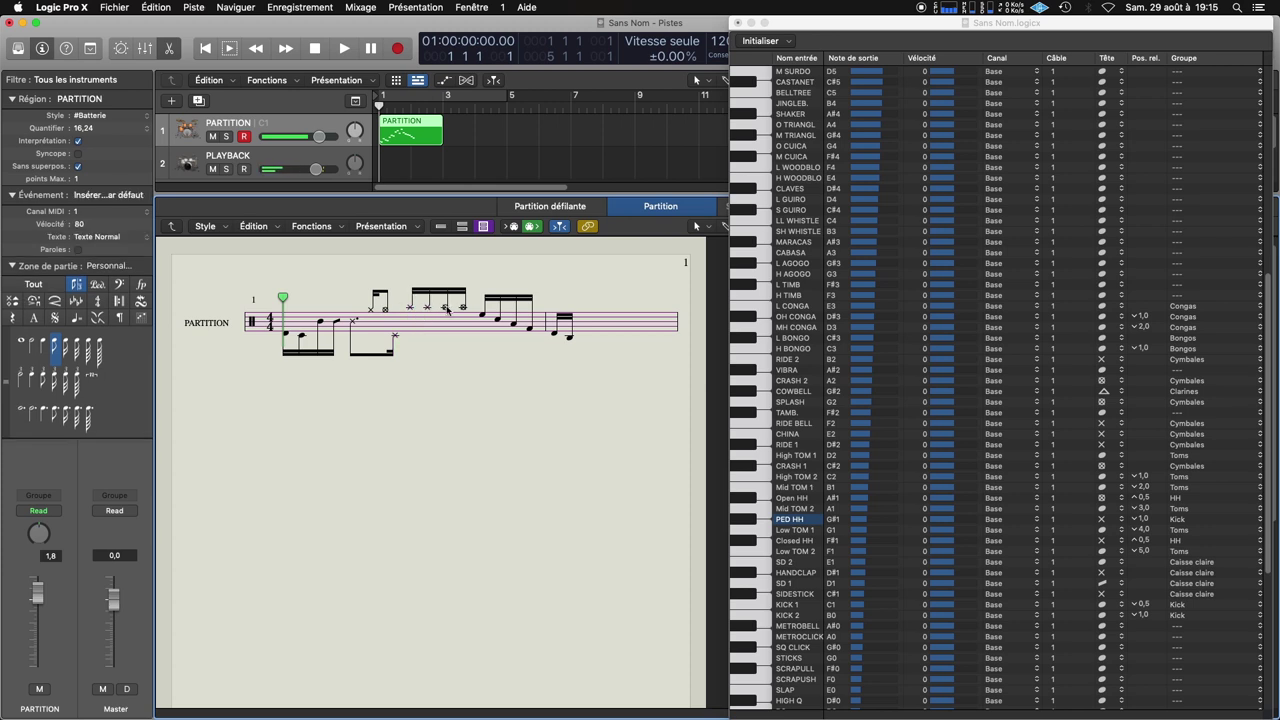
pyautogui.click(409, 307)
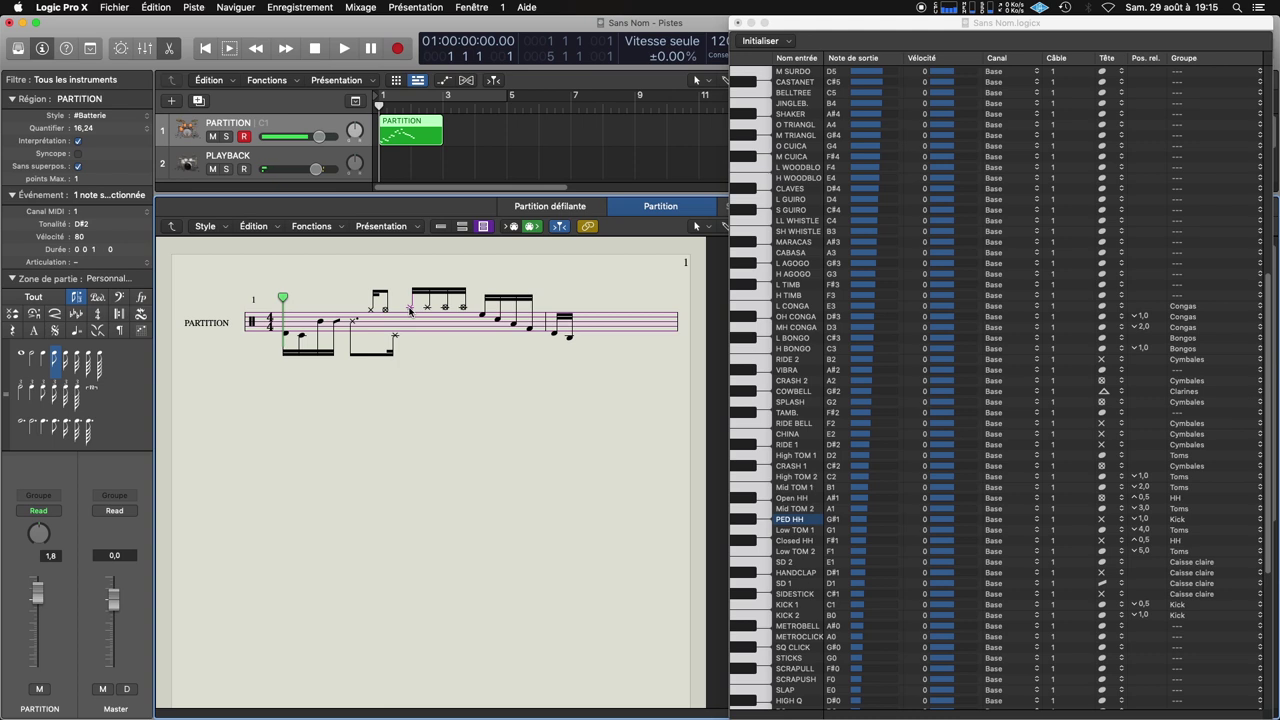
pyautogui.click(430, 308)
pyautogui.click(767, 424)
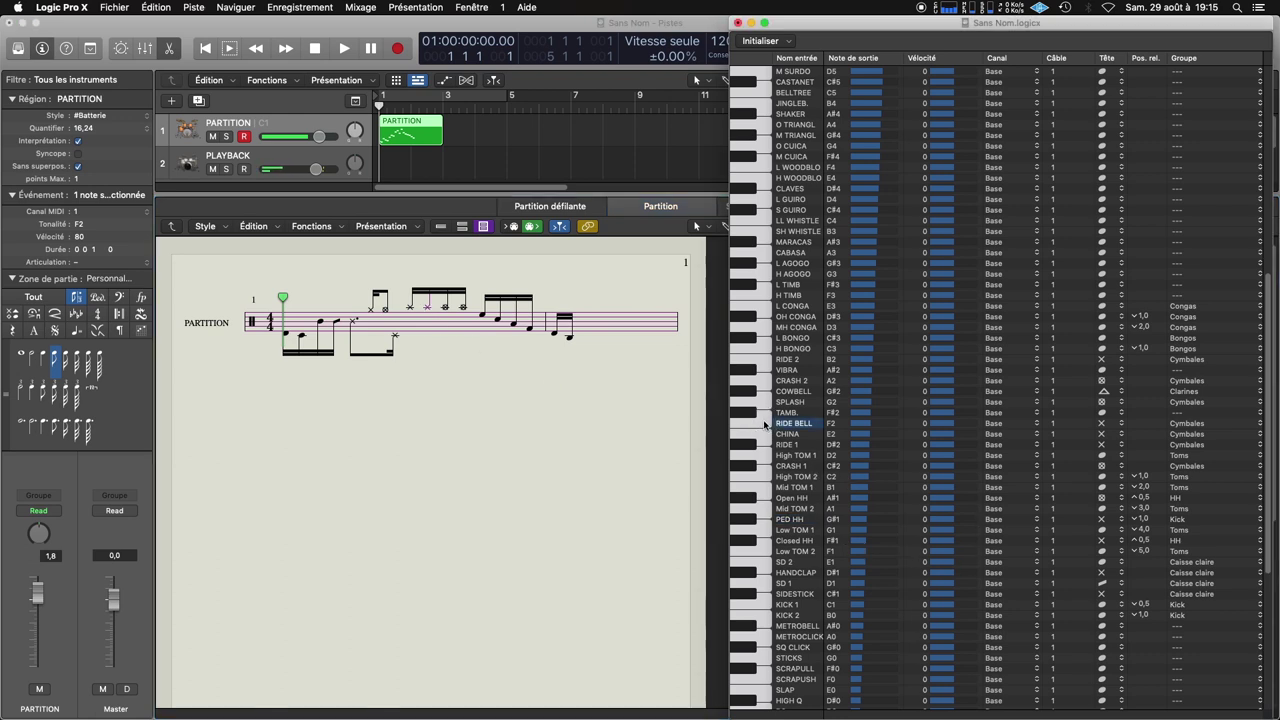
pyautogui.click(1102, 424)
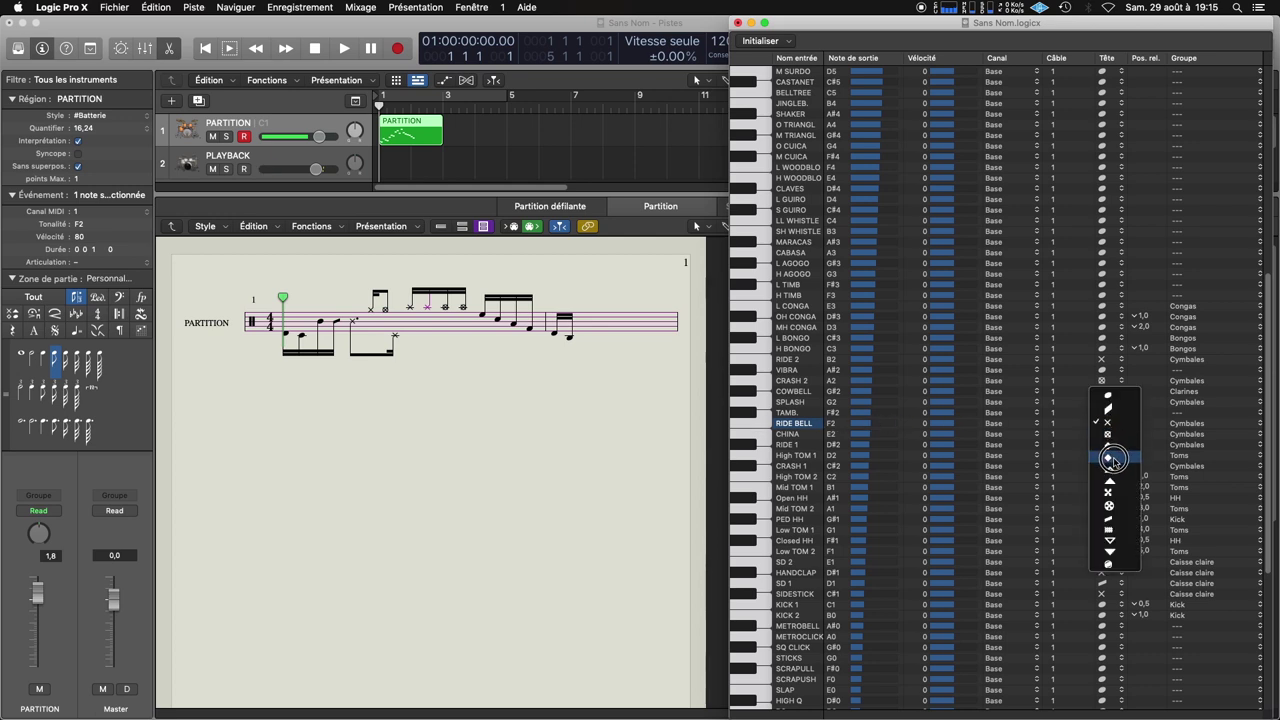
pyautogui.click(1105, 447)
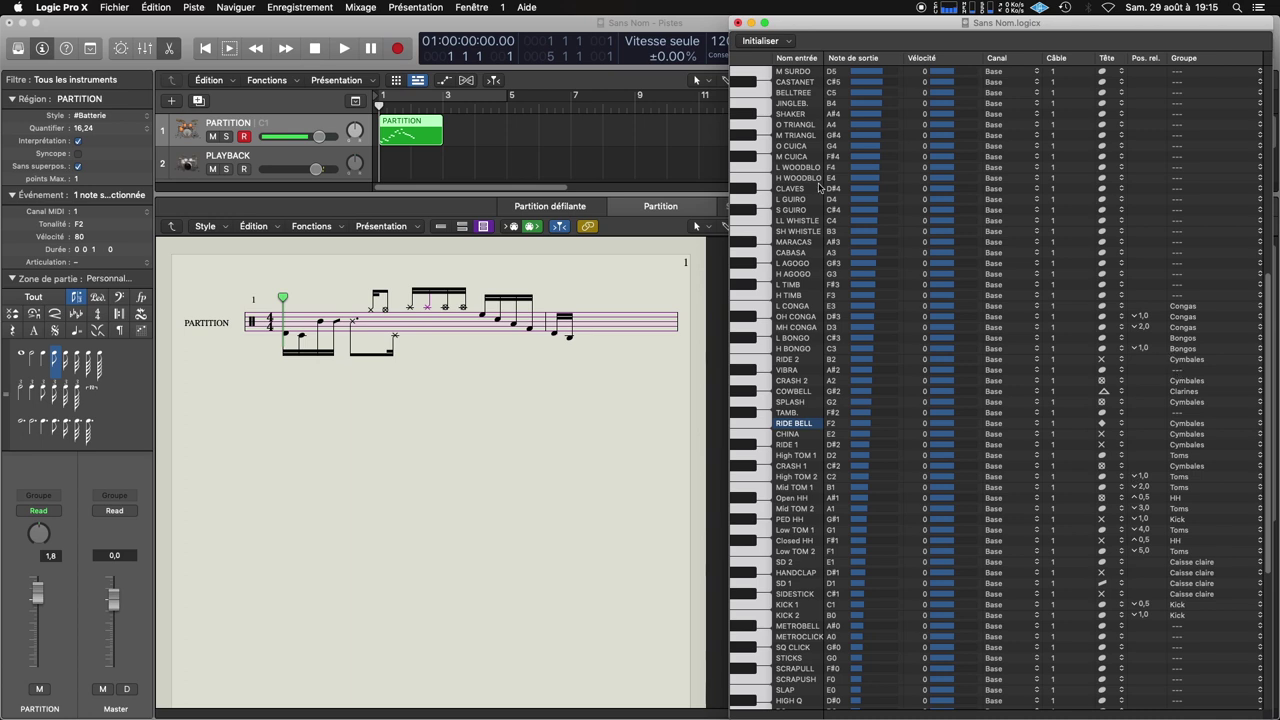
# Refresh the notation by switching to the piano roll and back, and deselect the ride bell note
pyautogui.click(541, 205)
pyautogui.click(648, 208)
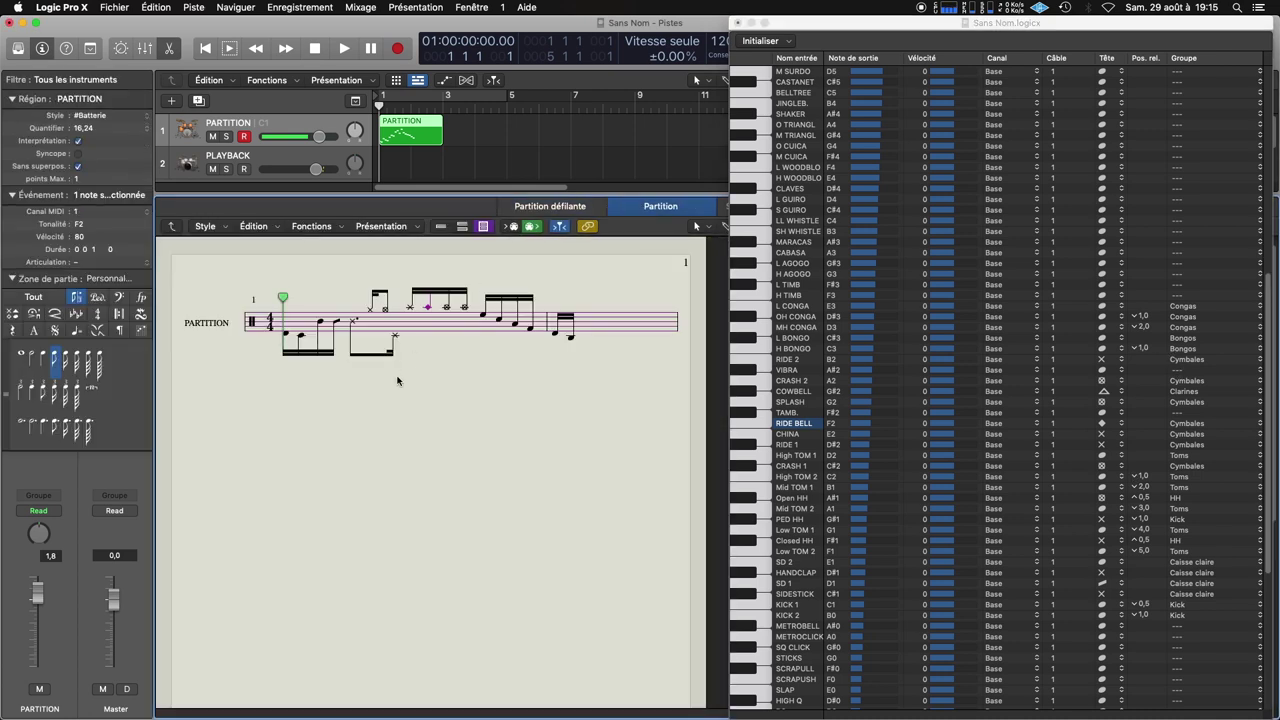
pyautogui.click(453, 352)
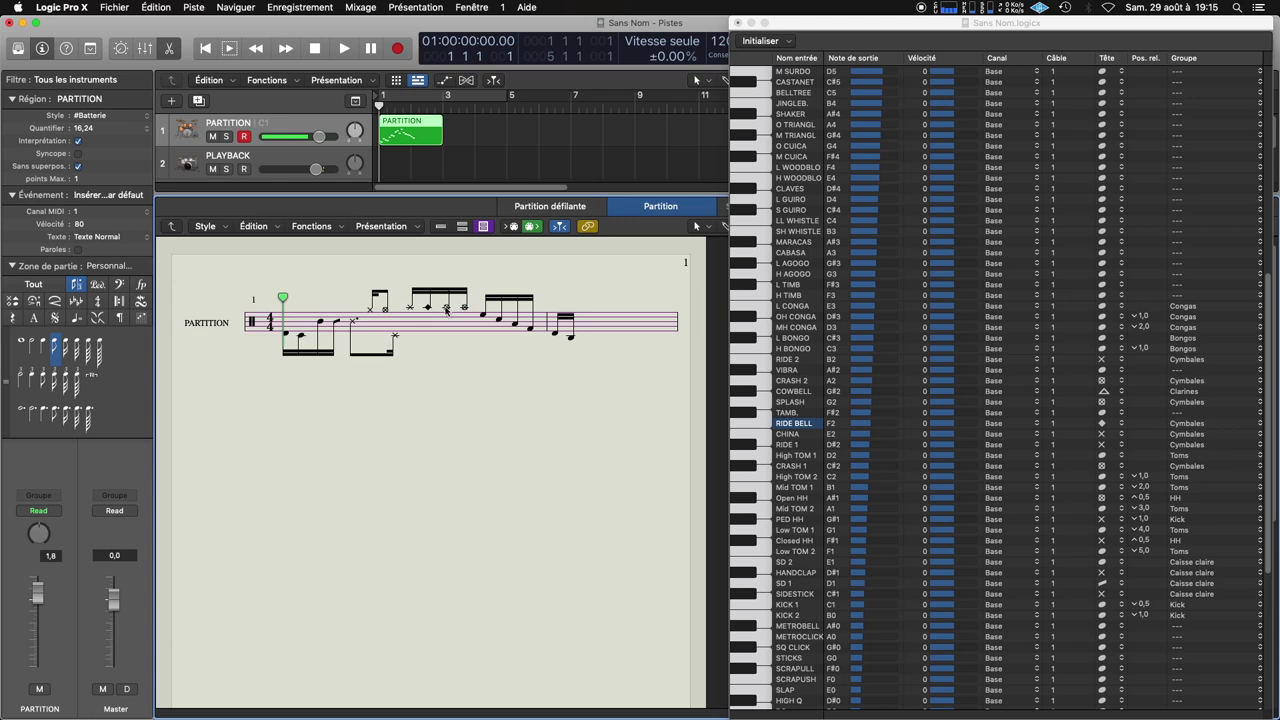
# Audition the crash note at the end of the cymbal group, and set CRASH 2's relative position to 0,5 upward
pyautogui.click(465, 309)
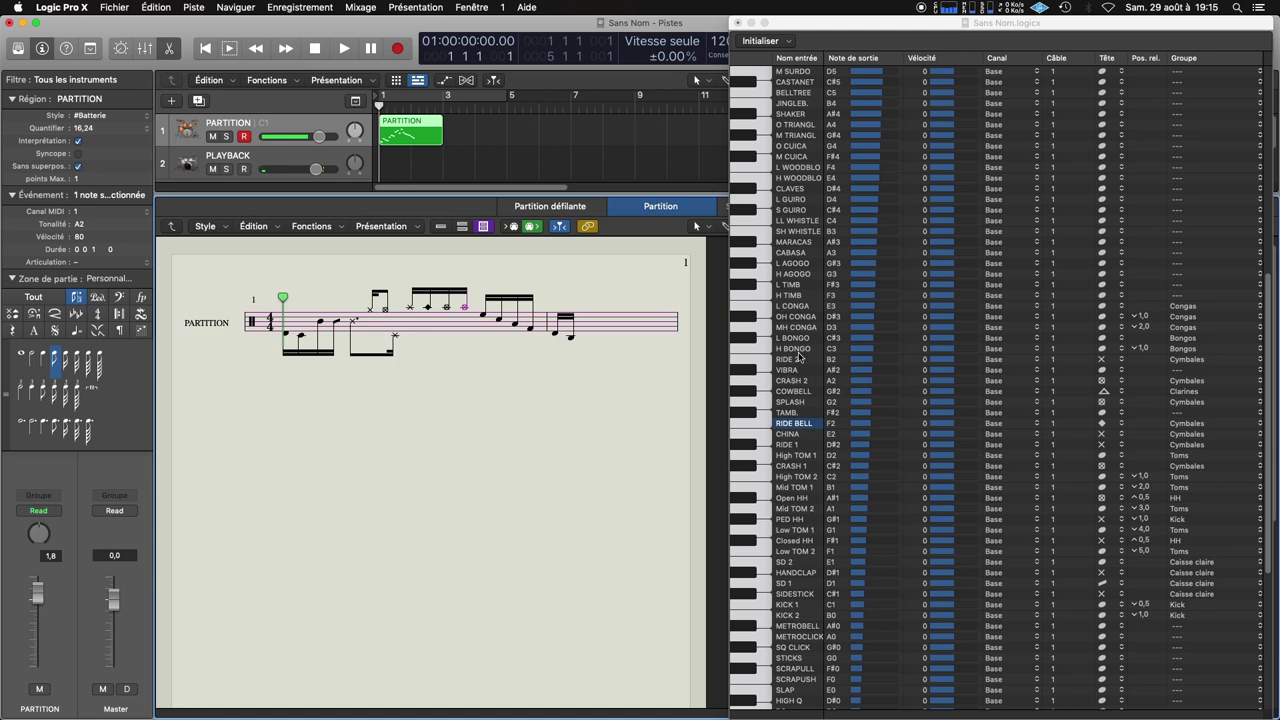
pyautogui.click(761, 383)
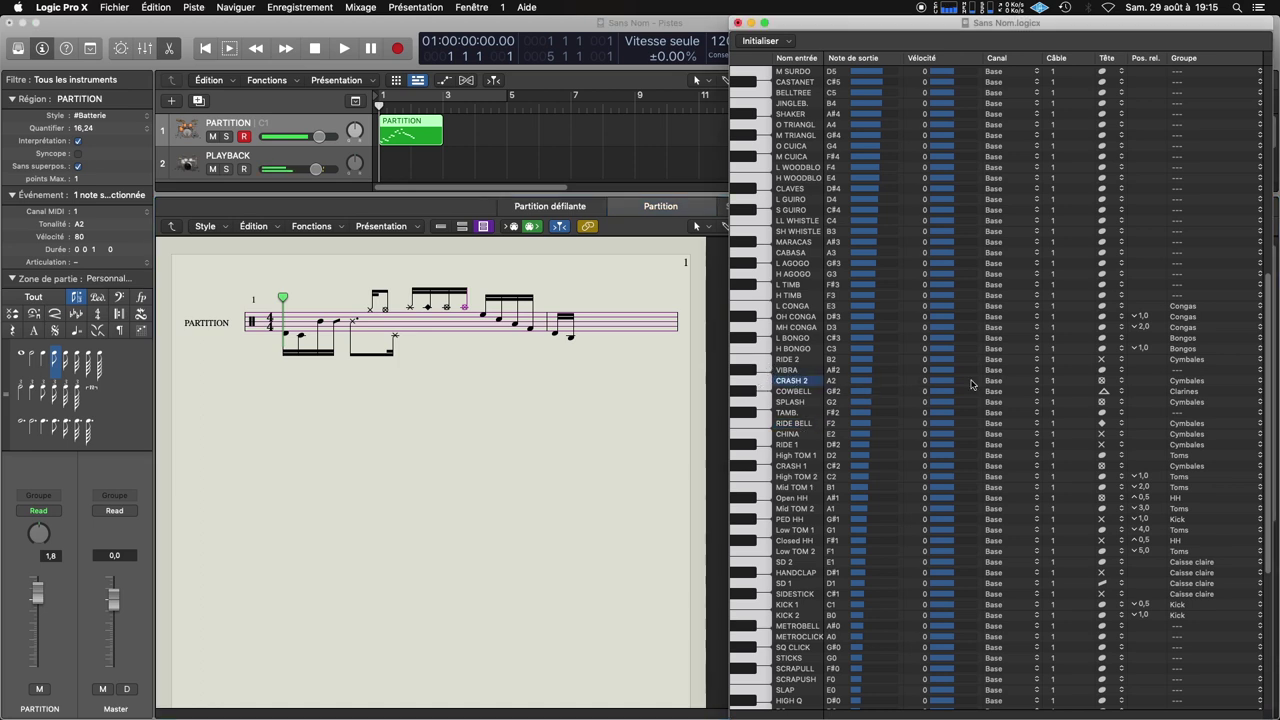
pyautogui.moveTo(1150, 381); pyautogui.dragTo(1152, 380)
pyautogui.click(461, 361)
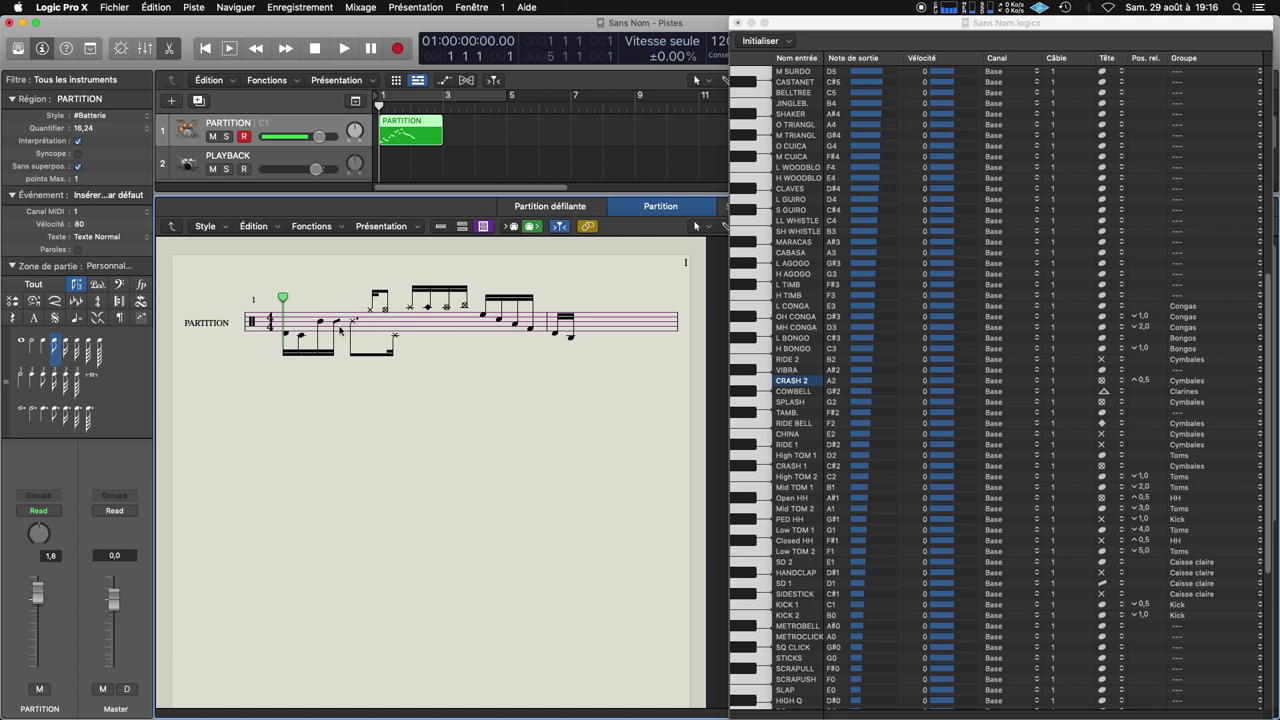
# Set High TOM 2's relative position to 0,5 downward, and refresh the score
pyautogui.click(498, 320)
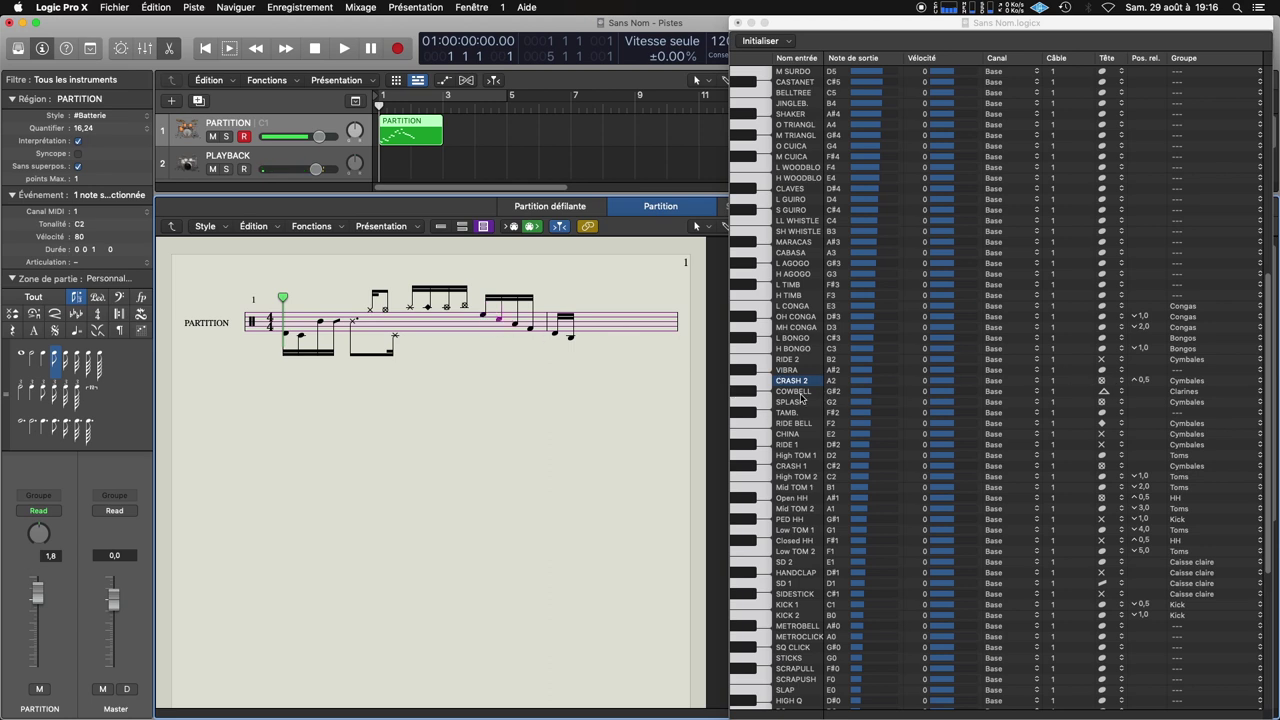
pyautogui.click(768, 481)
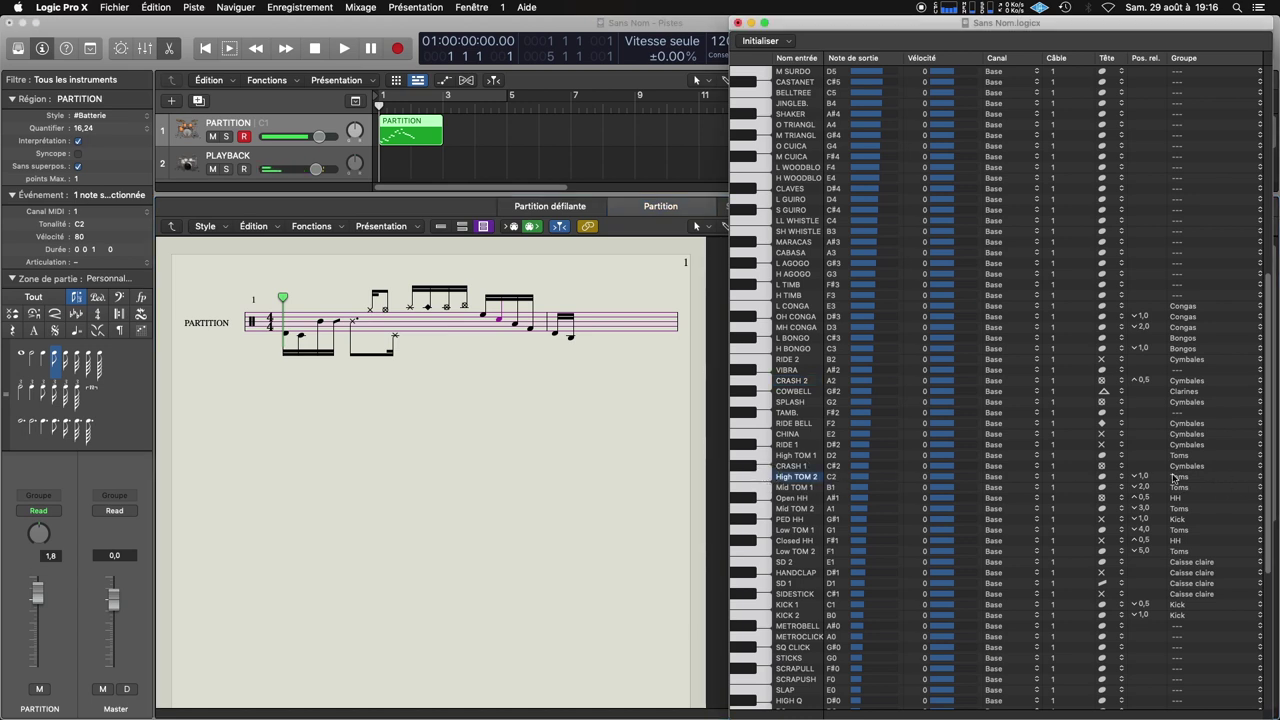
pyautogui.moveTo(1143, 475); pyautogui.dragTo(1143, 473)
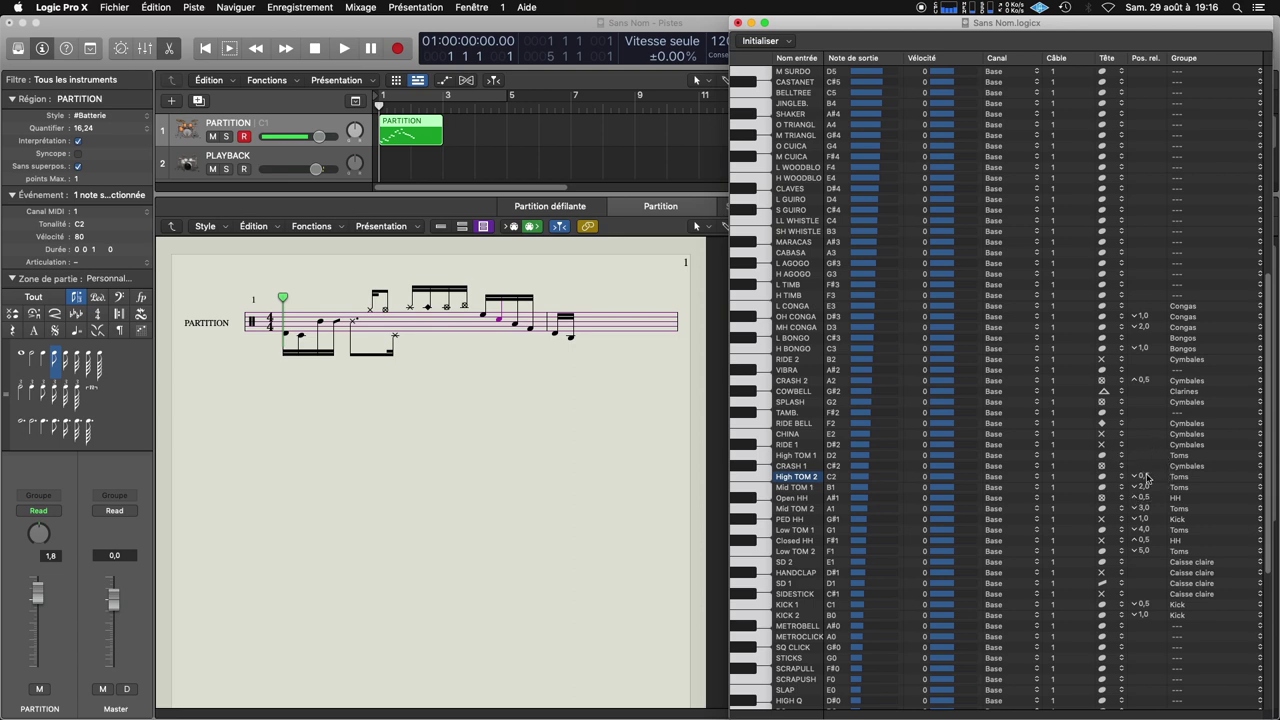
pyautogui.click(550, 206)
pyautogui.click(667, 206)
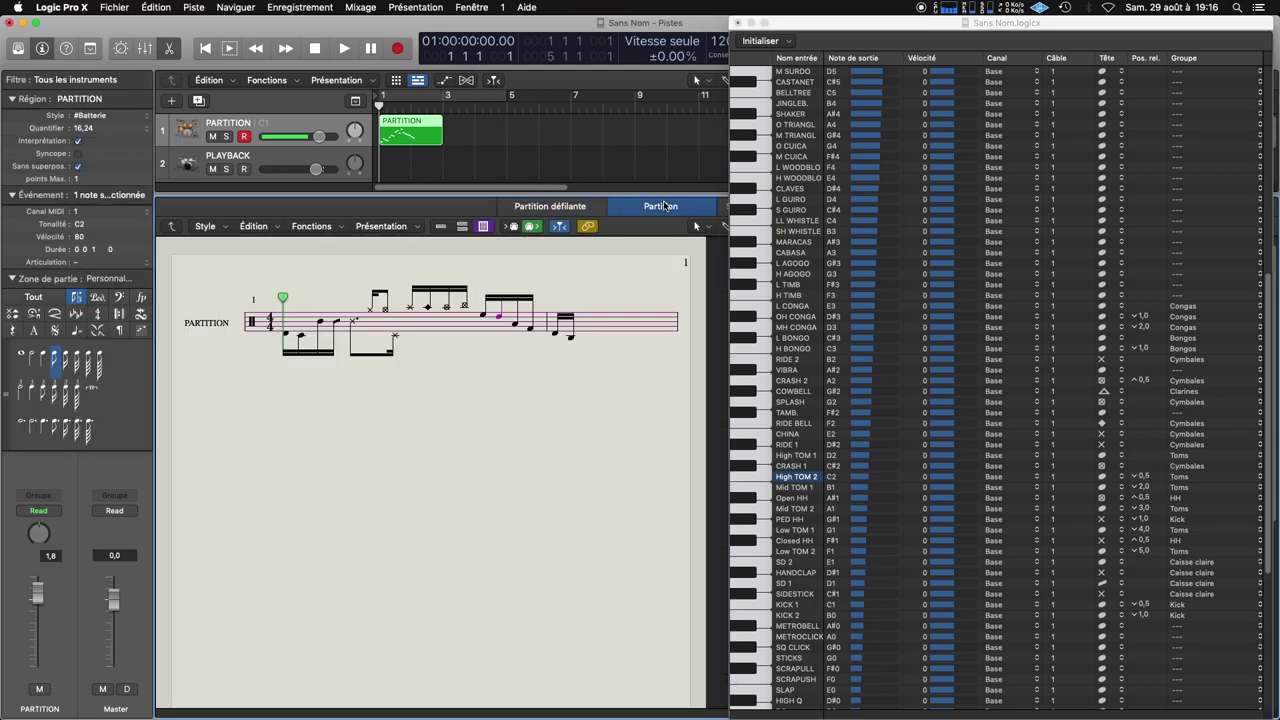
# Set Mid TOM 1's relative position to 1,0 downward, and refresh the score
pyautogui.click(518, 329)
pyautogui.click(759, 494)
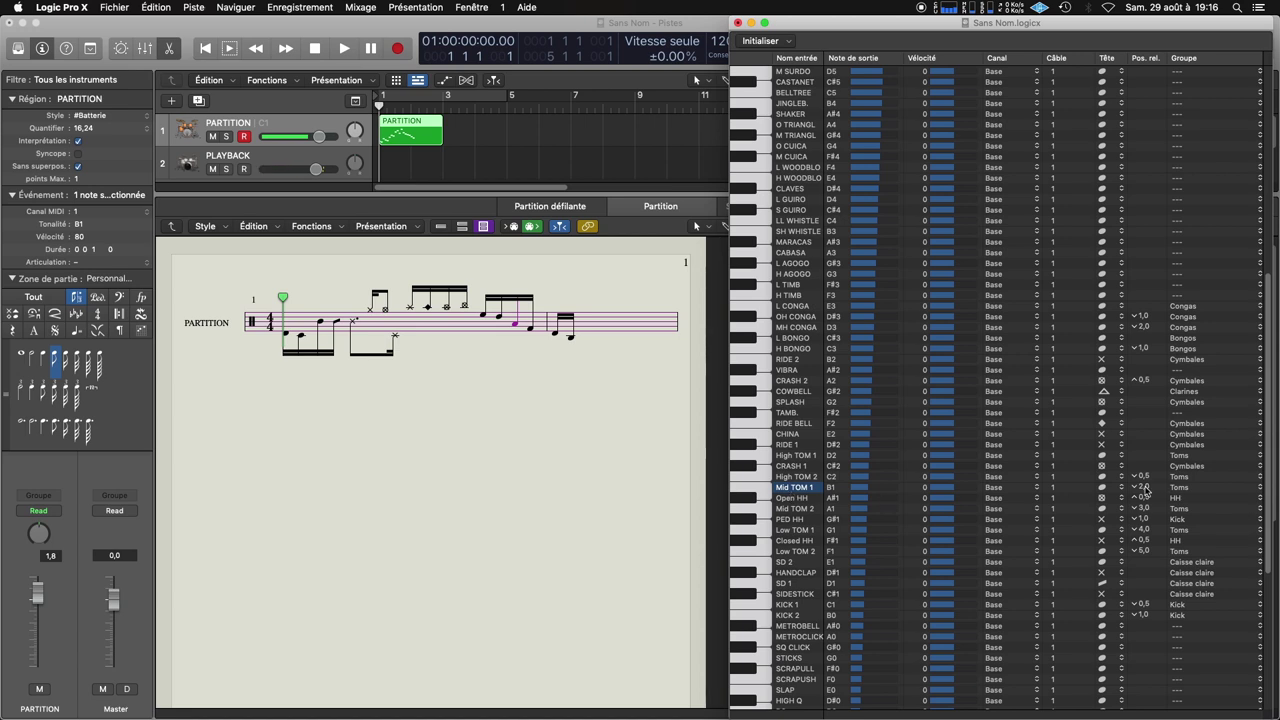
pyautogui.moveTo(1147, 492); pyautogui.dragTo(1147, 503)
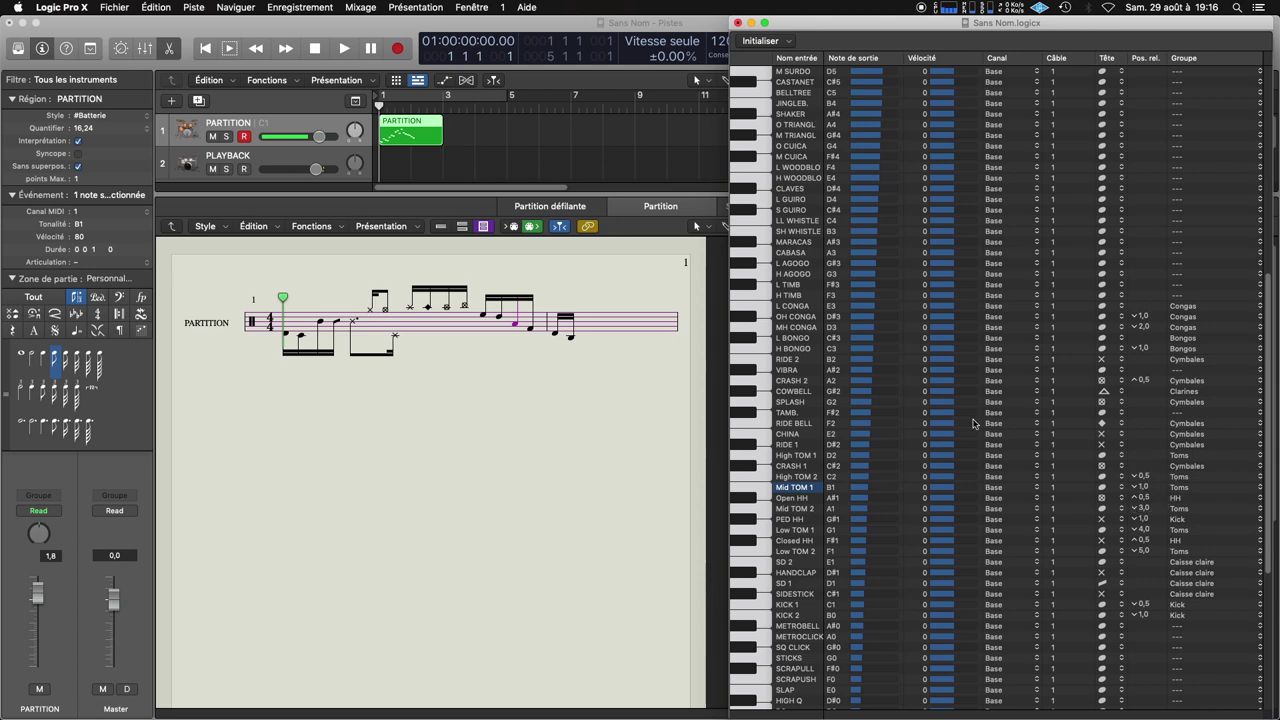
pyautogui.click(548, 209)
pyautogui.click(652, 210)
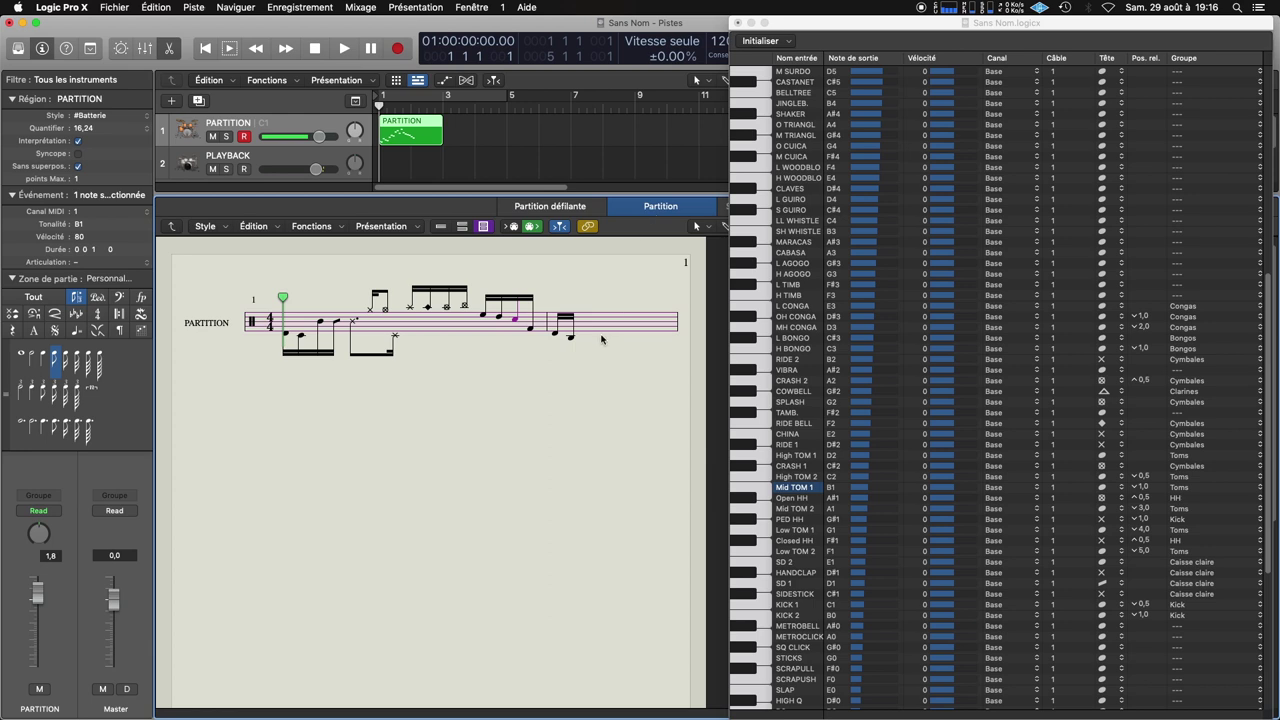
# Audition the beamed tom notes, set Mid TOM 2's relative position to 2,0 downward, and refresh the score
pyautogui.click(485, 316)
pyautogui.click(515, 320)
pyautogui.click(530, 330)
pyautogui.click(768, 510)
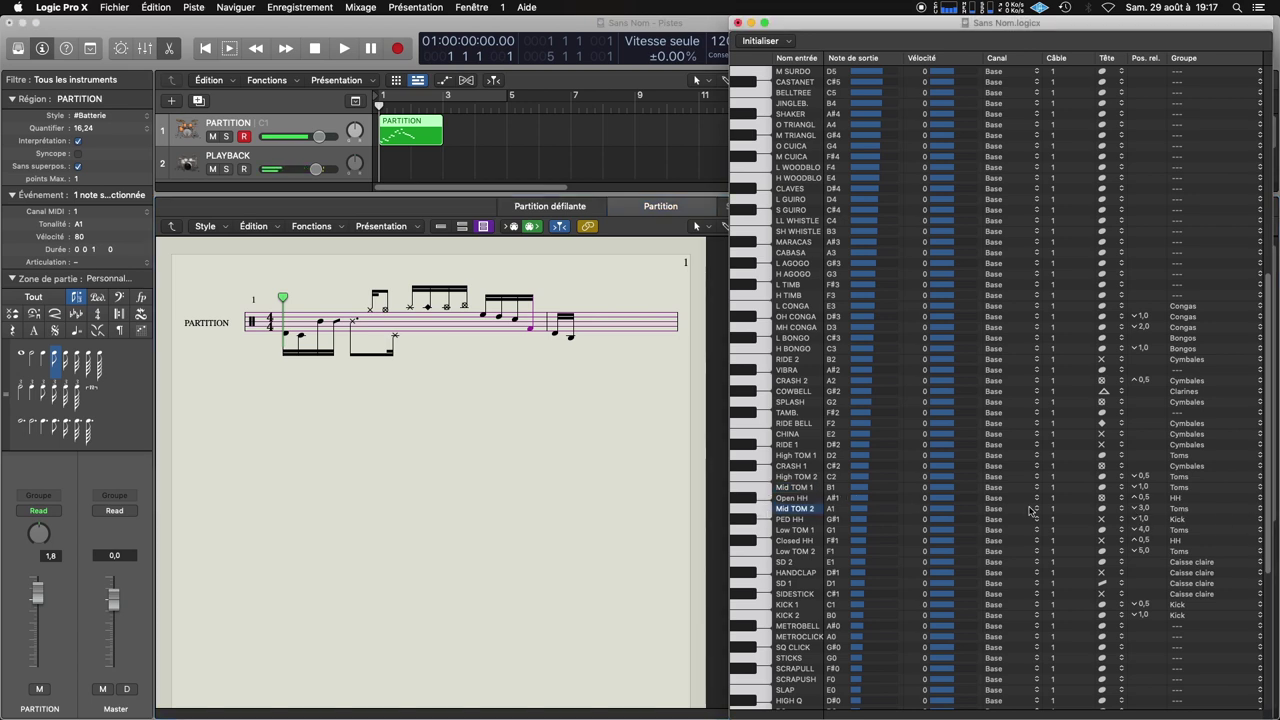
pyautogui.click(1146, 508)
pyautogui.moveTo(1147, 508); pyautogui.dragTo(1147, 505)
pyautogui.click(550, 206)
pyautogui.click(660, 206)
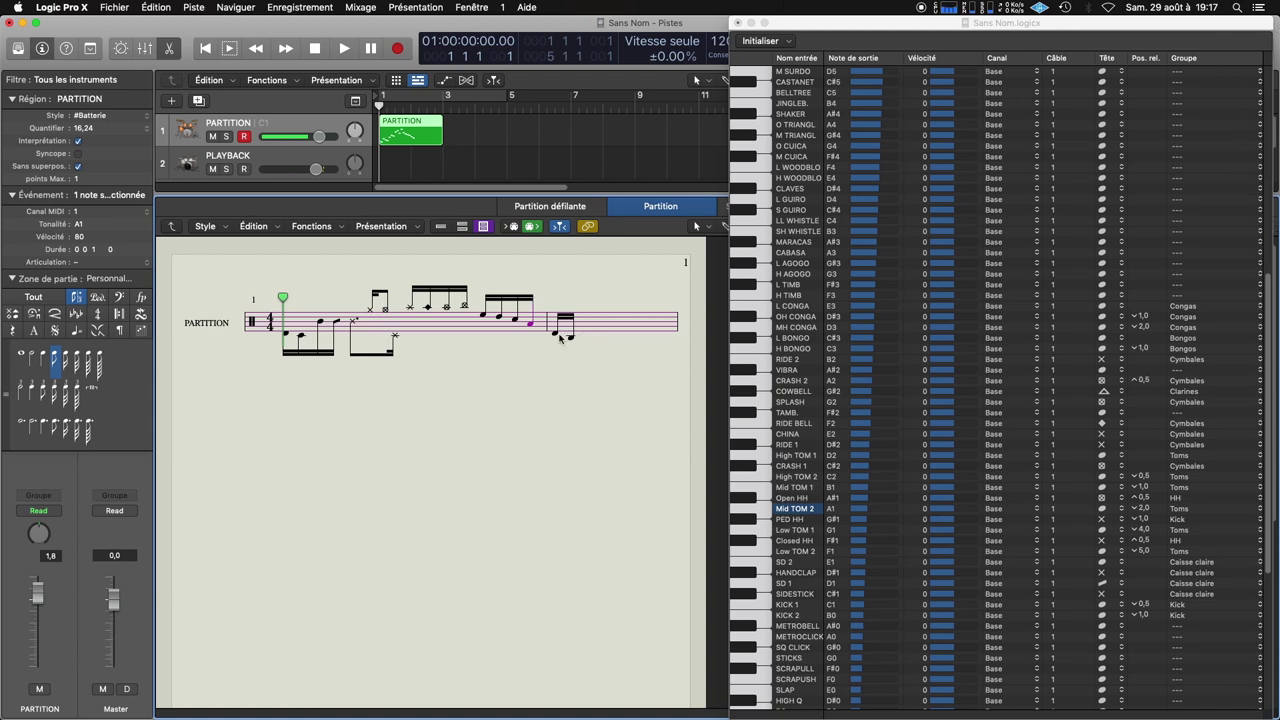
# Set Low TOM 1's relative position to 2,5 downward, and refresh the score
pyautogui.click(765, 530)
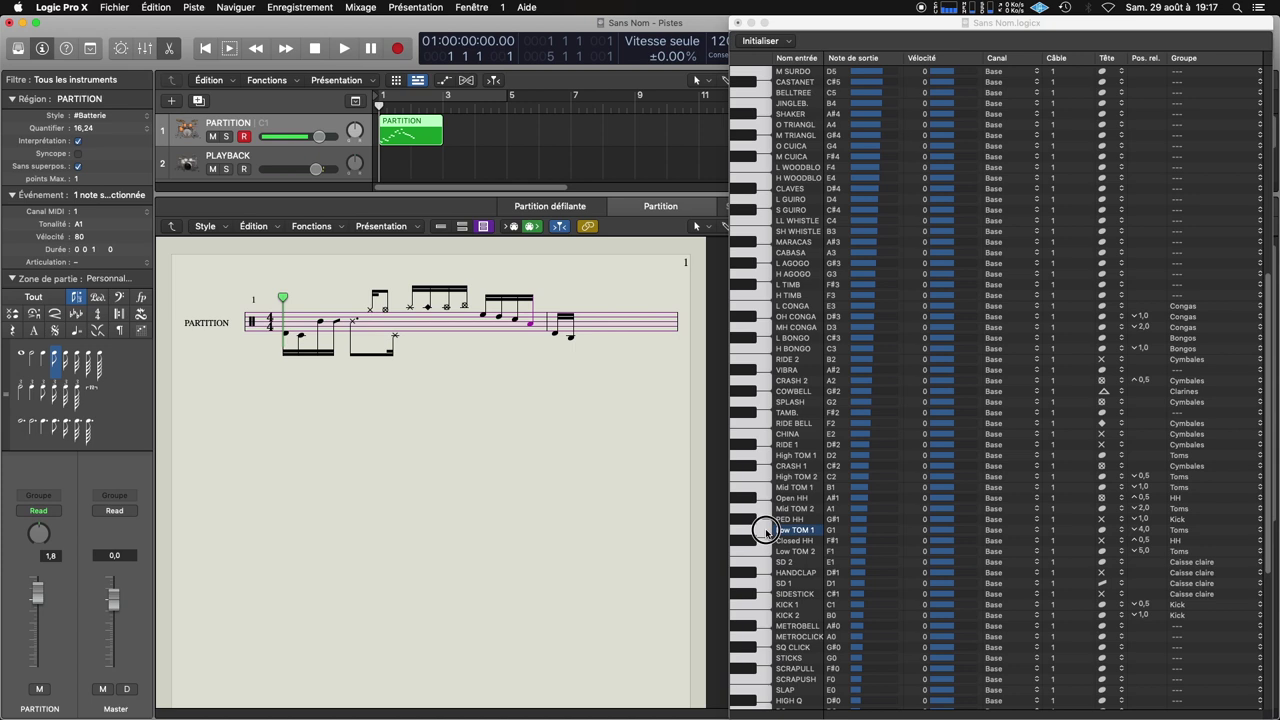
pyautogui.click(1143, 530)
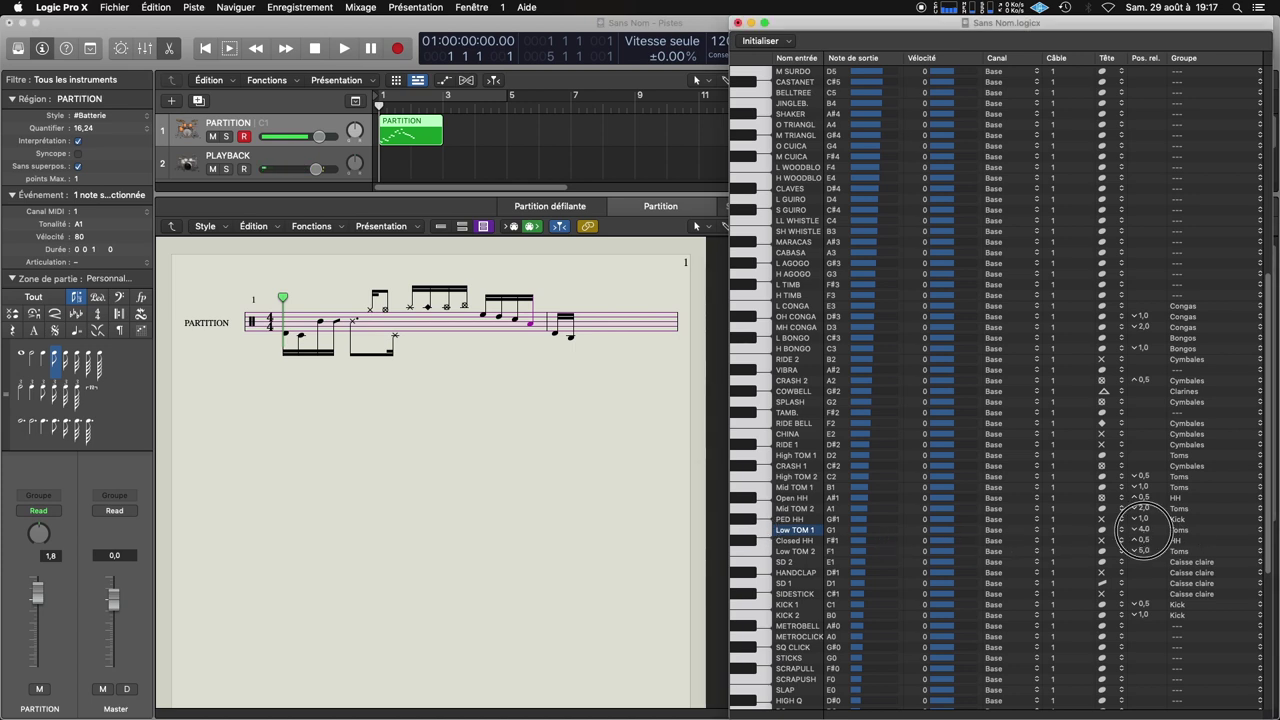
pyautogui.moveTo(1143, 530); pyautogui.dragTo(1143, 534)
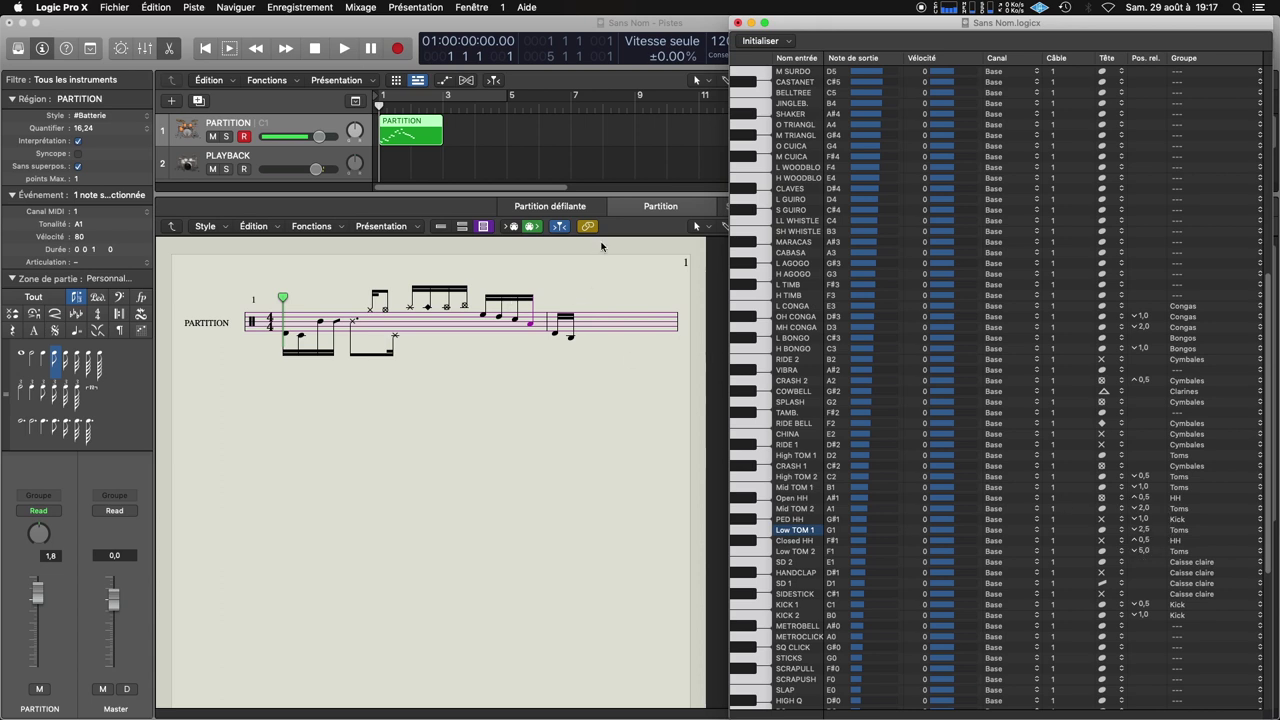
pyautogui.click(551, 206)
pyautogui.click(648, 207)
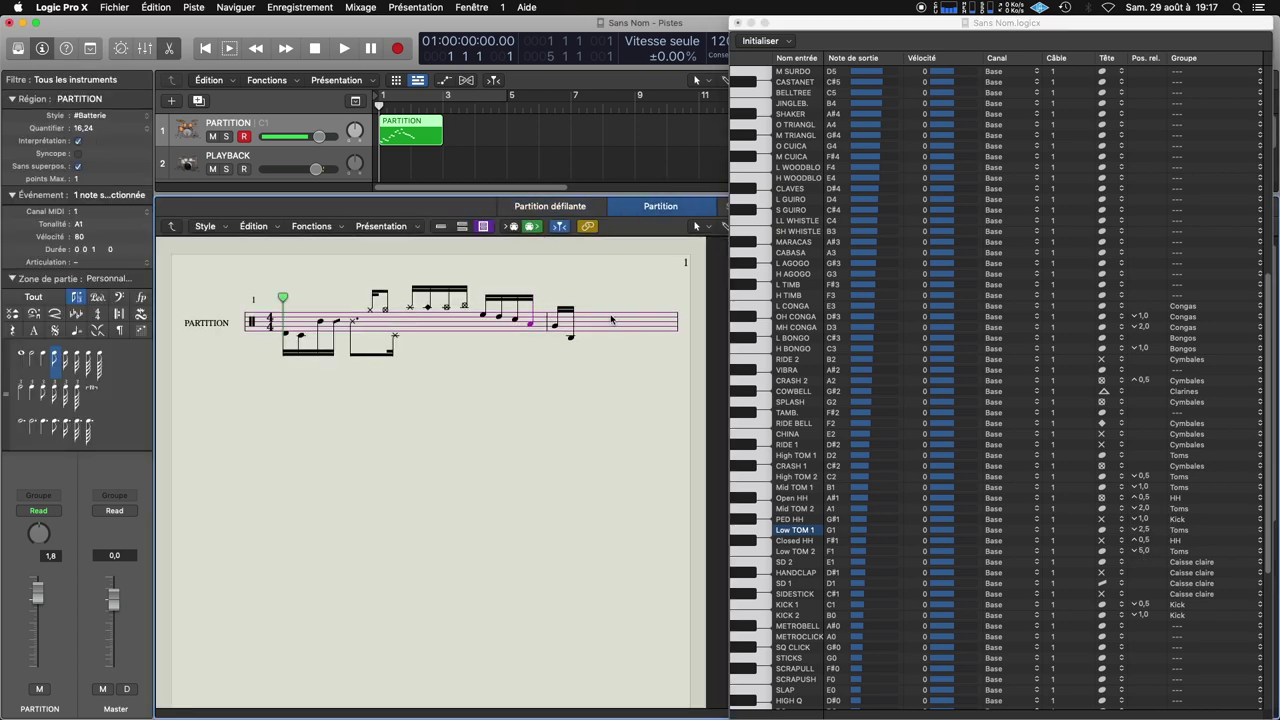
# Audition the last two tom notes, set Low TOM 2's relative position to 3,0 downward, and refresh the score
pyautogui.click(556, 328)
pyautogui.click(572, 341)
pyautogui.click(770, 552)
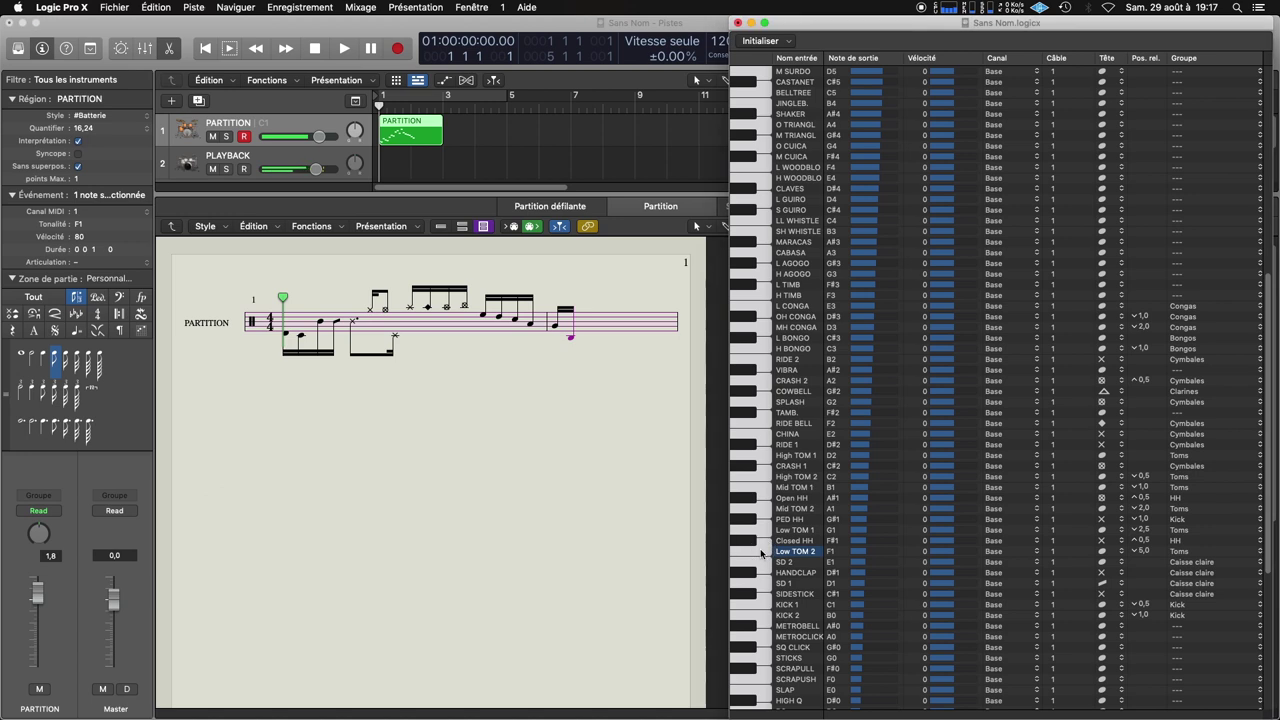
pyautogui.moveTo(1147, 557); pyautogui.dragTo(1108, 517)
pyautogui.click(553, 206)
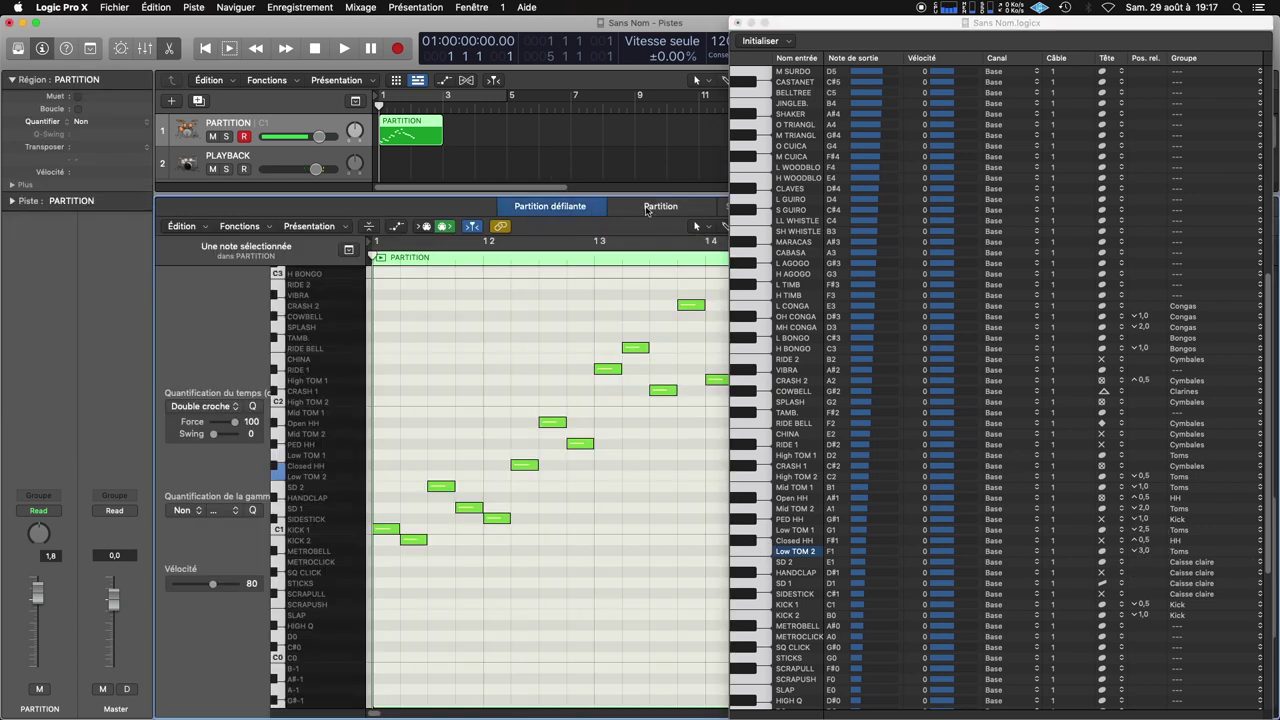
pyautogui.click(647, 208)
pyautogui.click(622, 362)
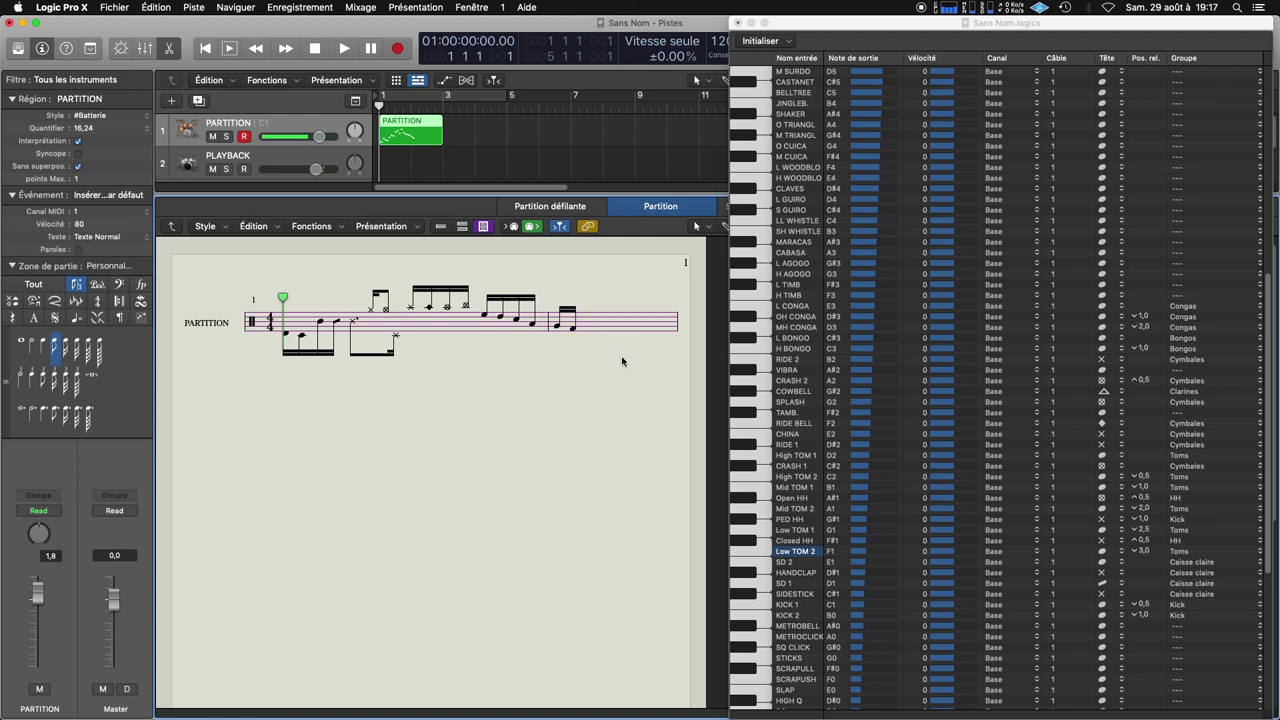
# Audition the score's notes in order, from the first kick through snares, hi-hats and cymbals to the last low tom
pyautogui.press('Right')
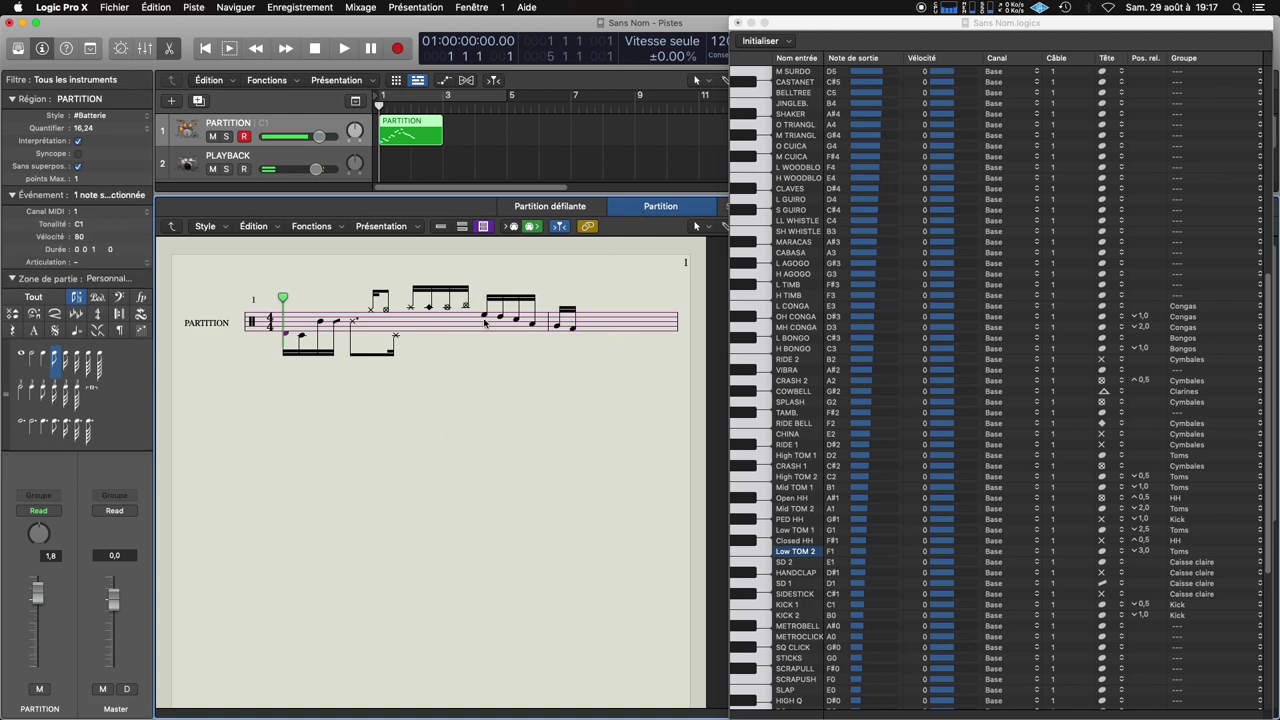
pyautogui.click(303, 337)
pyautogui.click(321, 323)
pyautogui.click(350, 323)
pyautogui.click(375, 311)
pyautogui.click(383, 309)
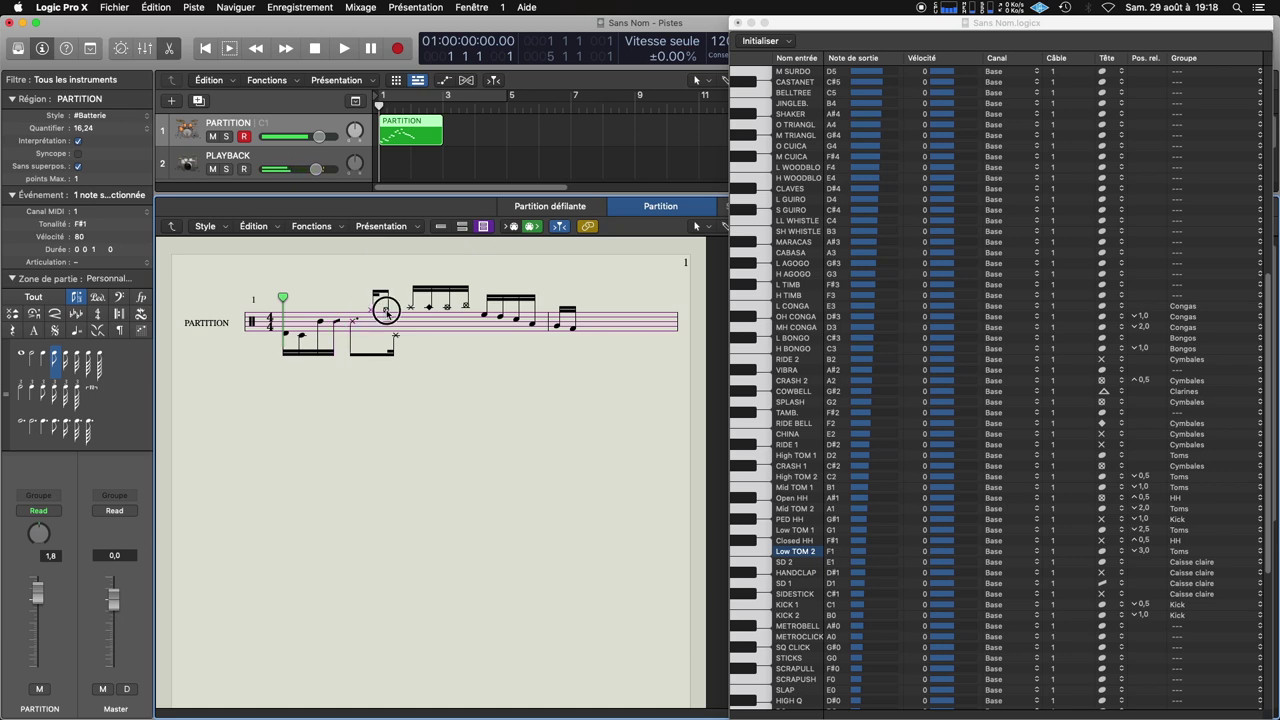
pyautogui.click(395, 340)
pyautogui.click(411, 309)
pyautogui.click(429, 308)
pyautogui.click(446, 311)
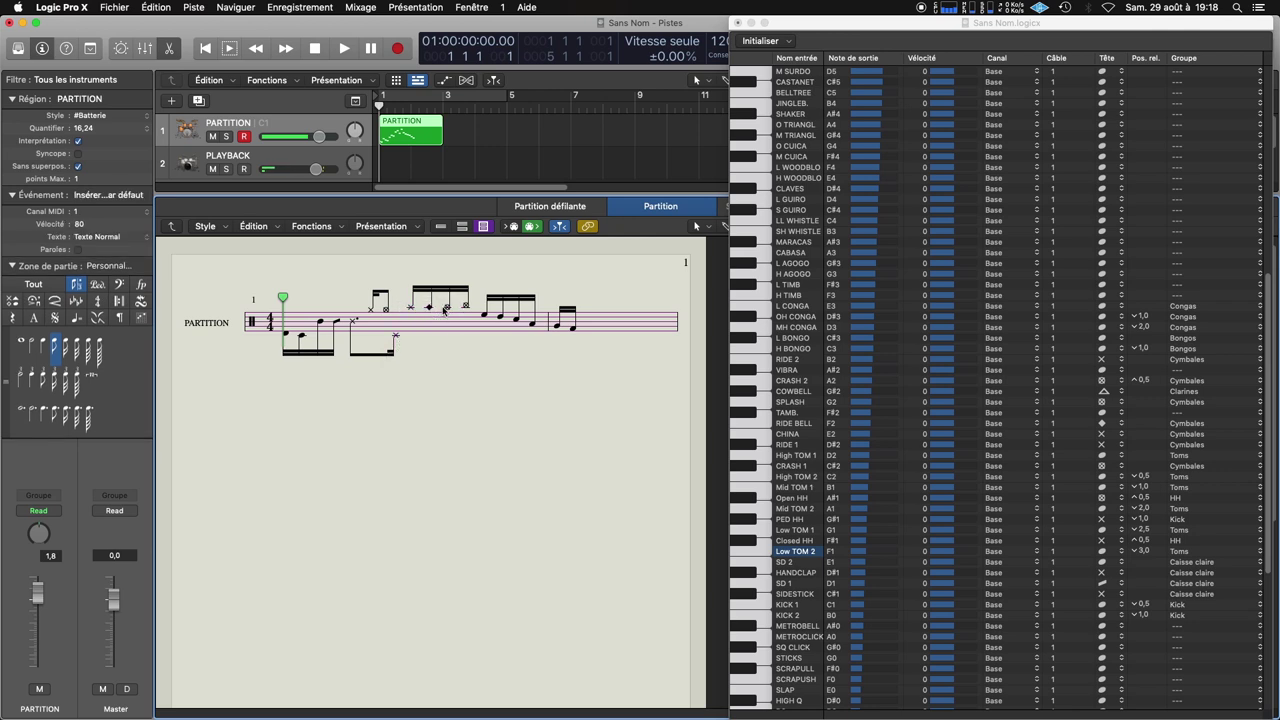
pyautogui.click(448, 310)
pyautogui.click(467, 307)
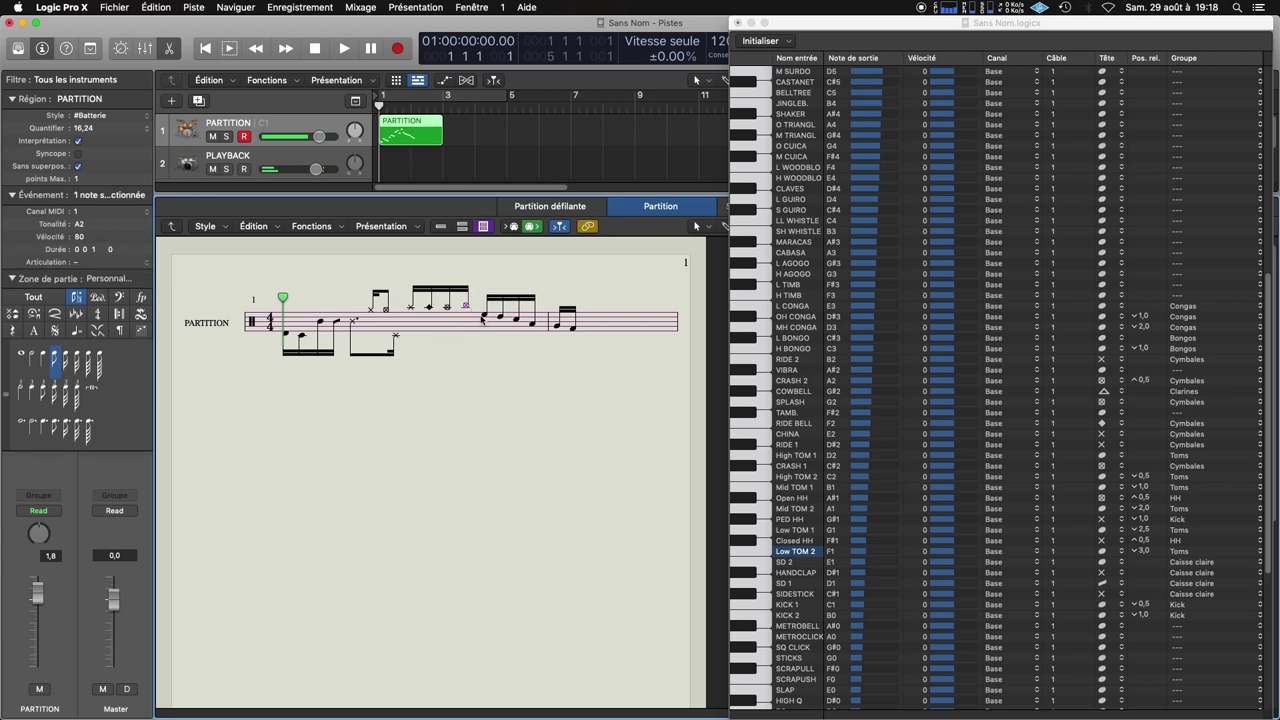
pyautogui.click(516, 318)
pyautogui.click(572, 329)
pyautogui.click(633, 363)
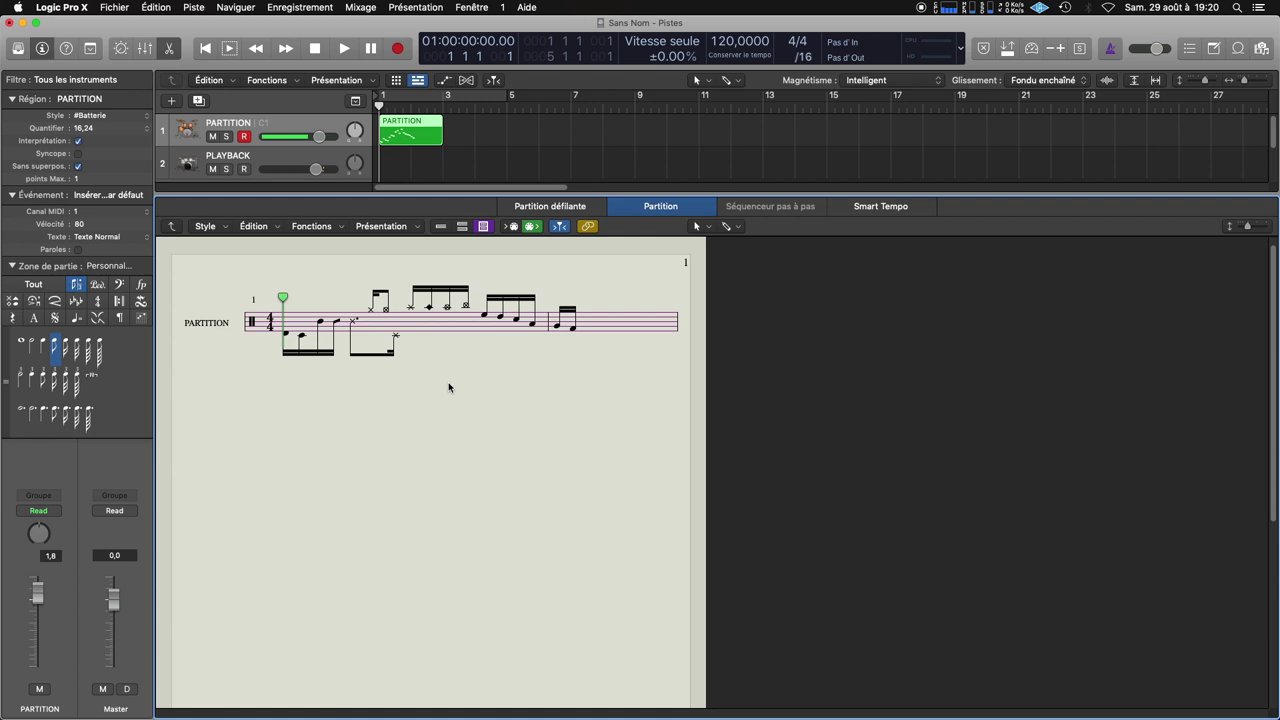
# Create an empty MIDI region at bar 3 on the PARTITION track, and extend it to bar 7
pyautogui.click(466, 137)
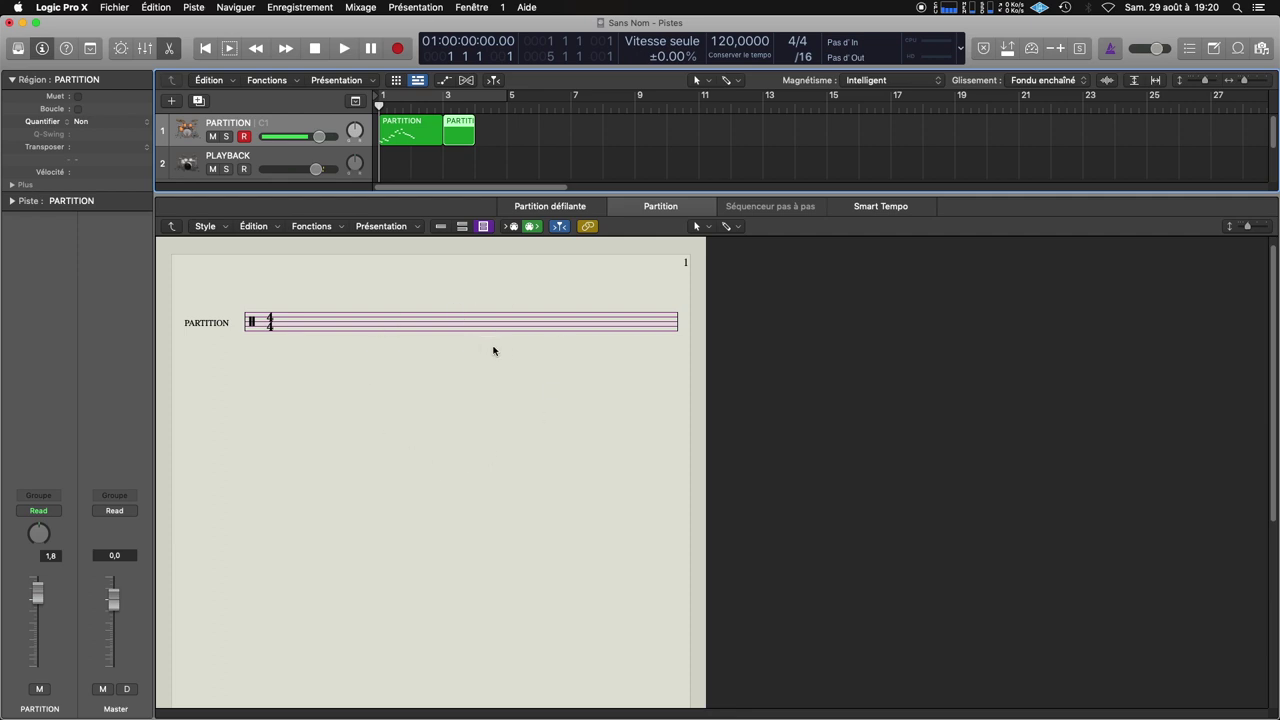
pyautogui.click(415, 124)
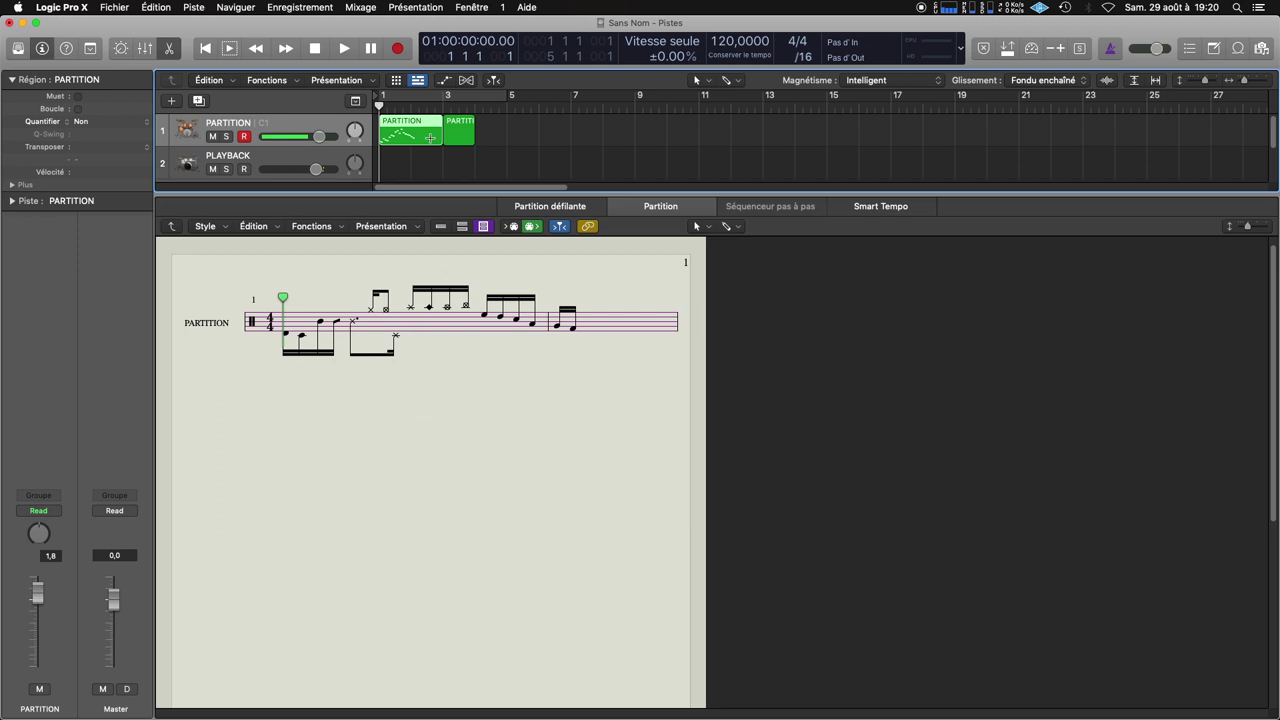
pyautogui.click(456, 124)
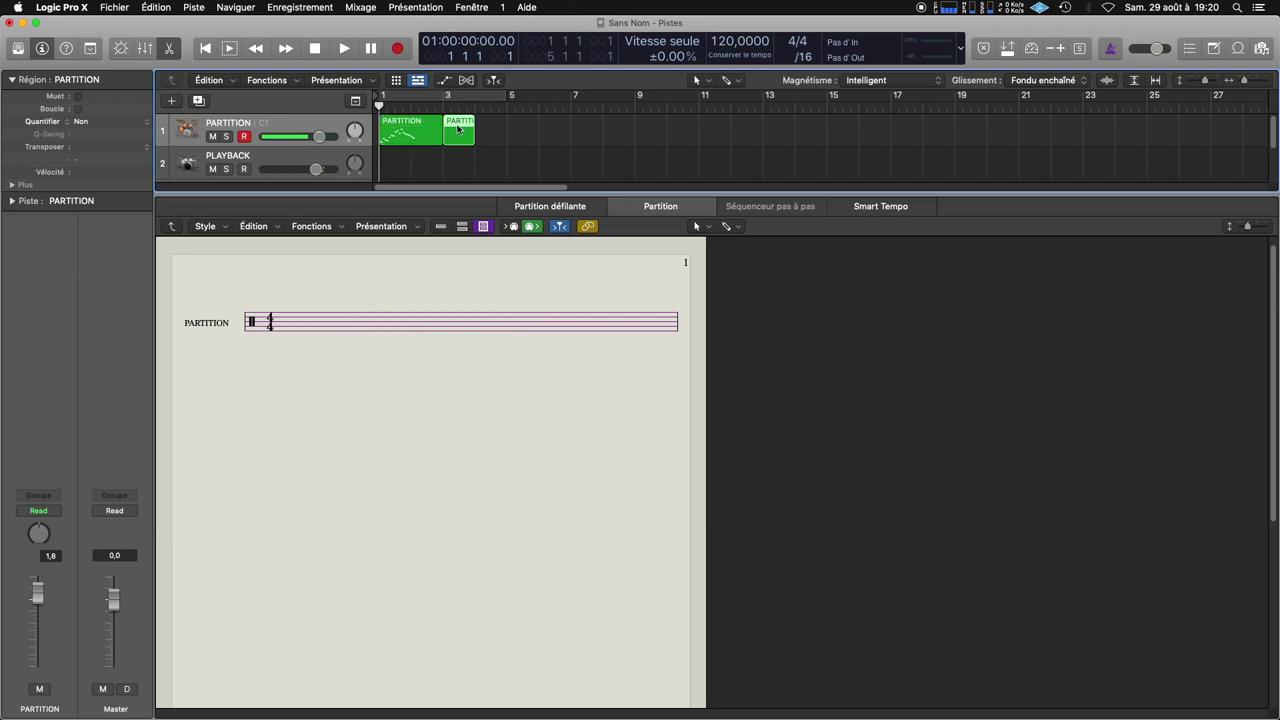
pyautogui.moveTo(472, 138); pyautogui.dragTo(571, 138)
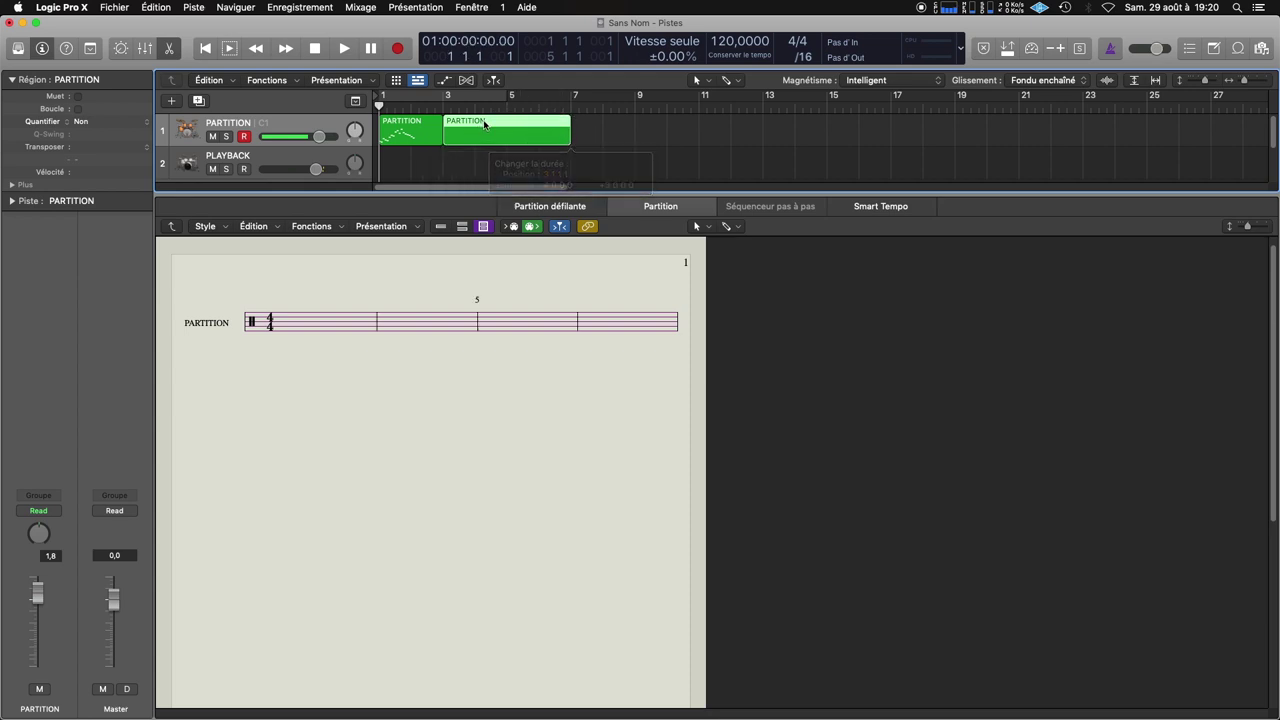
# Add a KICK 1 note on the first beat of bar 3 in the new region's piano roll
pyautogui.click(548, 211)
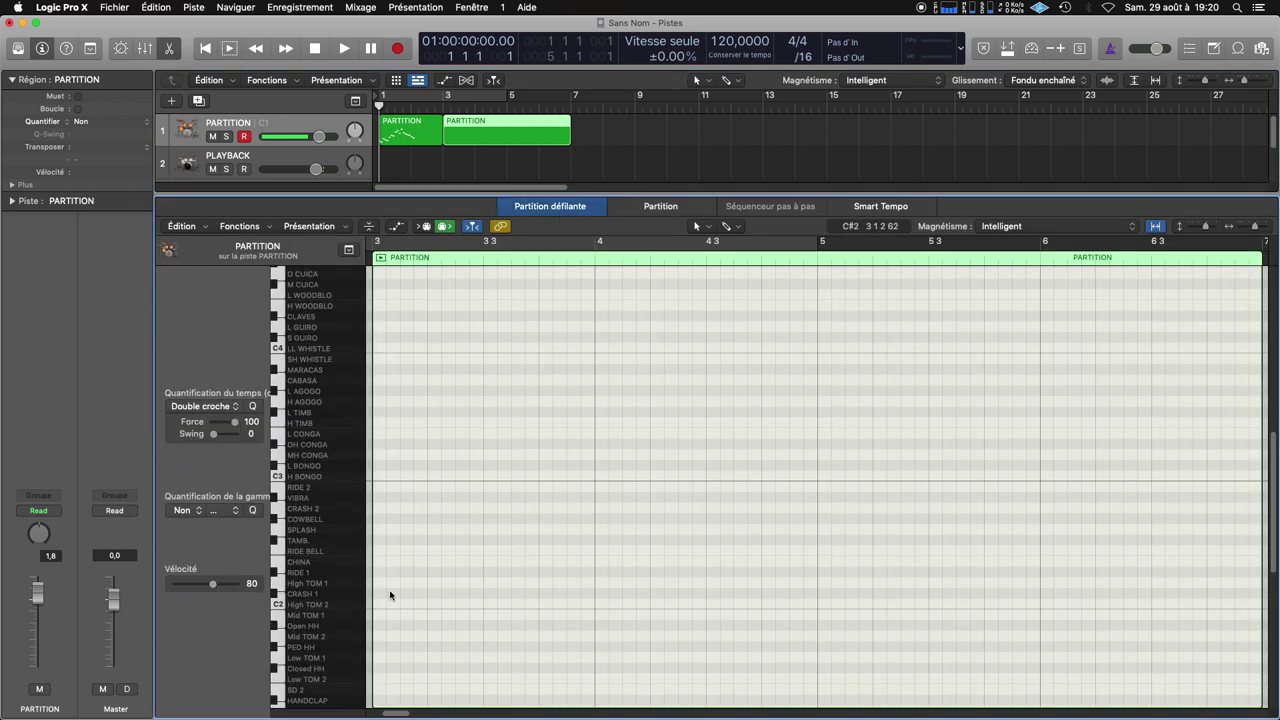
pyautogui.scroll(-10, 431, 640)
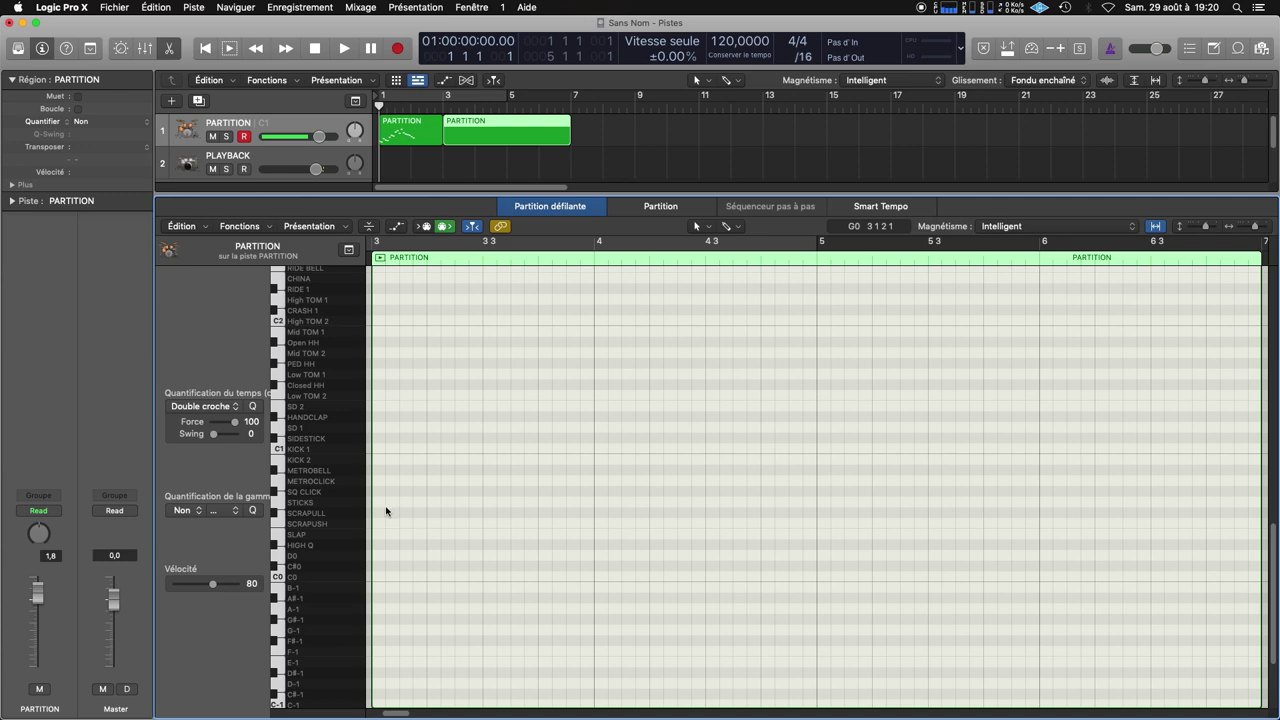
pyautogui.scroll(3, 385, 505)
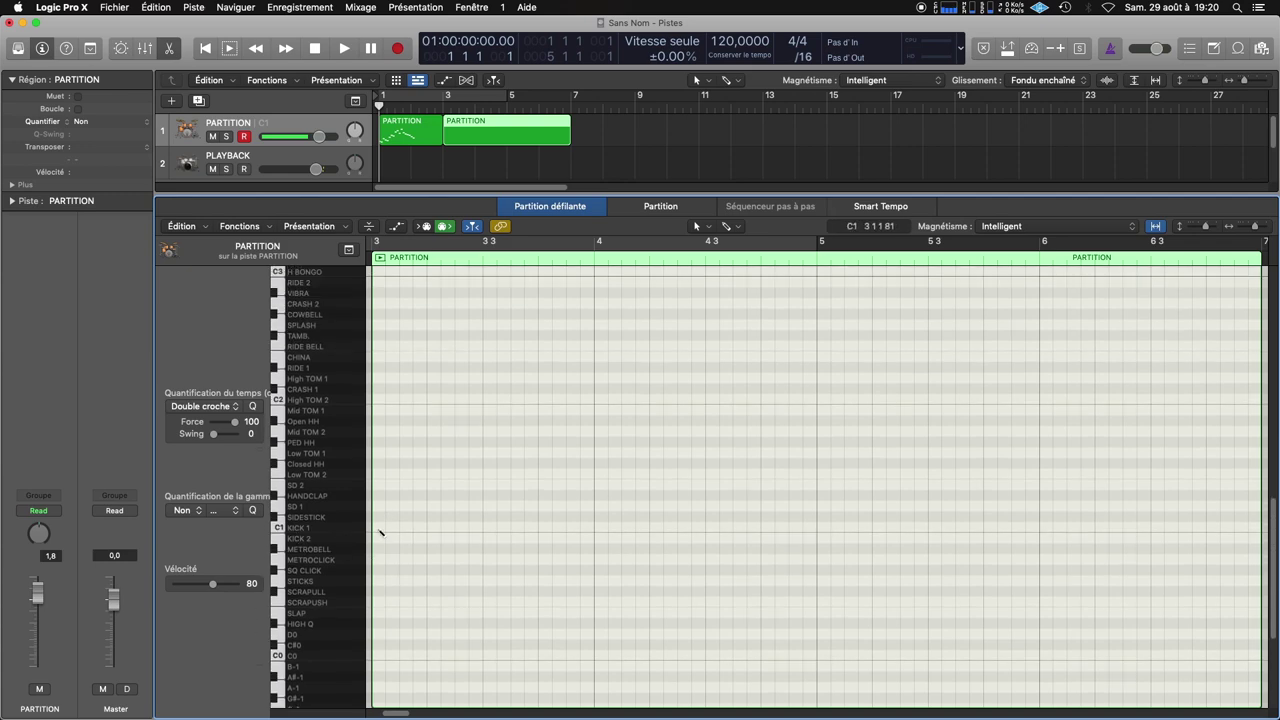
pyautogui.press('super+Right')
pyautogui.press('super+Right')
pyautogui.press('super+Right')
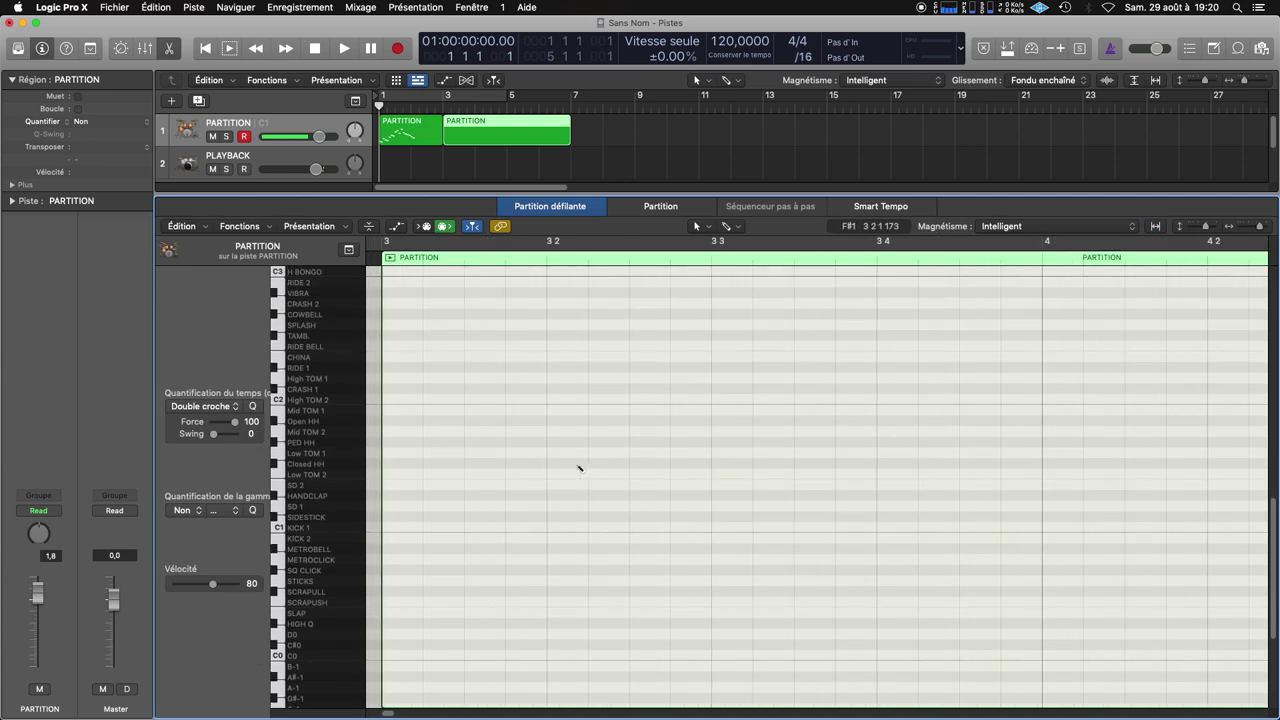
pyautogui.keyDown('super'); pyautogui.click(398, 527); pyautogui.keyUp('super')
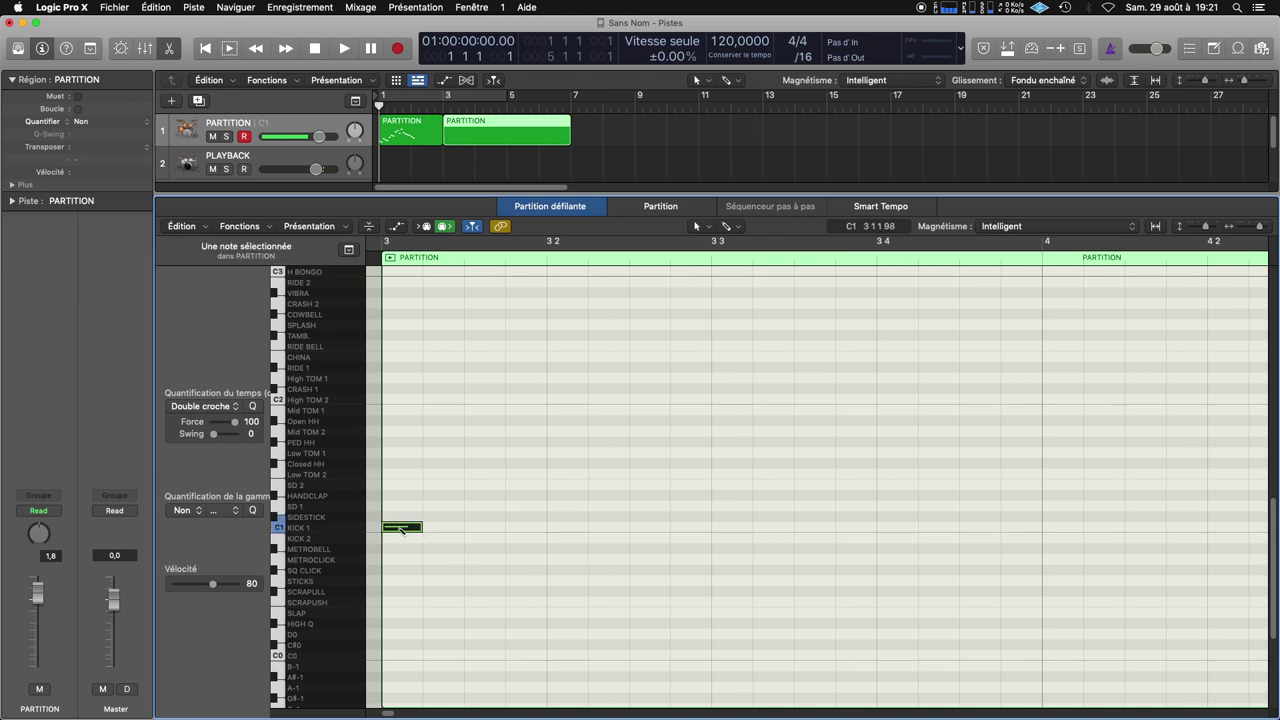
# Complete bar 3's pattern with KICK 1 notes at 3 1 3, 3 2 4, 3 3 1, 3 3 3, 3 4 3 and SD 2 on beats 2, 4
pyautogui.keyDown('super'); pyautogui.click(480, 527); pyautogui.keyUp('super')
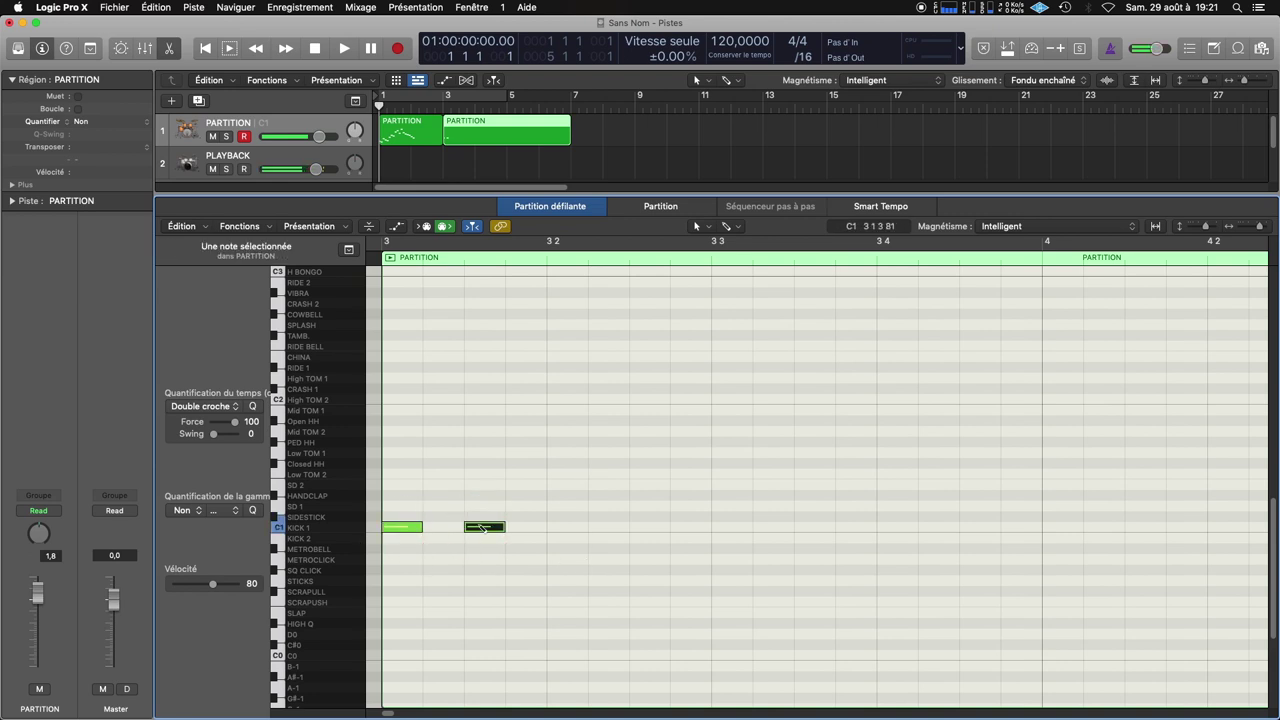
pyautogui.keyDown('super'); pyautogui.click(558, 485); pyautogui.keyUp('super')
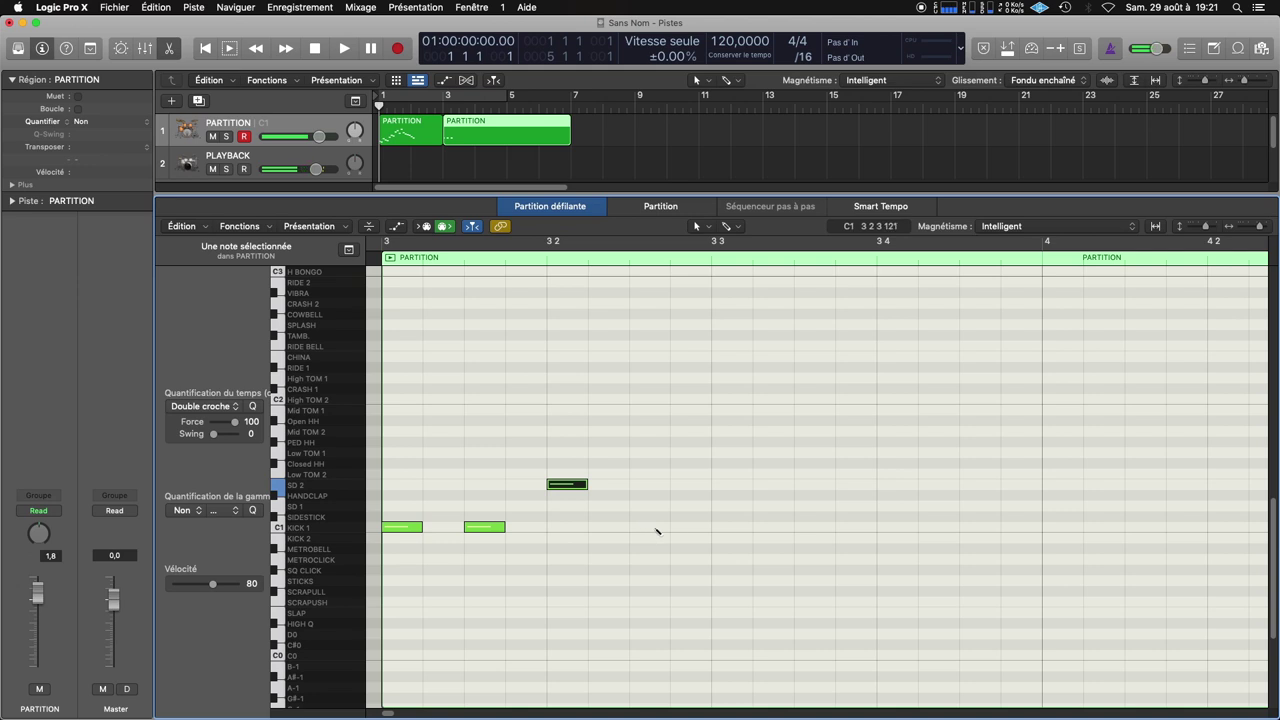
pyautogui.keyDown('super'); pyautogui.click(688, 527); pyautogui.keyUp('super')
pyautogui.keyDown('super'); pyautogui.click(730, 527); pyautogui.keyUp('super')
pyautogui.keyDown('super'); pyautogui.click(814, 527); pyautogui.keyUp('super')
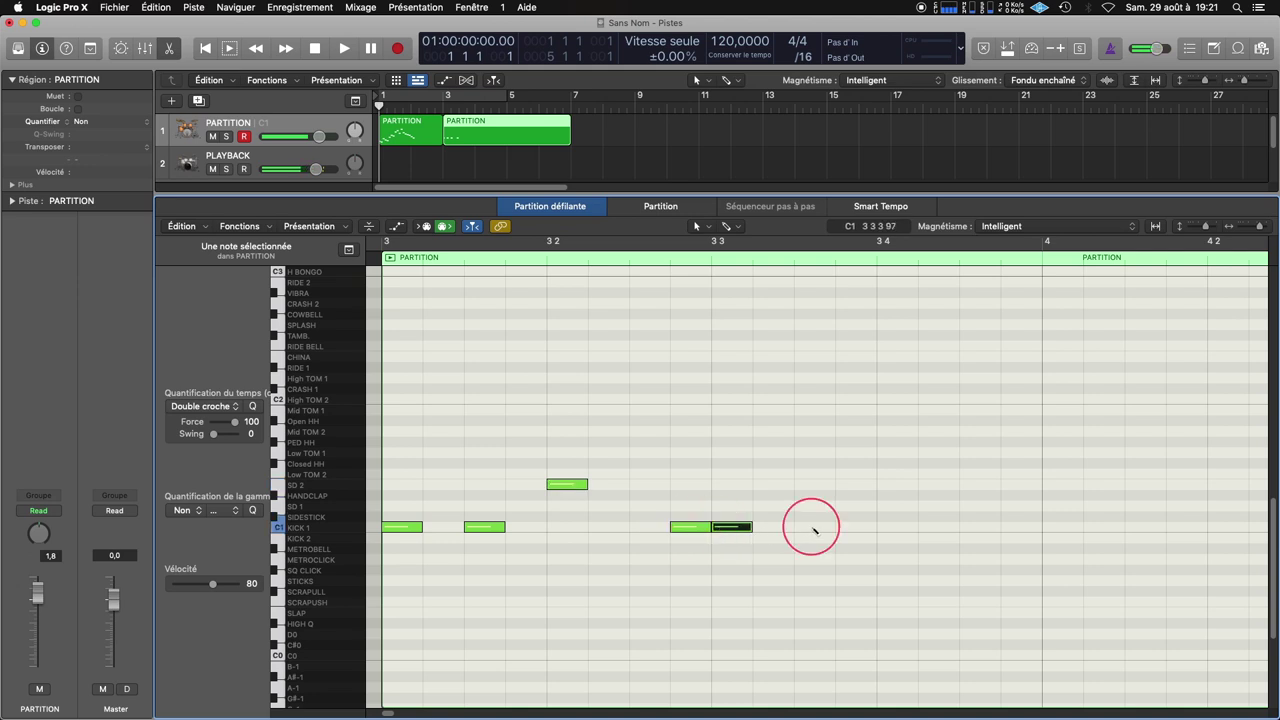
pyautogui.keyDown('super'); pyautogui.click(894, 485); pyautogui.keyUp('super')
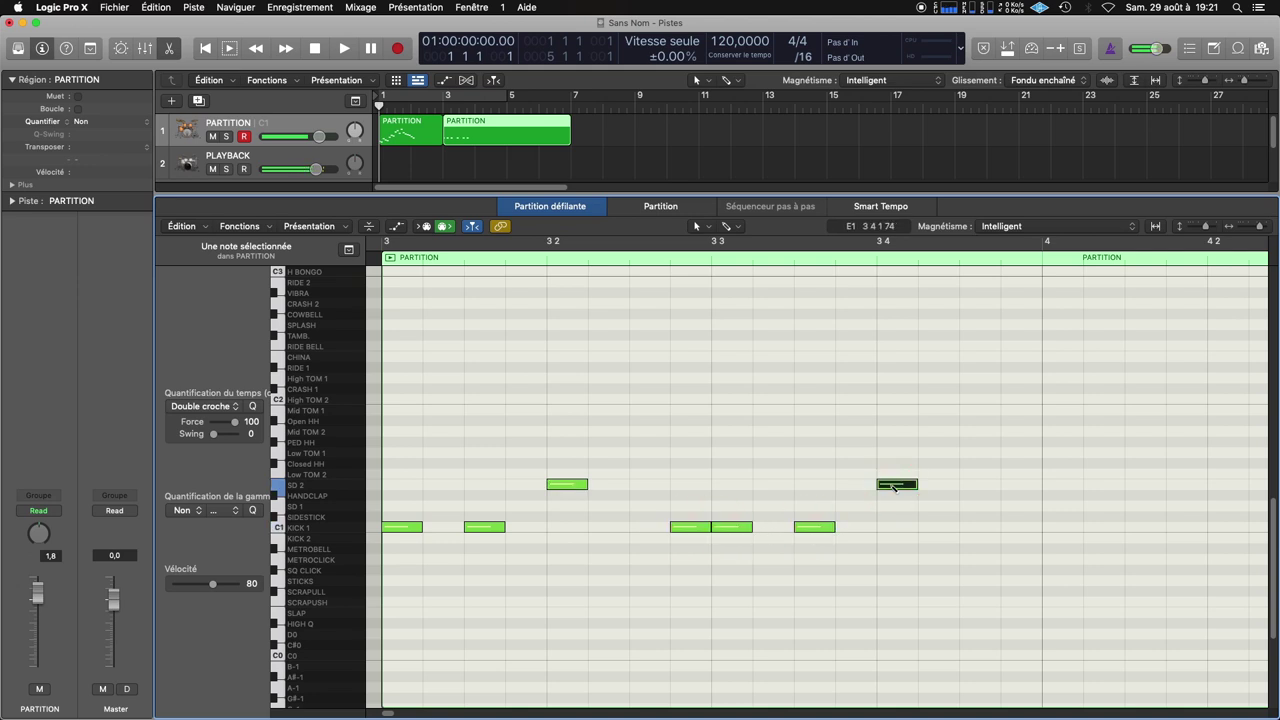
pyautogui.press('super+Left')
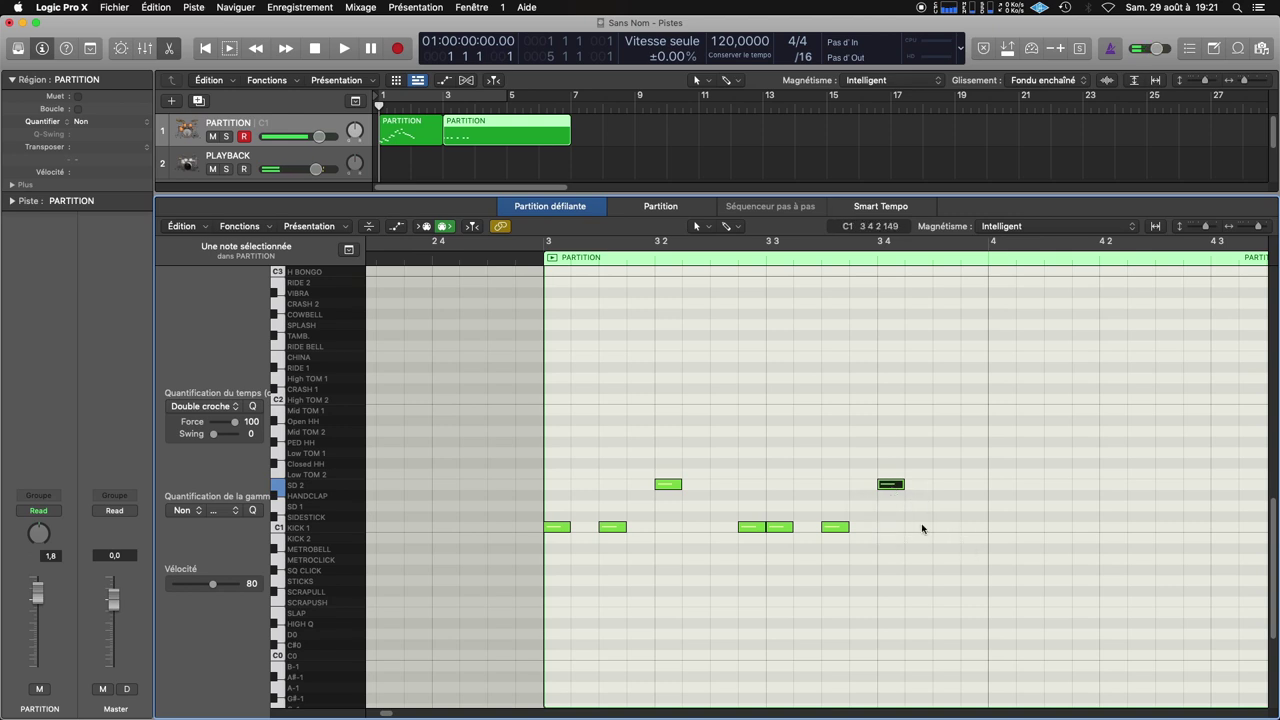
pyautogui.keyDown('super'); pyautogui.click(946, 527); pyautogui.keyUp('super')
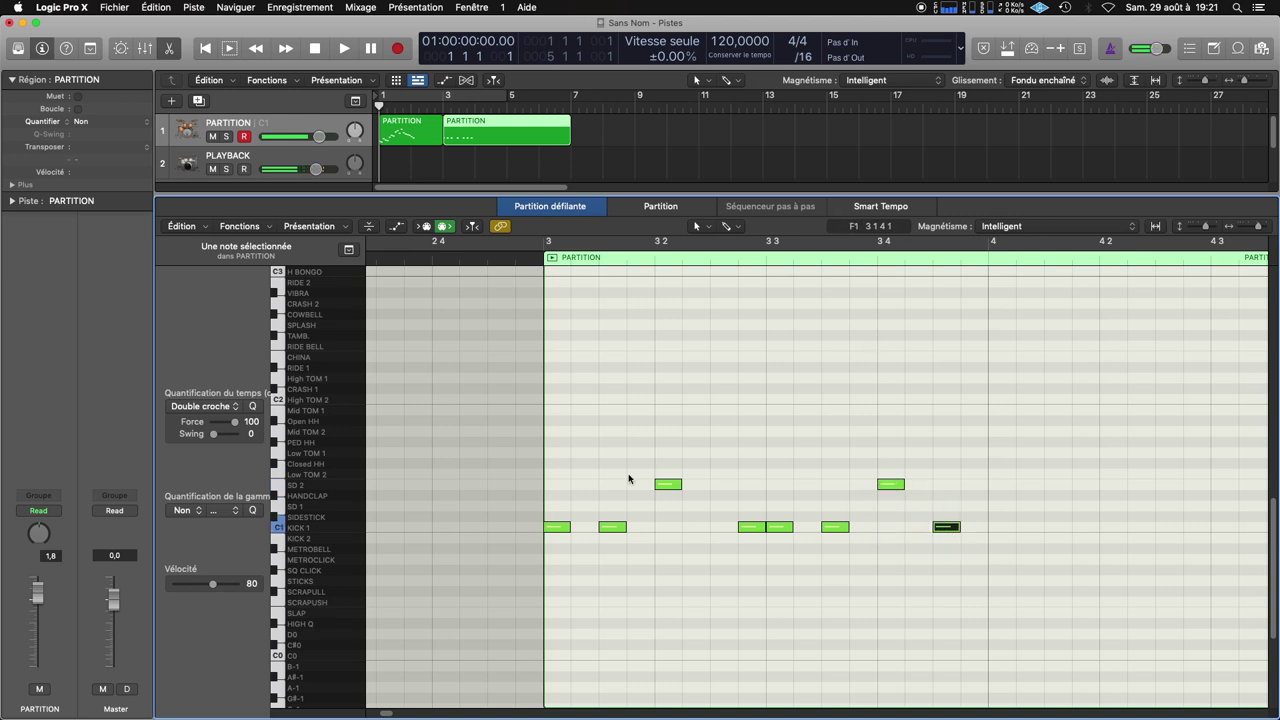
# Add nine Closed HH notes across bar 3 above the kick and snare pattern
pyautogui.keyDown('super'); pyautogui.click(557, 464); pyautogui.keyUp('super')
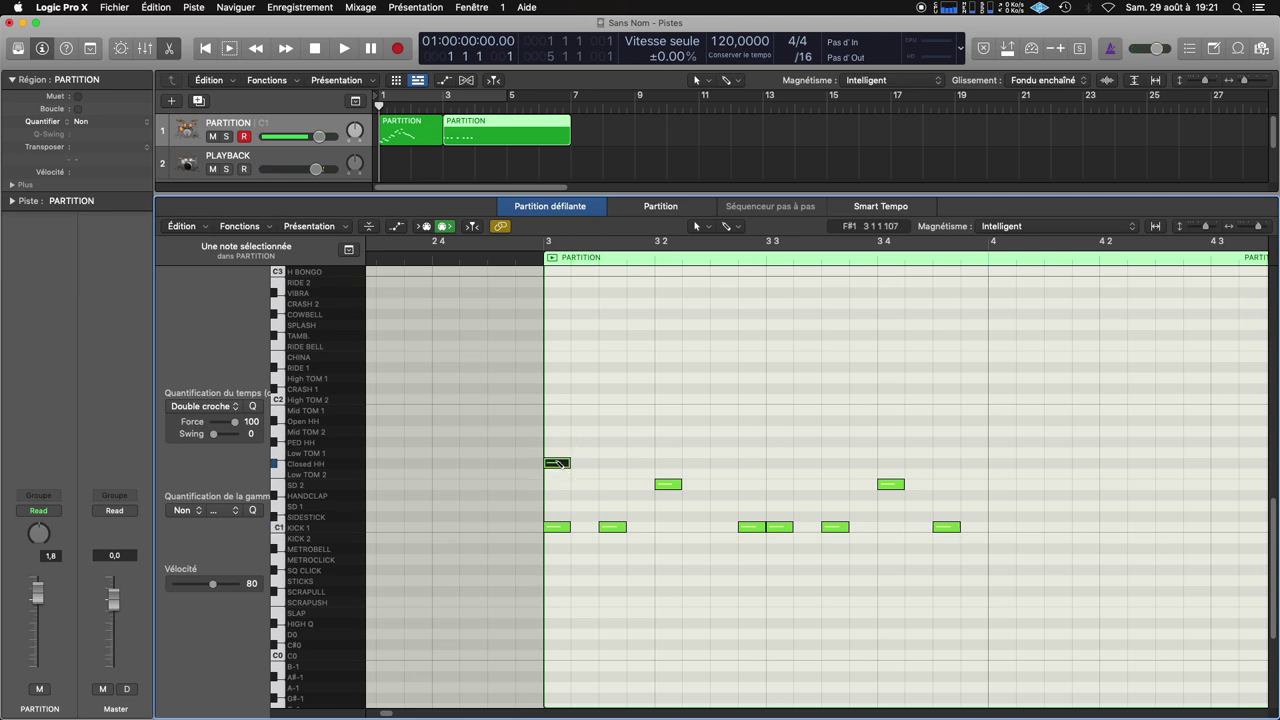
pyautogui.keyDown('super'); pyautogui.click(612, 463); pyautogui.keyUp('super')
pyautogui.keyDown('super'); pyautogui.click(668, 463); pyautogui.keyUp('super')
pyautogui.keyDown('super'); pyautogui.click(723, 463); pyautogui.keyUp('super')
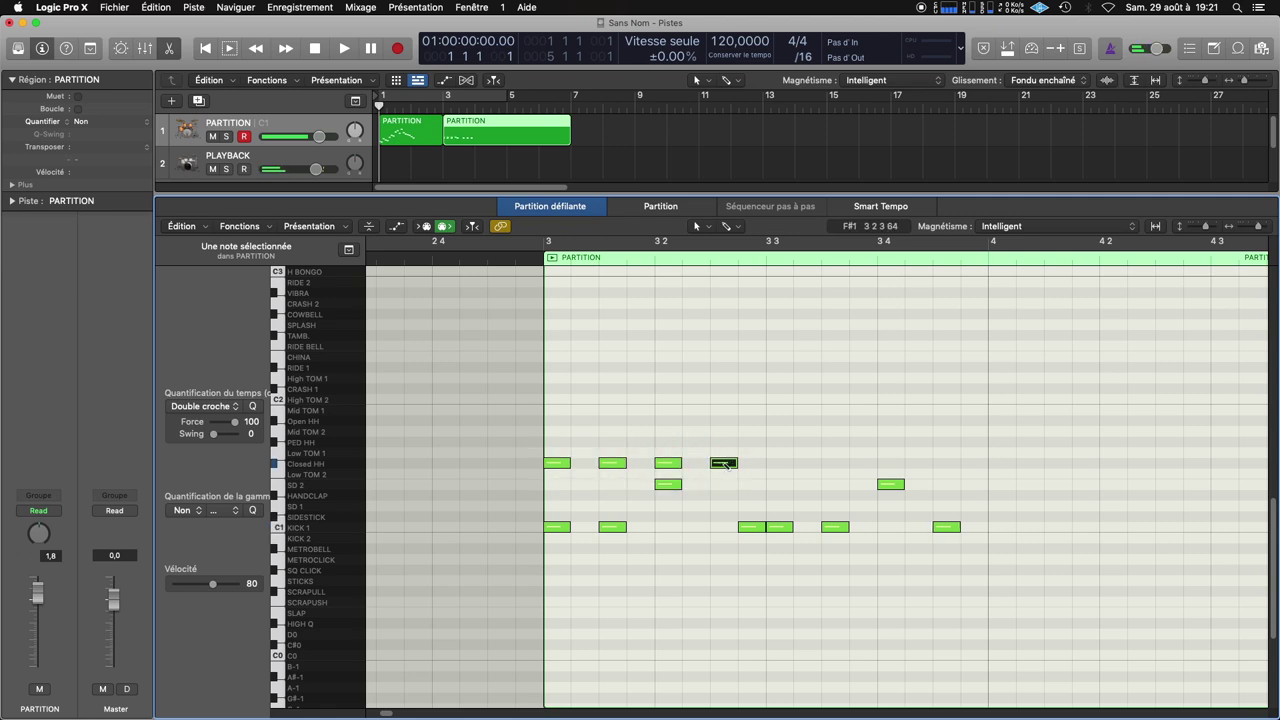
pyautogui.keyDown('super'); pyautogui.click(751, 463); pyautogui.keyUp('super')
pyautogui.keyDown('super'); pyautogui.click(806, 463); pyautogui.keyUp('super')
pyautogui.keyDown('super'); pyautogui.click(862, 463); pyautogui.keyUp('super')
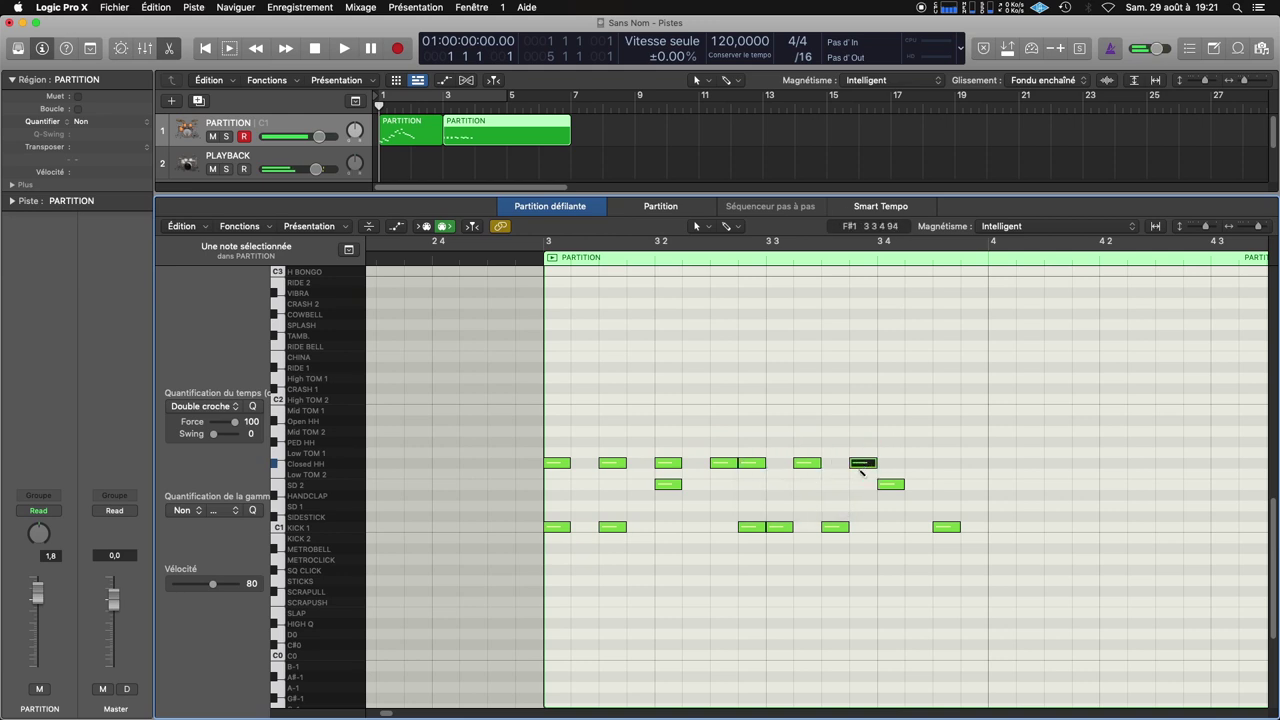
pyautogui.keyDown('super'); pyautogui.click(946, 463); pyautogui.keyUp('super')
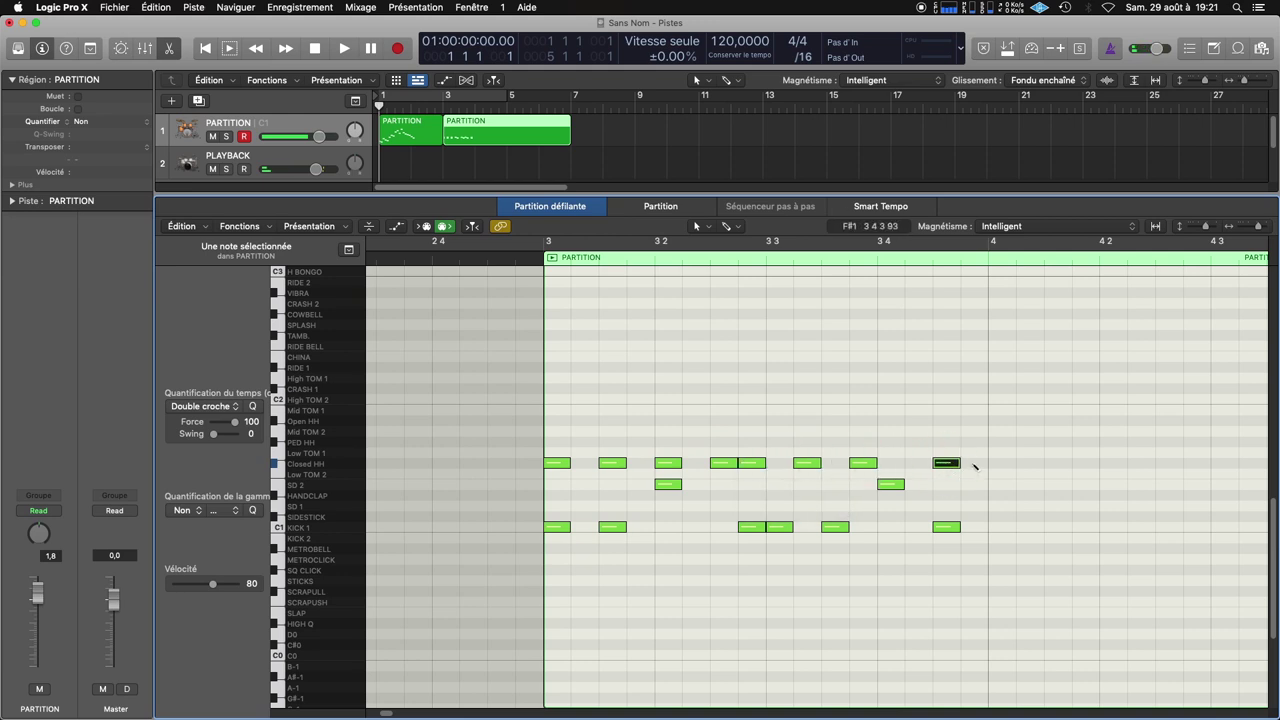
pyautogui.keyDown('super'); pyautogui.click(973, 463); pyautogui.keyUp('super')
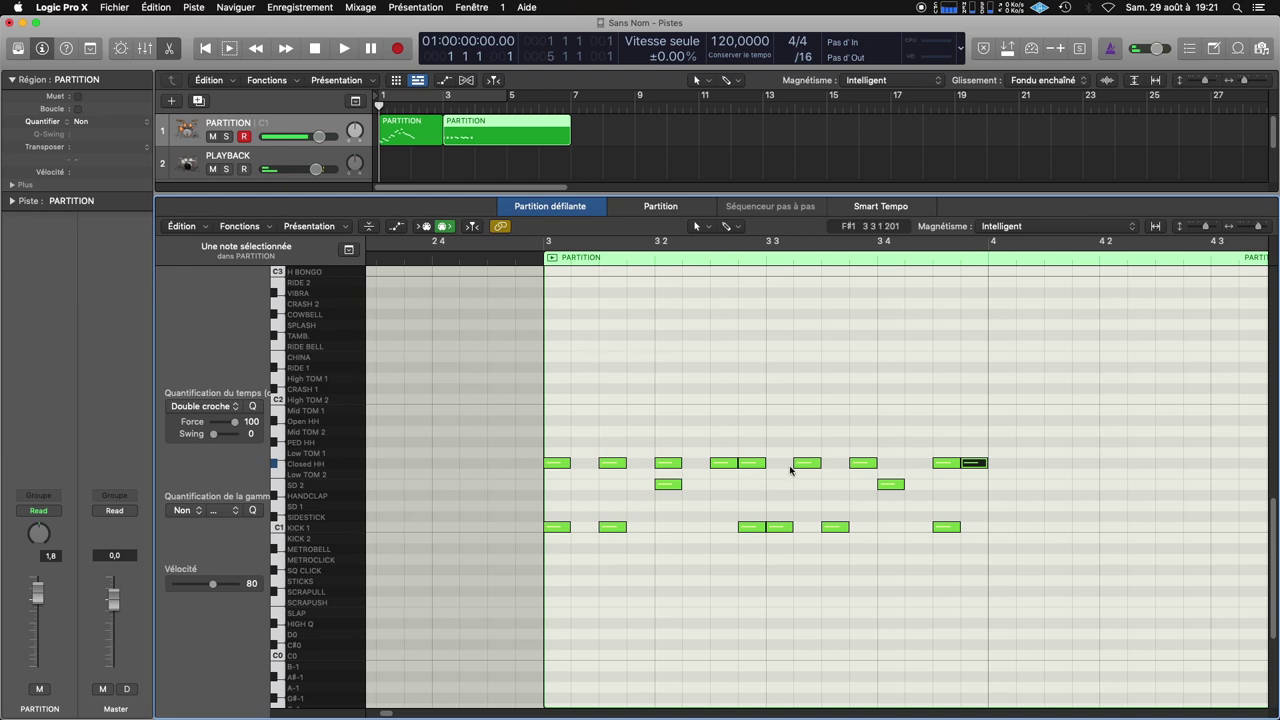
# Shift the last four Closed HH notes of bar 3 earlier so they fall on 3 3 1, 3 3 3, 3 4 1 and 3 4 3
pyautogui.moveTo(802, 432); pyautogui.dragTo(975, 470)
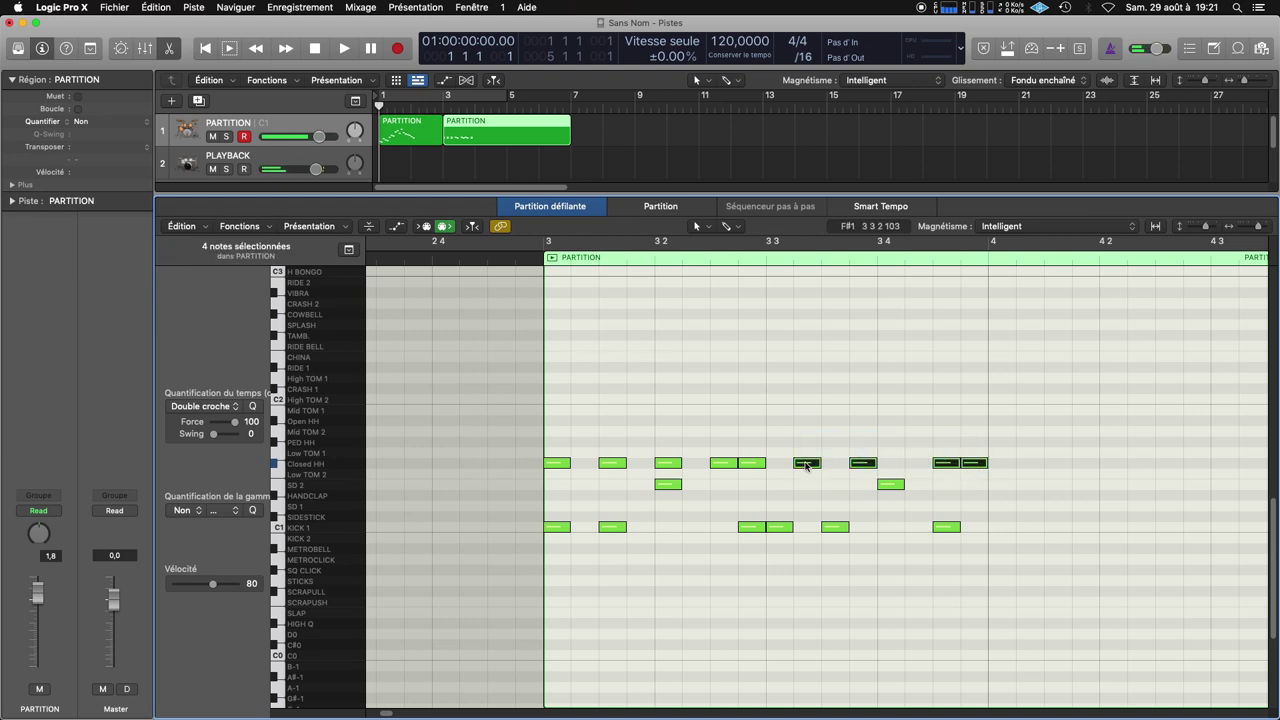
pyautogui.moveTo(807, 464); pyautogui.dragTo(779, 464)
pyautogui.click(931, 443)
pyautogui.moveTo(922, 466); pyautogui.dragTo(891, 466)
pyautogui.click(772, 395)
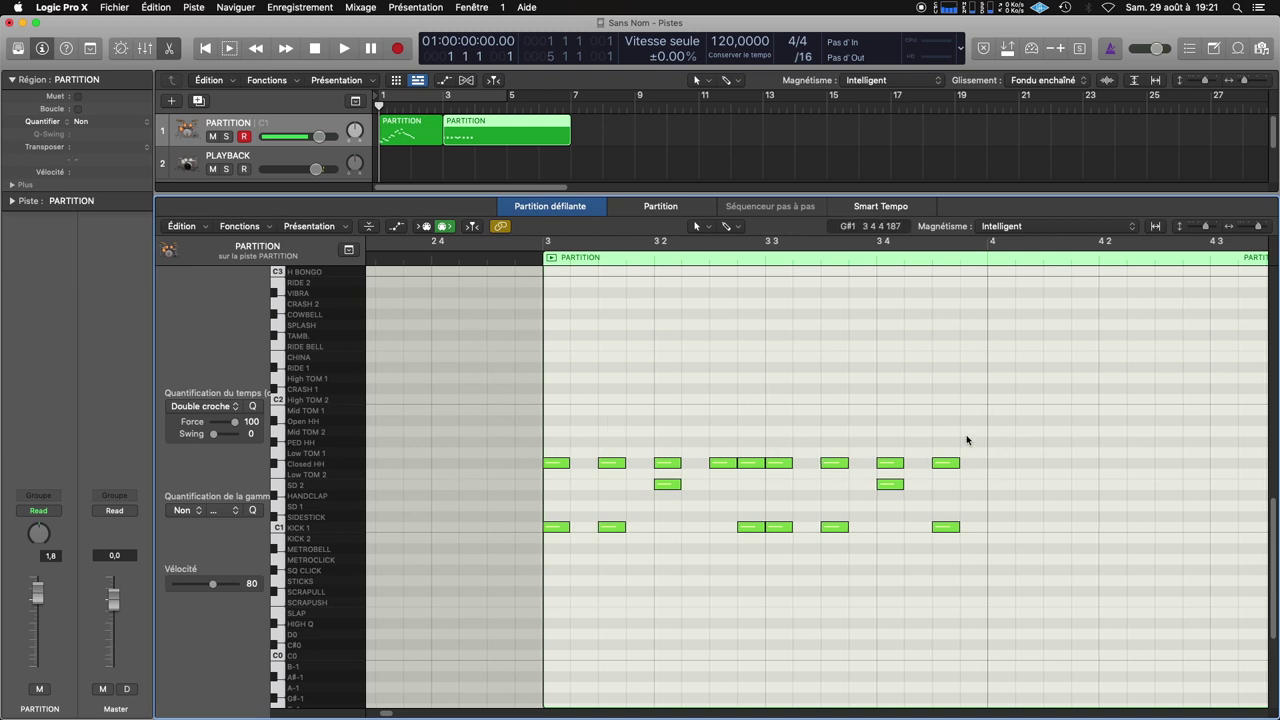
# Check bar 3 in the score, and repeat all its notes into bar 4 in the piano roll
pyautogui.click(662, 208)
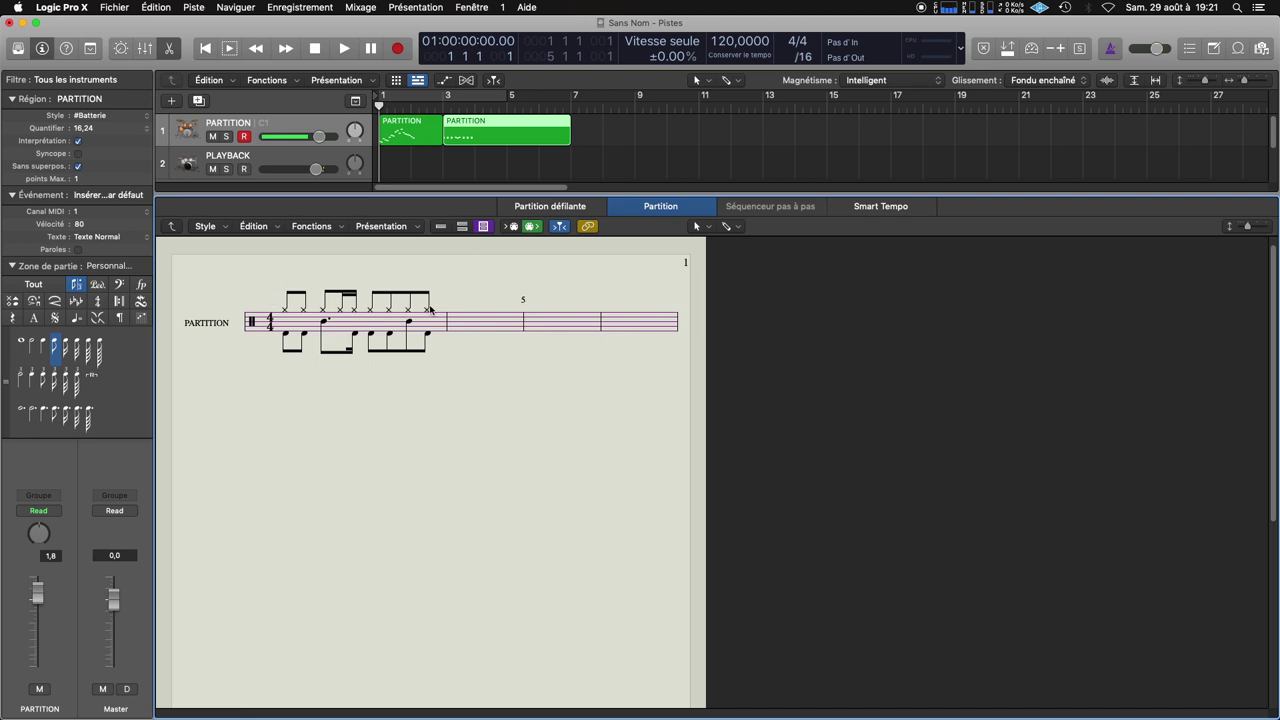
pyautogui.click(549, 208)
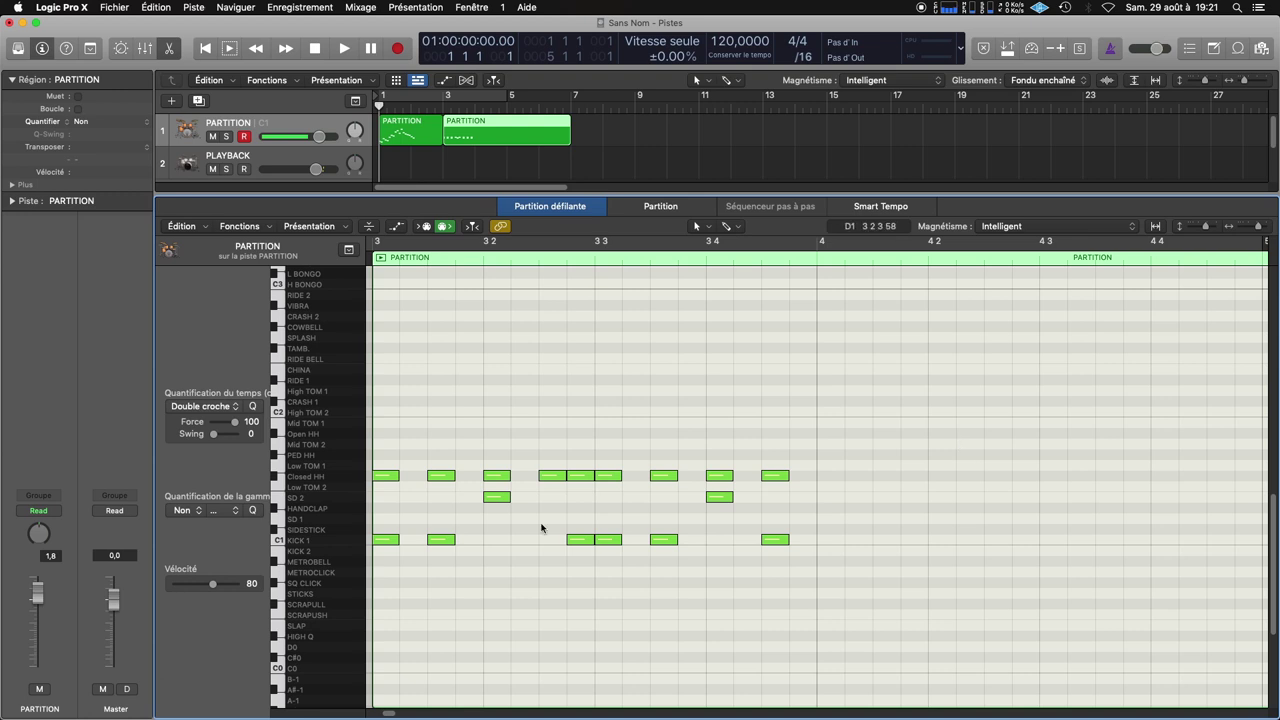
pyautogui.moveTo(800, 397); pyautogui.dragTo(388, 600)
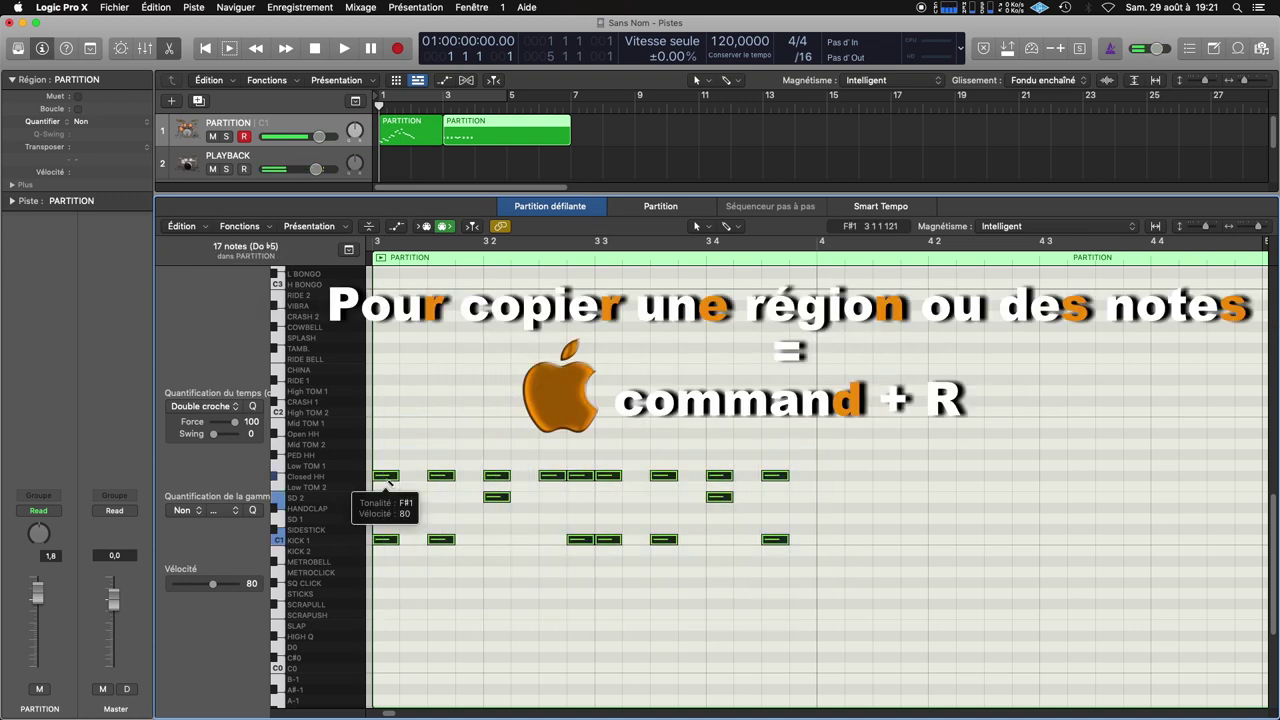
pyautogui.press('super+r')
pyautogui.hscroll(2, 985, 570)
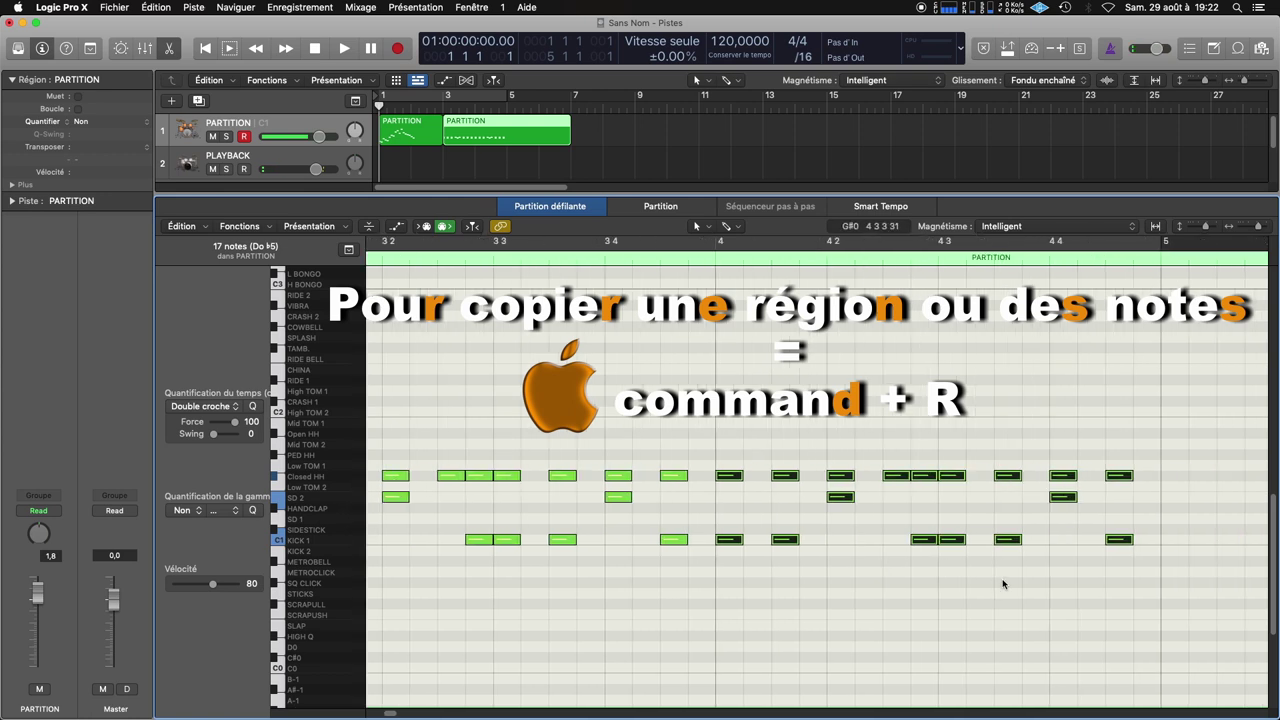
# Move bar 4's Closed HH notes up to RIDE 1, and shift the two ride notes around beat 2 earlier to 4 1 4 and 4 2 1
pyautogui.moveTo(720, 452); pyautogui.dragTo(1117, 487)
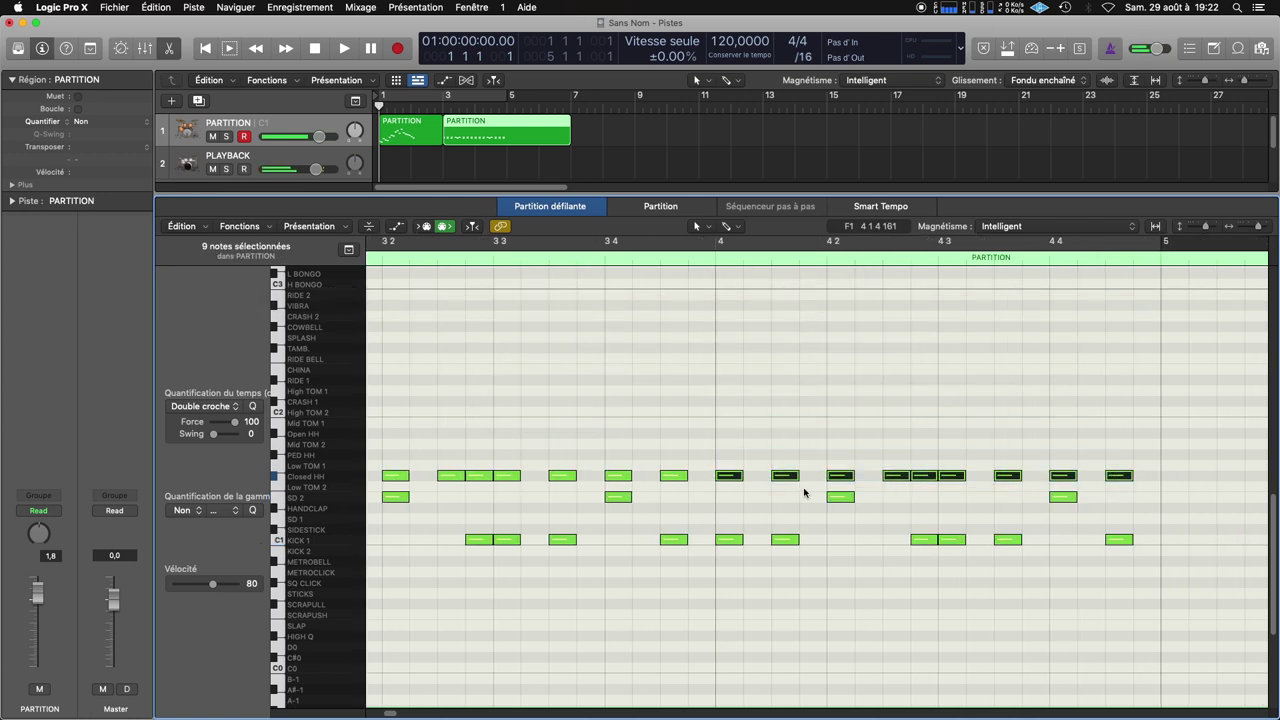
pyautogui.moveTo(731, 467); pyautogui.dragTo(731, 380)
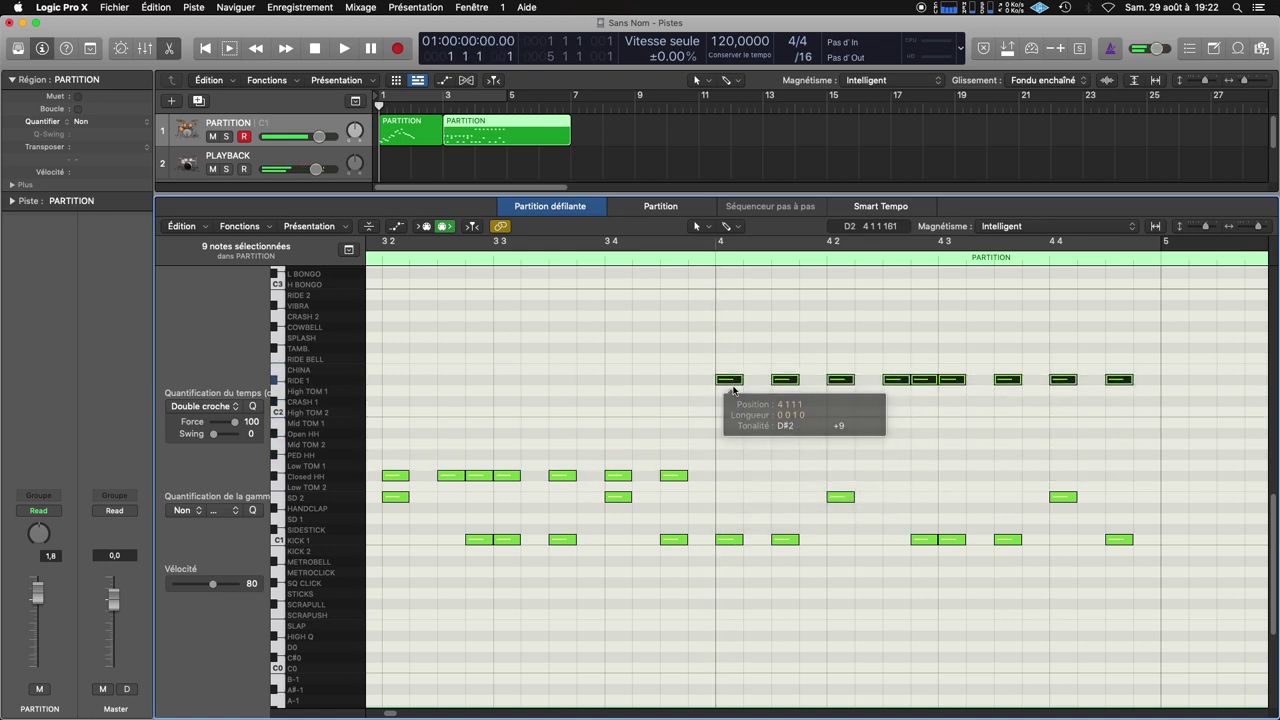
pyautogui.click(837, 393)
pyautogui.moveTo(838, 380)
pyautogui.mouseDown()
pyautogui.moveTo(809, 366)
pyautogui.moveTo(814, 380)
pyautogui.mouseUp()
pyautogui.moveTo(891, 380); pyautogui.dragTo(838, 380)
# Move the ride note on beat 1 of bar 4 to CRASH 2 and the one on beat 2 to RIDE BELL
pyautogui.moveTo(730, 384); pyautogui.dragTo(730, 372)
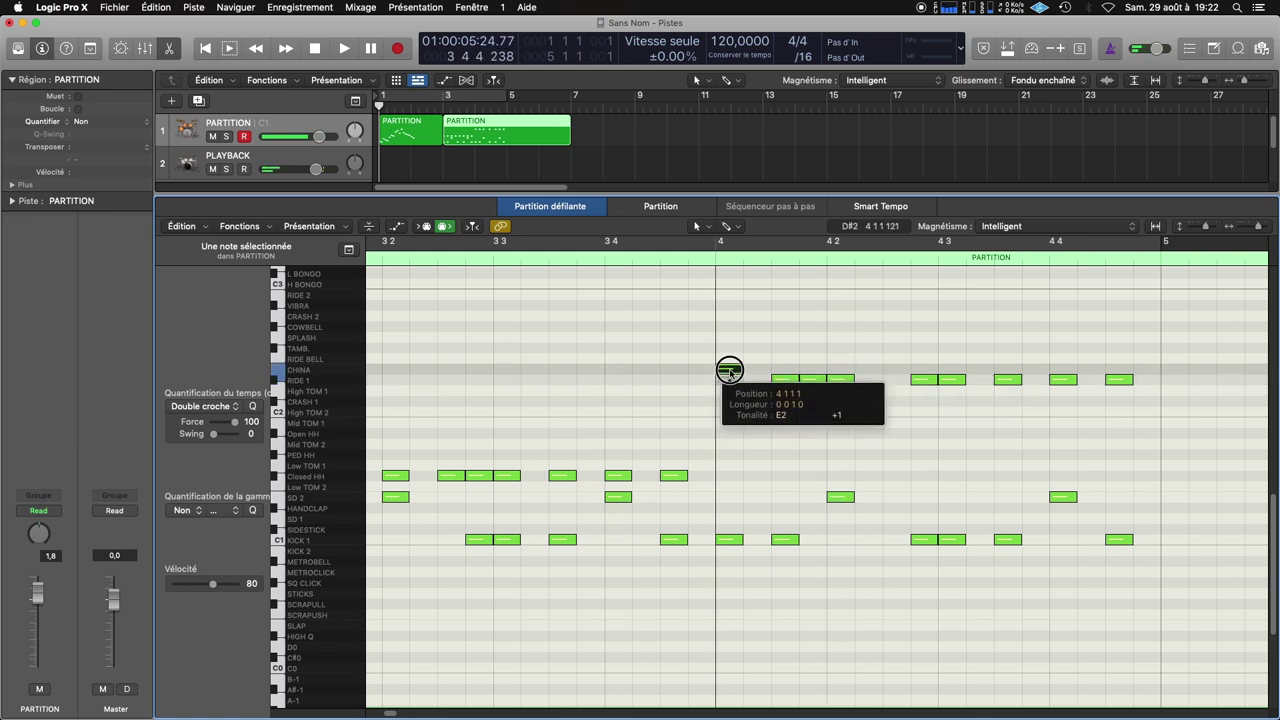
pyautogui.moveTo(730, 372); pyautogui.dragTo(730, 316)
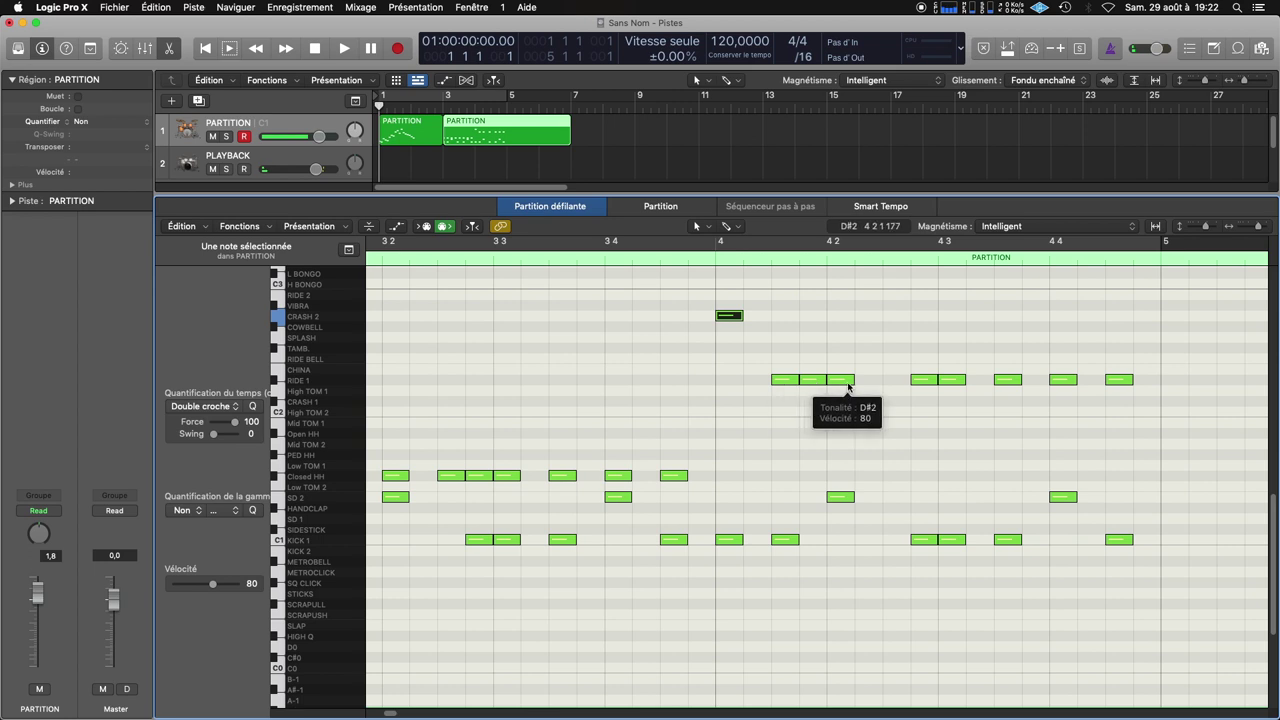
pyautogui.moveTo(841, 382); pyautogui.dragTo(842, 360)
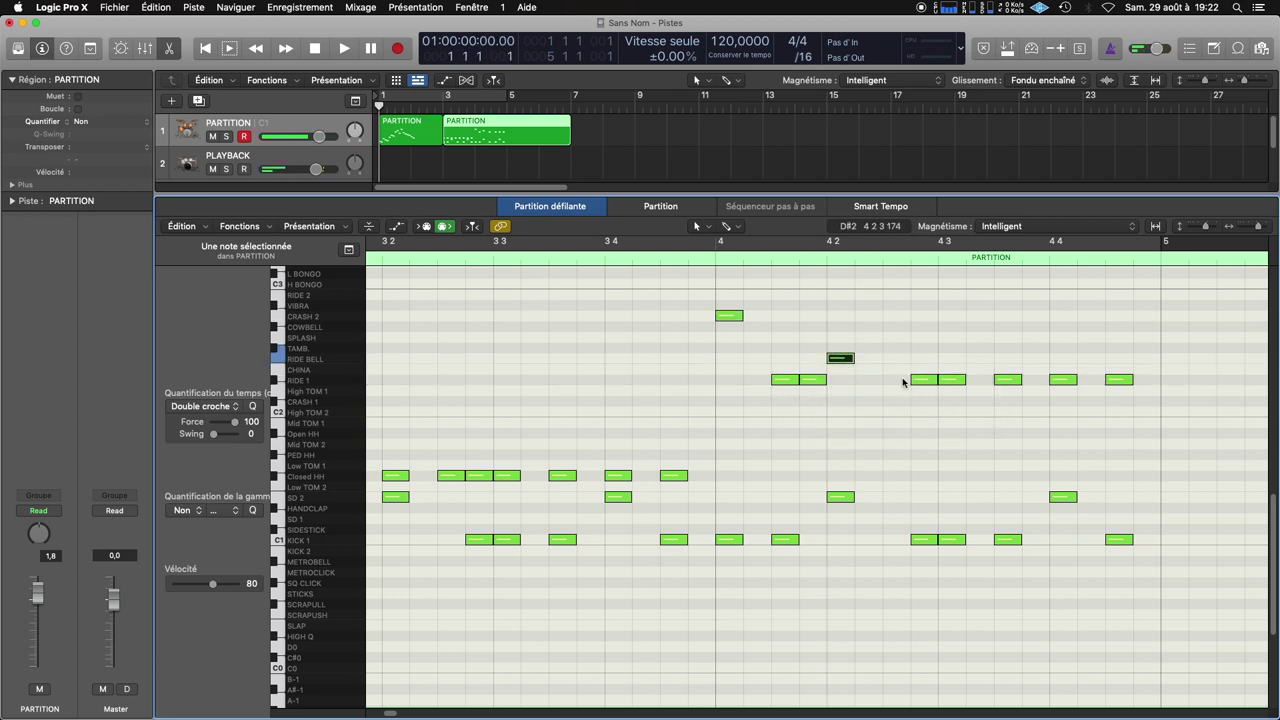
# Add RIDE 1 notes at 4 2 3, 4 3 4 and 4 4 4, and move the ride notes on beats 3 and 4 to RIDE BELL
pyautogui.keyDown('super'); pyautogui.click(903, 382); pyautogui.keyUp('super')
pyautogui.moveTo(950, 382); pyautogui.dragTo(949, 358)
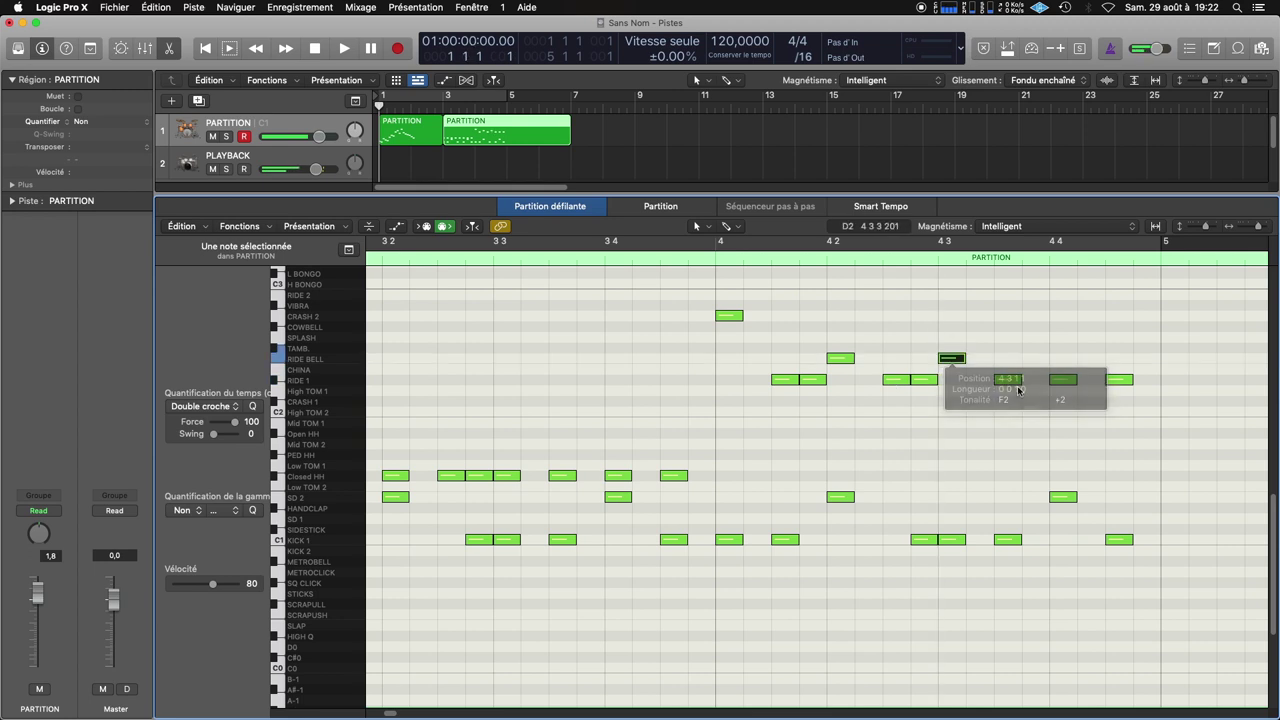
pyautogui.keyDown('super'); pyautogui.click(1037, 382); pyautogui.keyUp('super')
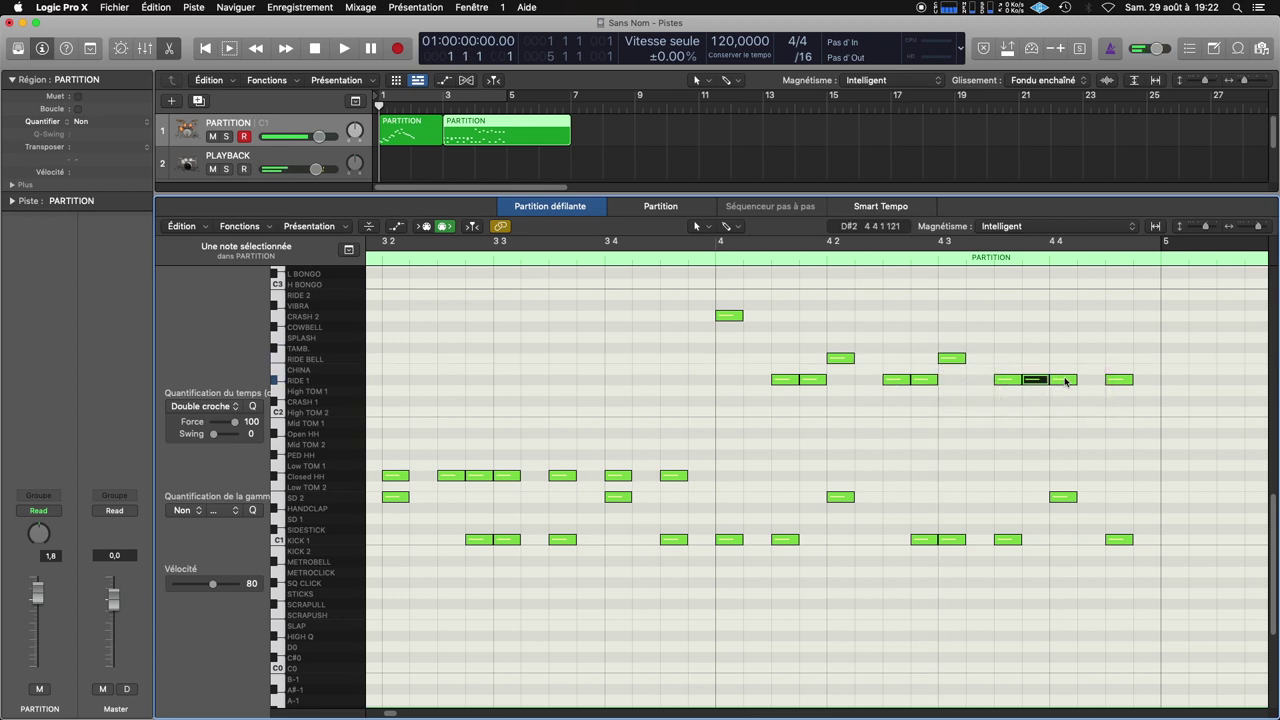
pyautogui.moveTo(1065, 381); pyautogui.dragTo(1064, 360)
pyautogui.hscroll(5, 1092, 401)
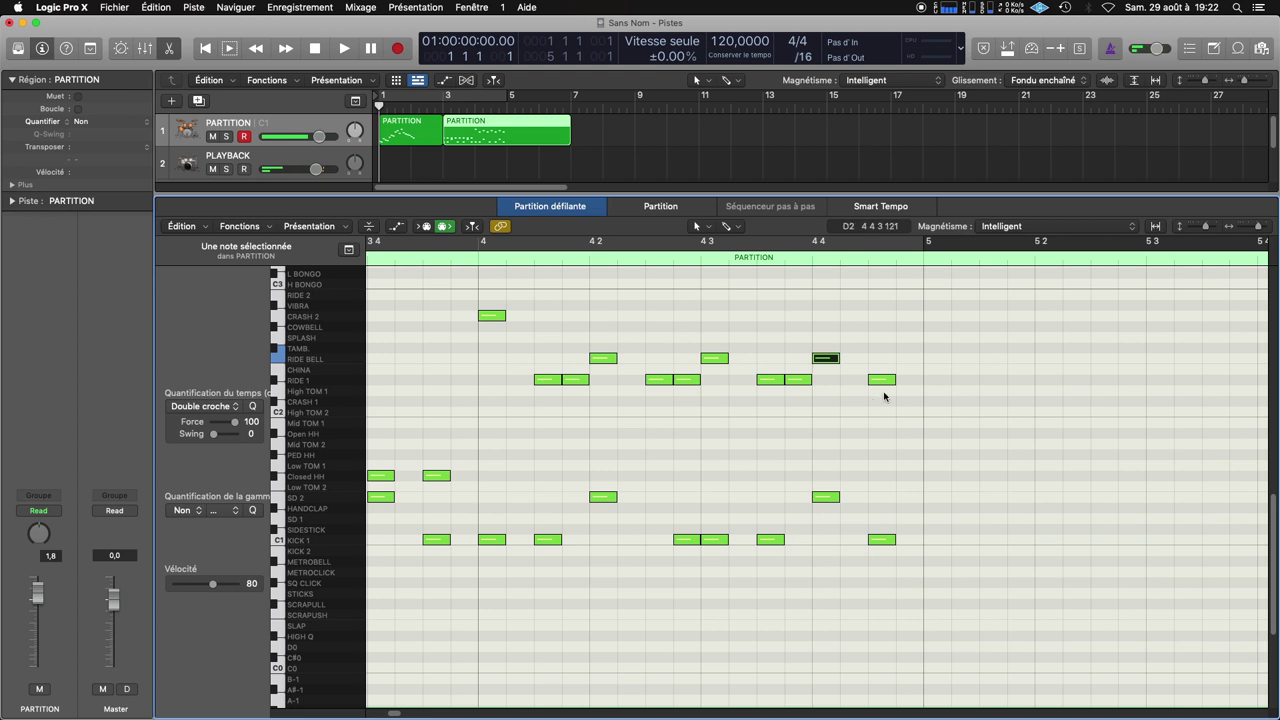
pyautogui.keyDown('super'); pyautogui.click(906, 381); pyautogui.keyUp('super')
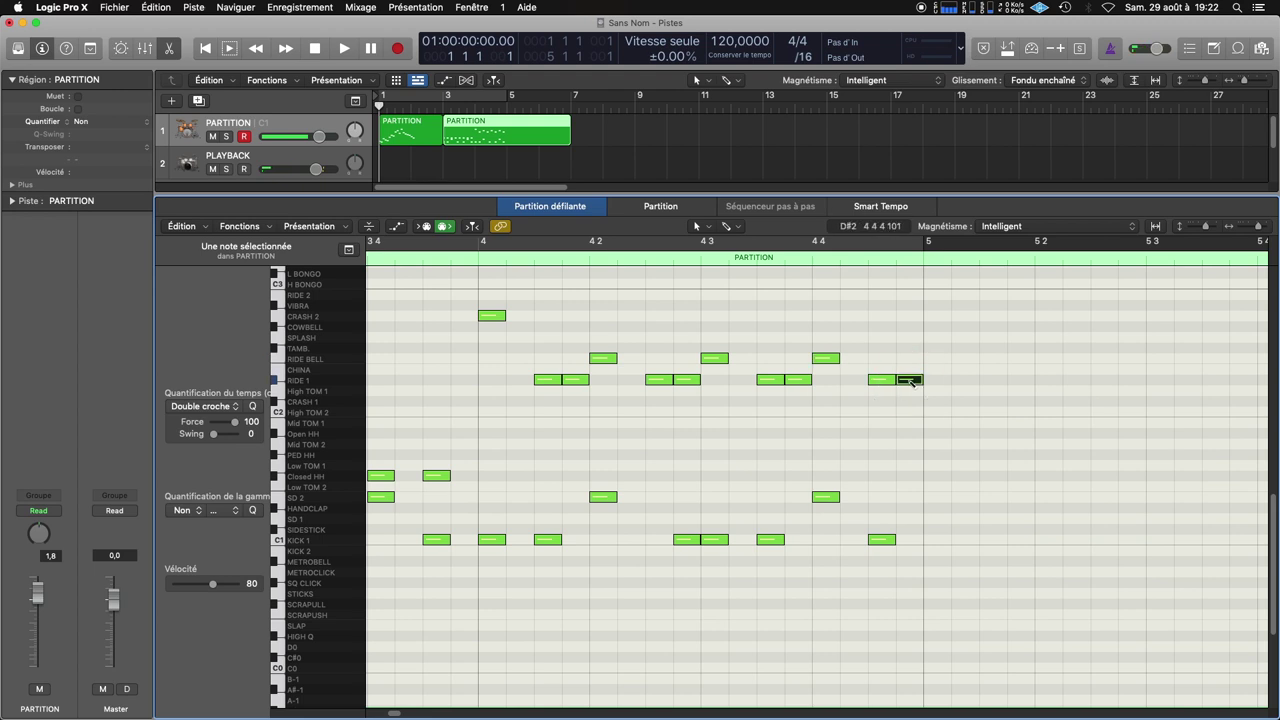
# Add KICK 1 and CRASH 1 notes on the first beat of bar 5, and show the region's score
pyautogui.keyDown('super'); pyautogui.click(942, 540); pyautogui.keyUp('super')
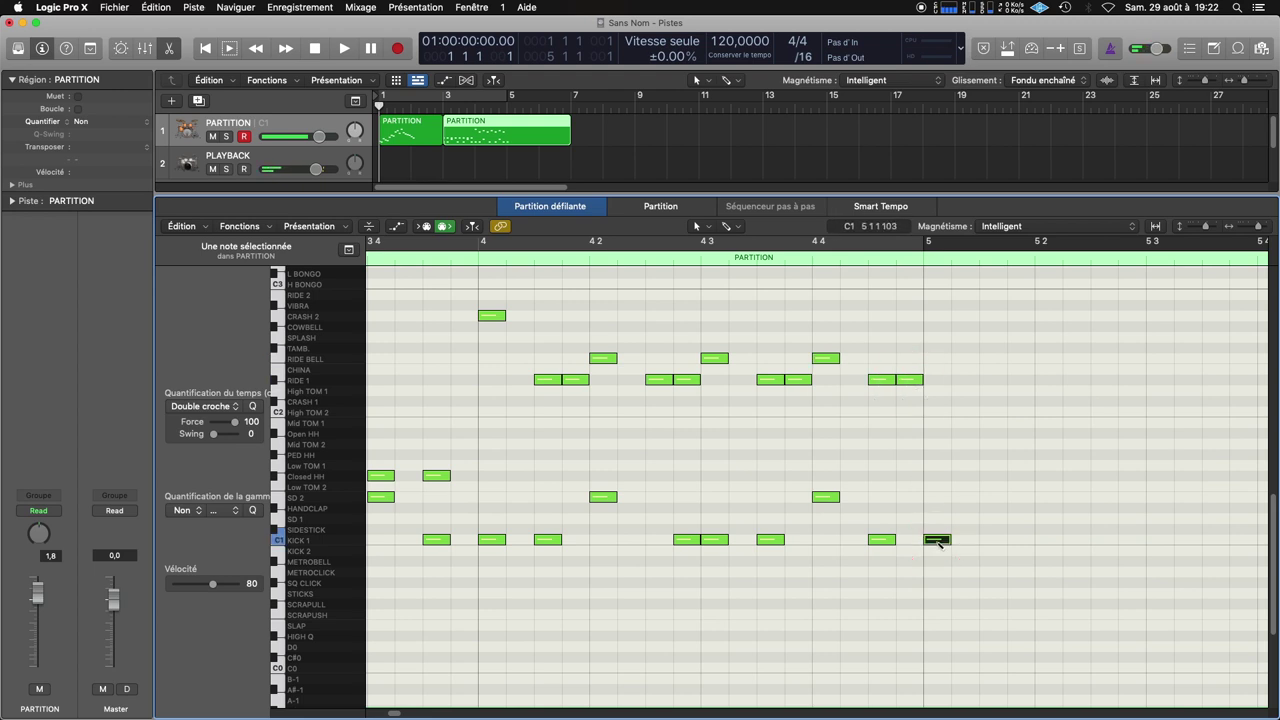
pyautogui.keyDown('super'); pyautogui.click(930, 401); pyautogui.keyUp('super')
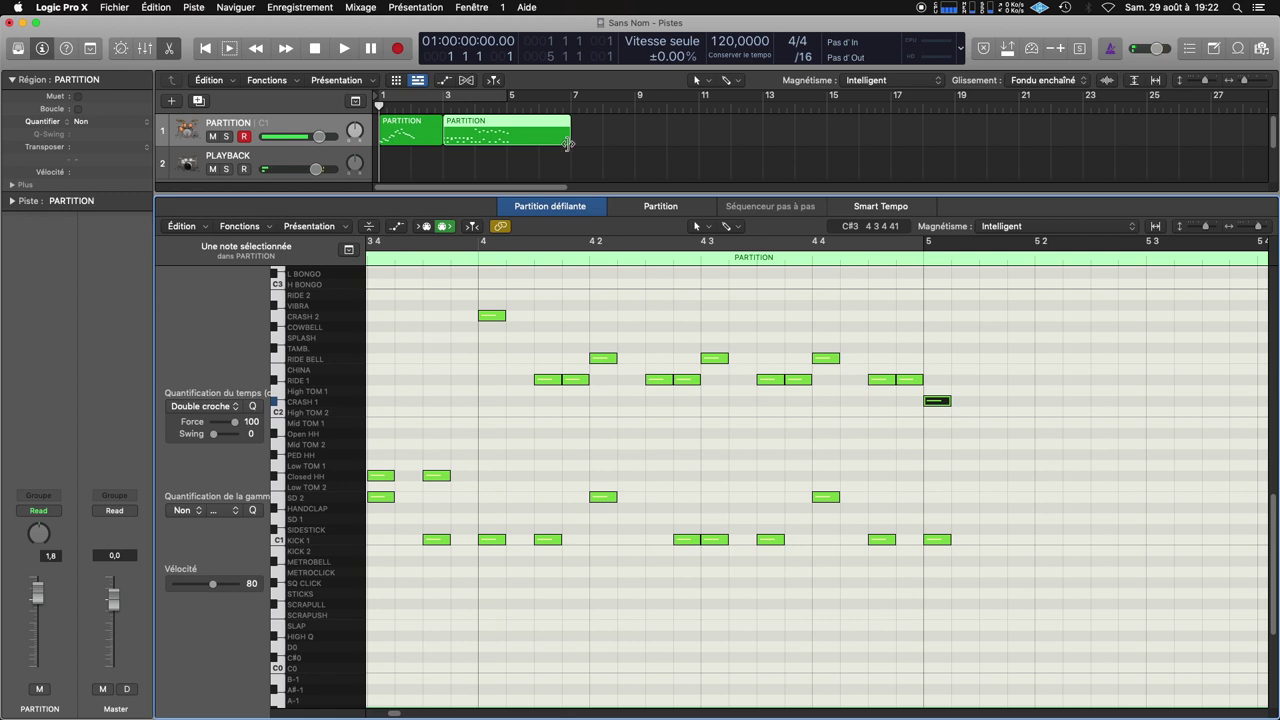
pyautogui.click(660, 206)
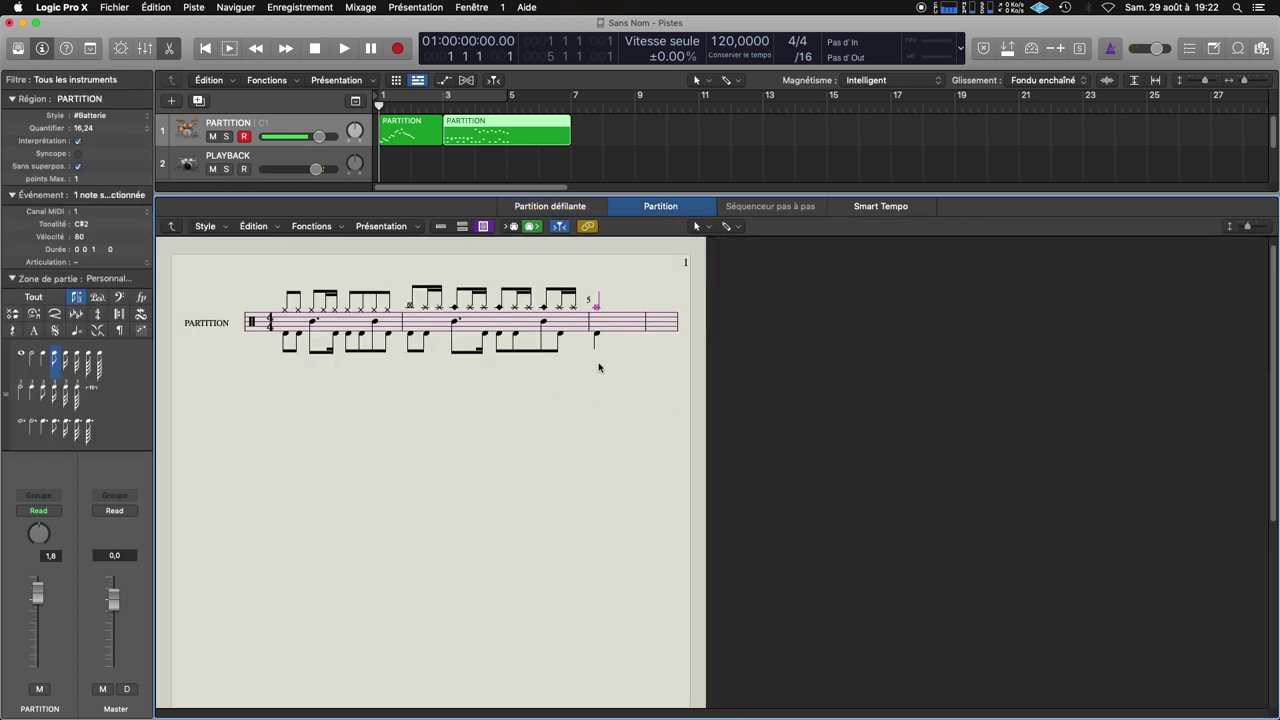
# Compare the scores of the first and second PARTITION regions, and display both regions together in the score
pyautogui.click(630, 352)
pyautogui.doubleClick(630, 352)
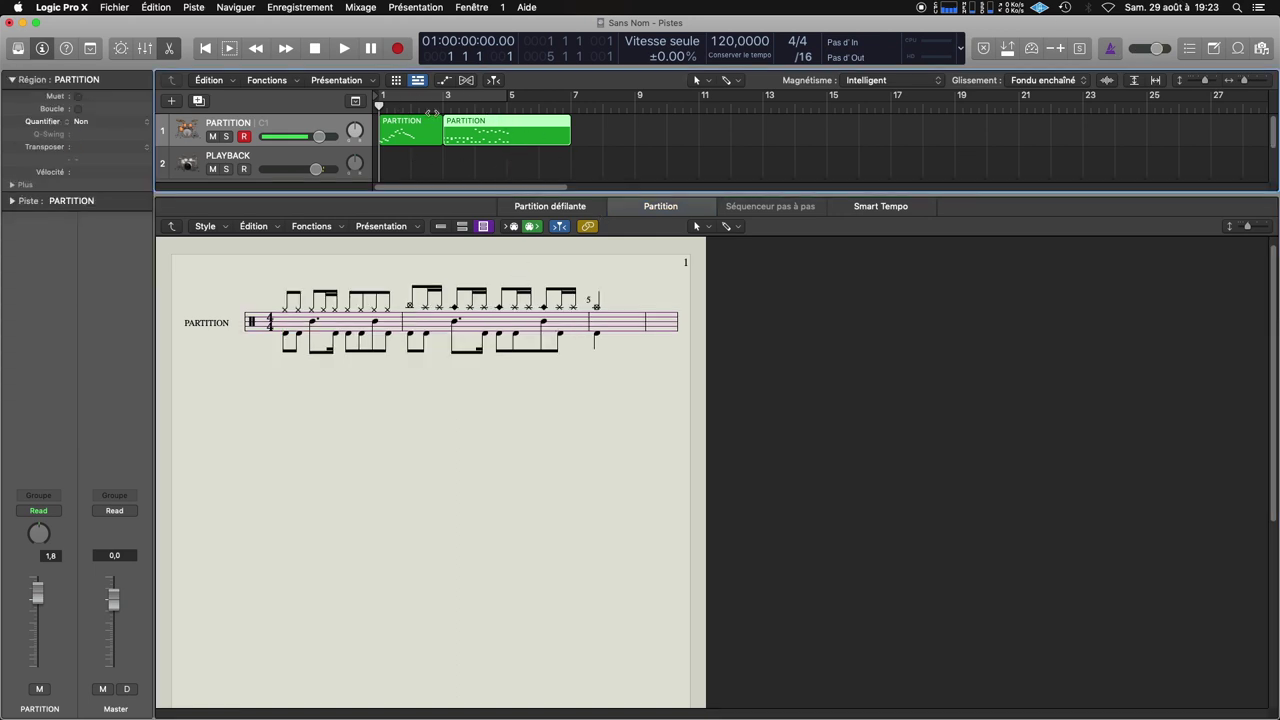
pyautogui.click(409, 124)
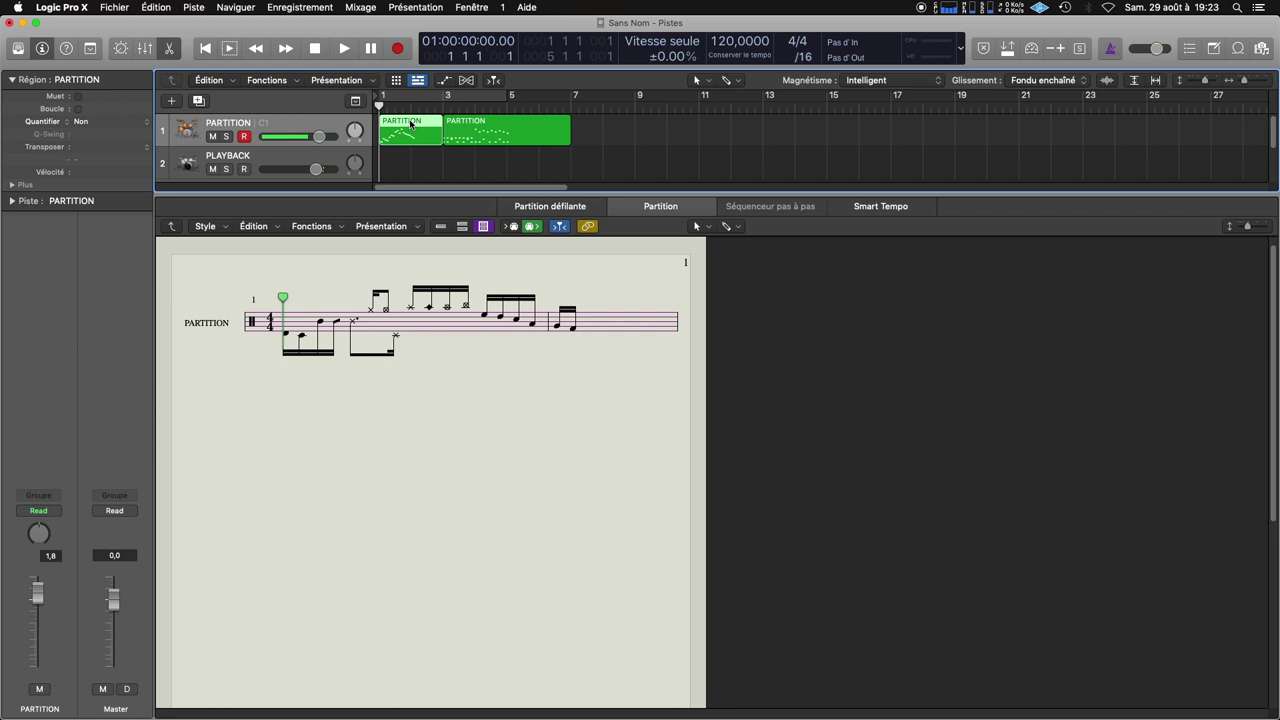
pyautogui.click(512, 120)
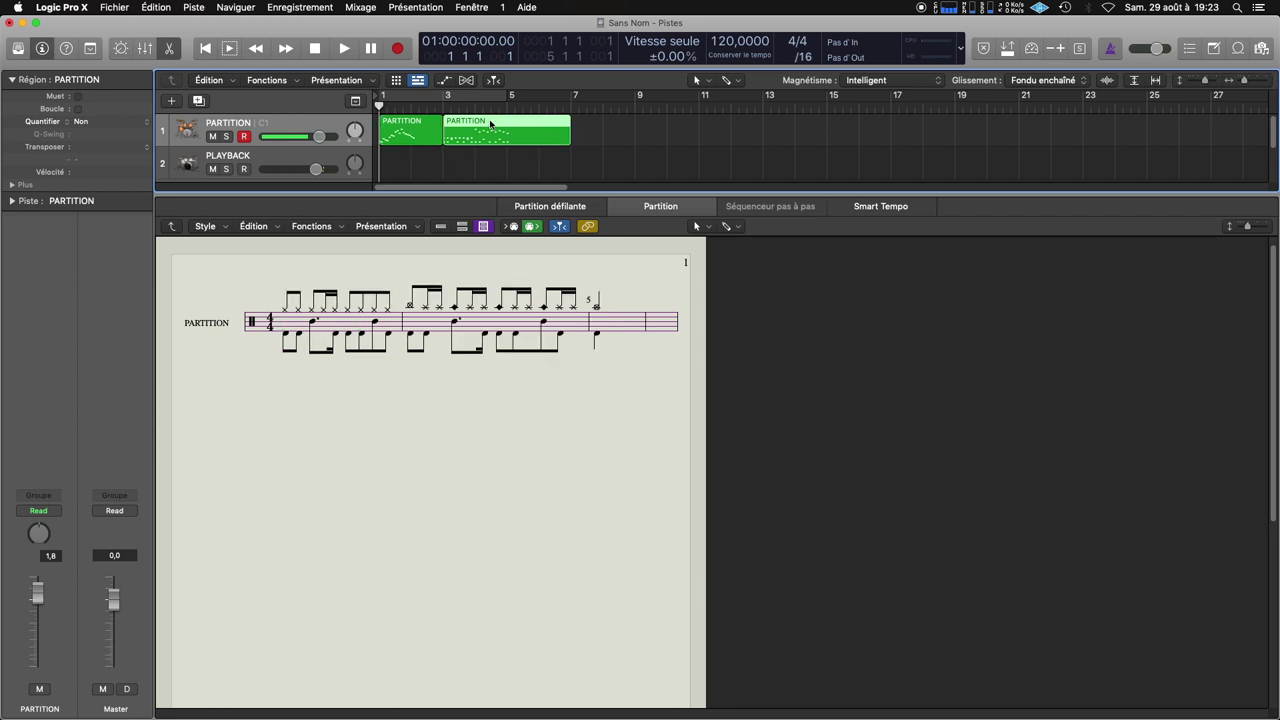
pyautogui.click(411, 124)
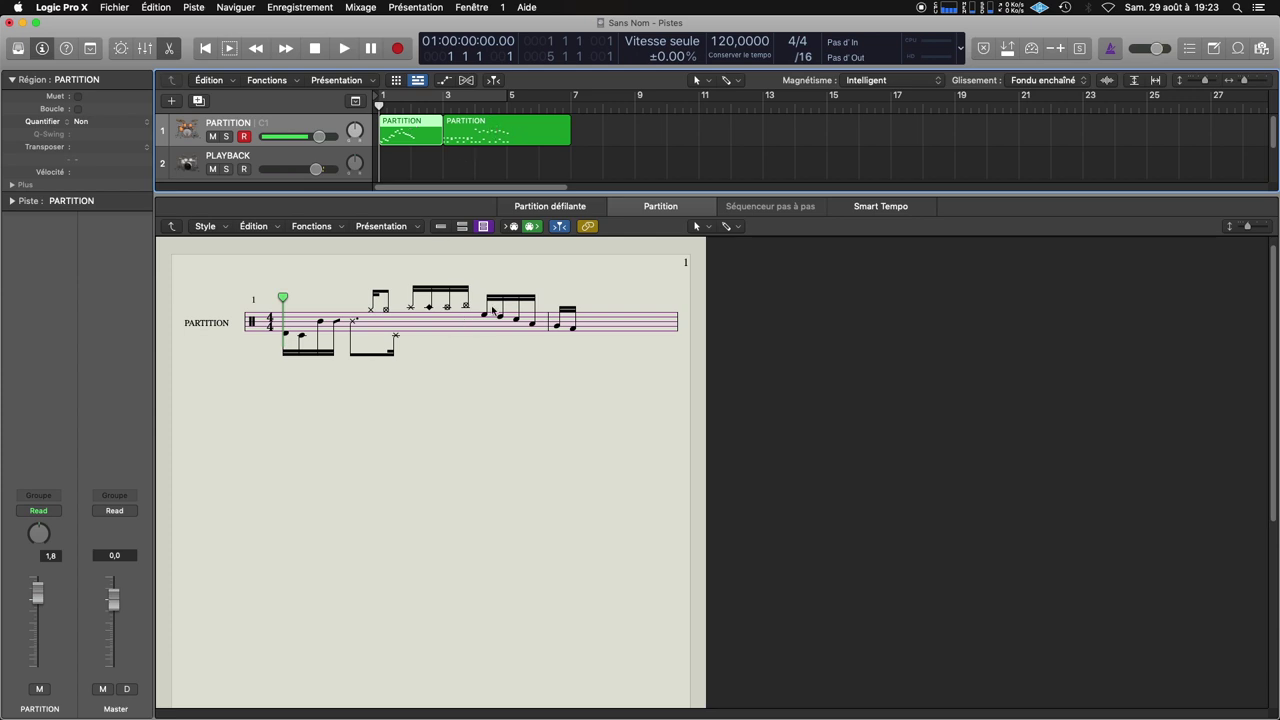
pyautogui.click(504, 129)
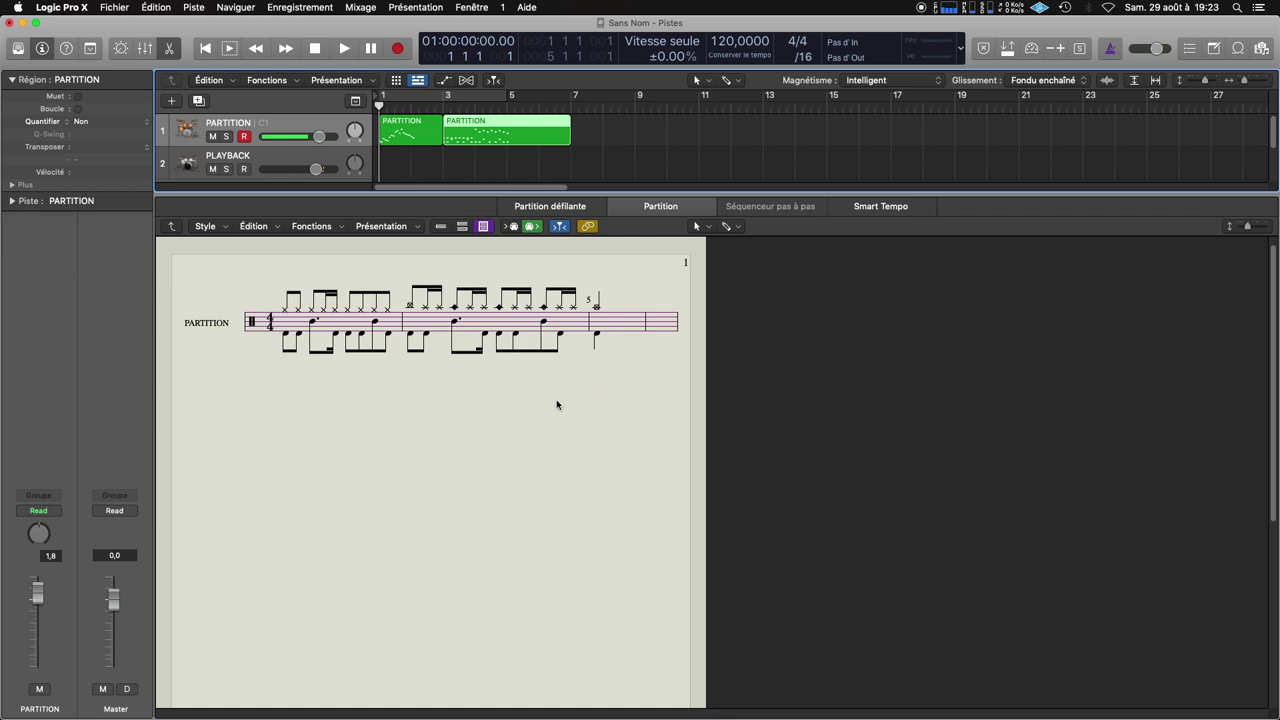
pyautogui.click(467, 415)
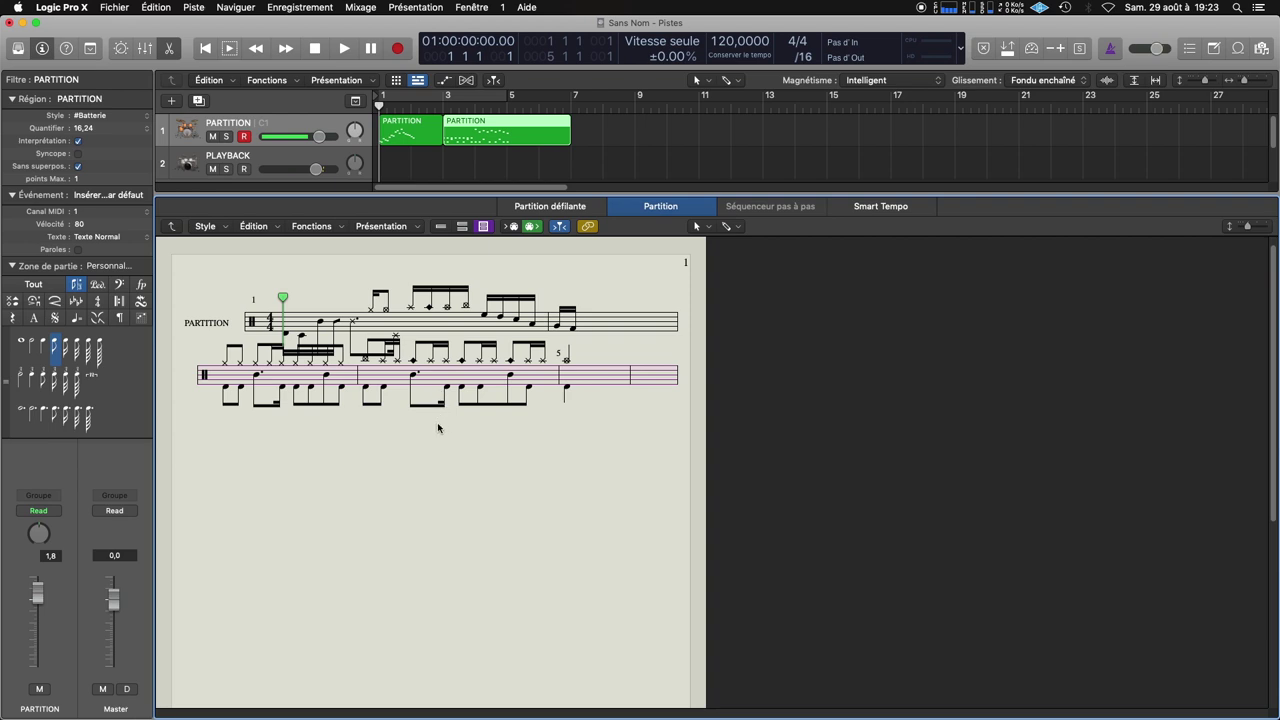
# Set the stem length (Longueur de hampe) to 5 in the project's score style settings and close the settings
pyautogui.click(207, 226)
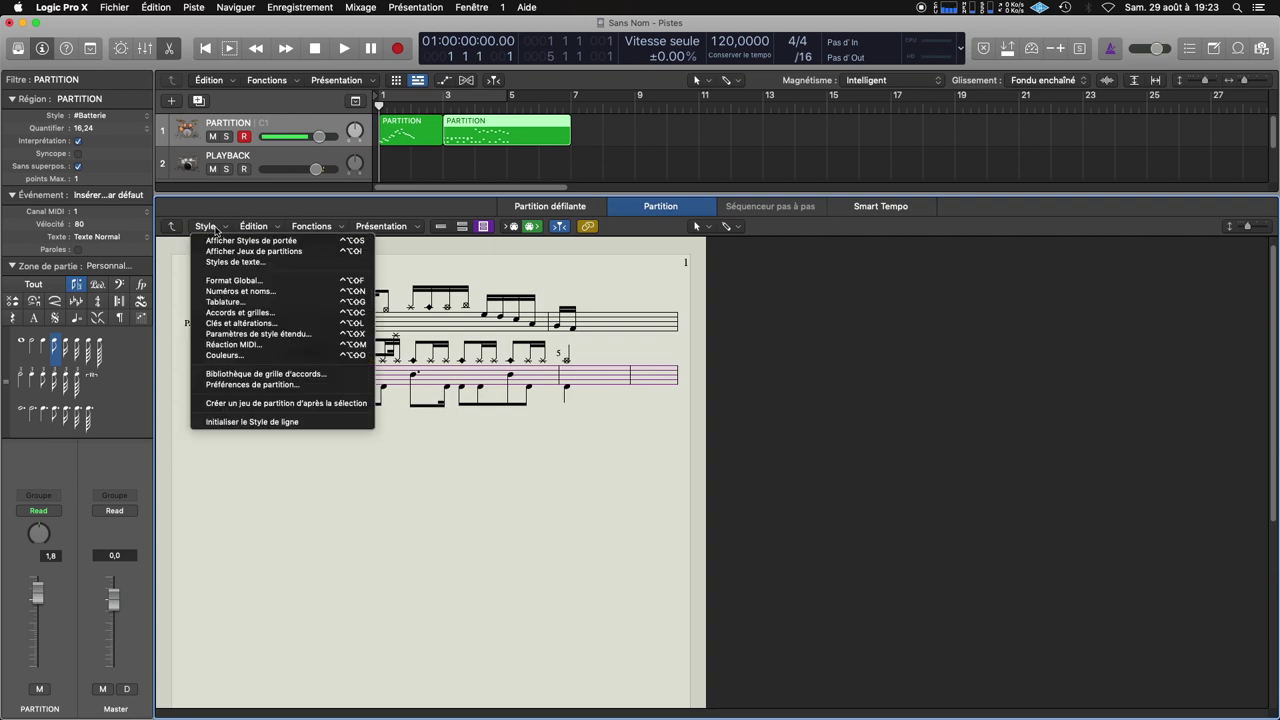
pyautogui.click(245, 282)
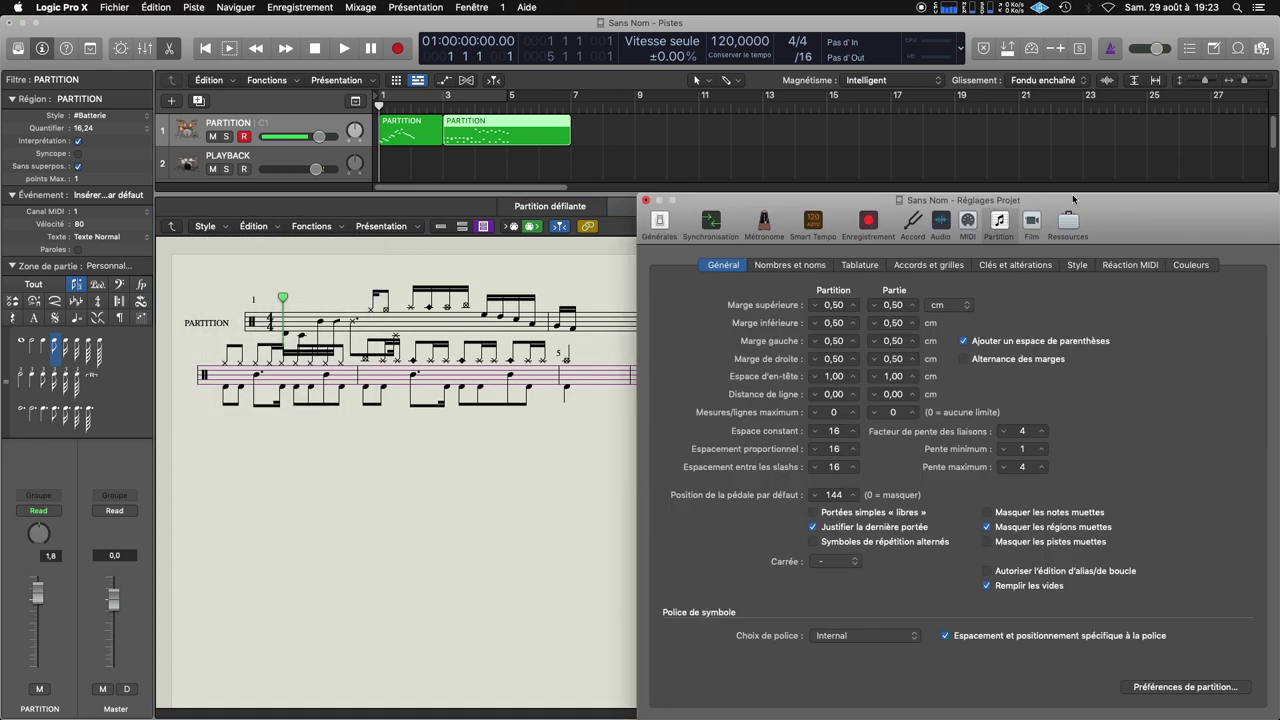
pyautogui.moveTo(1073, 199); pyautogui.dragTo(887, 177)
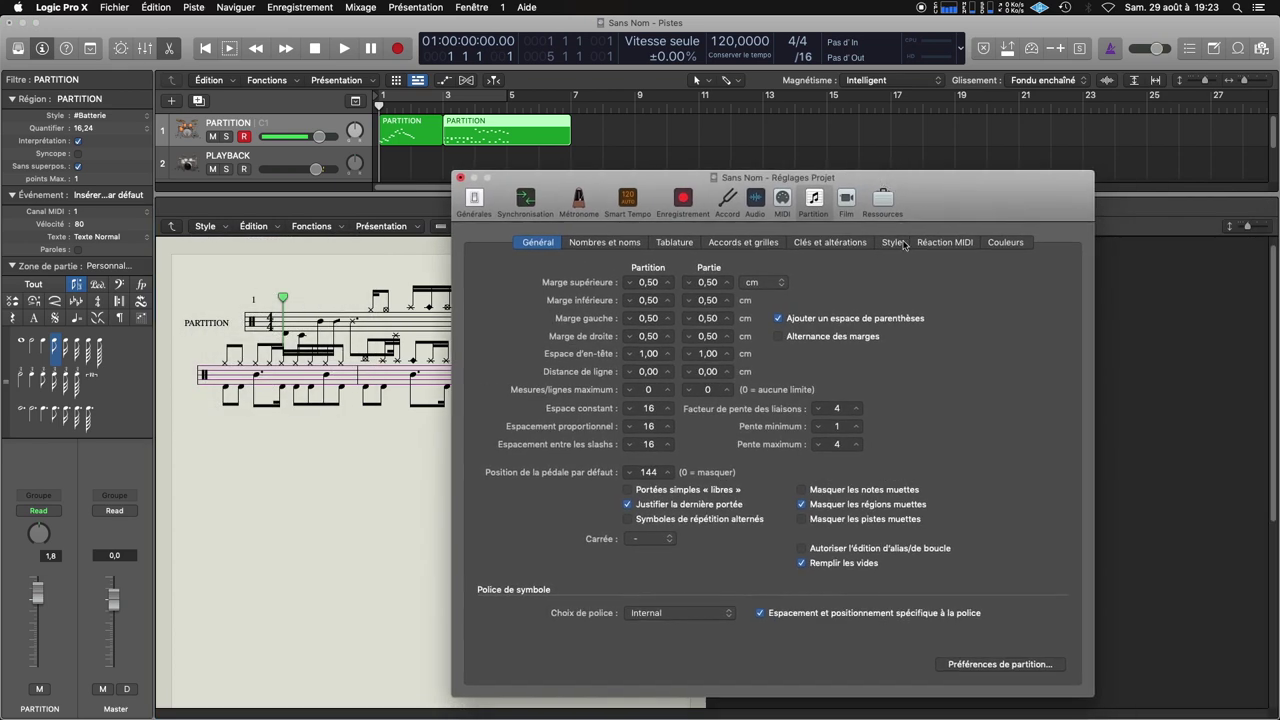
pyautogui.click(893, 245)
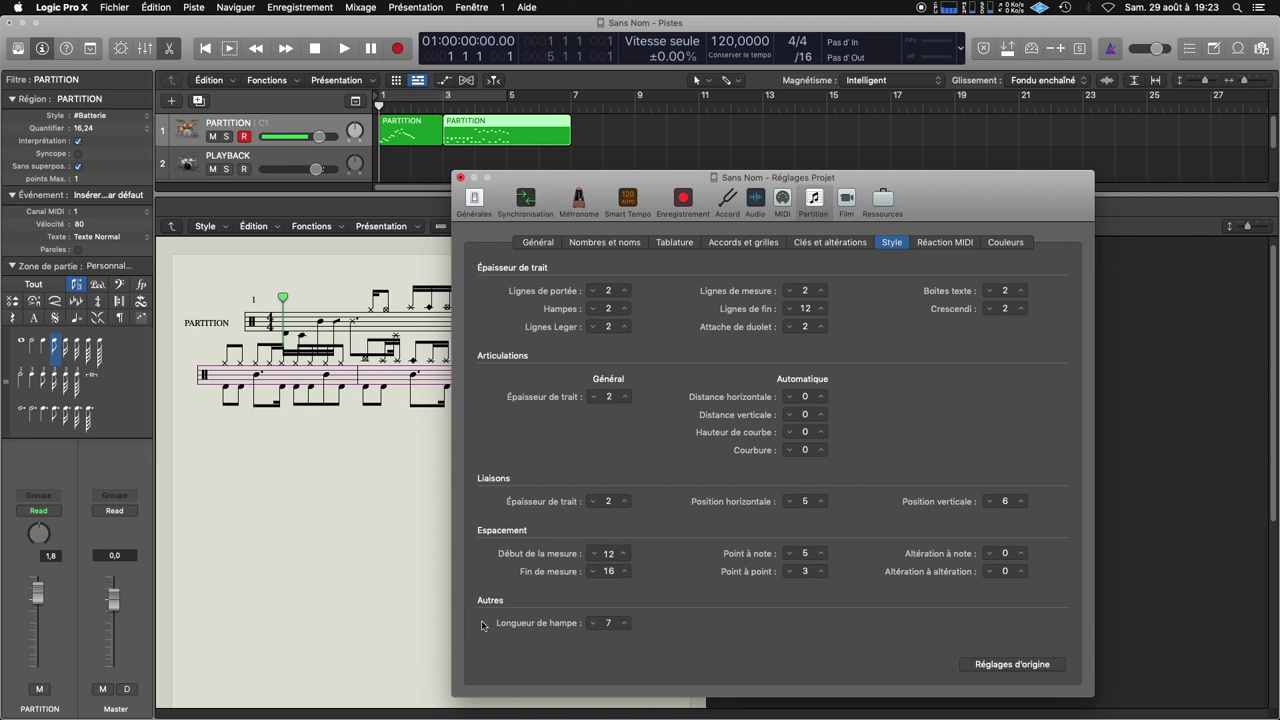
pyautogui.click(594, 626)
pyautogui.click(594, 626)
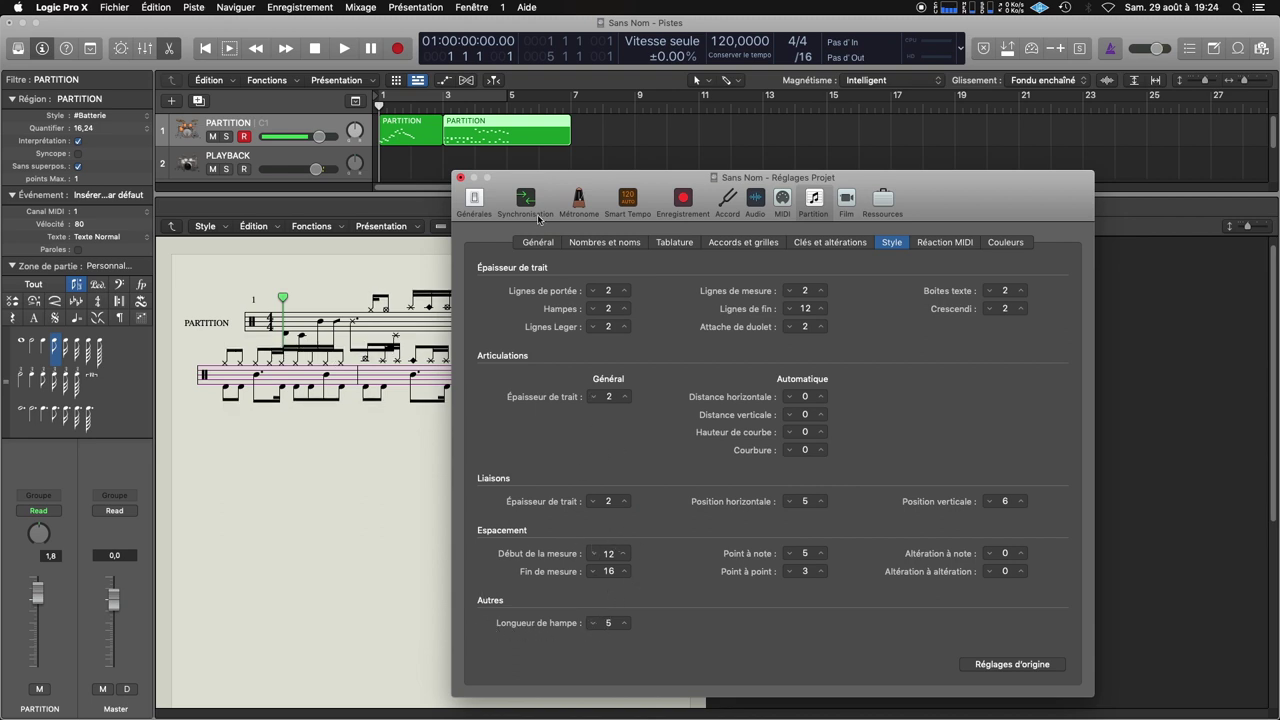
pyautogui.press('super+w')
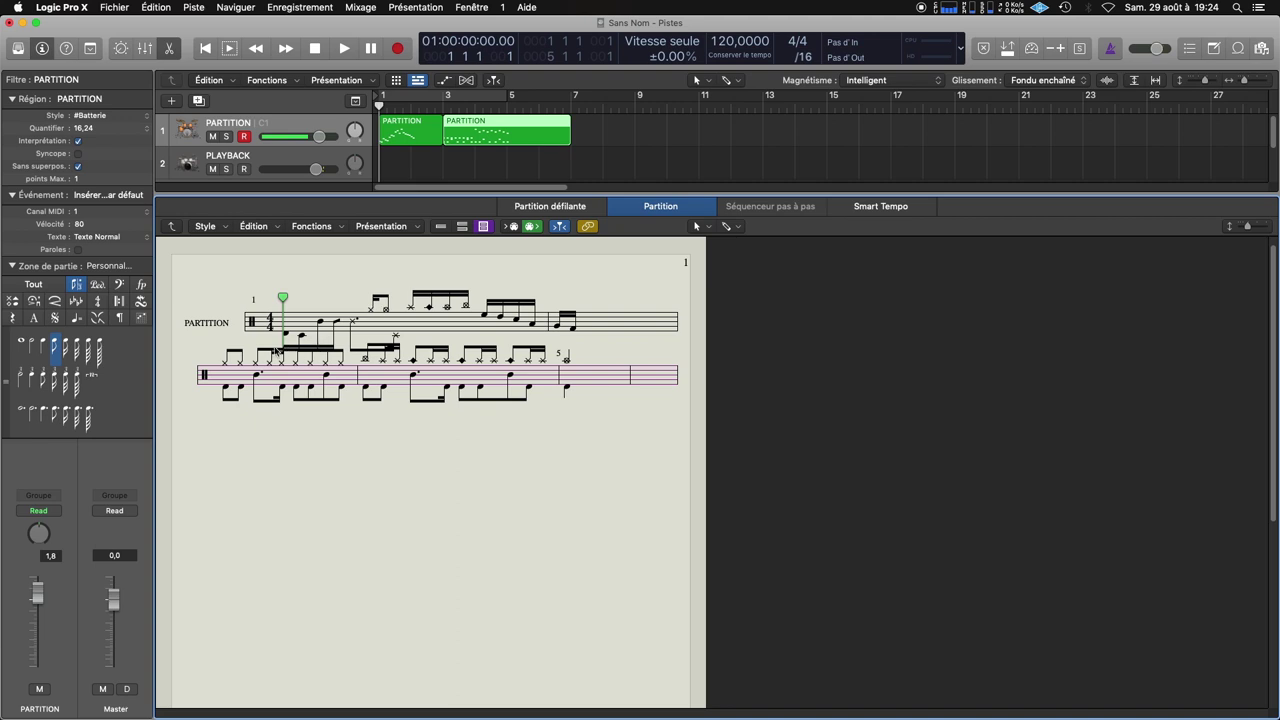
# Set the Batterie staff style's spacing to 120 above and 100 below the staff, and close the staff styles
pyautogui.click(206, 226)
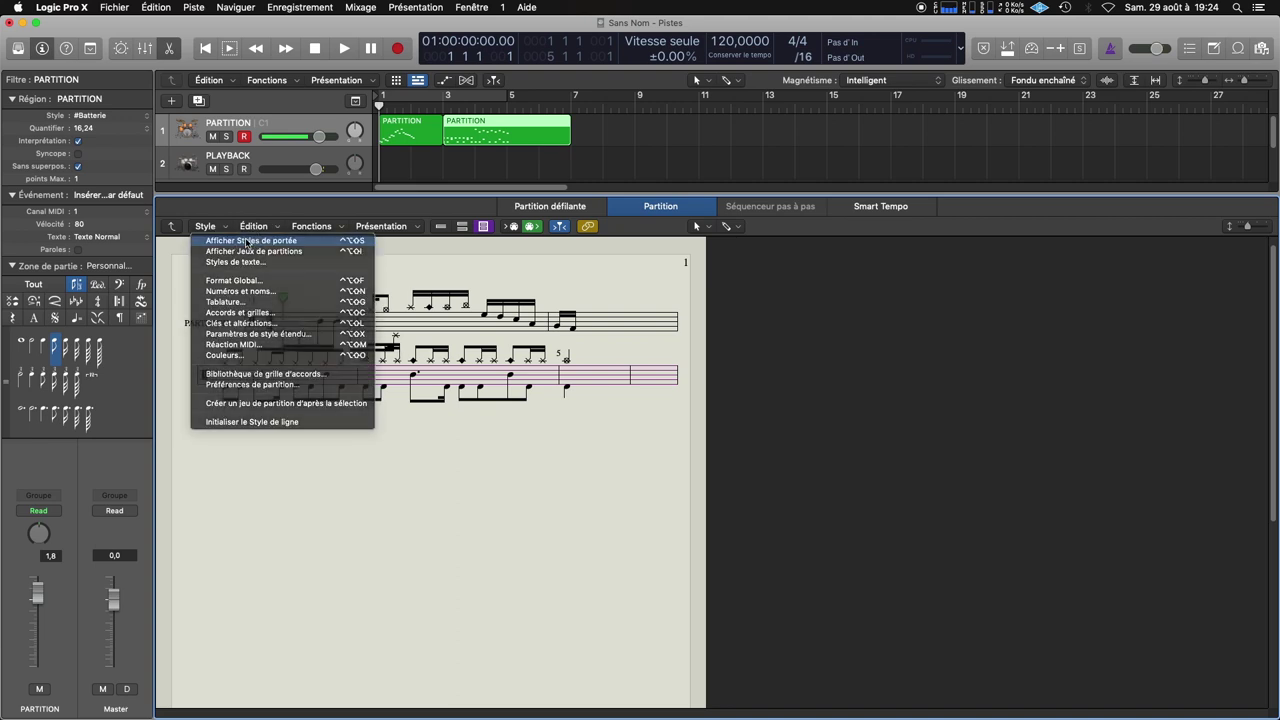
pyautogui.click(247, 241)
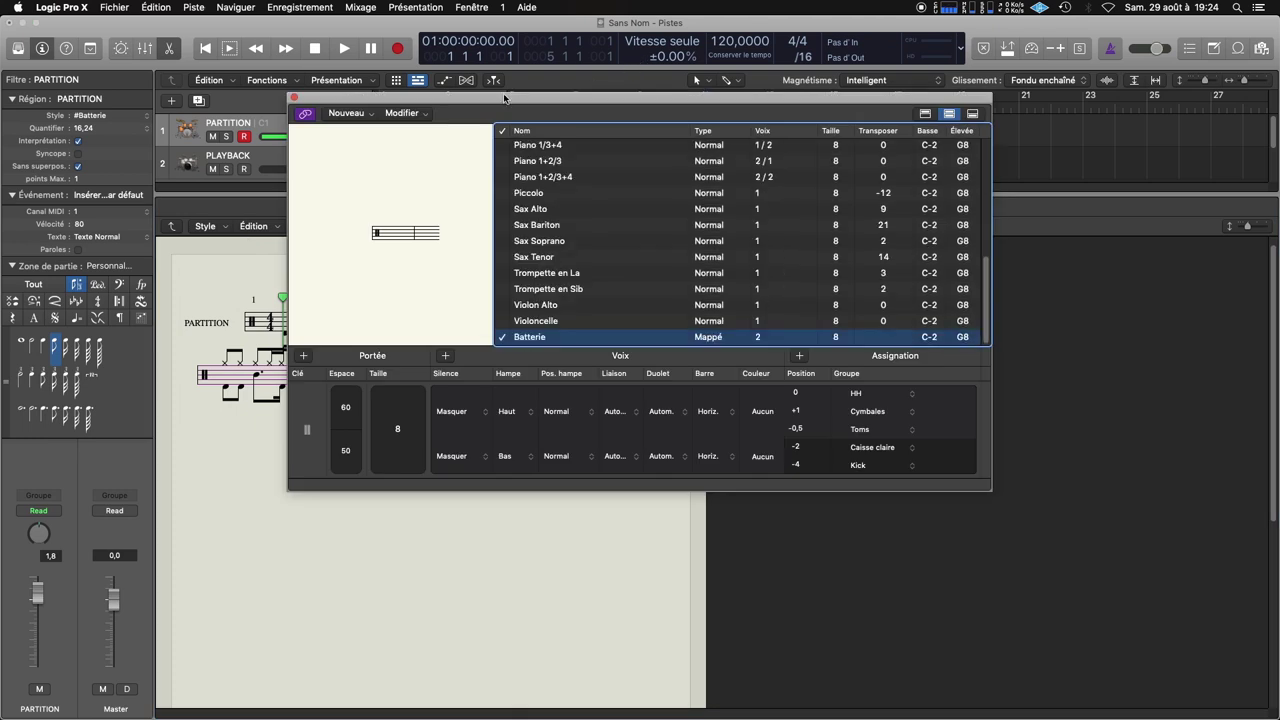
pyautogui.moveTo(504, 98); pyautogui.dragTo(791, 146)
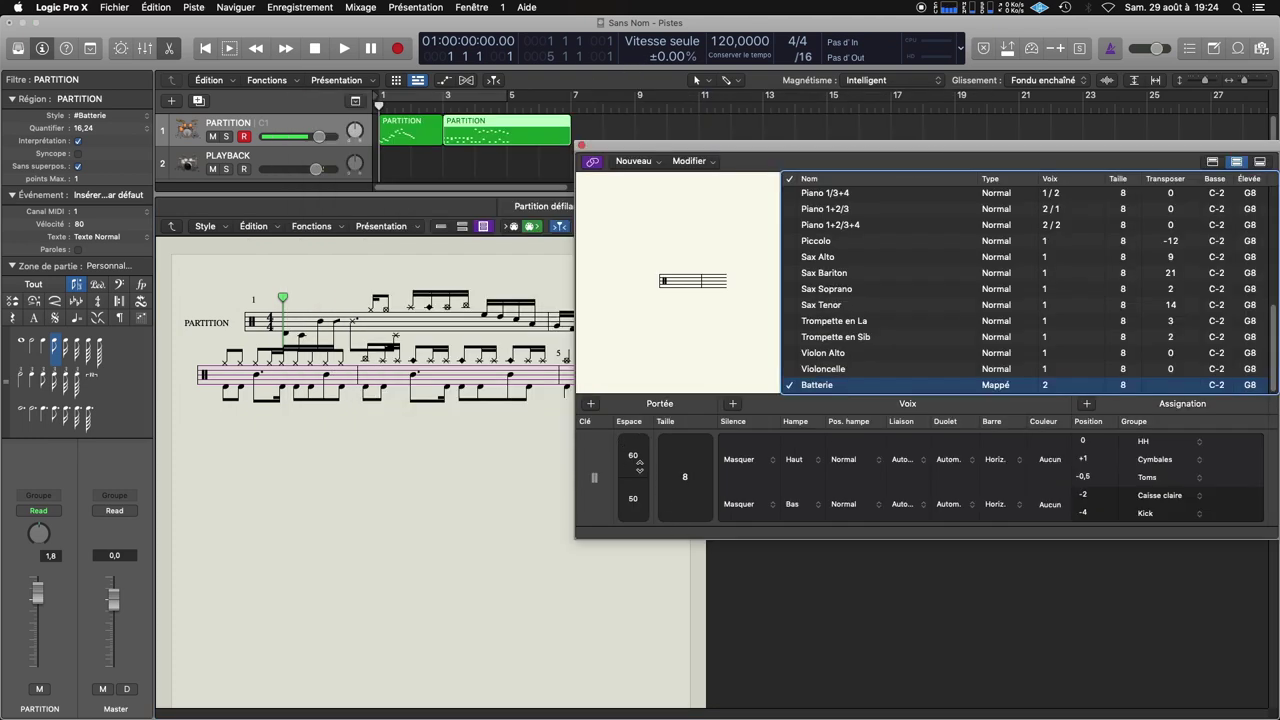
pyautogui.moveTo(685, 477); pyautogui.dragTo(632, 496)
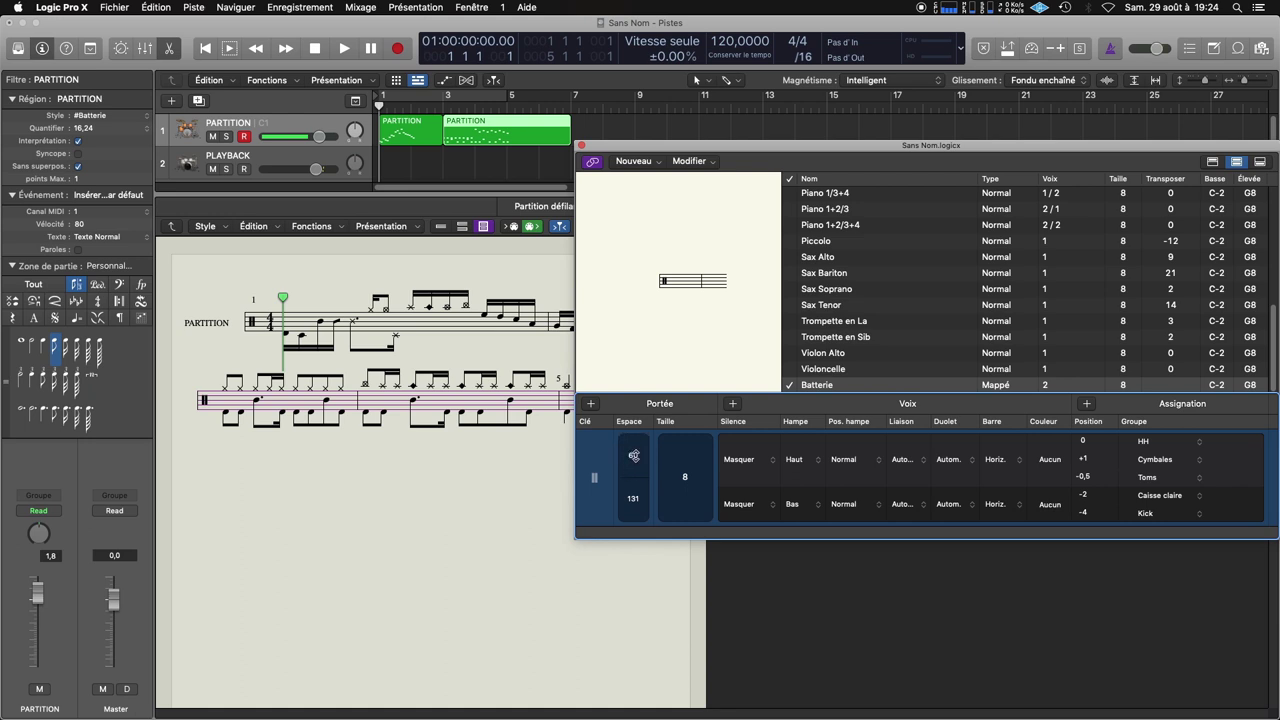
pyautogui.moveTo(633, 455); pyautogui.dragTo(633, 388)
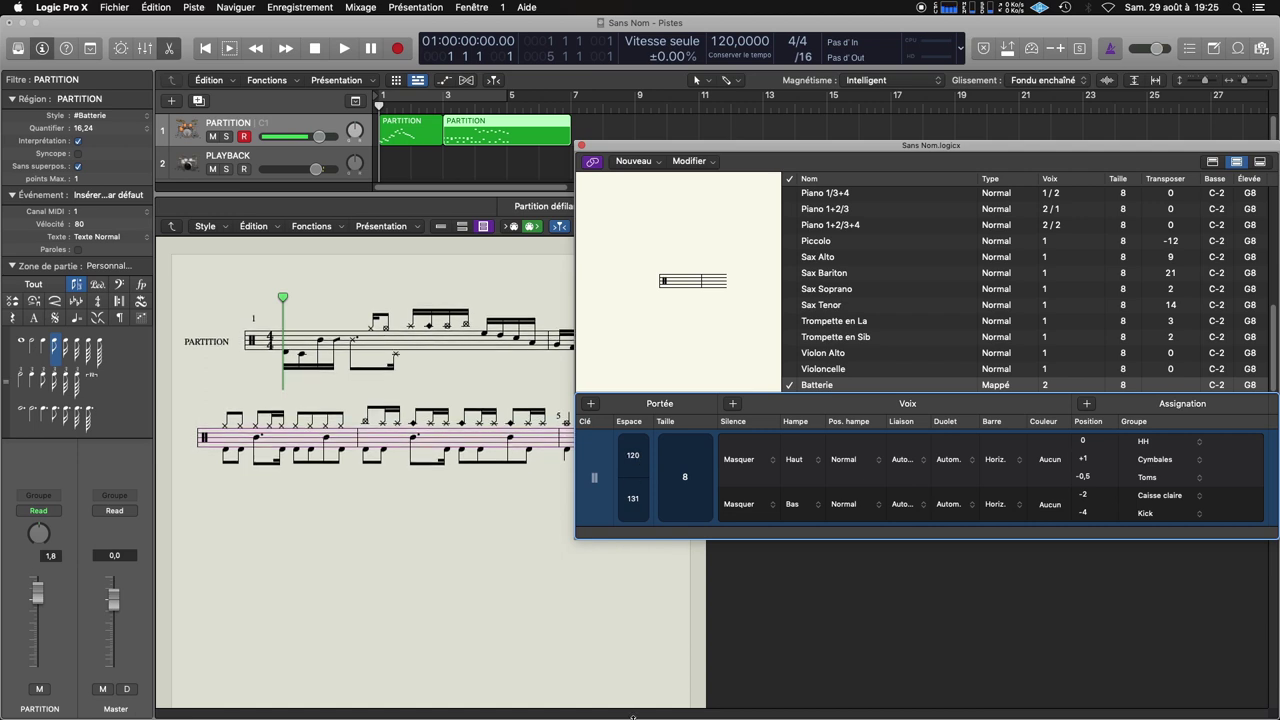
pyautogui.moveTo(633, 498); pyautogui.dragTo(633, 530)
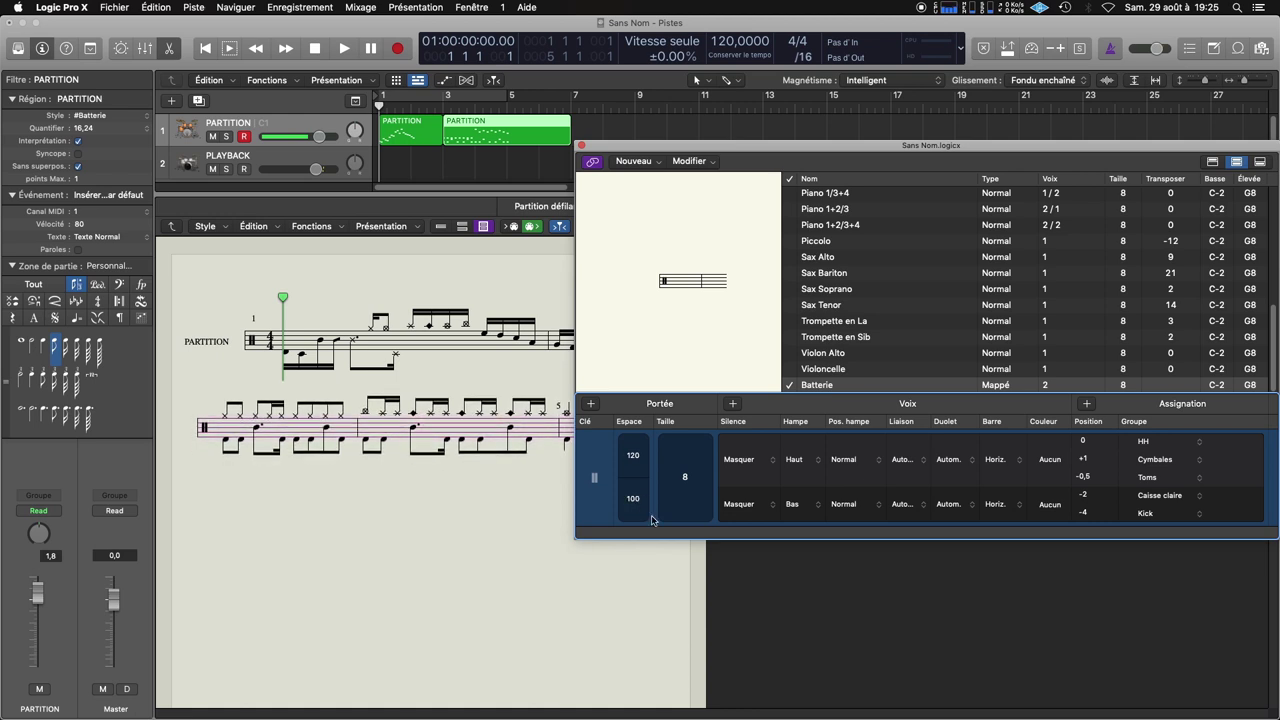
pyautogui.click(581, 147)
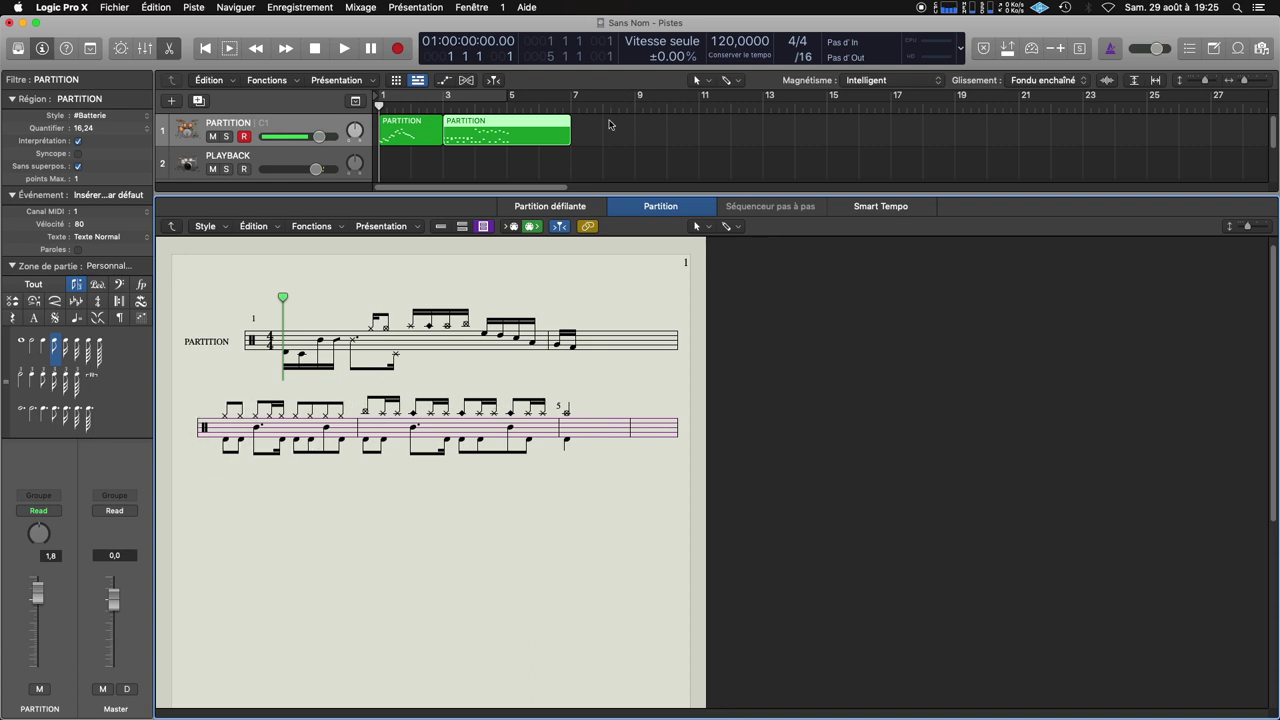
# Add four consecutive sixteenth SD 2 notes in bar 5 of the second PARTITION region, from 5 1 3 to 5 2 2
pyautogui.doubleClick(525, 124)
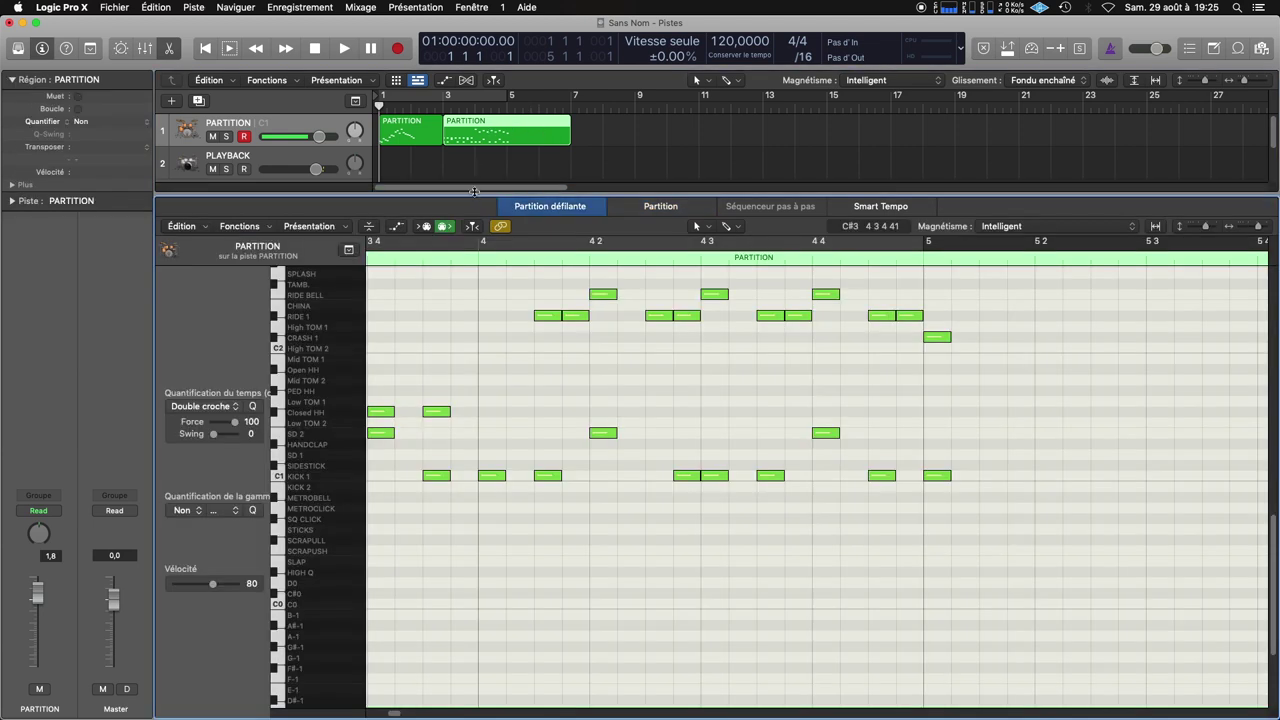
pyautogui.hscroll(5, 931, 544)
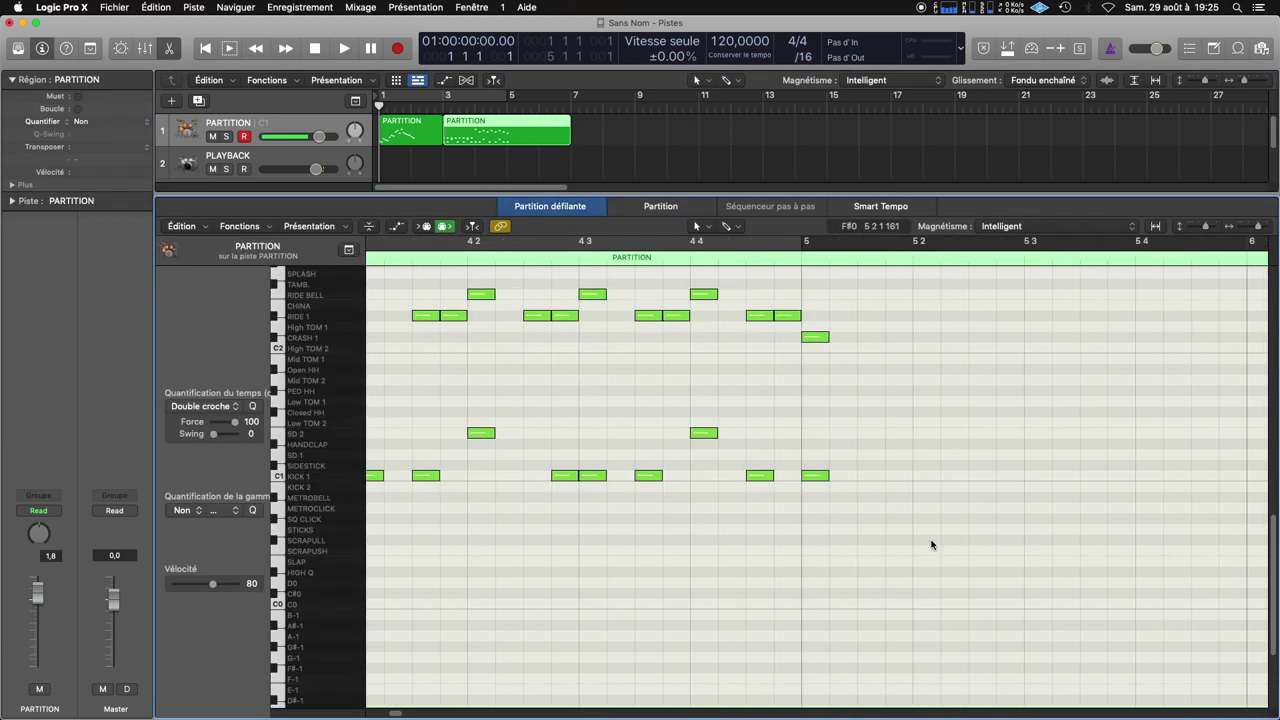
pyautogui.click(766, 432)
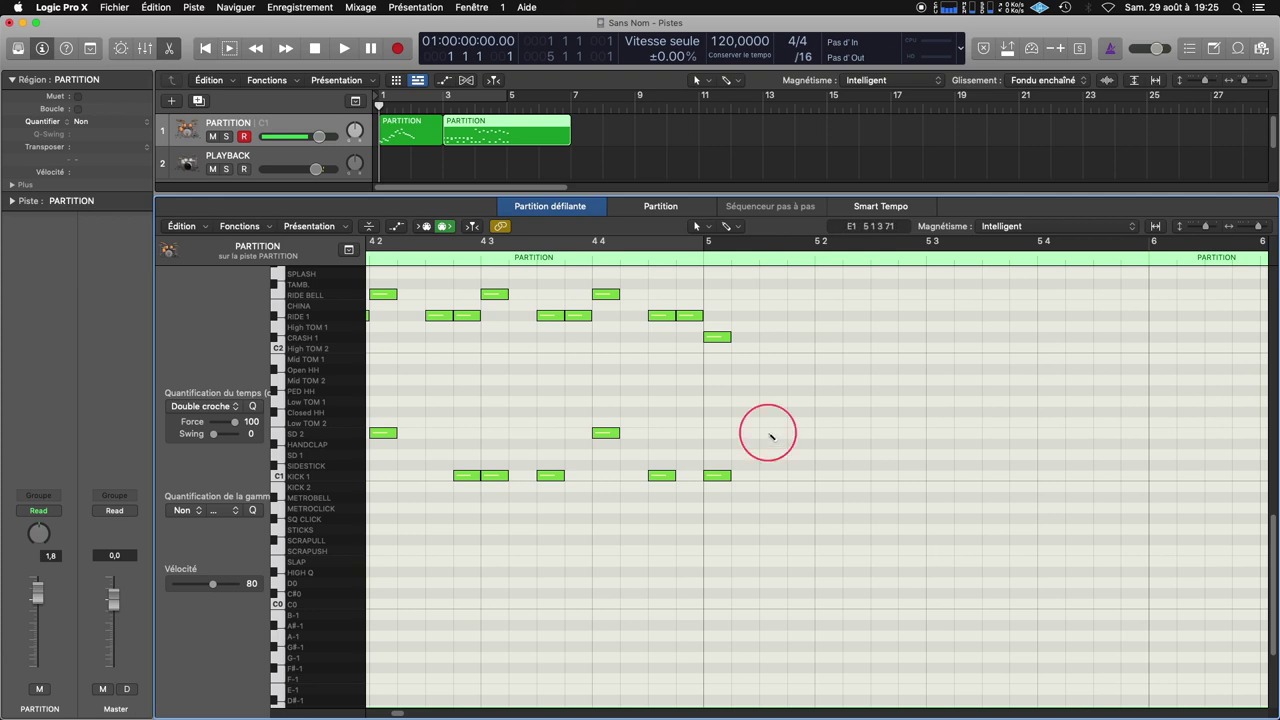
pyautogui.click(795, 432)
pyautogui.click(830, 433)
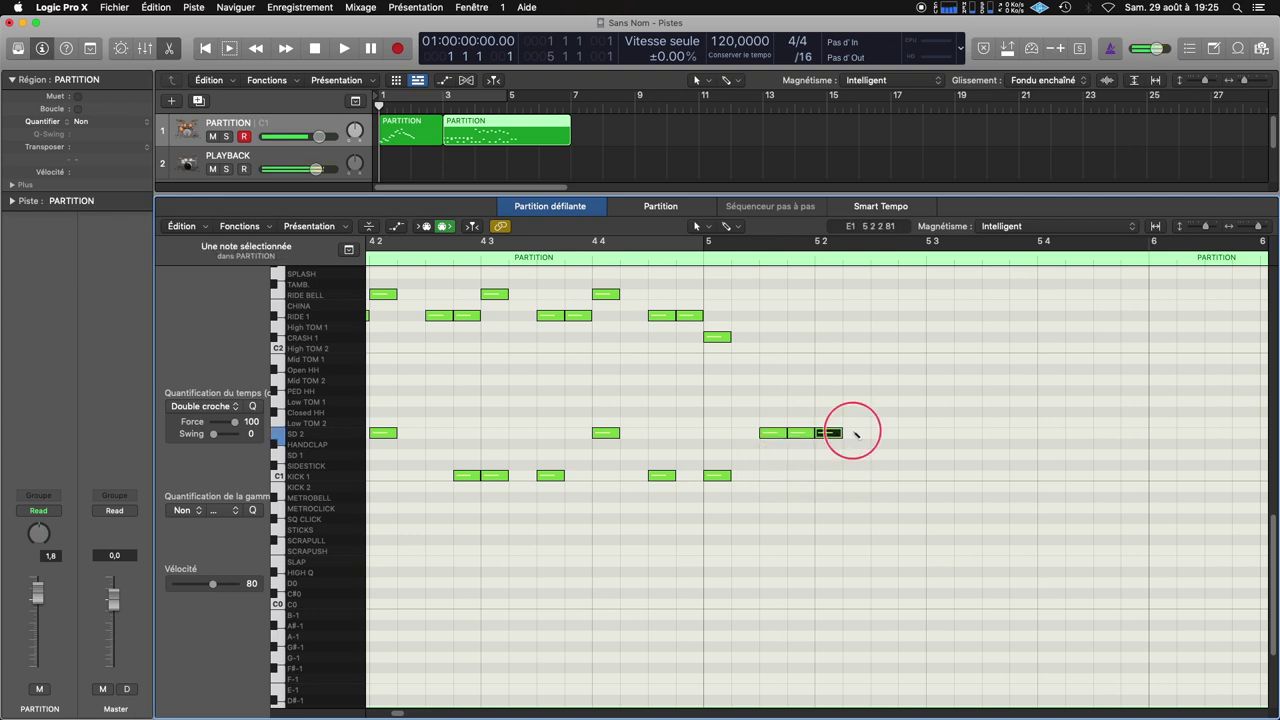
pyautogui.click(856, 433)
# Add Low TOM 1 notes at 5 2 4 and 5 3 1, and Mid TOM 2 notes at 5 3 3 and 5 4 1
pyautogui.click(909, 401)
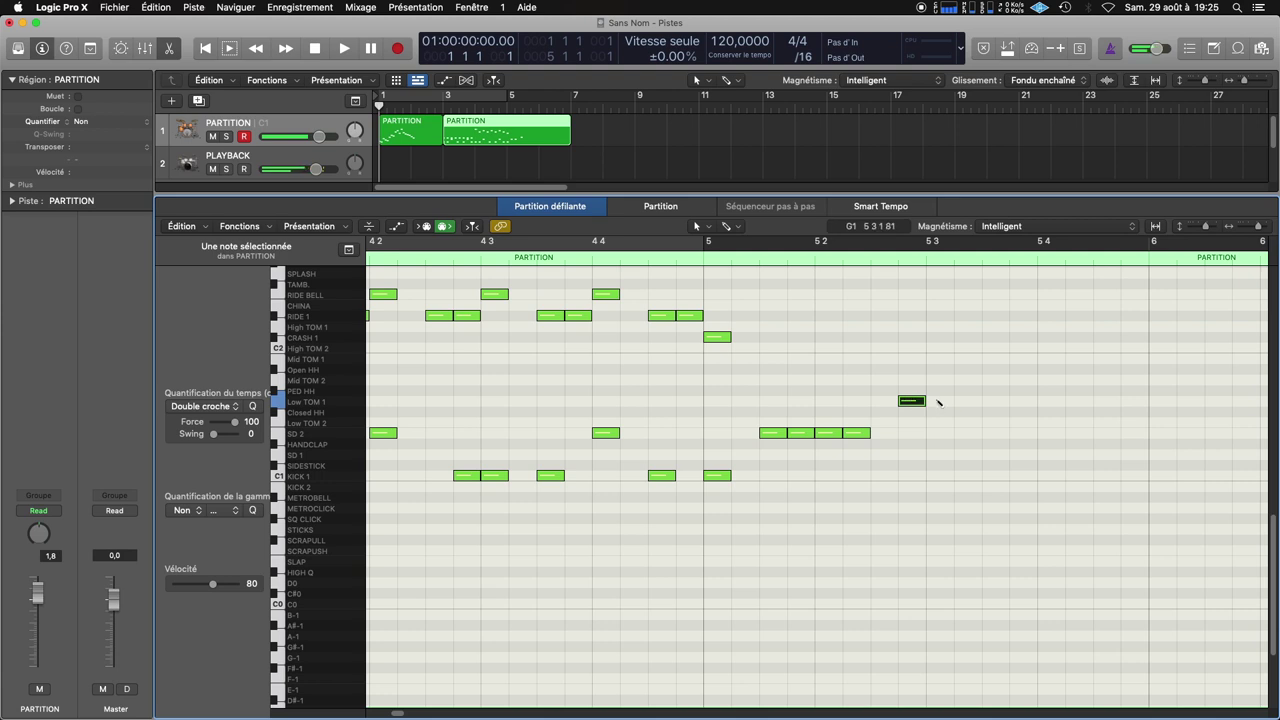
pyautogui.click(940, 401)
pyautogui.click(990, 379)
pyautogui.click(990, 379)
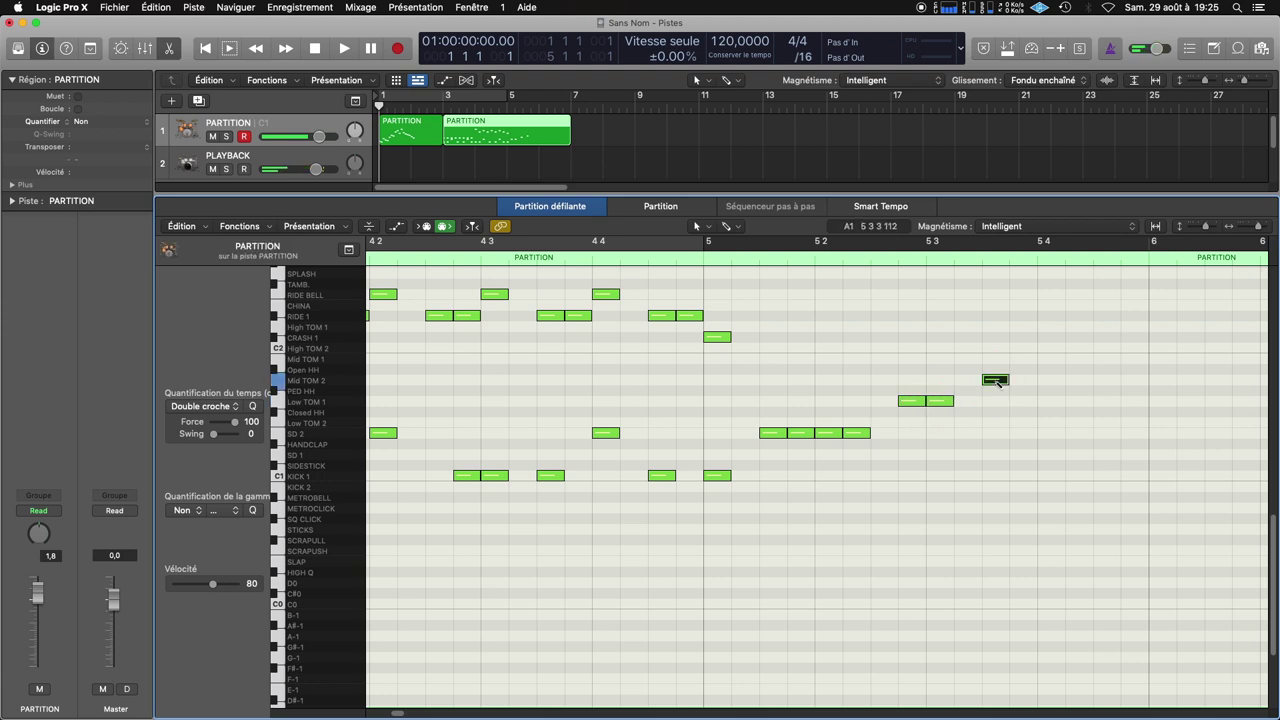
pyautogui.click(1045, 380)
# Add a Mid TOM 1 note at 5 4 3 and a Low TOM 1 note at 5 4 4, and show the score
pyautogui.hscroll(4, 1060, 381)
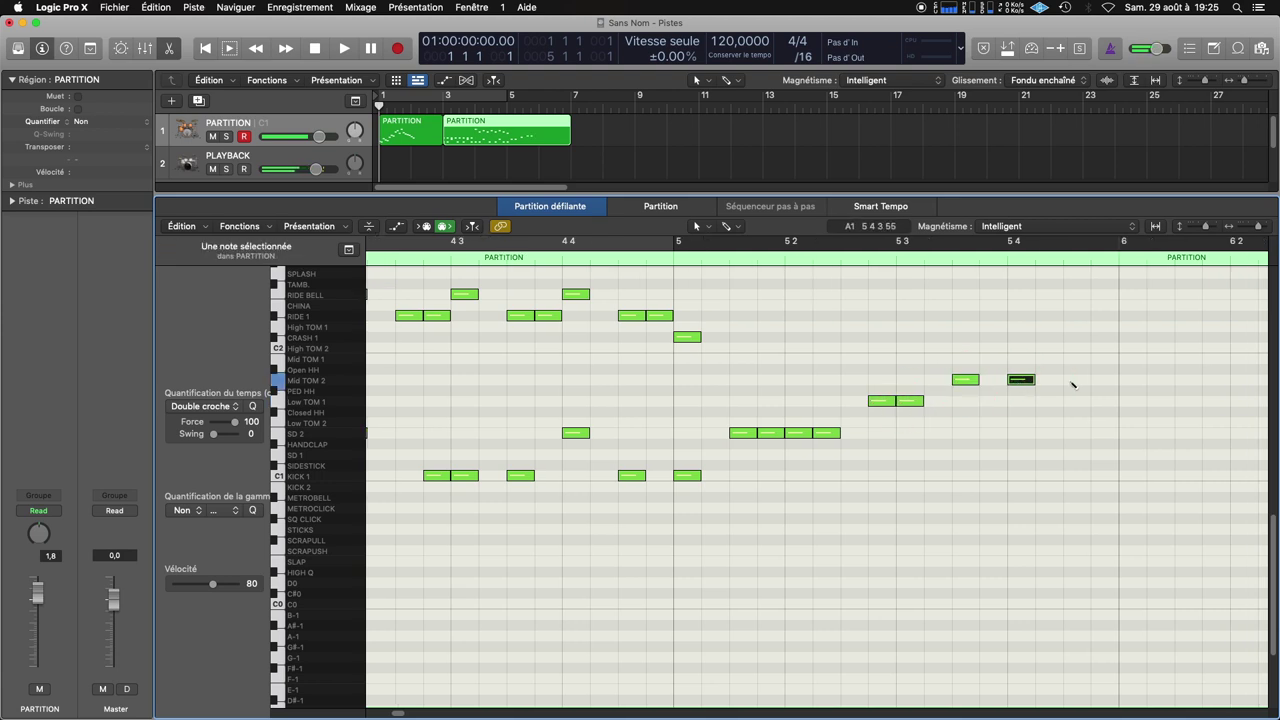
pyautogui.click(972, 358)
pyautogui.click(1000, 402)
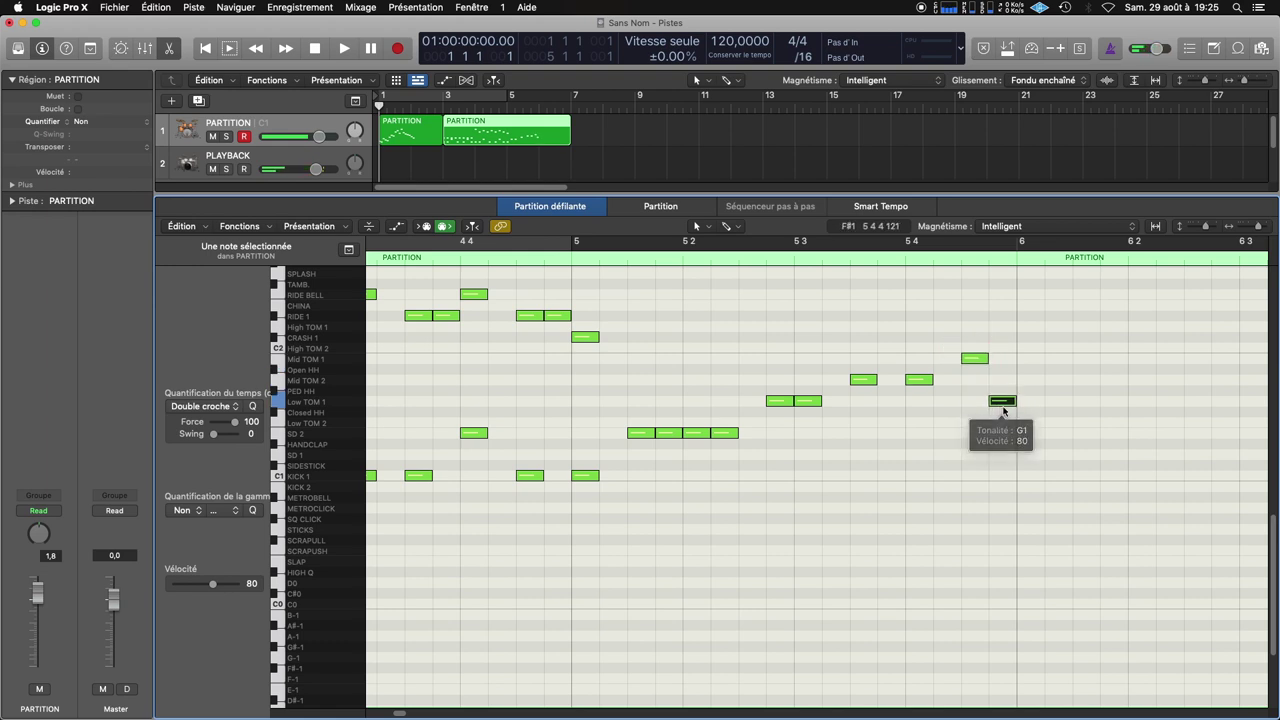
pyautogui.click(660, 206)
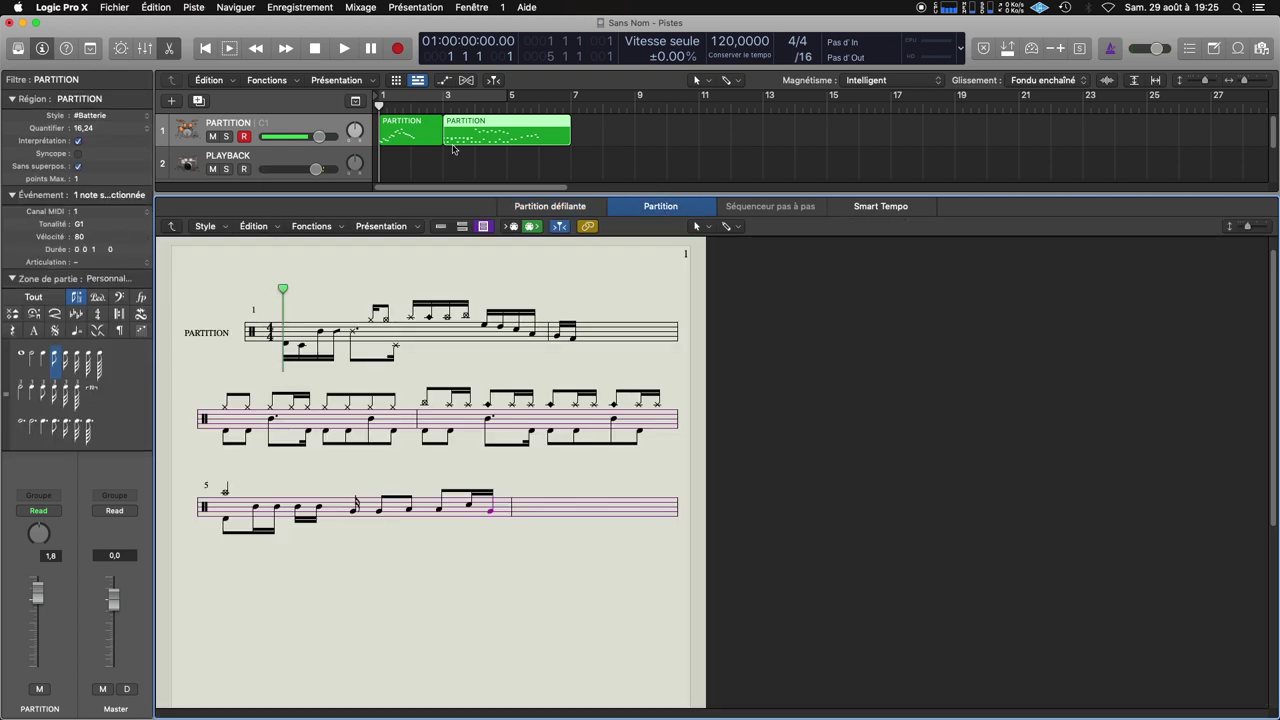
# Set the cycle range to the second PARTITION region, and play the pattern while following the score
pyautogui.click(524, 121)
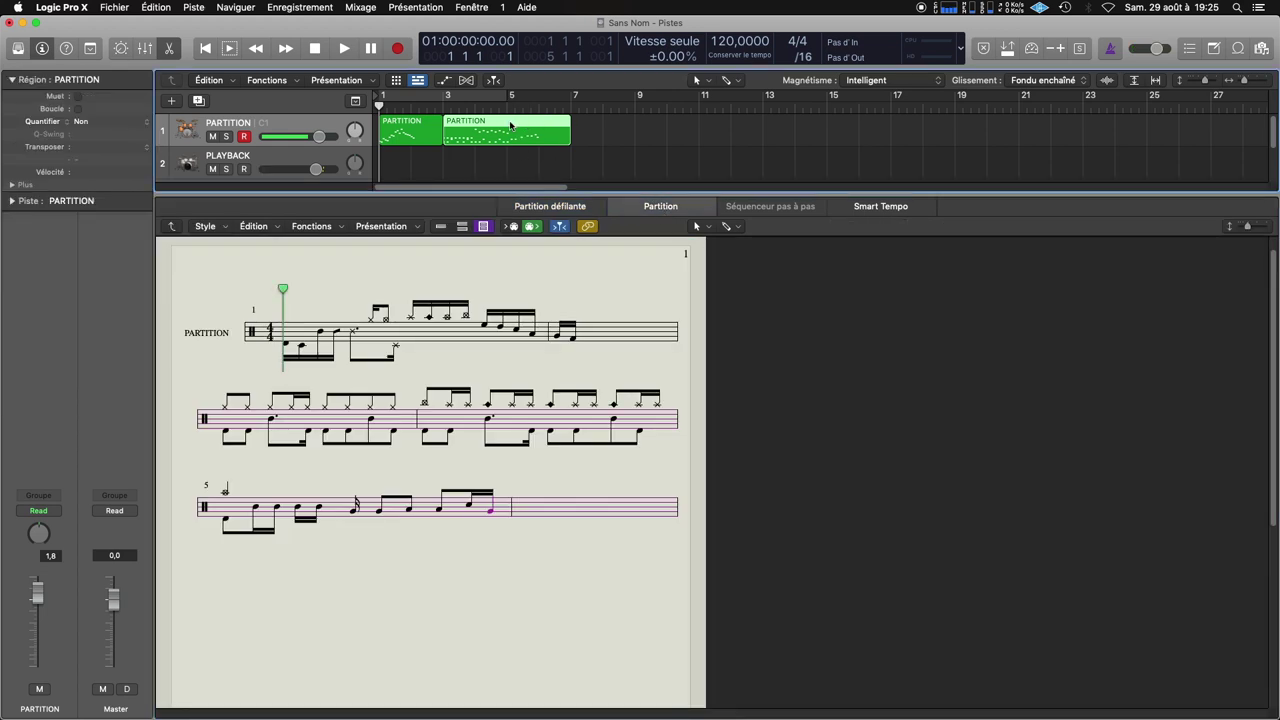
pyautogui.press('u')
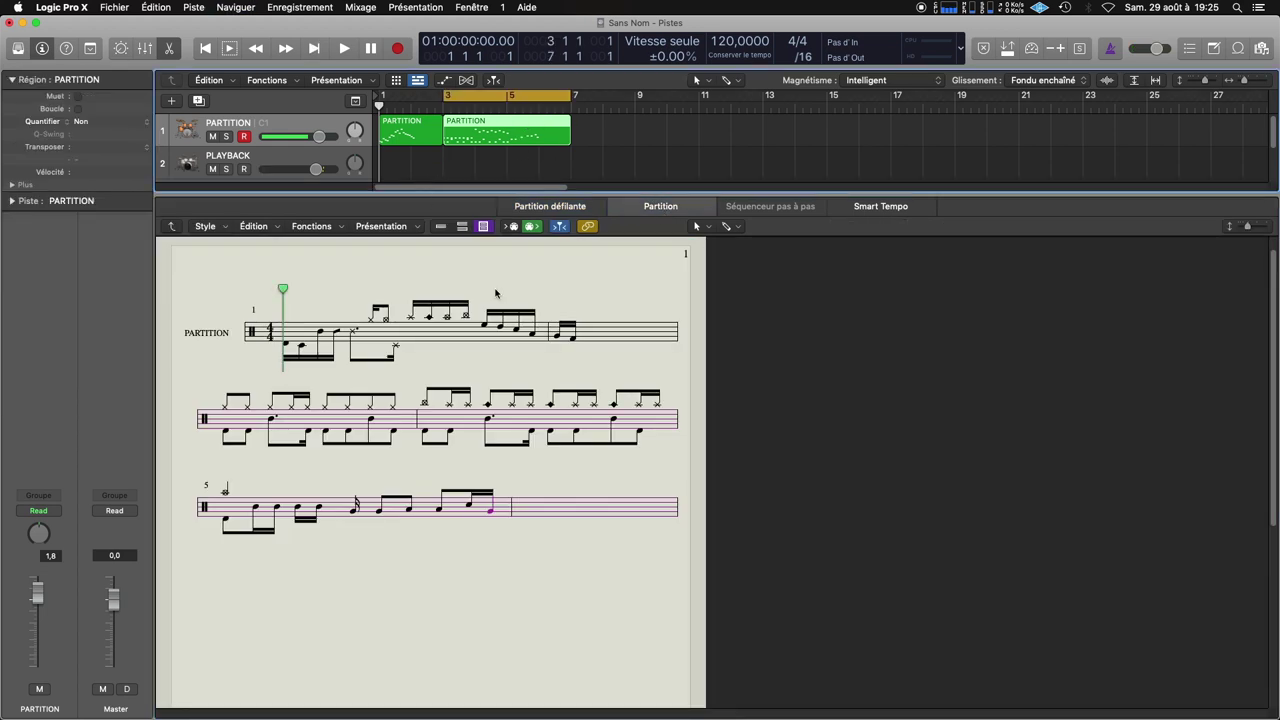
pyautogui.press('space')
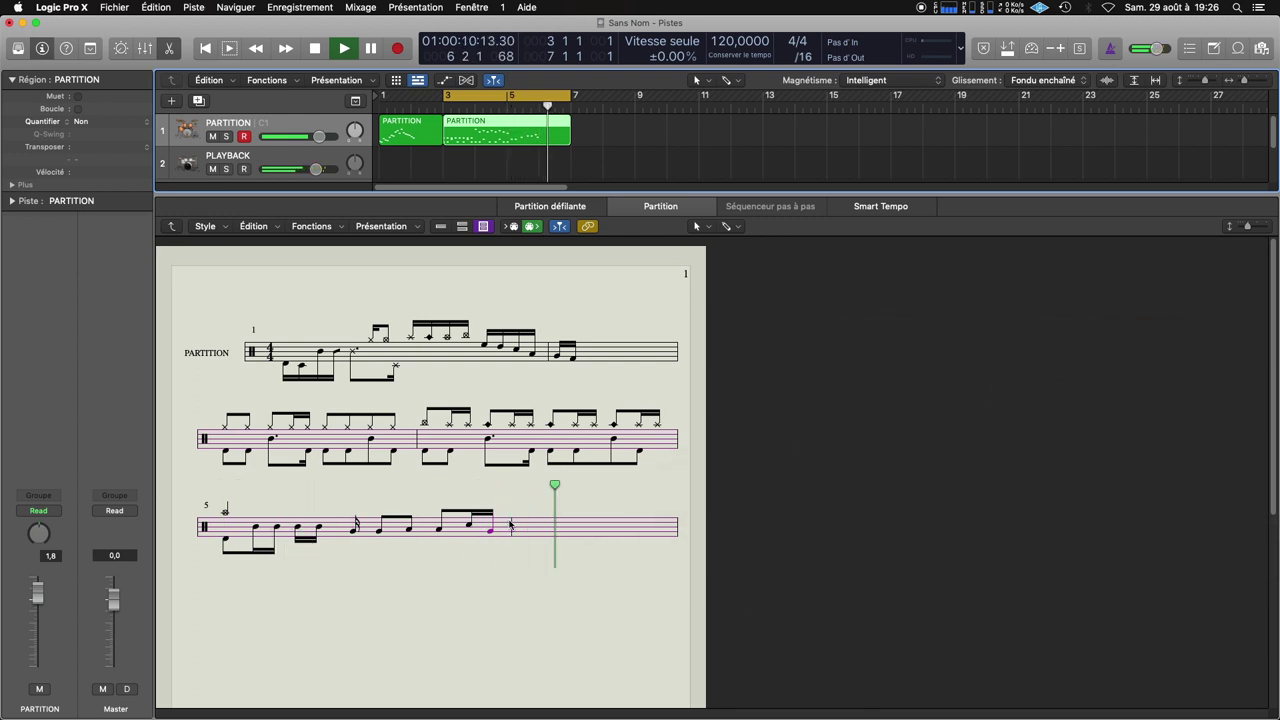
pyautogui.press('space')
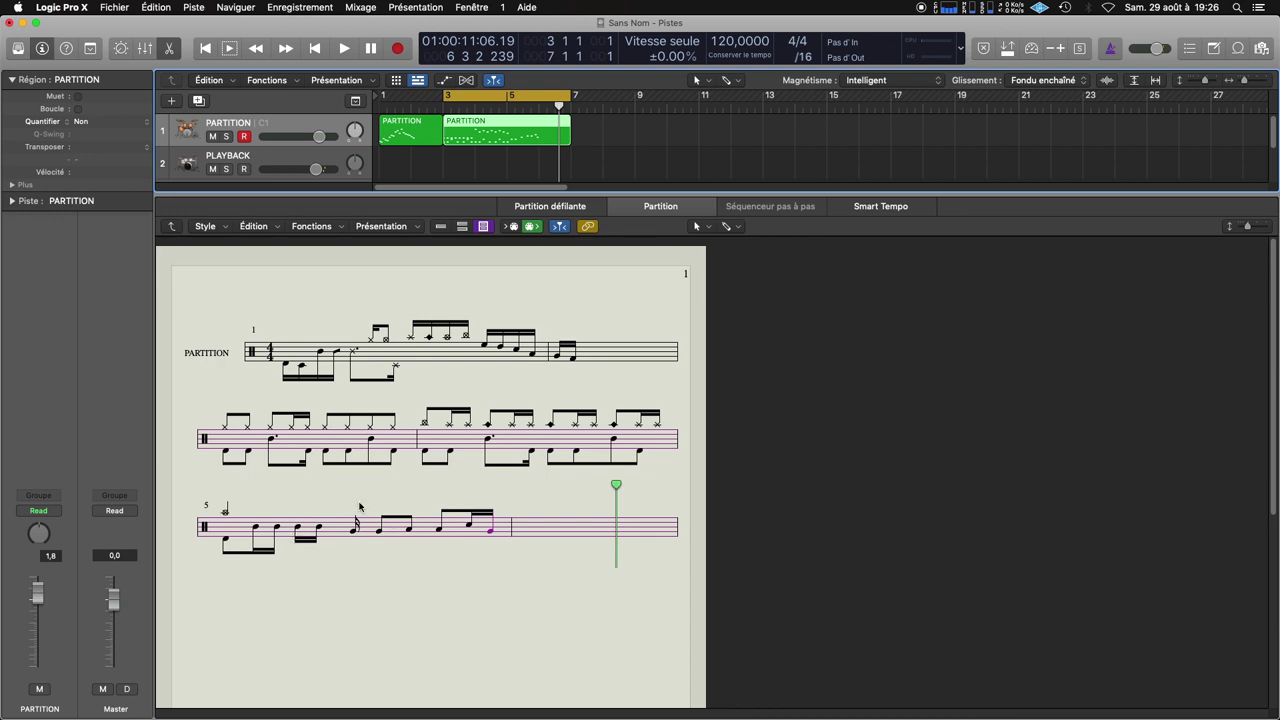
# Display the rests of the lower voice in the Batterie staff style, keeping the score visible beside the style settings
pyautogui.click(218, 230)
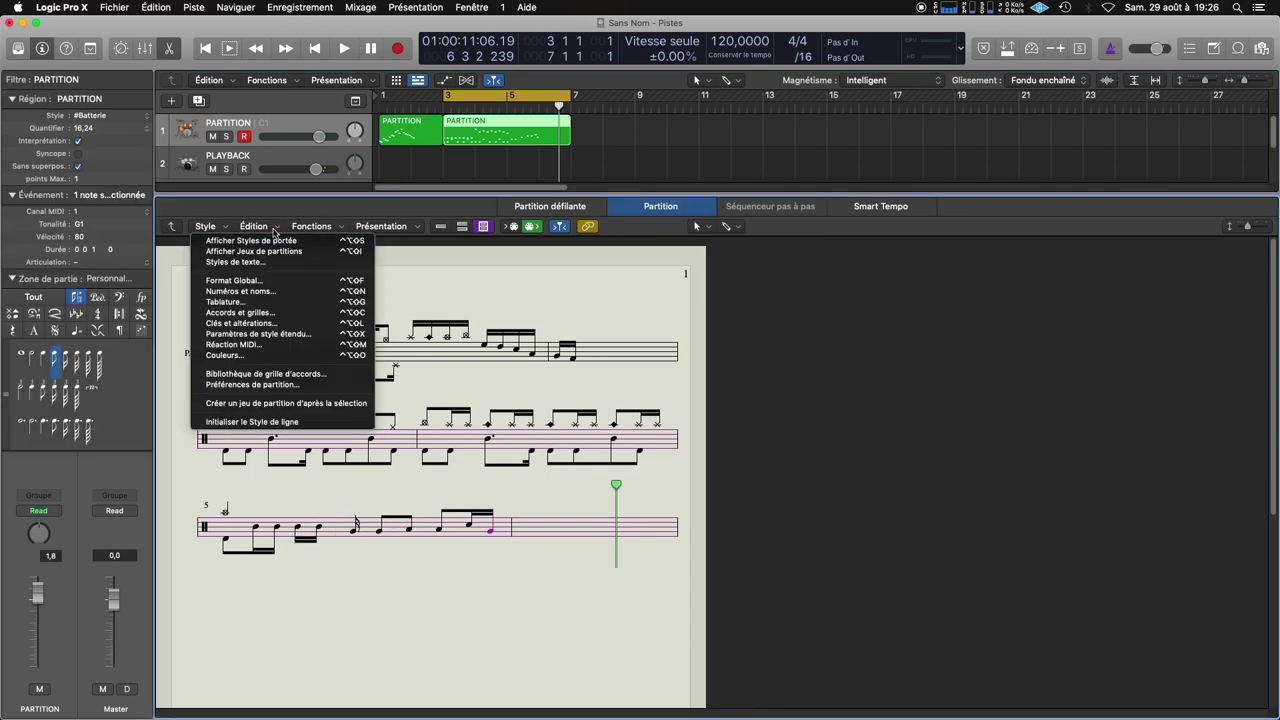
pyautogui.click(268, 242)
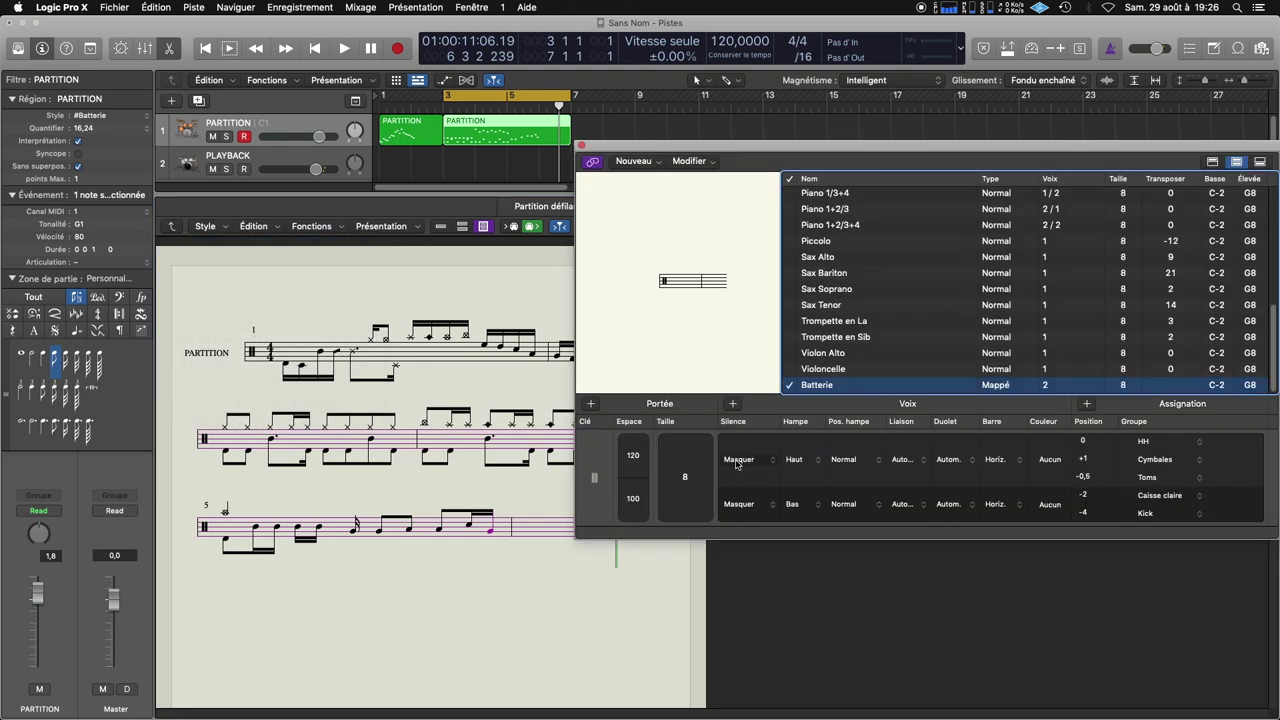
pyautogui.click(739, 505)
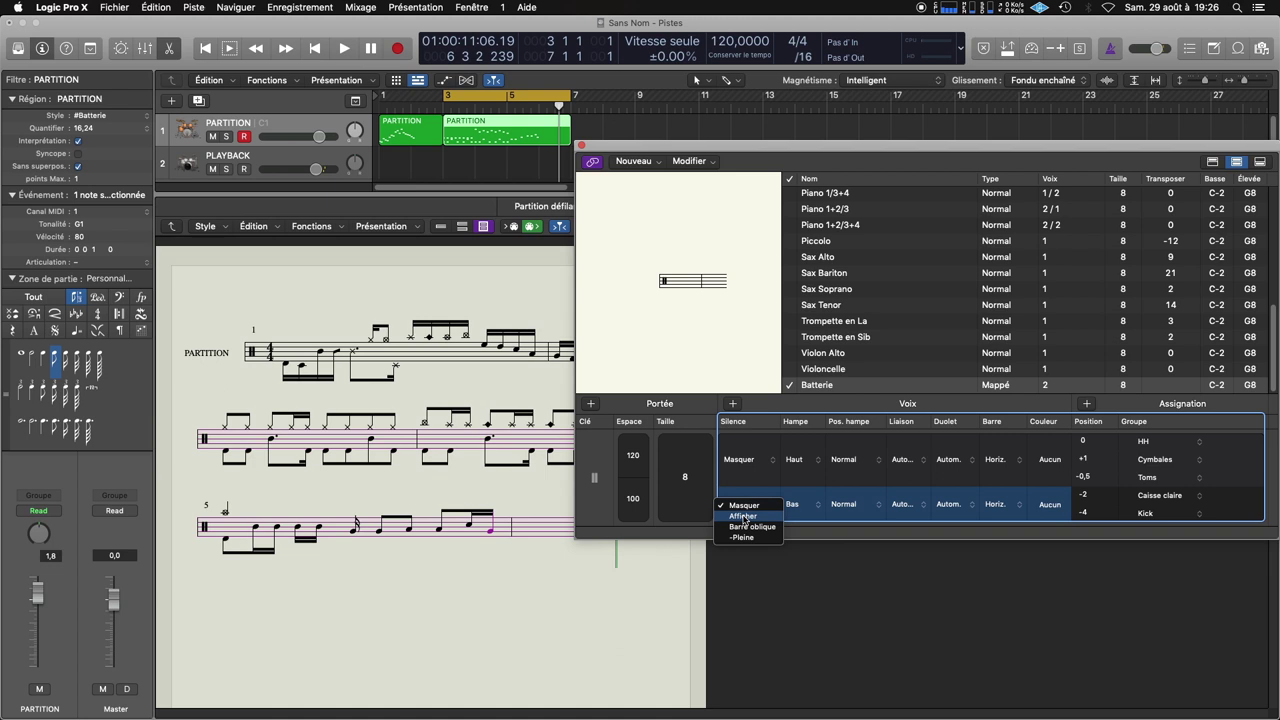
pyautogui.click(743, 516)
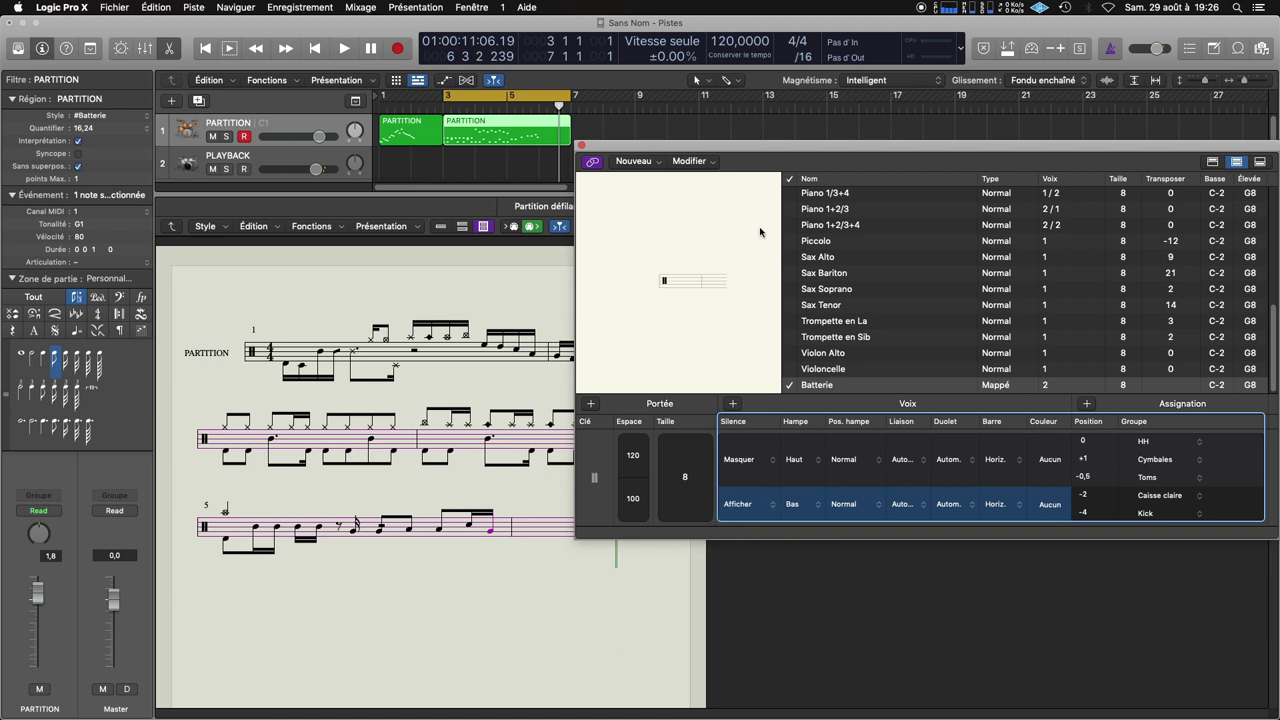
pyautogui.moveTo(717, 151); pyautogui.dragTo(900, 128)
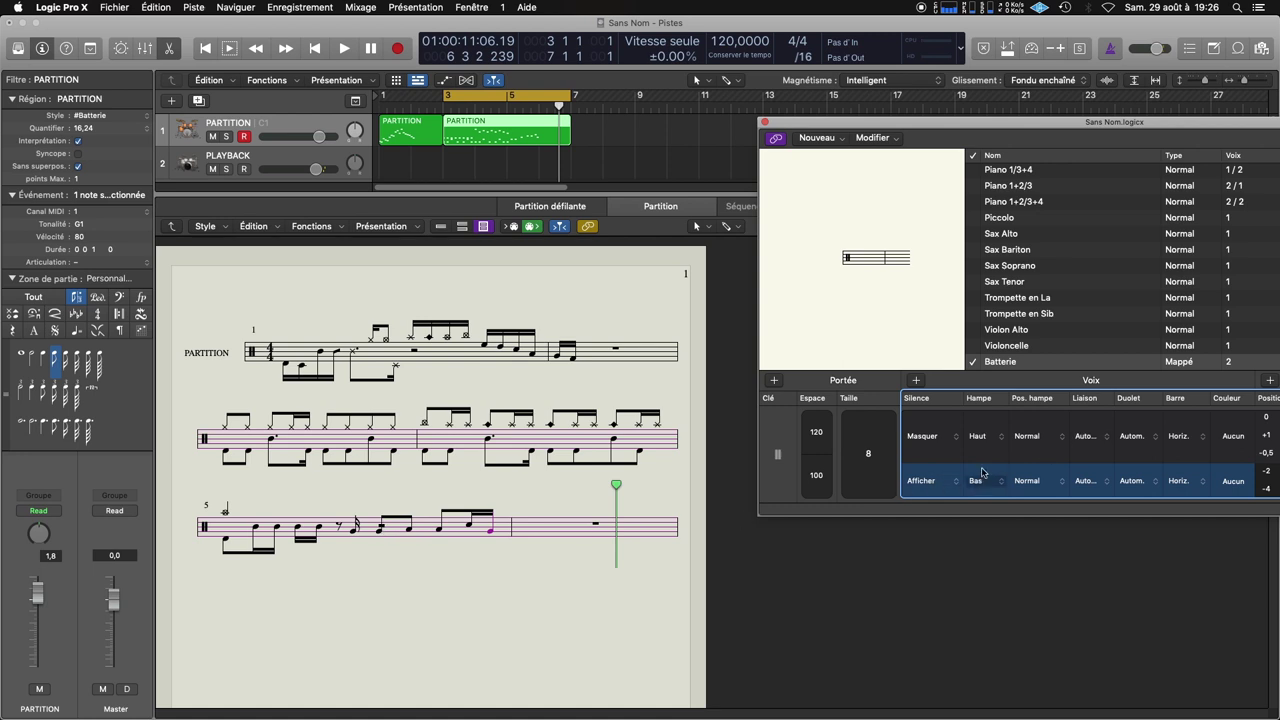
pyautogui.moveTo(1015, 130); pyautogui.dragTo(851, 38)
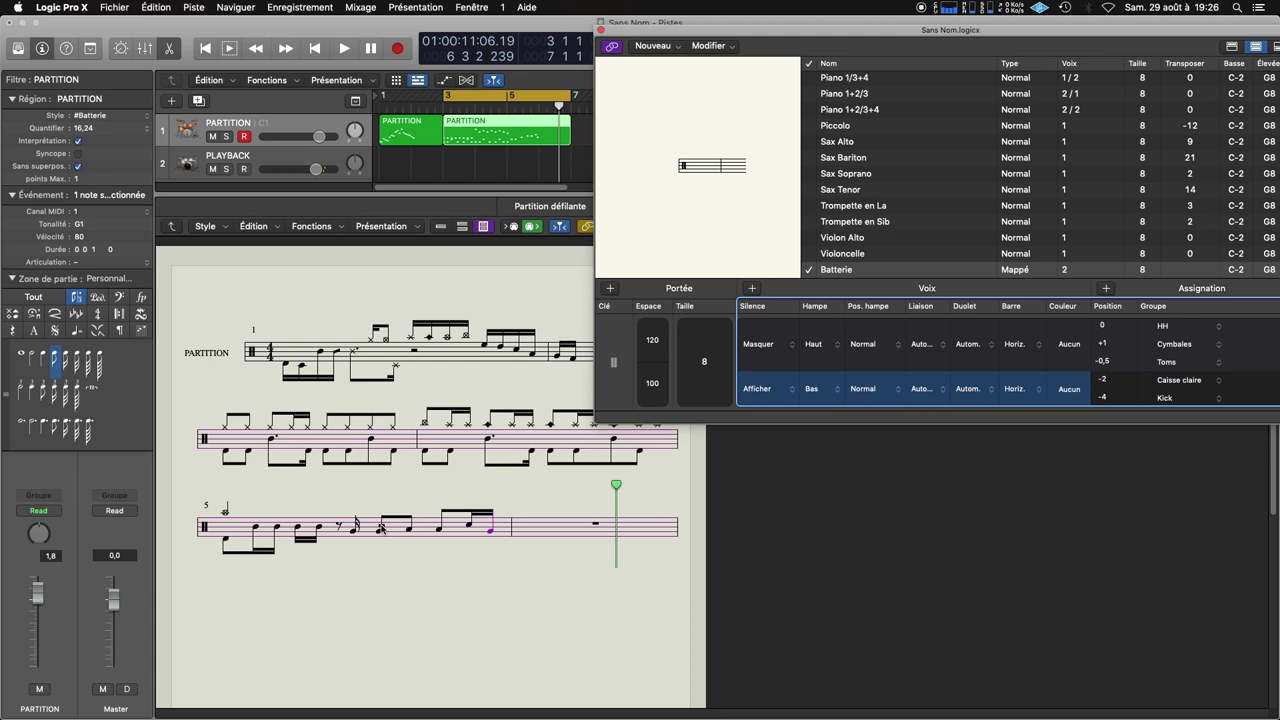
# Hide the rests of the Batterie style's lower voice and display those of its upper voice
pyautogui.click(757, 389)
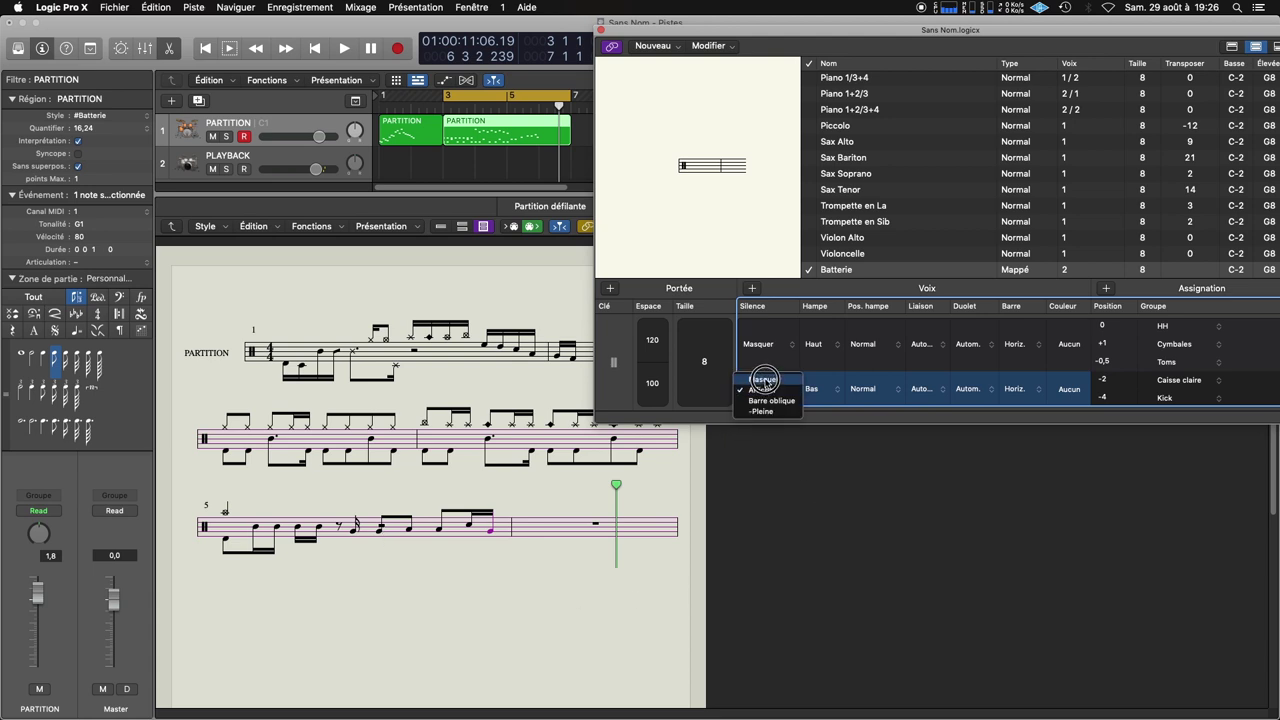
pyautogui.click(759, 380)
pyautogui.click(767, 344)
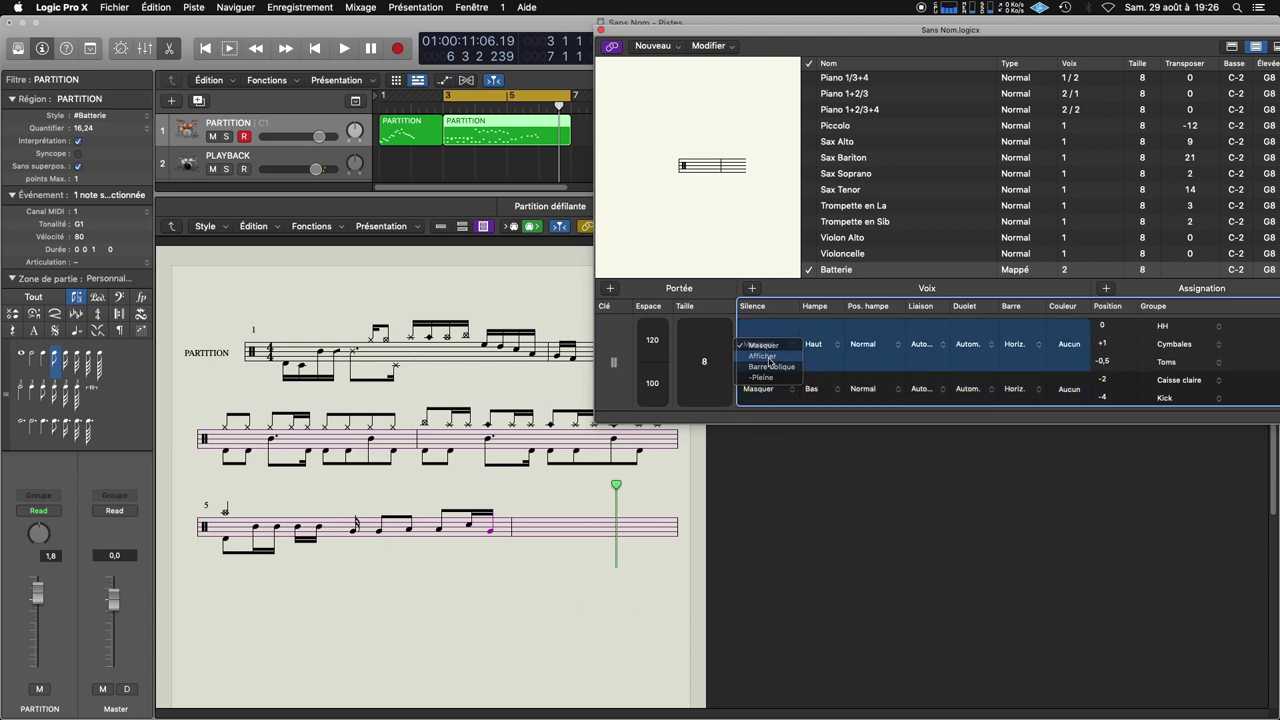
pyautogui.click(769, 362)
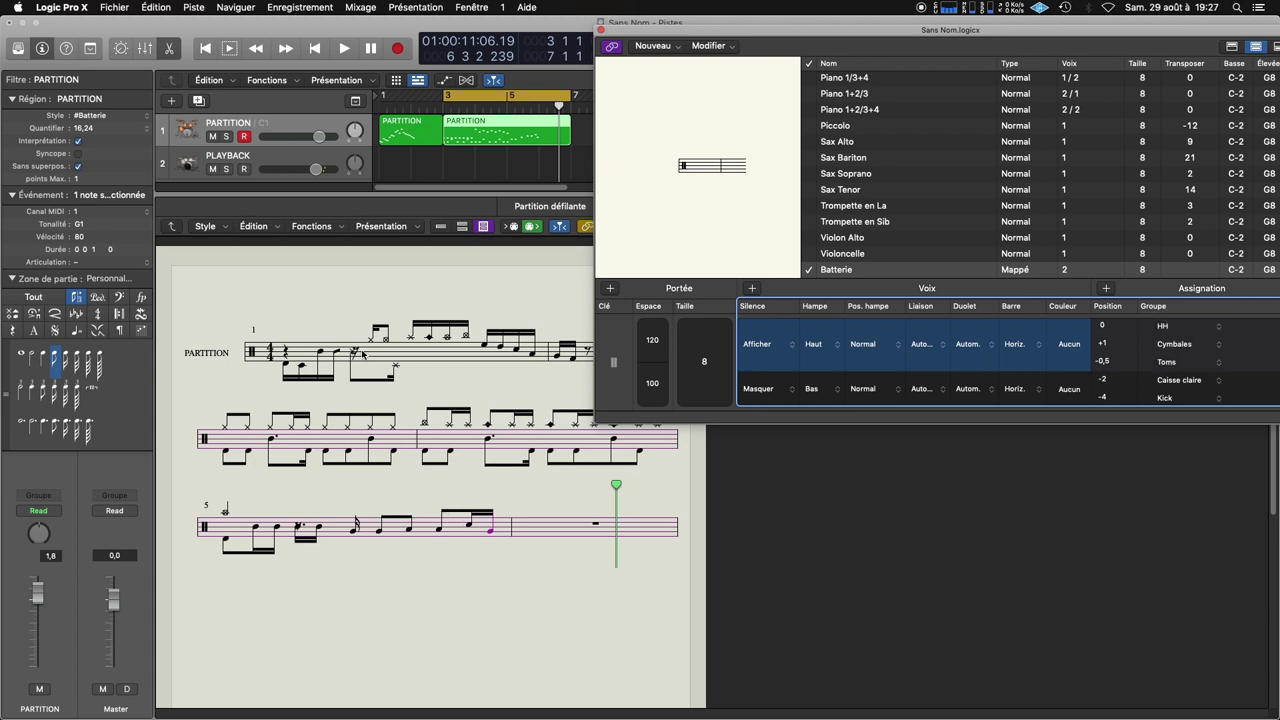
# Remove the second voice's Caisse claire and Kick assignments from the Batterie staff style
pyautogui.moveTo(886, 29); pyautogui.dragTo(1003, 6)
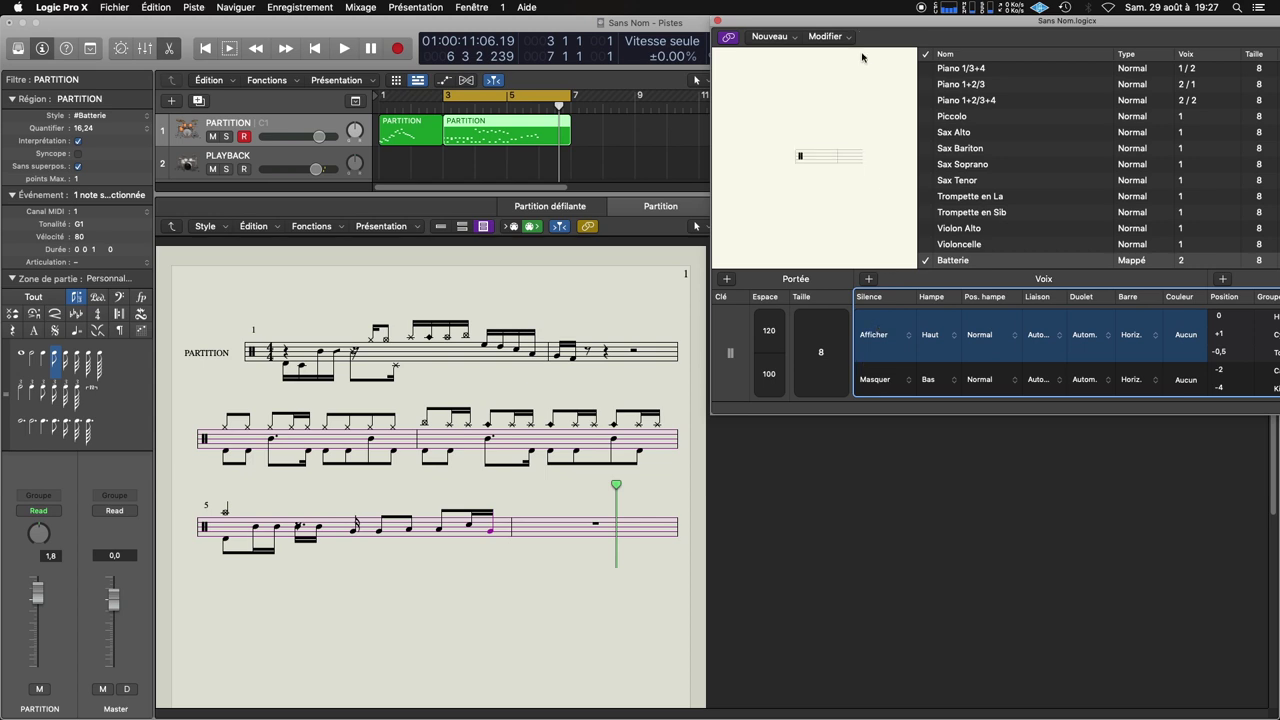
pyautogui.moveTo(866, 27); pyautogui.dragTo(724, 6)
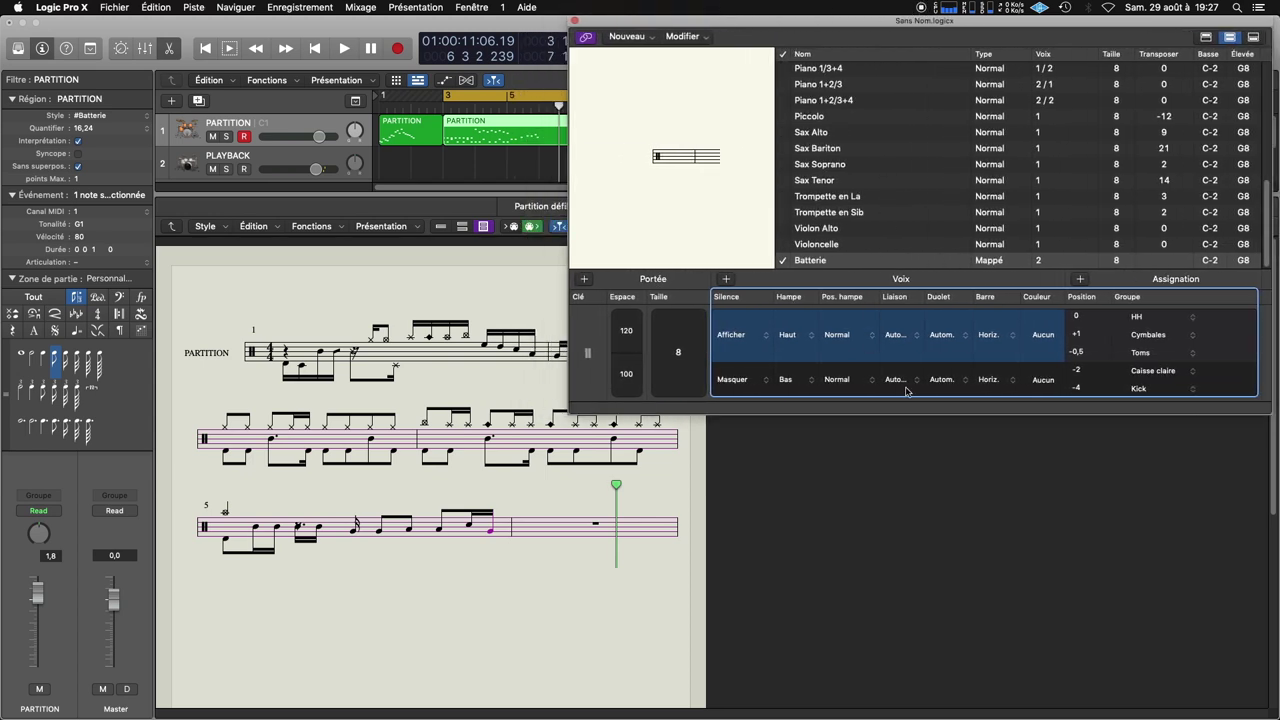
pyautogui.click(1147, 371)
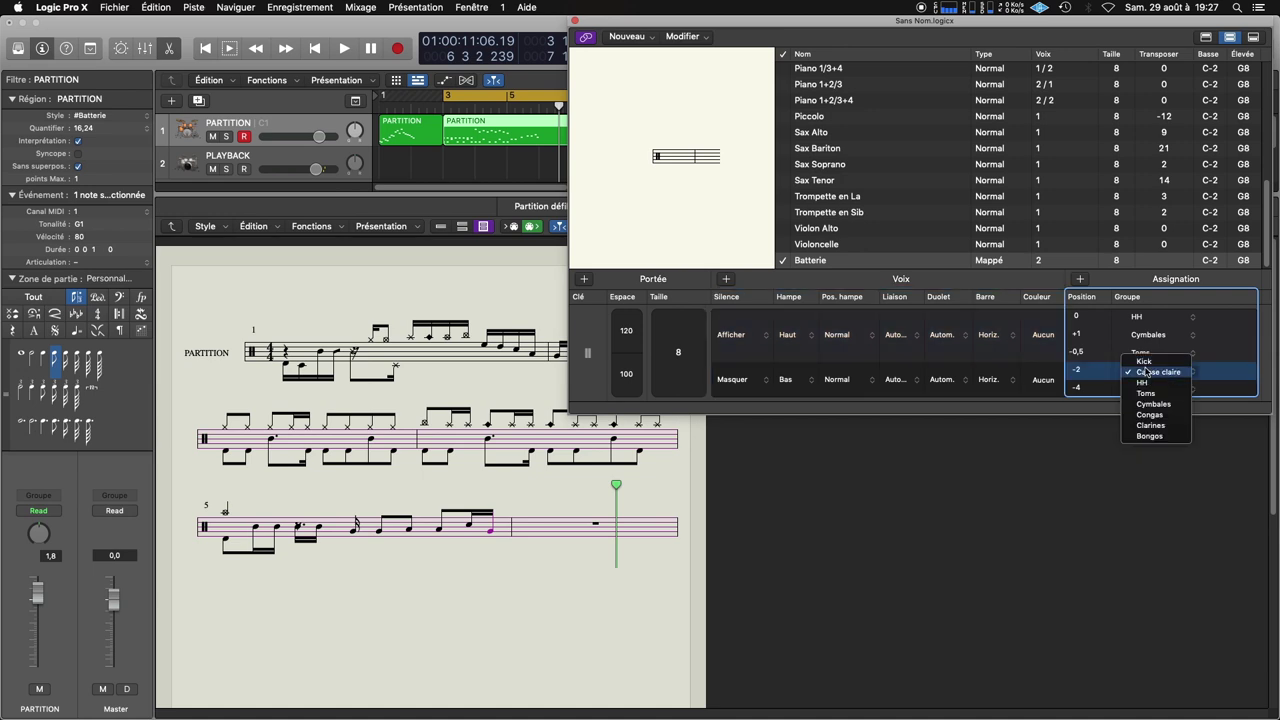
pyautogui.click(1098, 375)
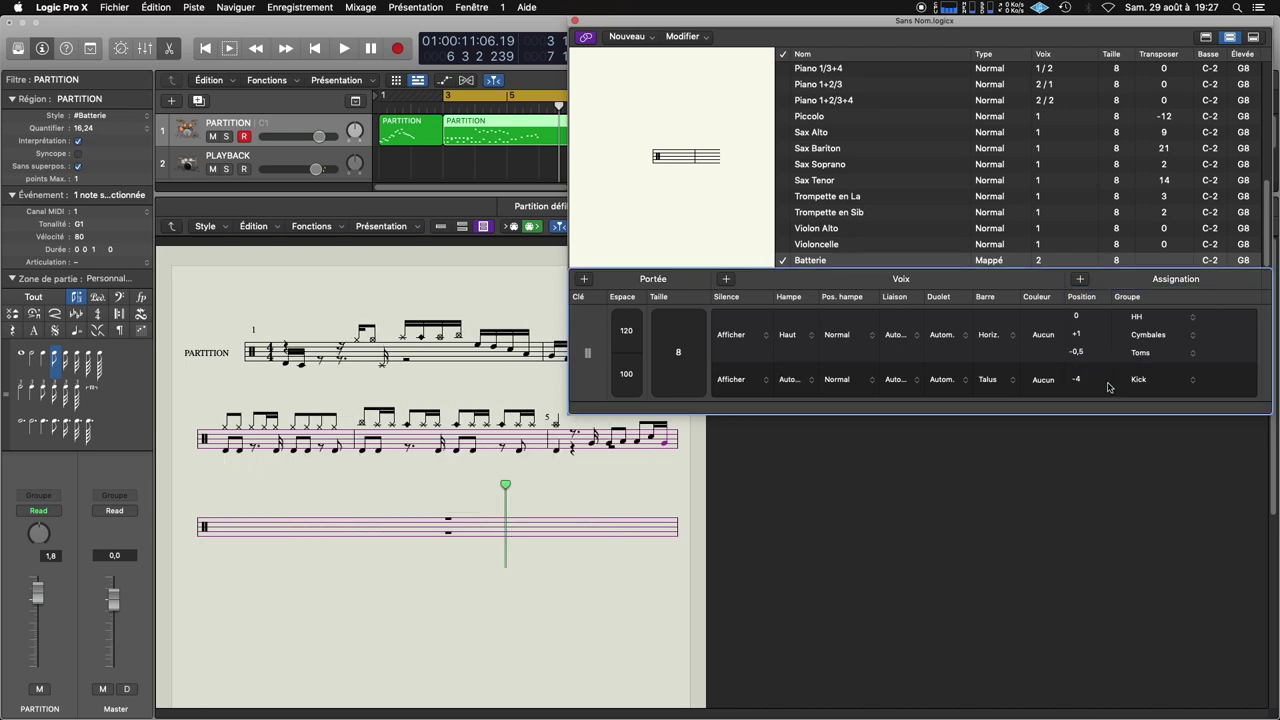
pyautogui.press('Delete')
pyautogui.press('Delete')
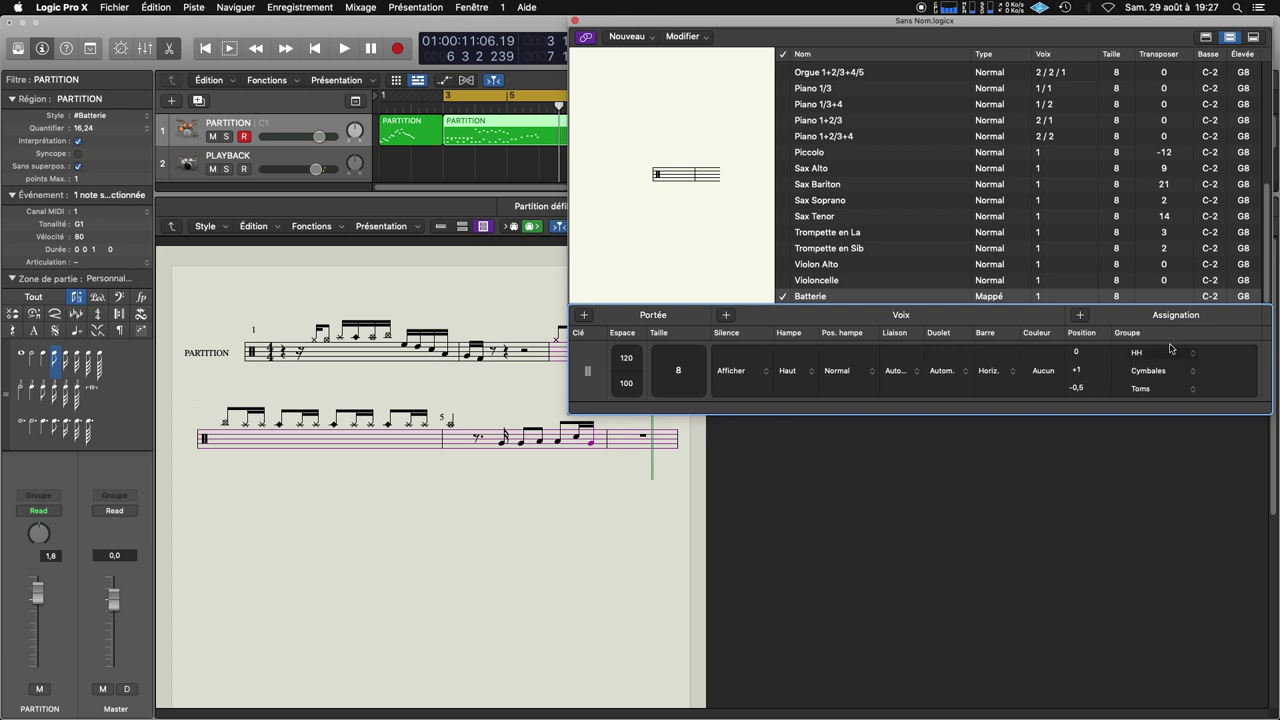
# Add two assignments to the Batterie style's remaining voice and set their groups to Caisse claire and Kick
pyautogui.click(1081, 316)
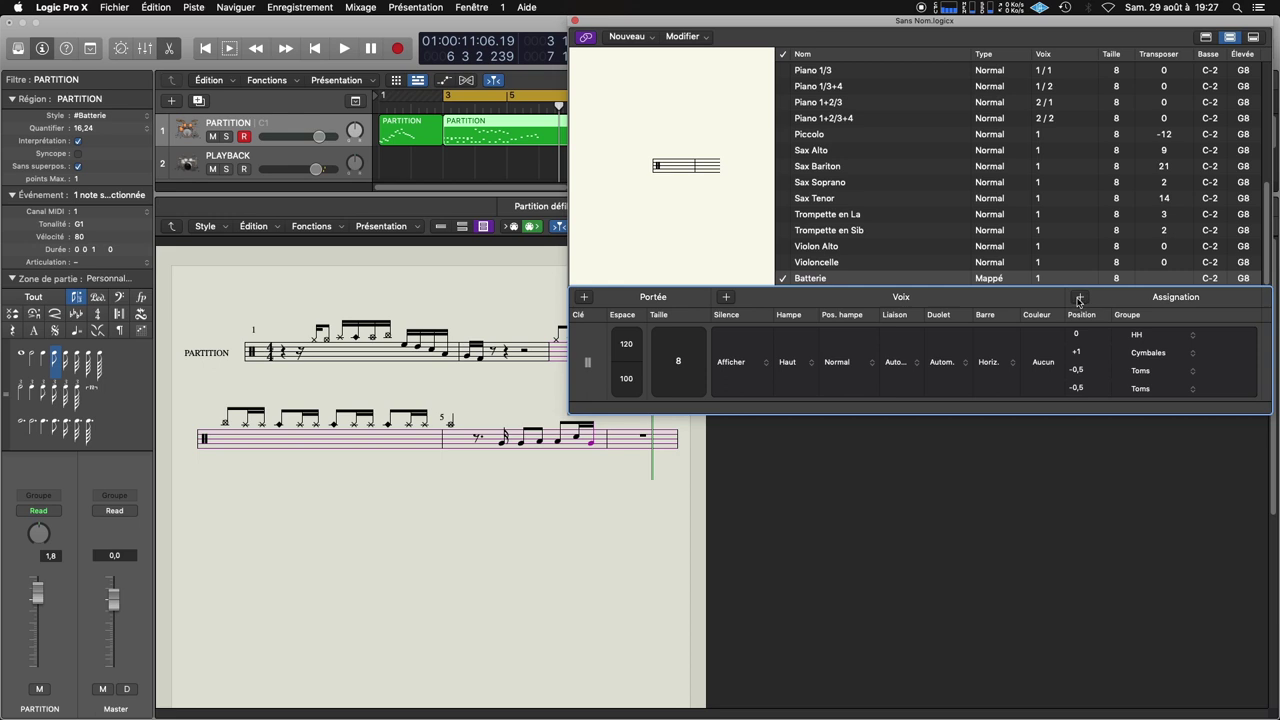
pyautogui.click(1079, 298)
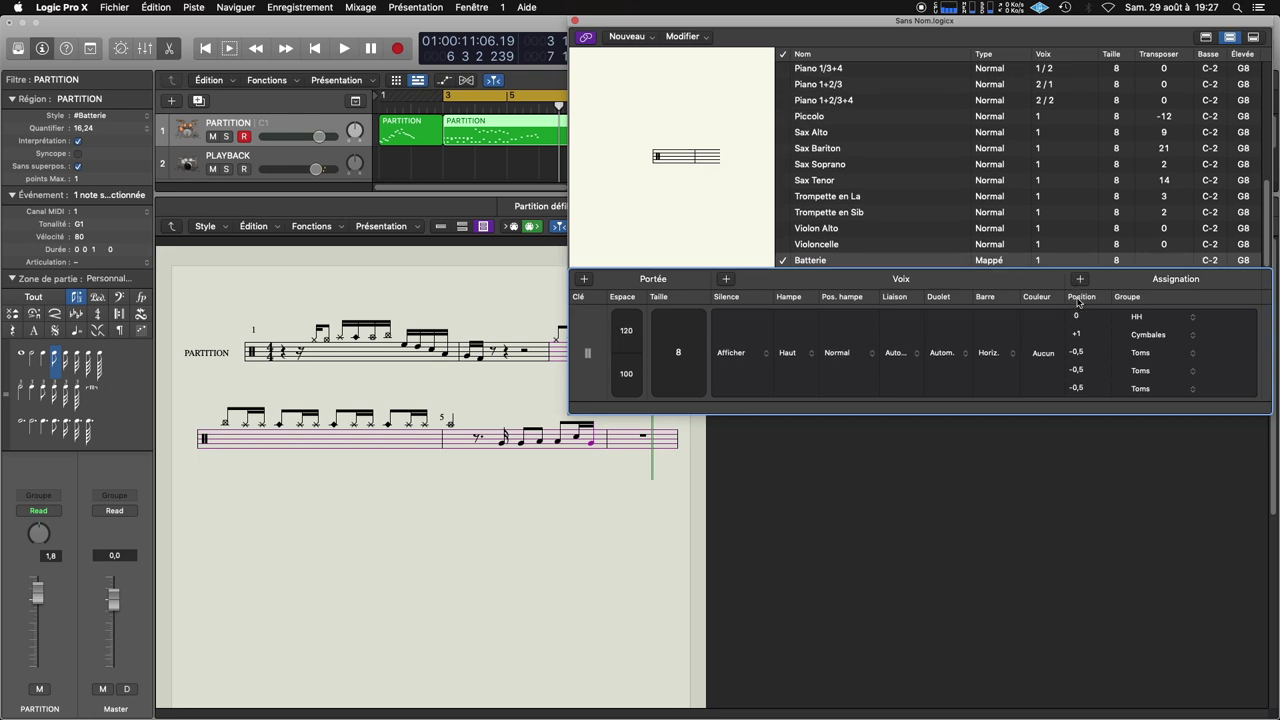
pyautogui.click(1143, 372)
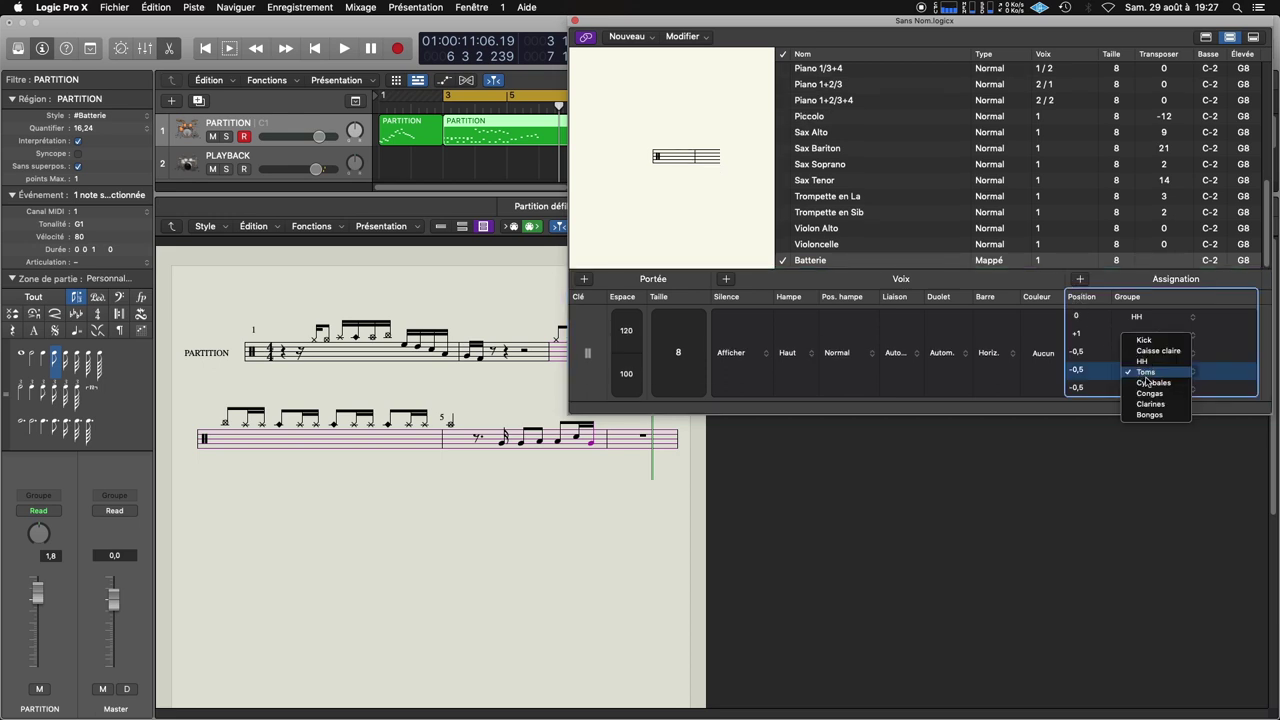
pyautogui.click(1156, 351)
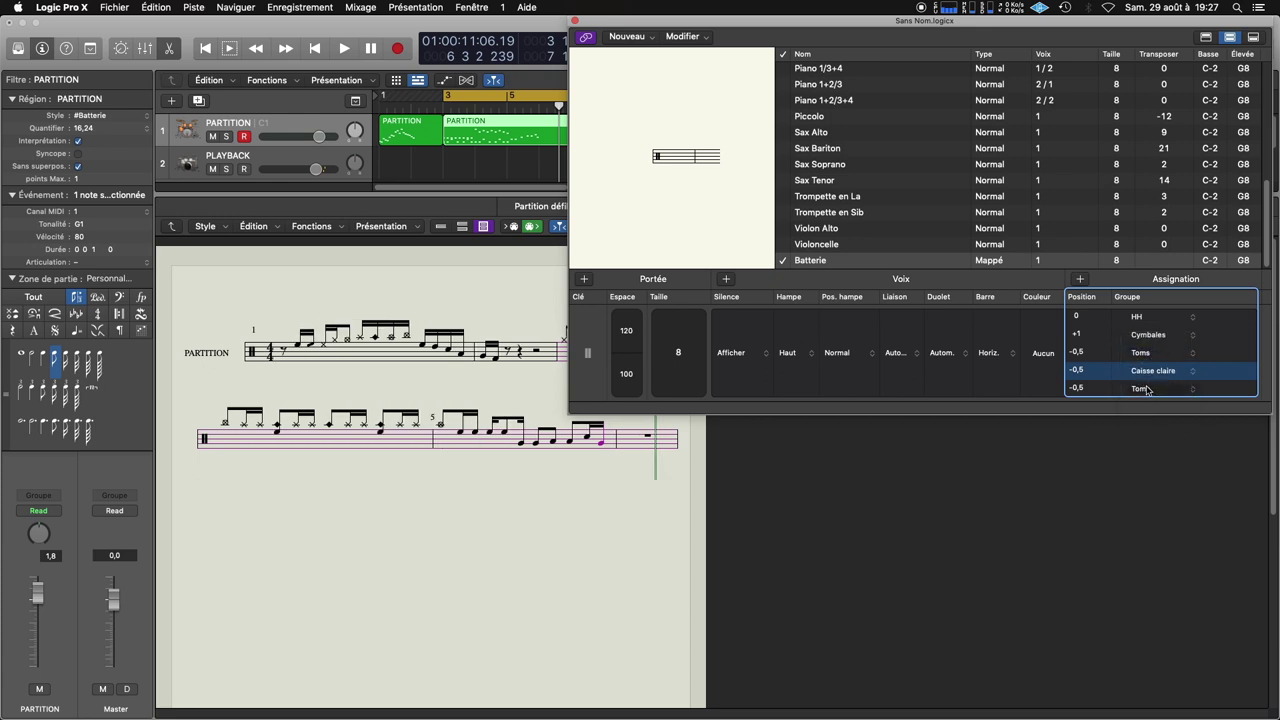
pyautogui.click(1147, 390)
pyautogui.click(1147, 362)
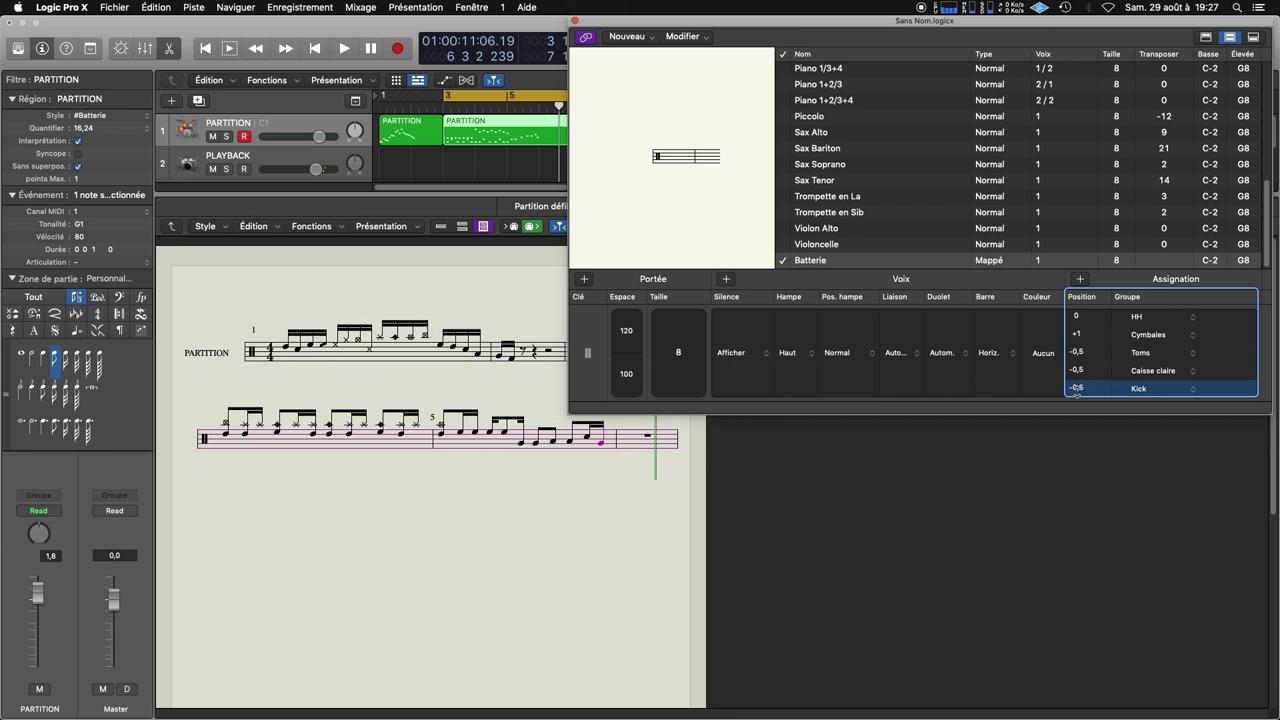
# Set the Caisse claire assignment's position to -2 and the Kick assignment's position to -4
pyautogui.click(1152, 371)
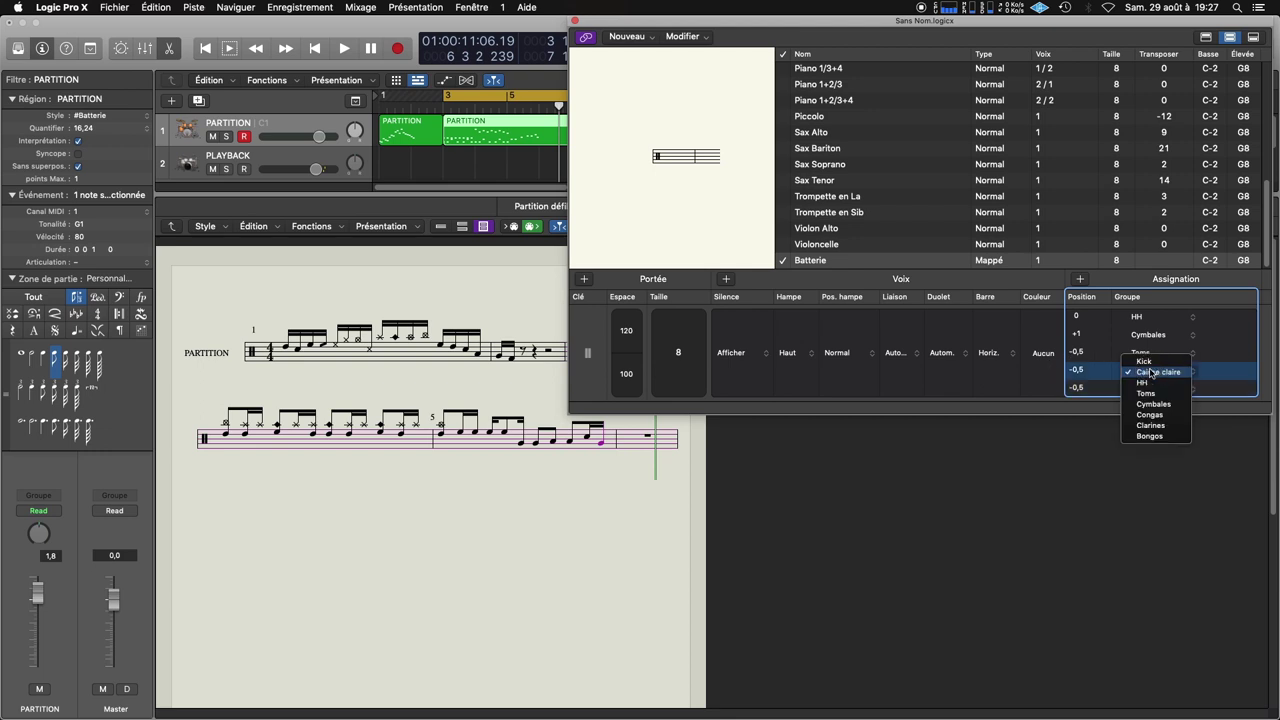
pyautogui.click(1090, 436)
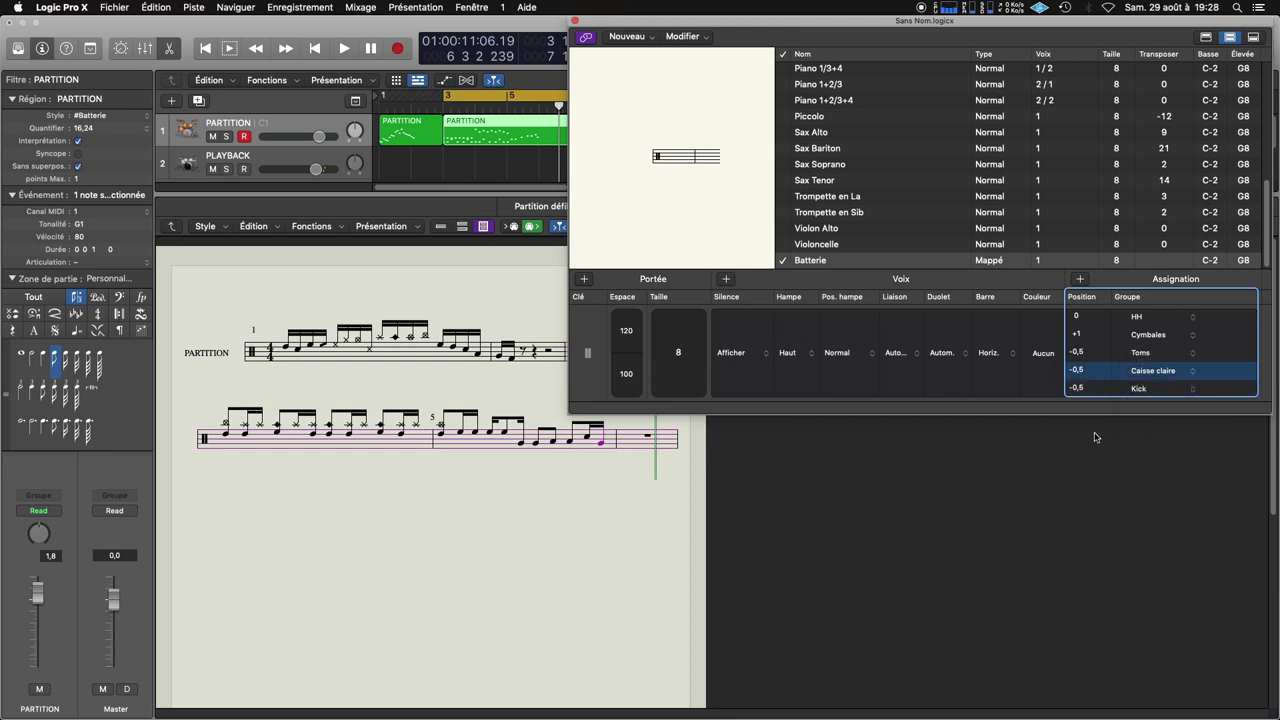
pyautogui.click(1077, 370)
pyautogui.moveTo(1077, 370); pyautogui.dragTo(1077, 382)
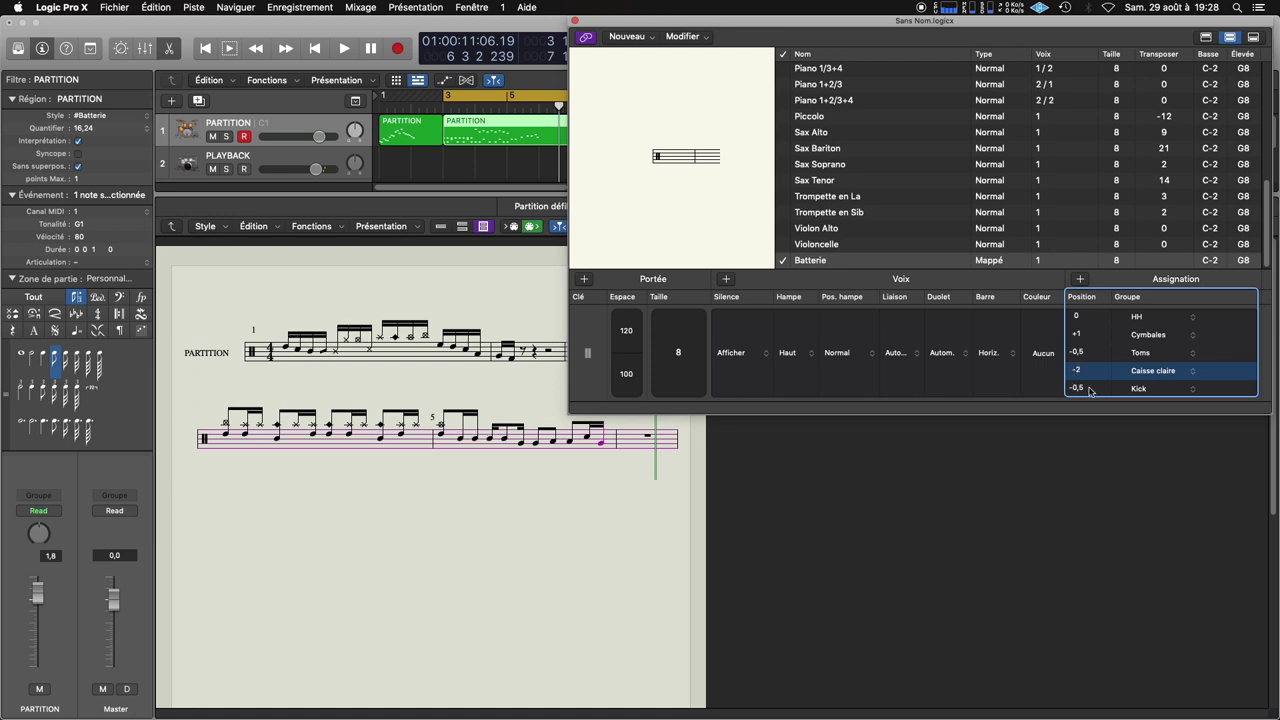
pyautogui.moveTo(1079, 388); pyautogui.dragTo(1079, 412)
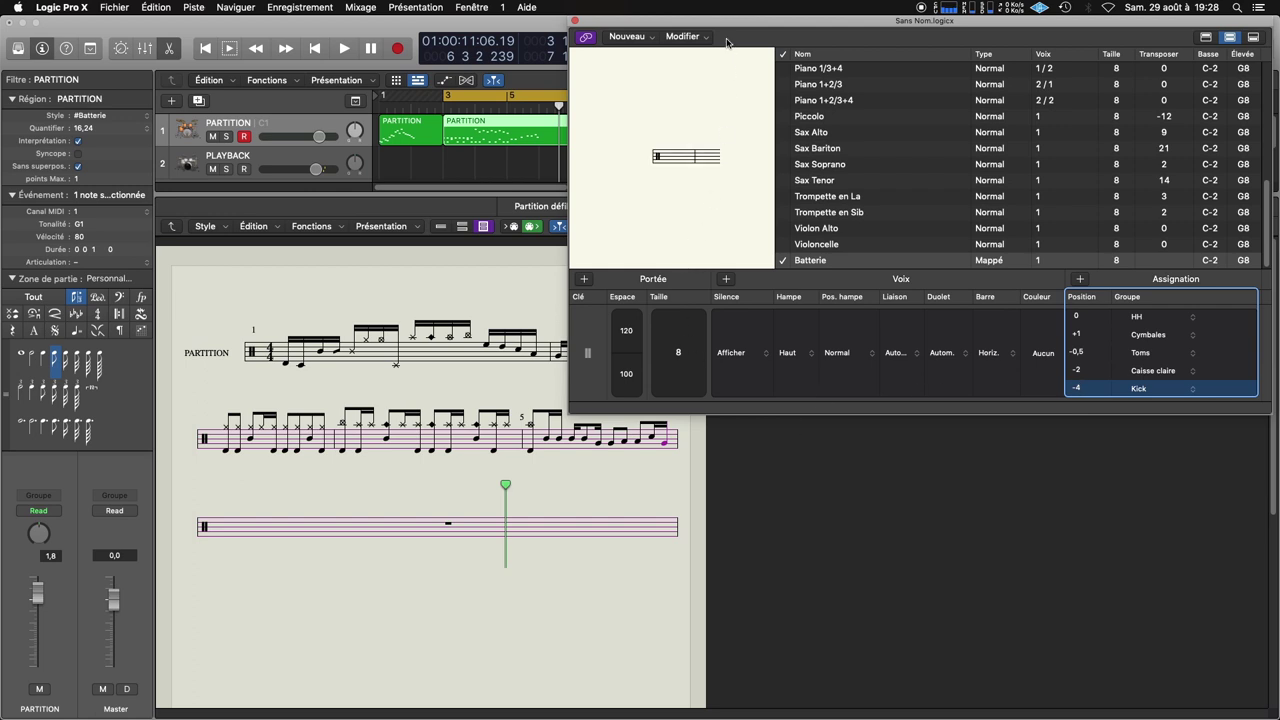
# Uncover the score beside the style settings and check the rest display options, keeping Afficher
pyautogui.moveTo(754, 30); pyautogui.dragTo(910, 33)
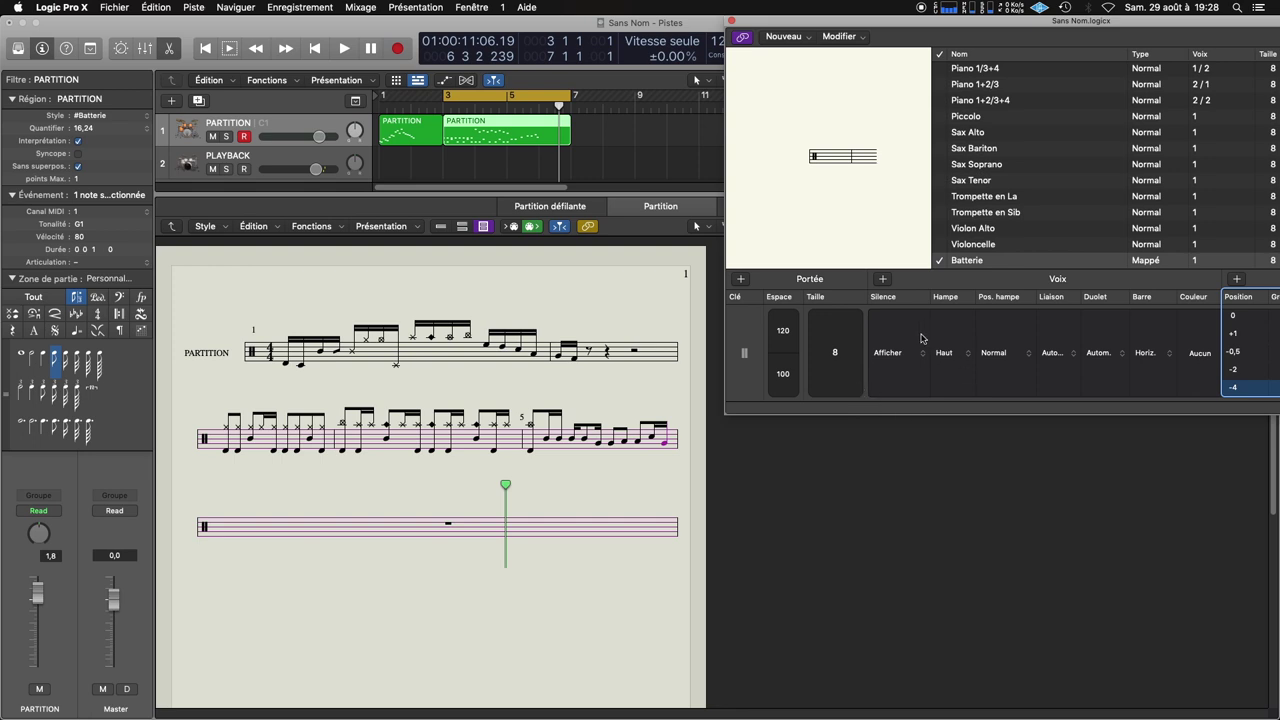
pyautogui.click(889, 354)
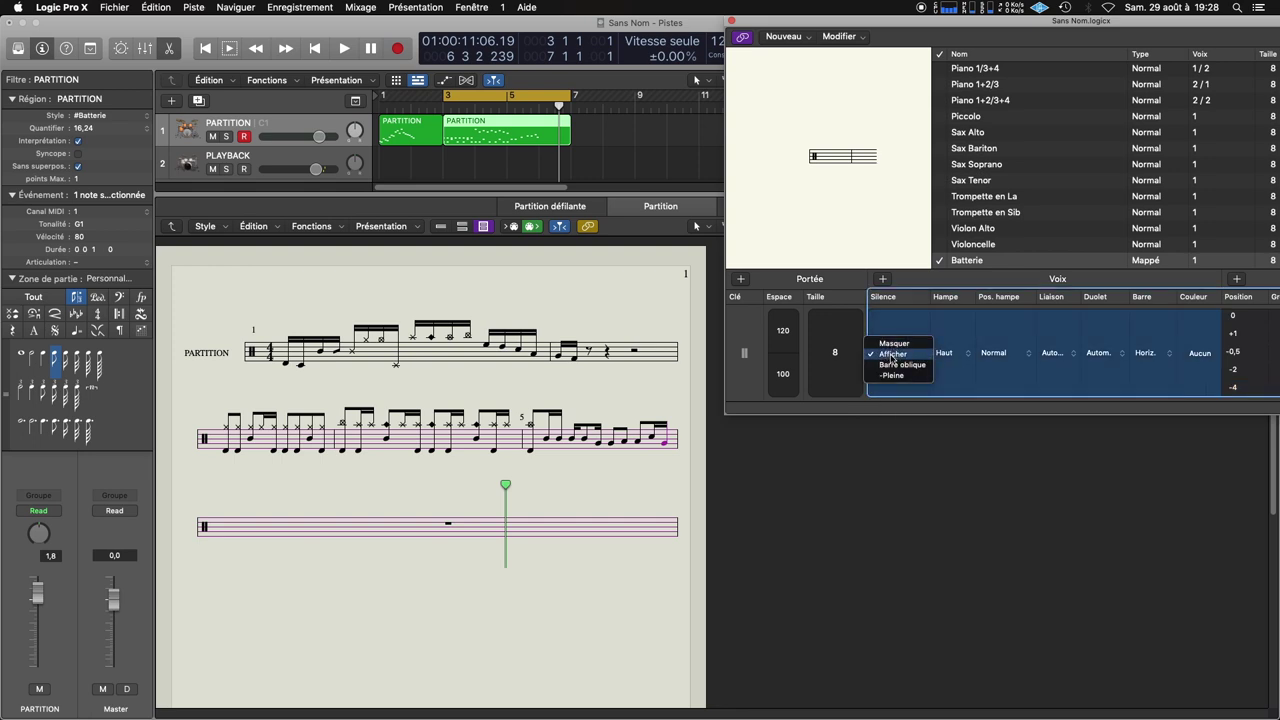
pyautogui.click(893, 356)
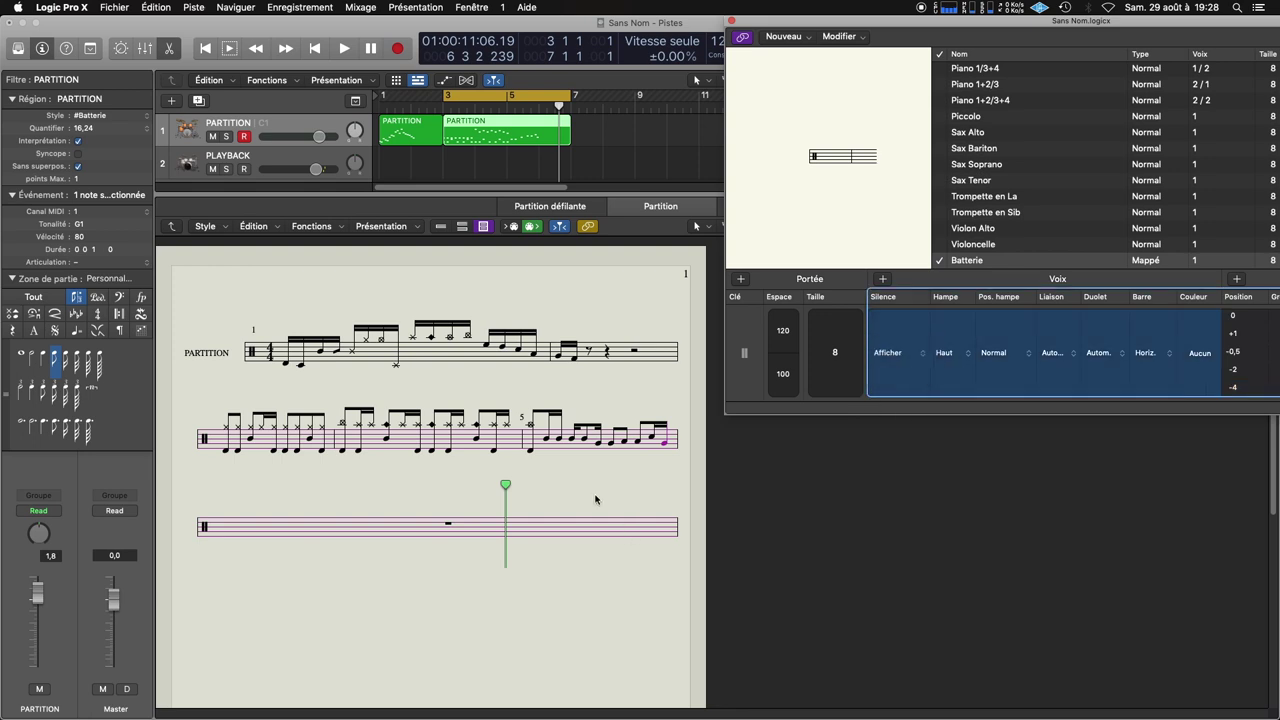
# Delete the three beamed notes on beat 2 of bar 5 in the score, and close the staff style window
pyautogui.click(592, 438)
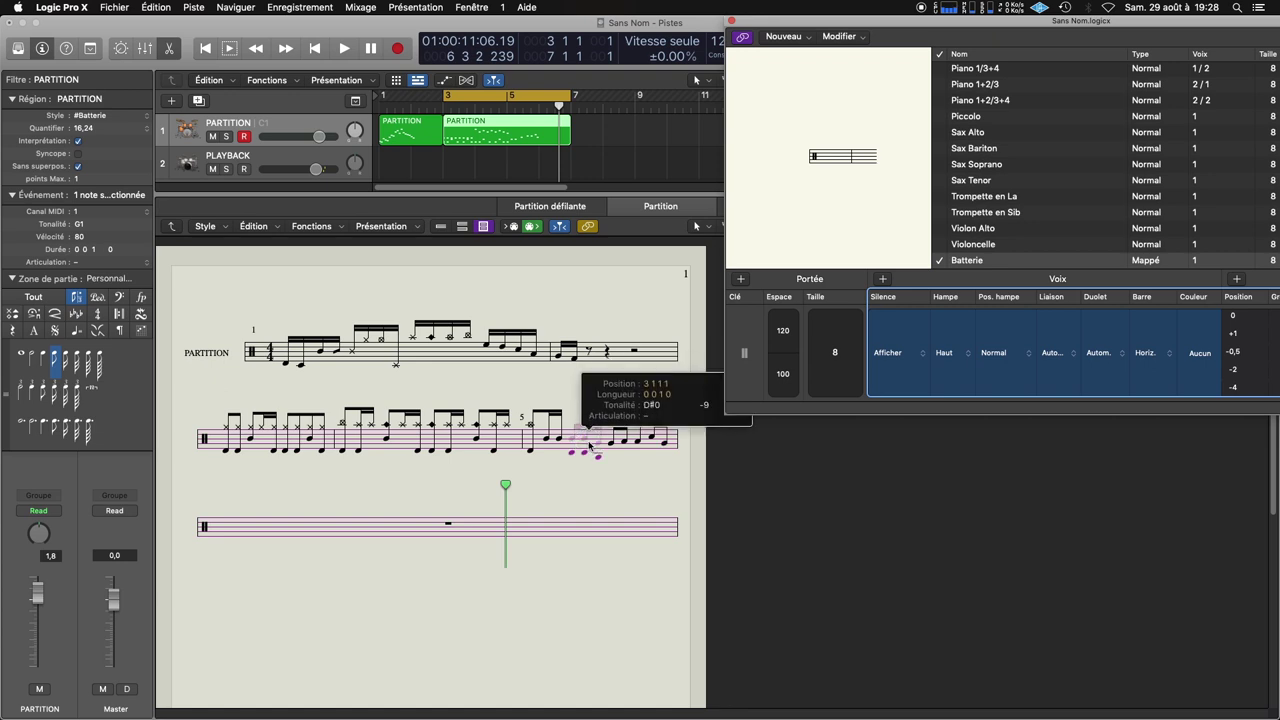
pyautogui.press('Delete')
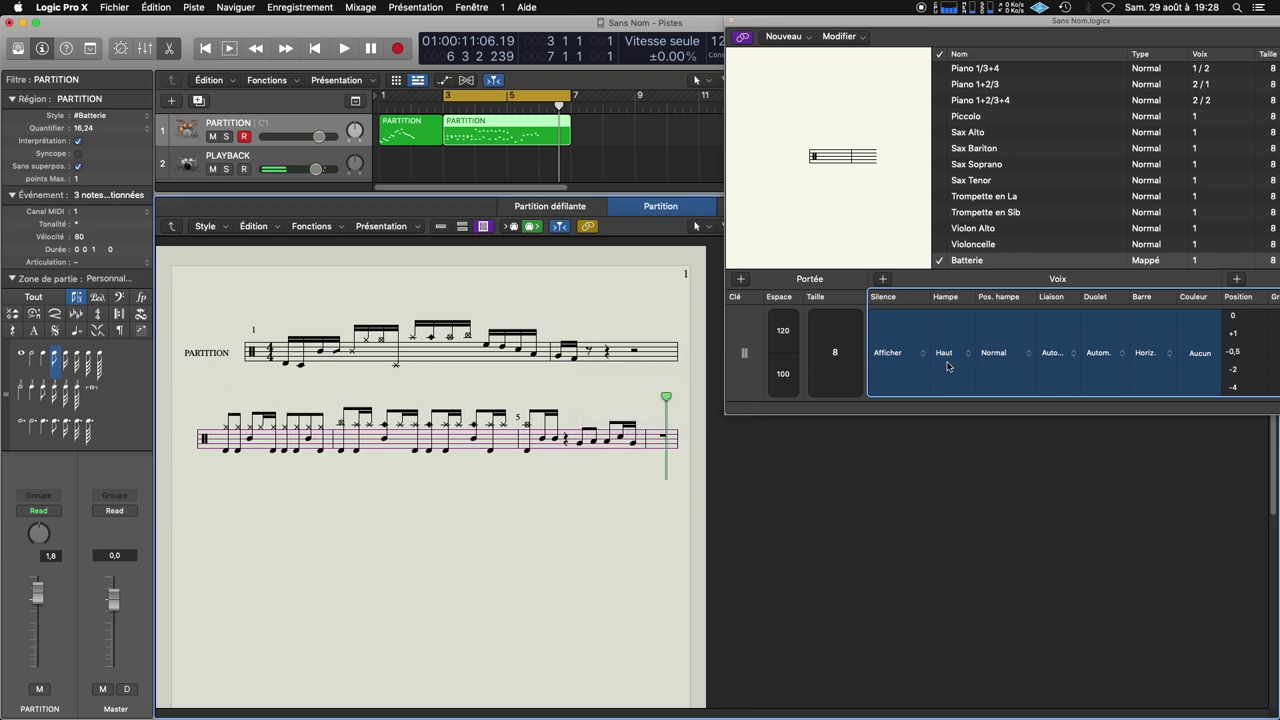
pyautogui.press('super+z')
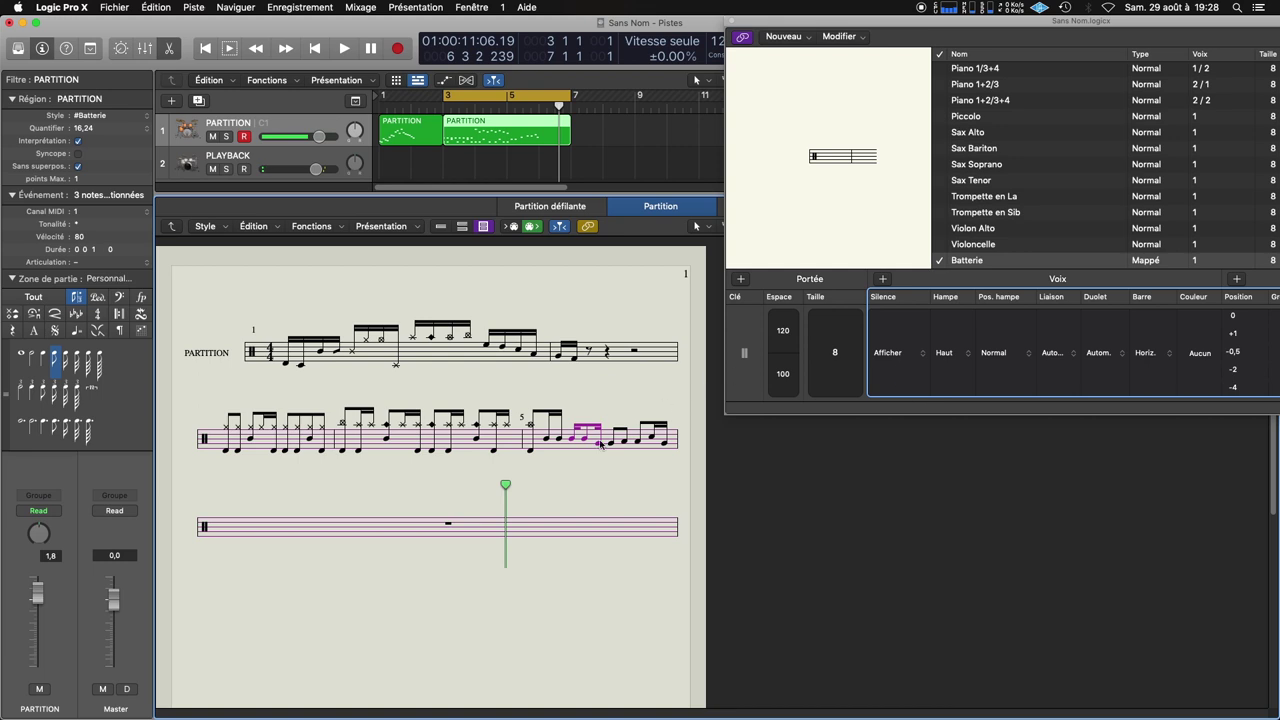
pyautogui.press('Delete')
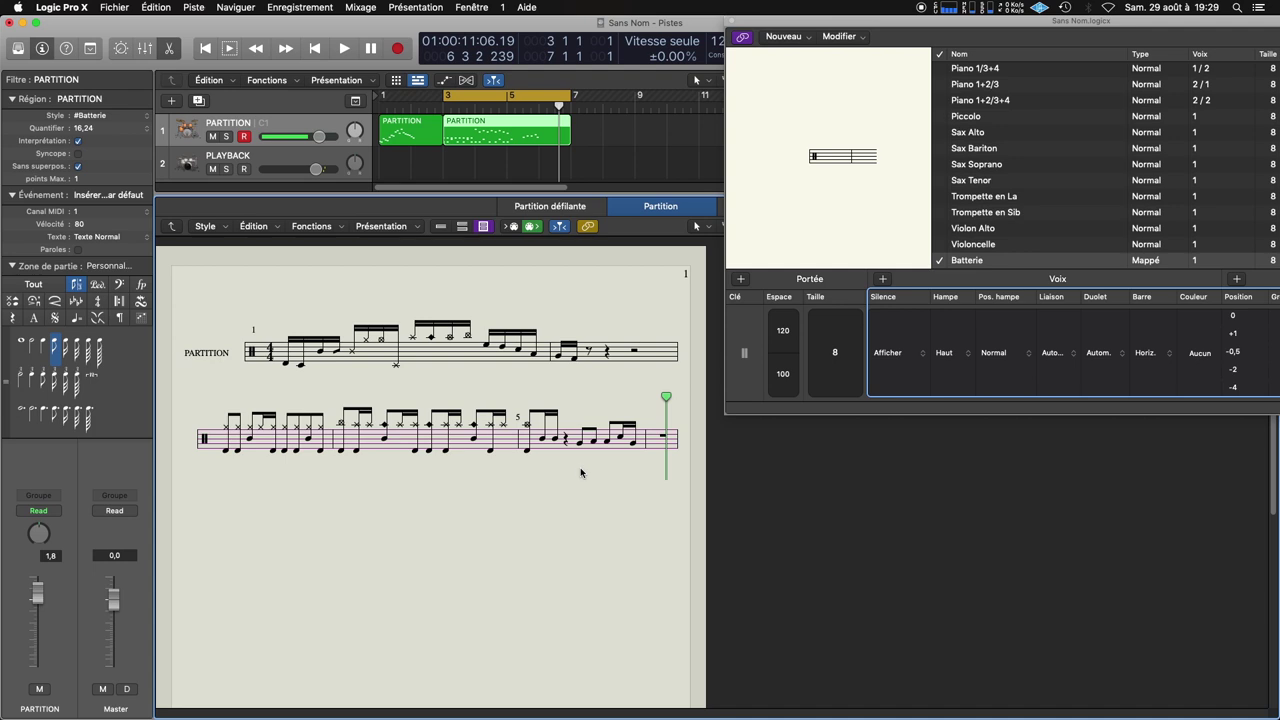
pyautogui.click(733, 21)
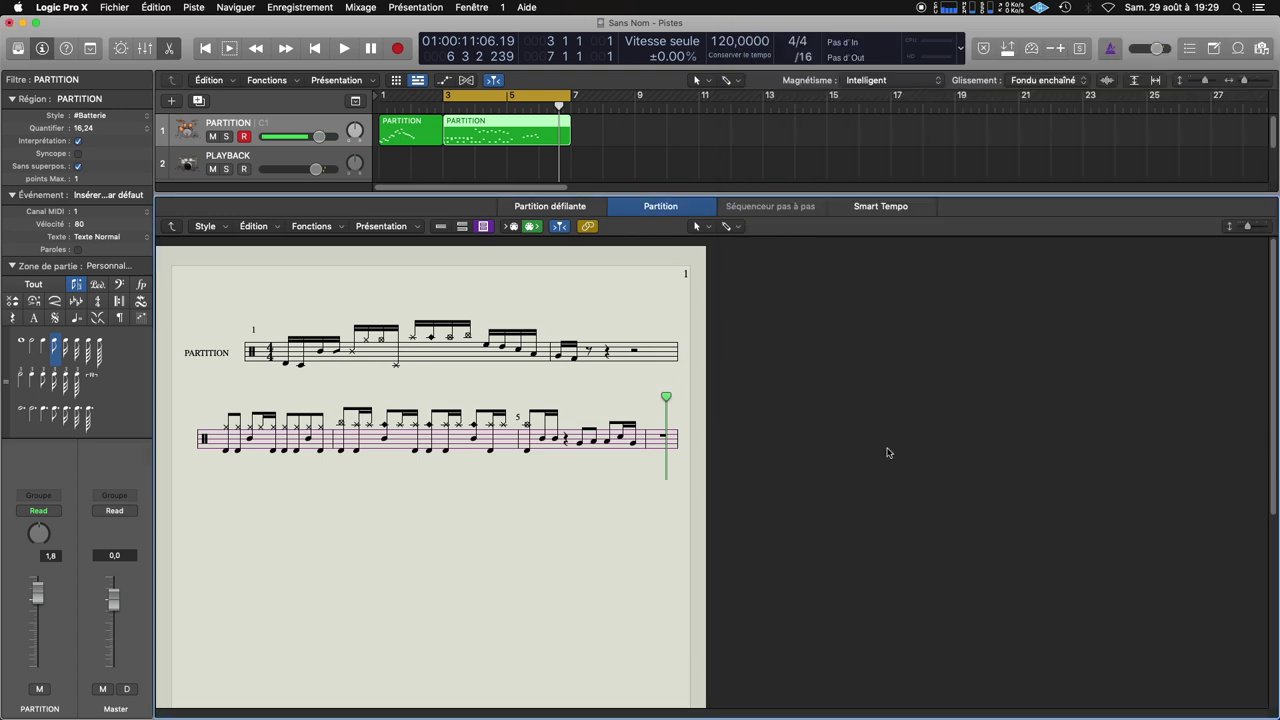
# Show the second PARTITION region in the piano roll and set the project's grid division to /12
pyautogui.click(543, 208)
pyautogui.hscroll(-10, 640, 360)
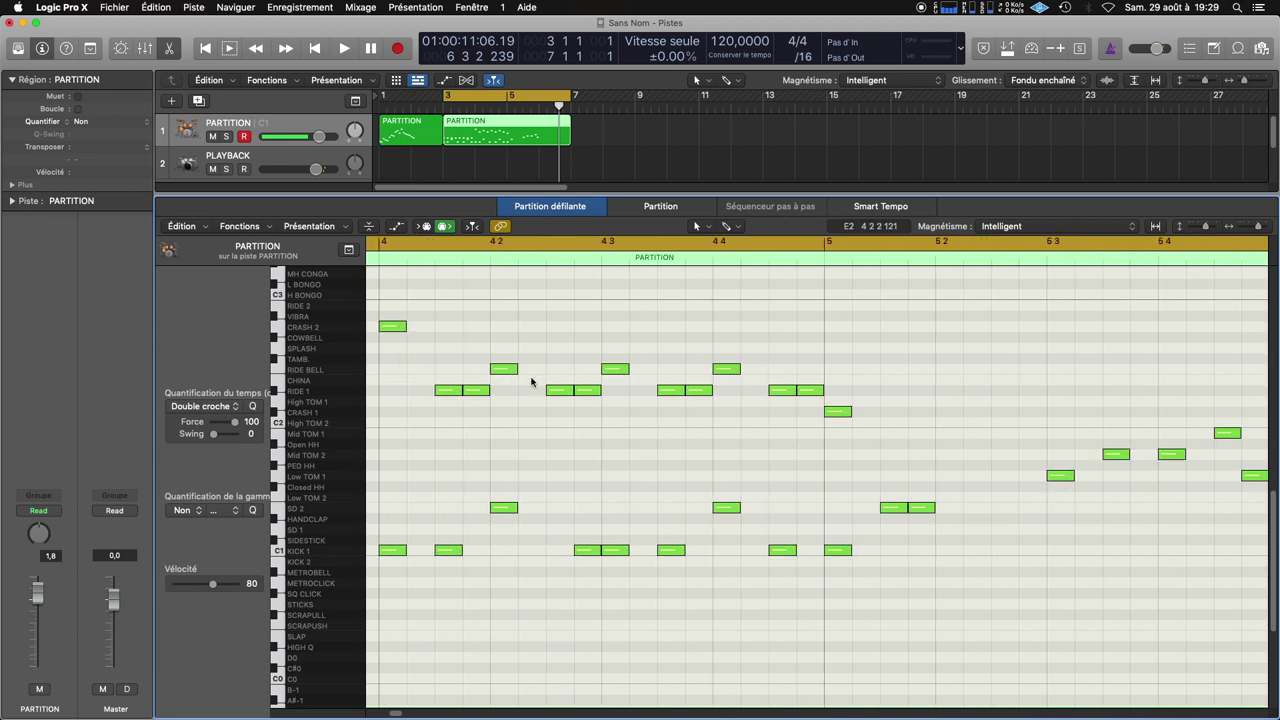
pyautogui.hscroll(2, 547, 383)
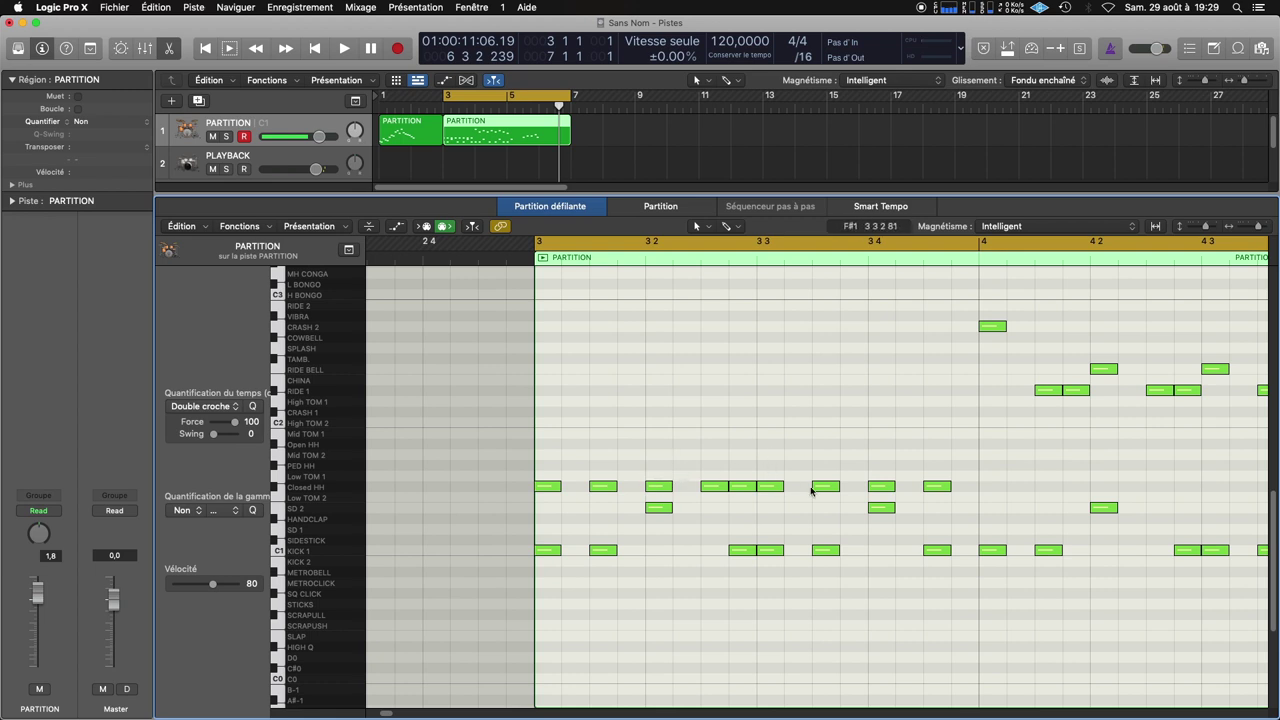
pyautogui.hscroll(1, 928, 377)
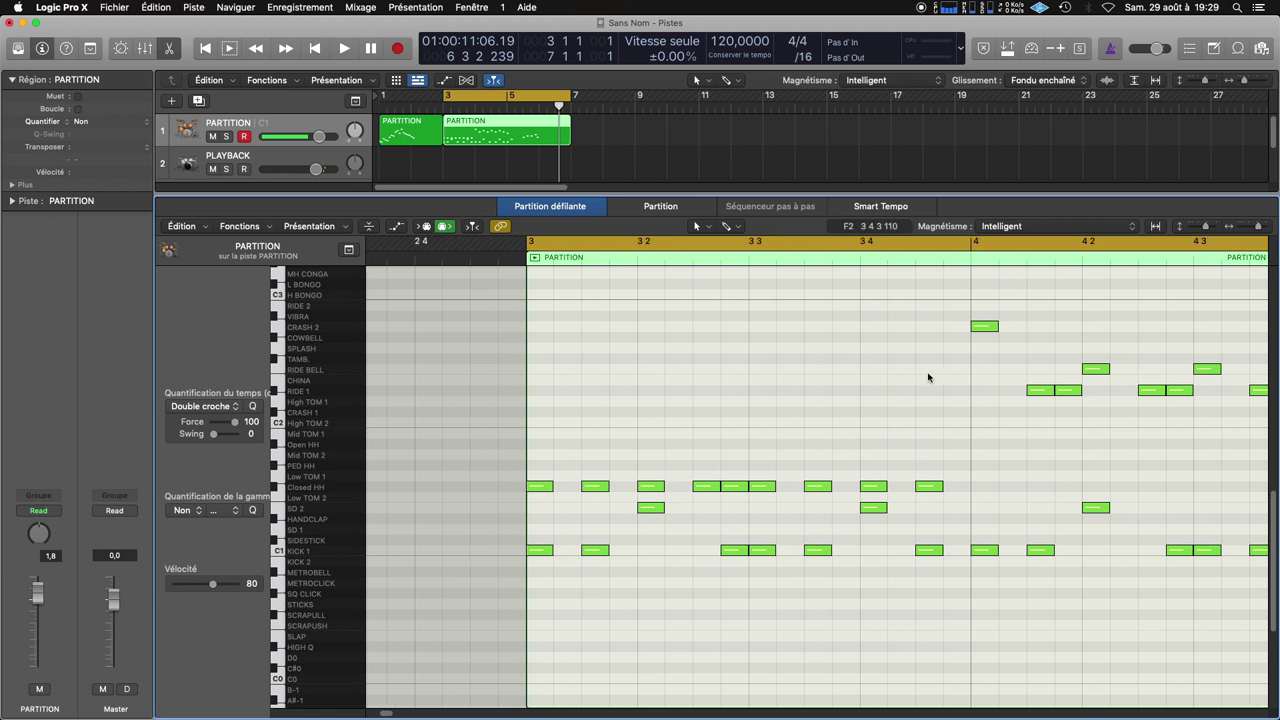
pyautogui.click(806, 57)
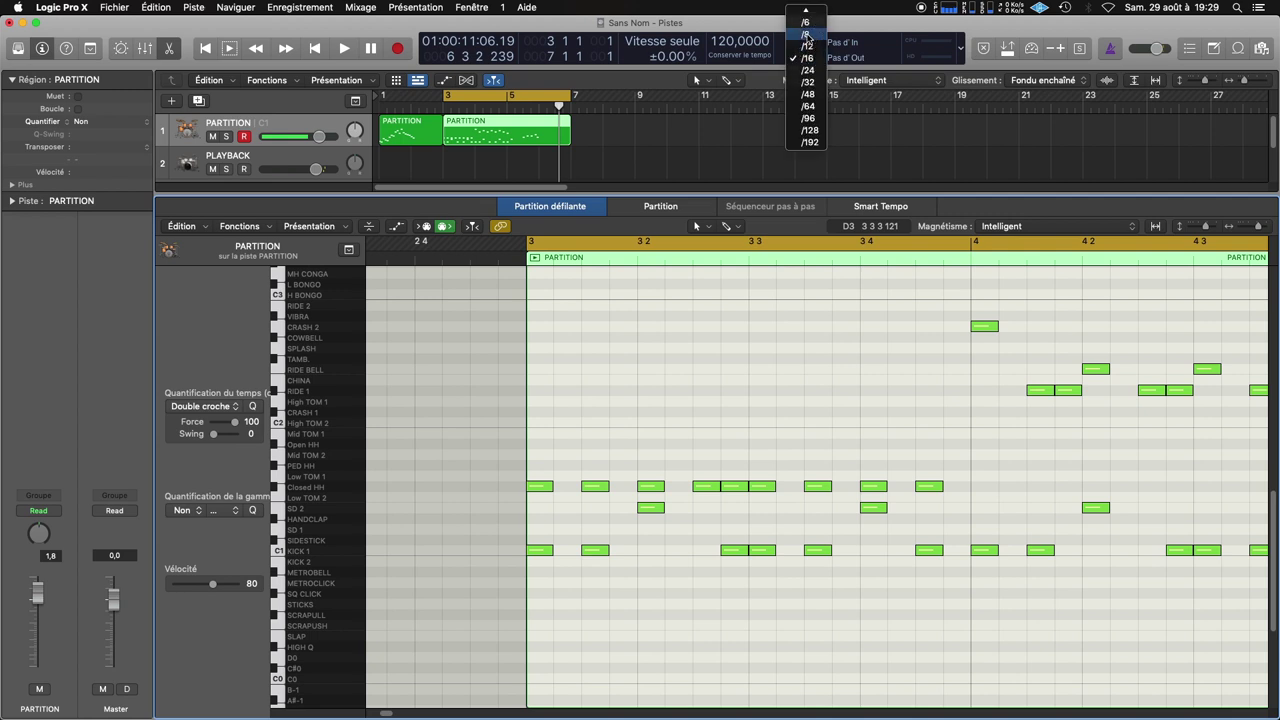
pyautogui.click(807, 35)
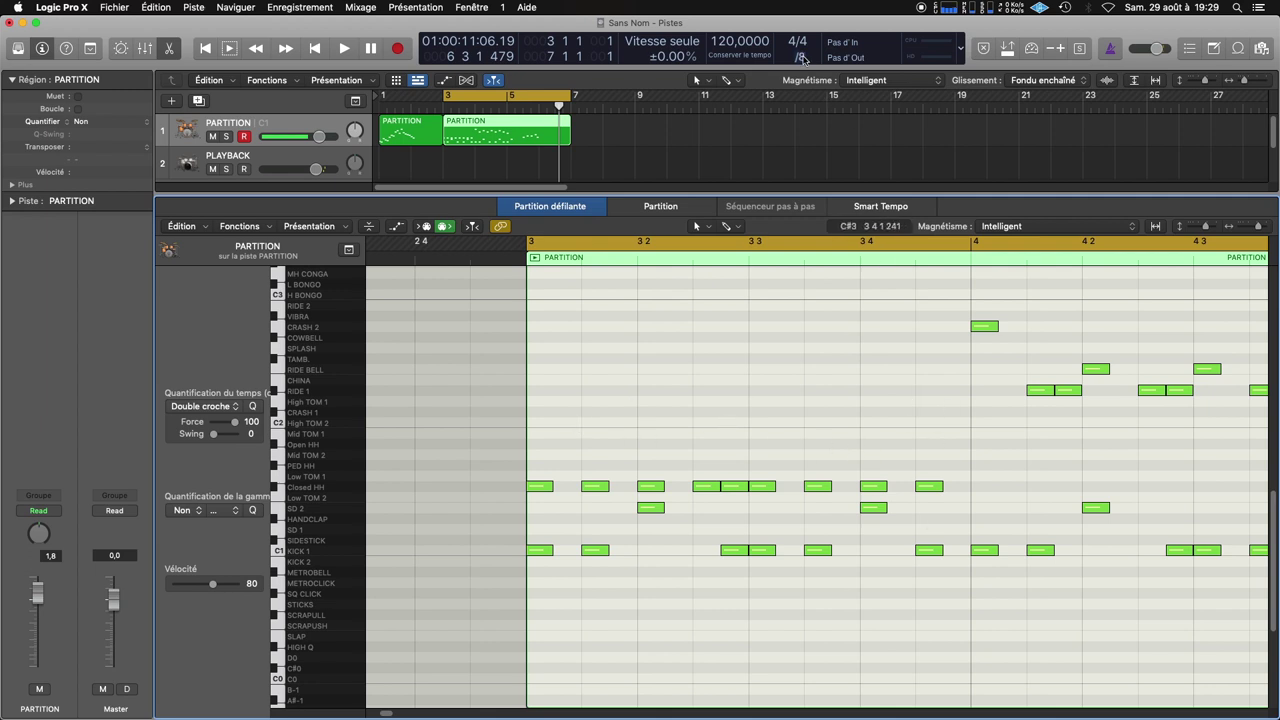
pyautogui.moveTo(803, 60); pyautogui.dragTo(809, 86)
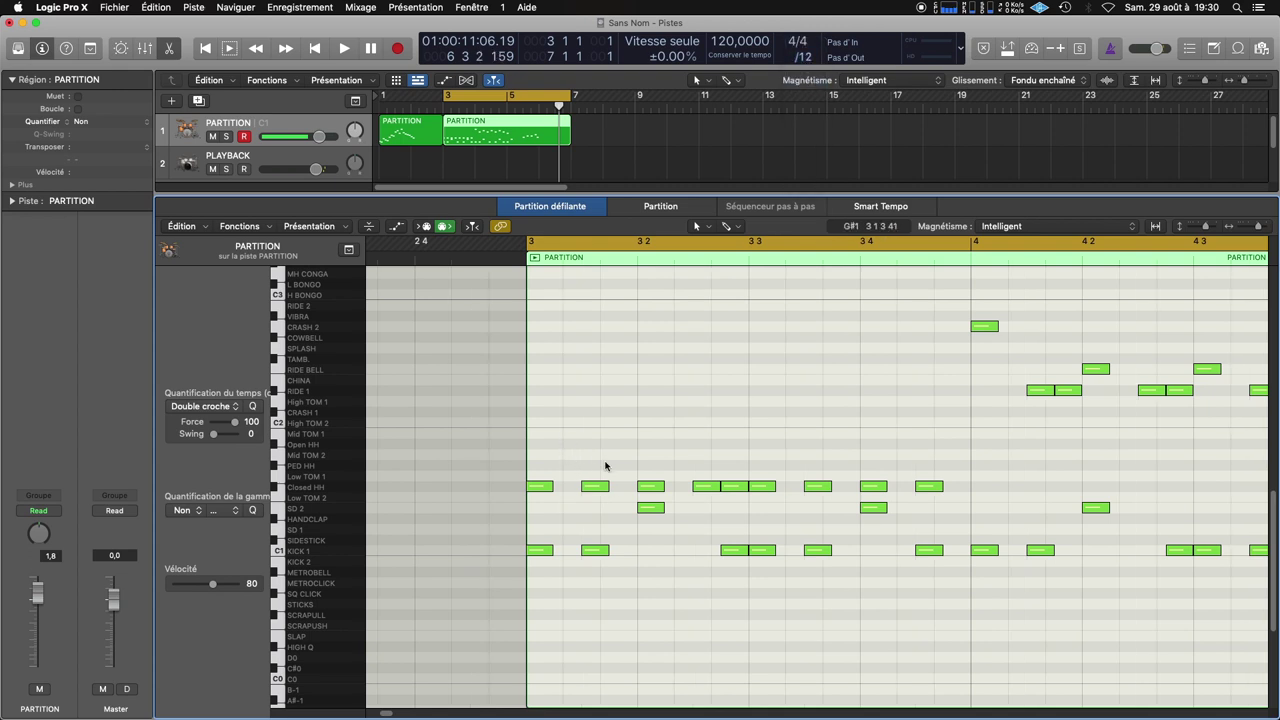
# Add three High TOM 1 notes as a triplet on beat 1 of bar 6, and a High TOM 2 note at 6 2
pyautogui.hscroll(8, 889, 583)
pyautogui.hscroll(15, 889, 583)
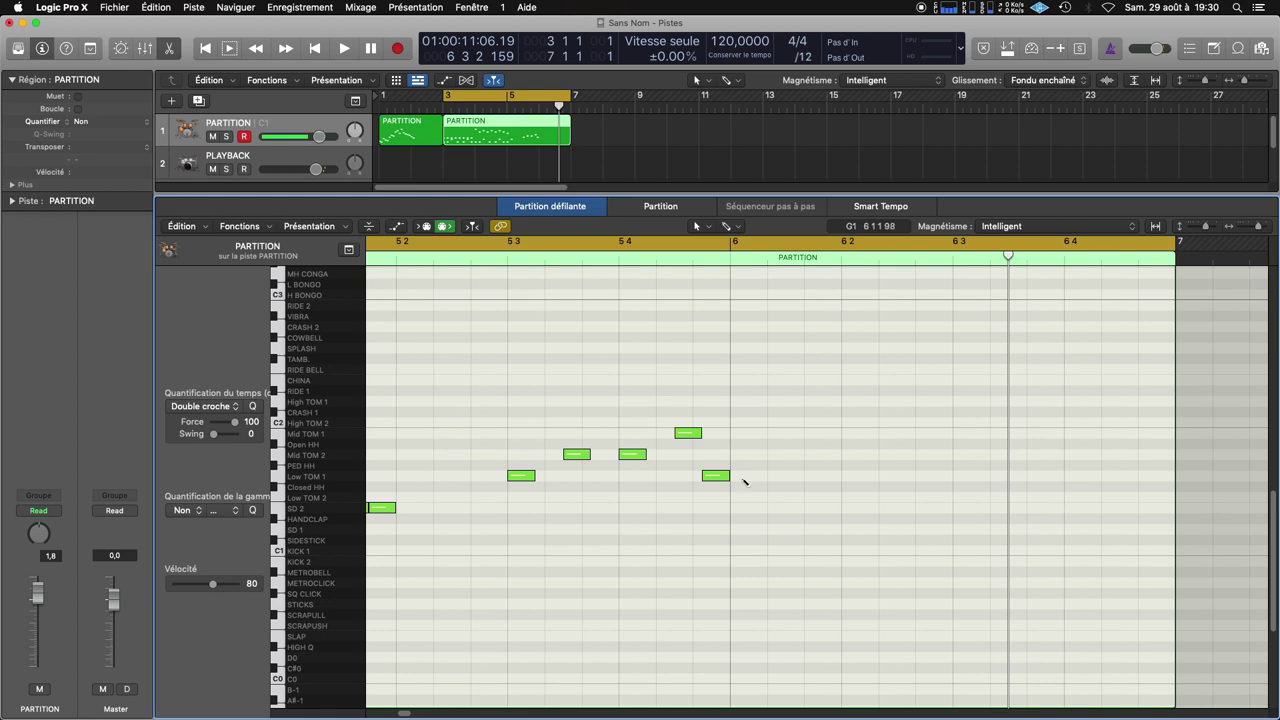
pyautogui.keyDown('super'); pyautogui.click(743, 477); pyautogui.keyUp('super')
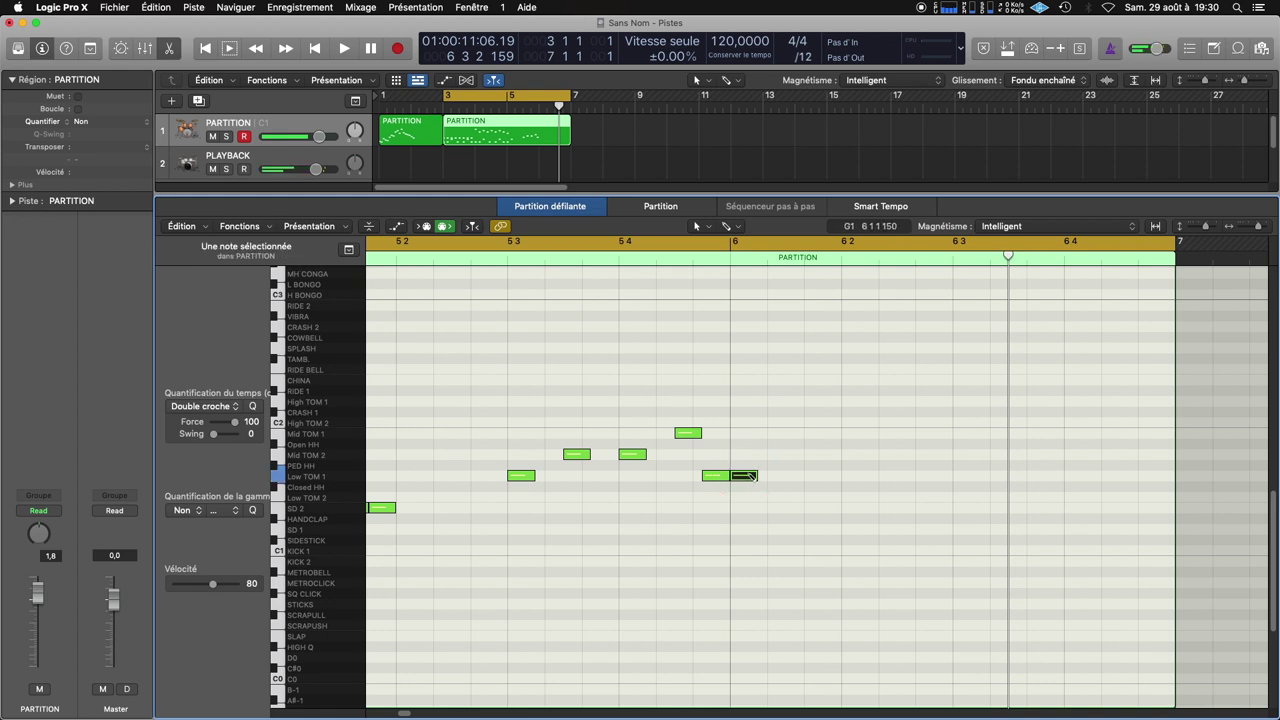
pyautogui.moveTo(750, 477); pyautogui.dragTo(743, 400)
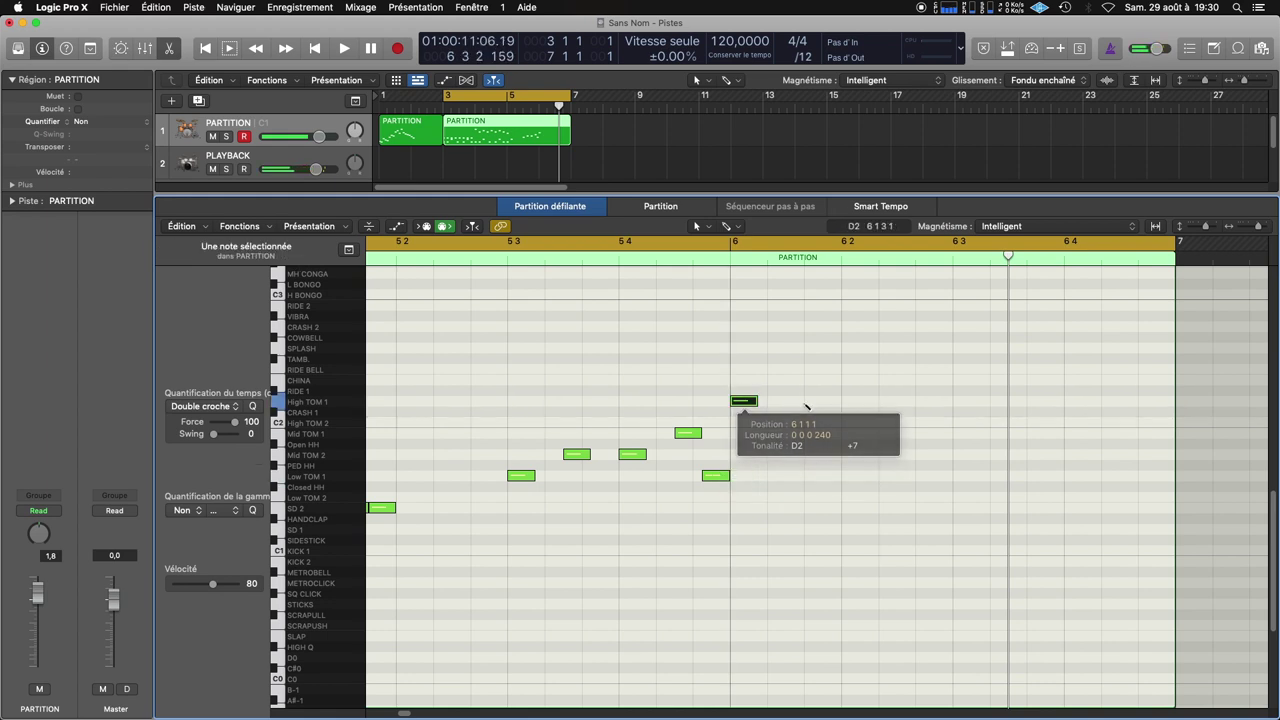
pyautogui.keyDown('super'); pyautogui.click(777, 402); pyautogui.keyUp('super')
pyautogui.keyDown('super'); pyautogui.click(815, 402); pyautogui.keyUp('super')
pyautogui.keyDown('super'); pyautogui.click(856, 422); pyautogui.keyUp('super')
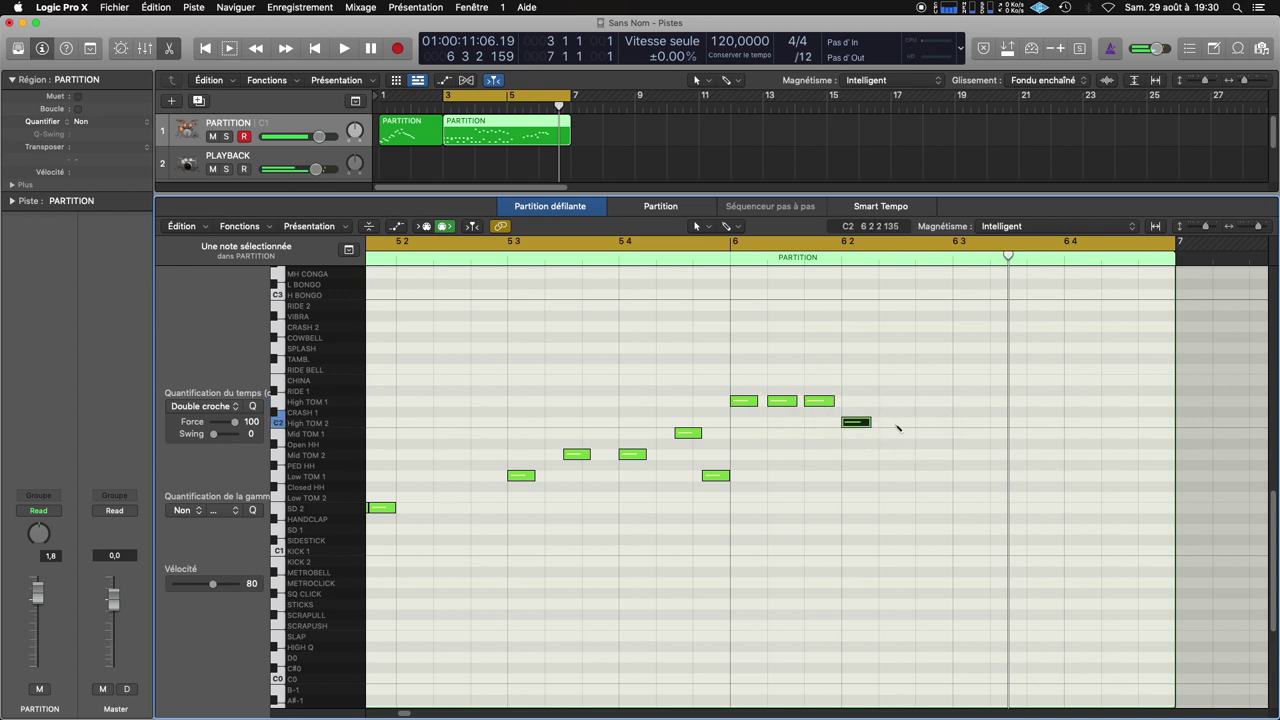
pyautogui.keyDown('super'); pyautogui.click(896, 422); pyautogui.keyUp('super')
pyautogui.keyDown('super'); pyautogui.click(934, 422); pyautogui.keyUp('super')
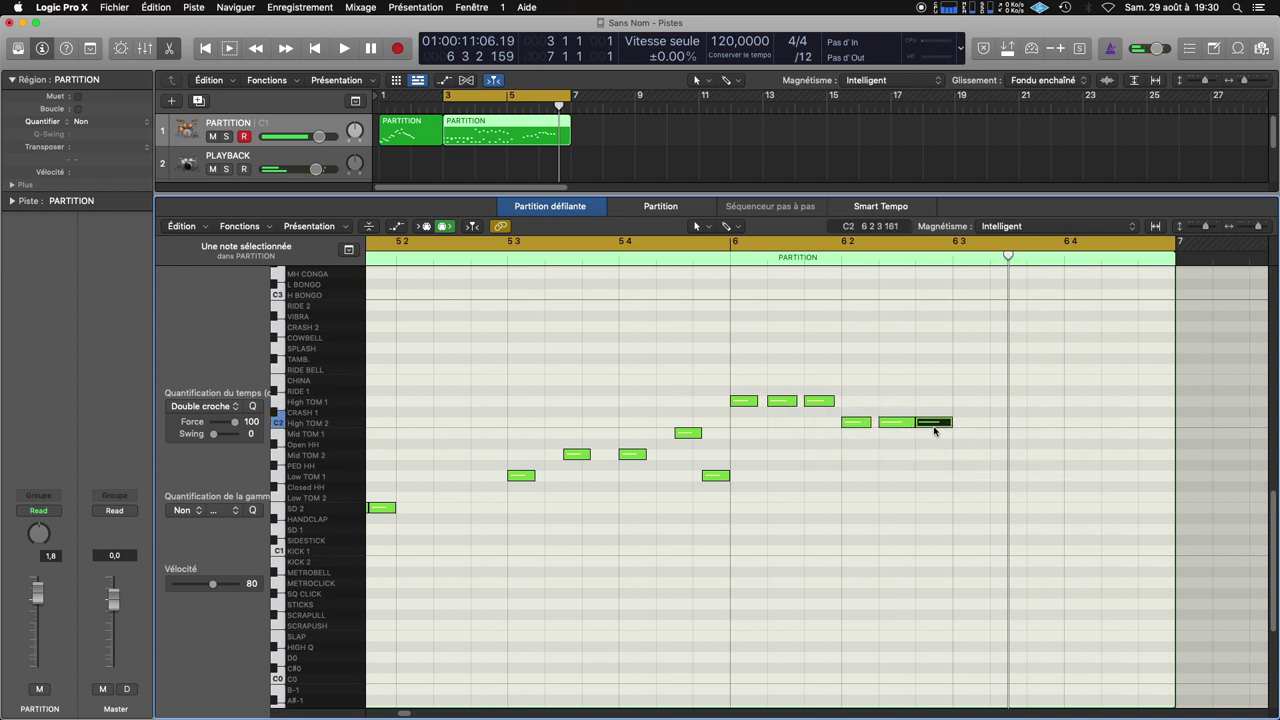
pyautogui.moveTo(902, 398); pyautogui.dragTo(934, 430)
pyautogui.press('Delete')
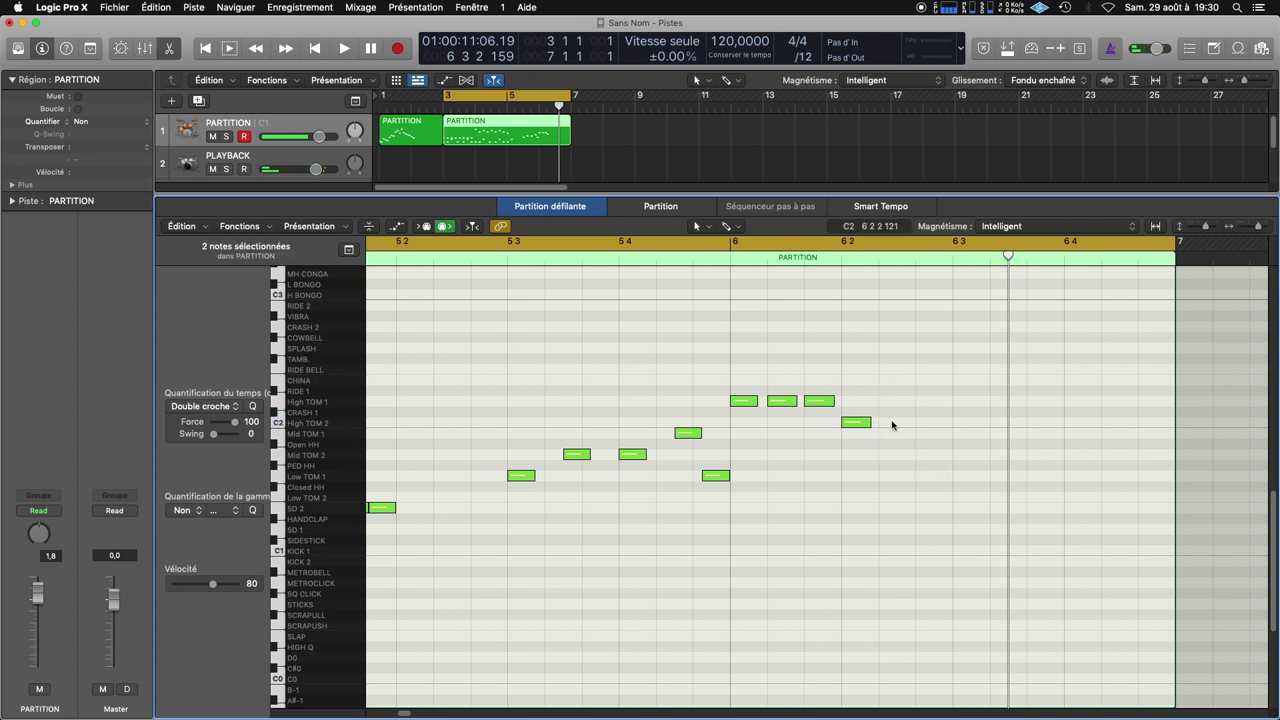
# Complete the High TOM 2 triplet on beat 2 of bar 6 with two more notes
pyautogui.keyDown('super'); pyautogui.click(896, 425); pyautogui.keyUp('super')
pyautogui.keyDown('super'); pyautogui.click(930, 425); pyautogui.keyUp('super')
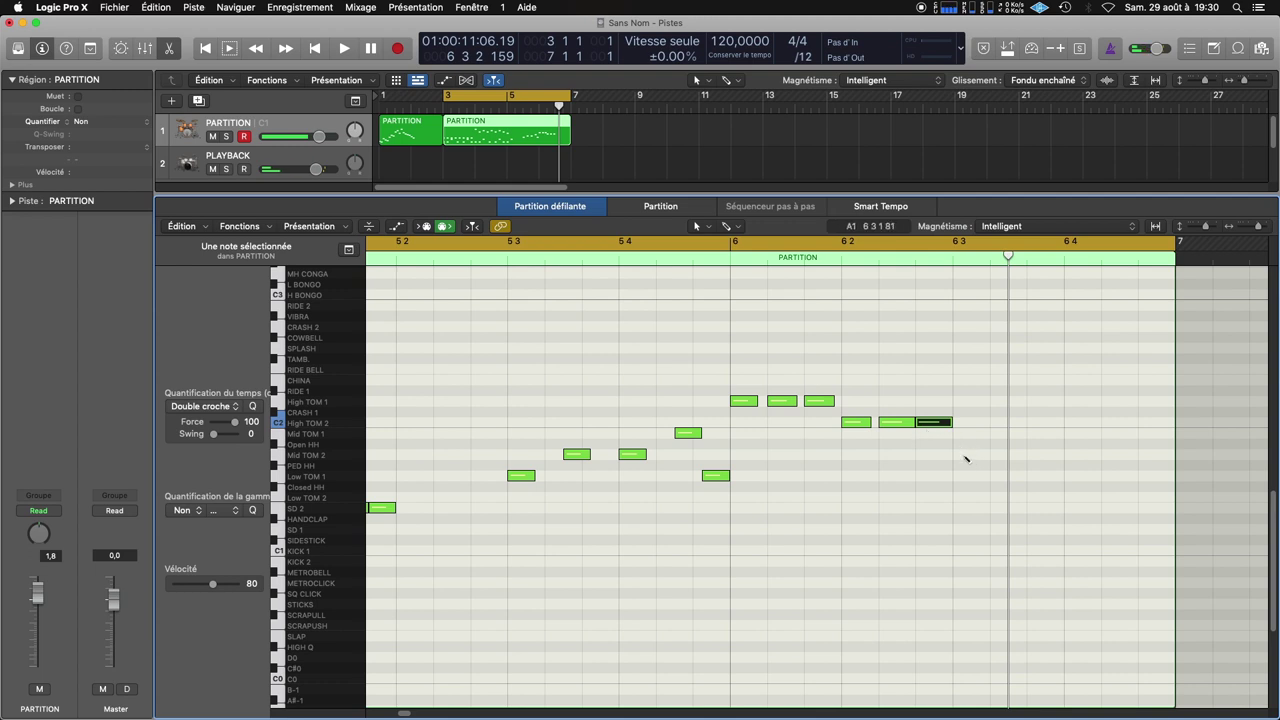
# Add three Mid TOM 2 notes on beat 3 and three Low TOM 1 notes on beat 4 of bar 6, and show the score
pyautogui.keyDown('super'); pyautogui.click(970, 455); pyautogui.keyUp('super')
pyautogui.keyDown('super'); pyautogui.click(1008, 455); pyautogui.keyUp('super')
pyautogui.keyDown('super'); pyautogui.click(1046, 456); pyautogui.keyUp('super')
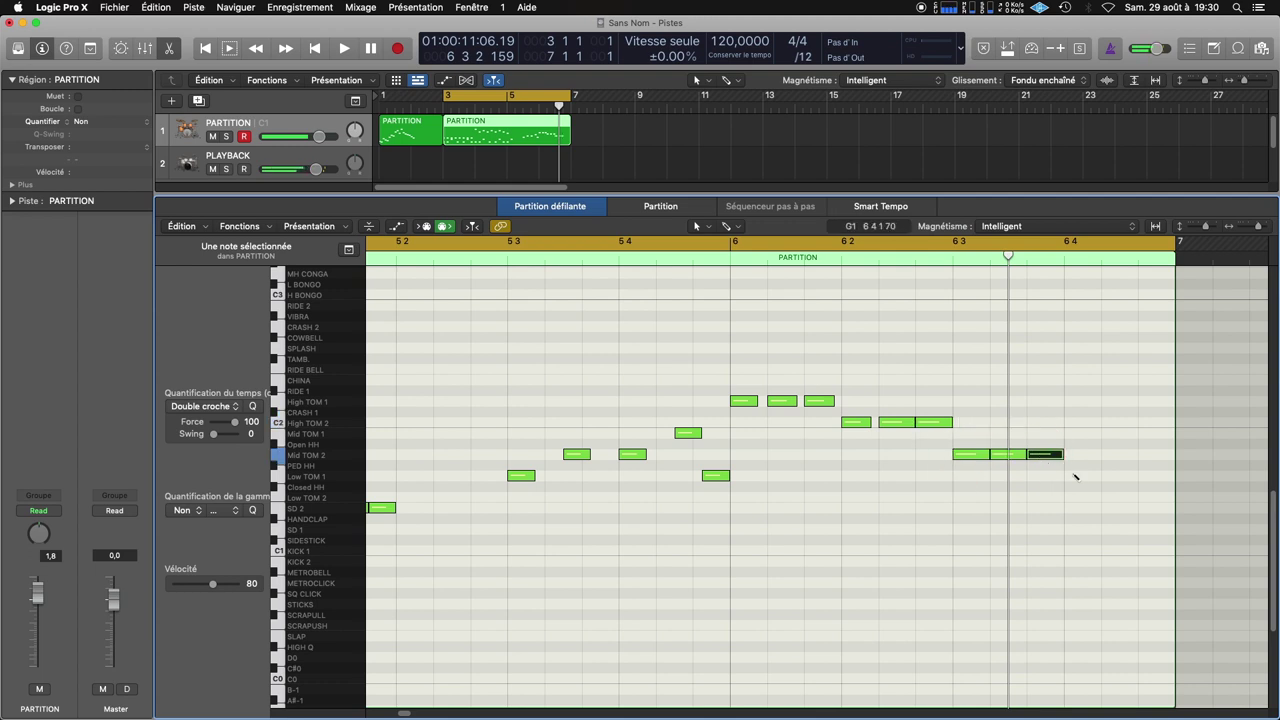
pyautogui.keyDown('super'); pyautogui.click(1080, 476); pyautogui.keyUp('super')
pyautogui.keyDown('super'); pyautogui.click(1120, 476); pyautogui.keyUp('super')
pyautogui.keyDown('super'); pyautogui.click(1156, 476); pyautogui.keyUp('super')
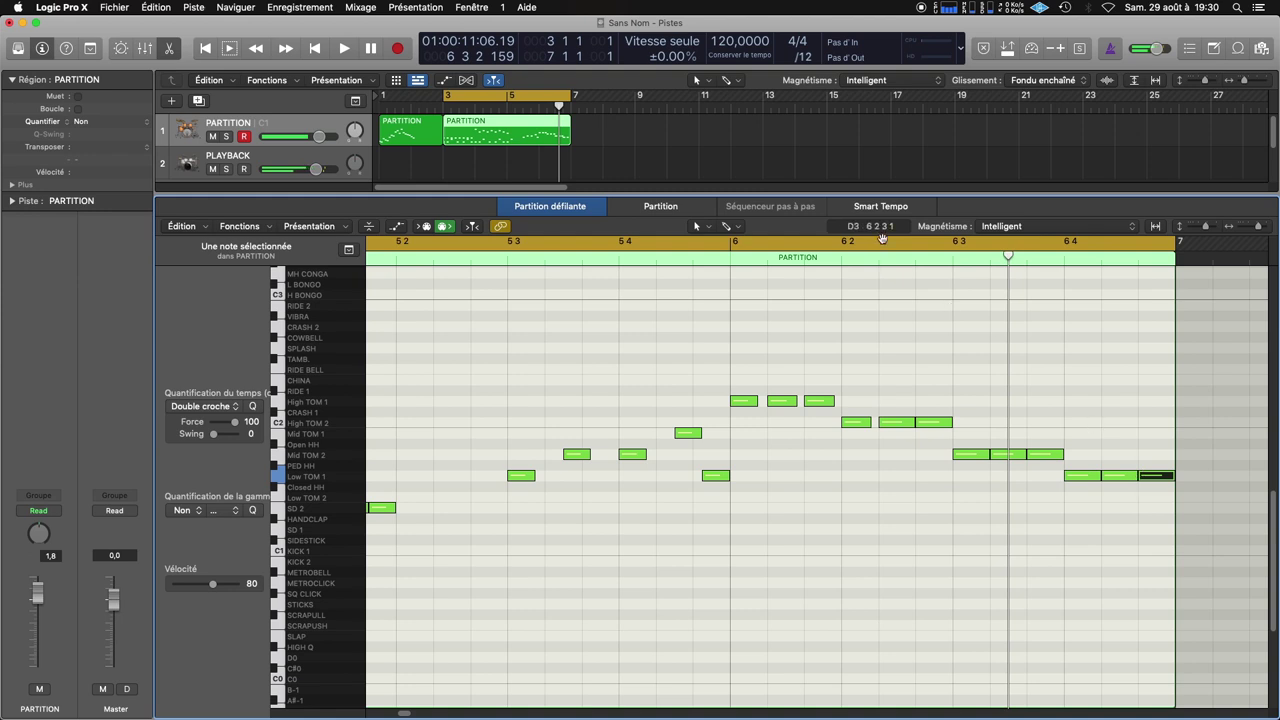
pyautogui.click(659, 206)
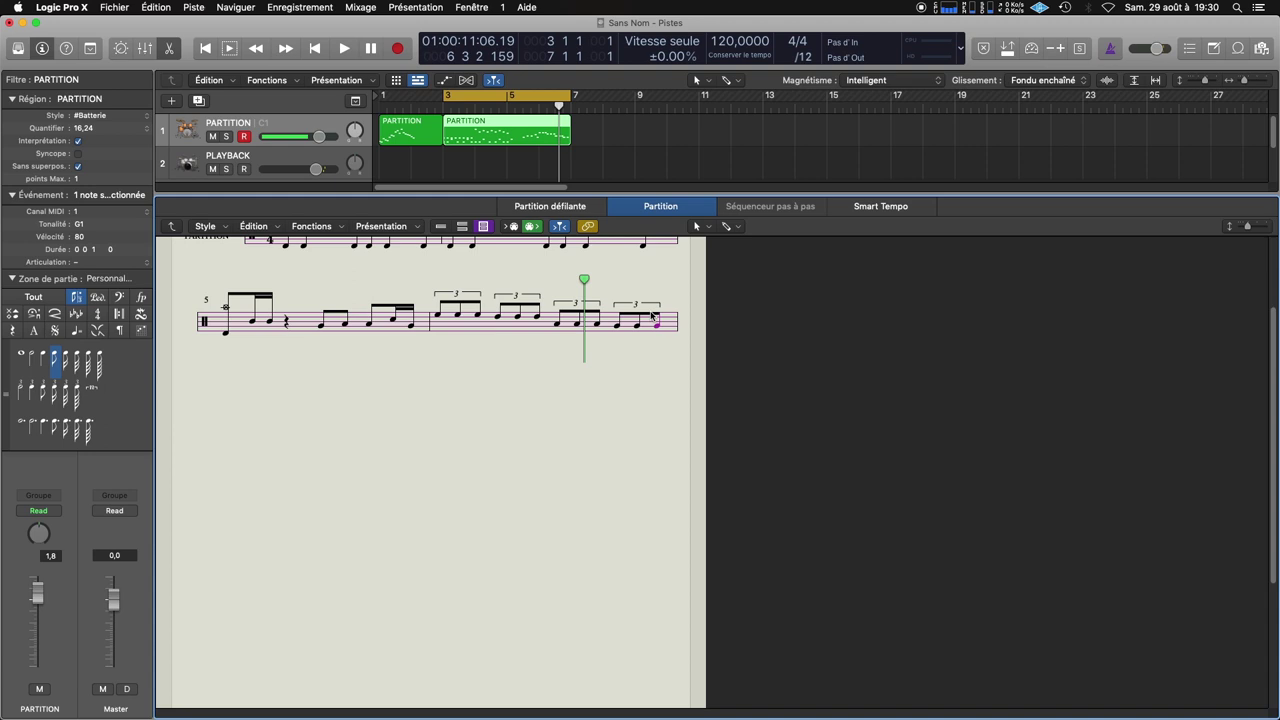
pyautogui.scroll(4, 514, 423)
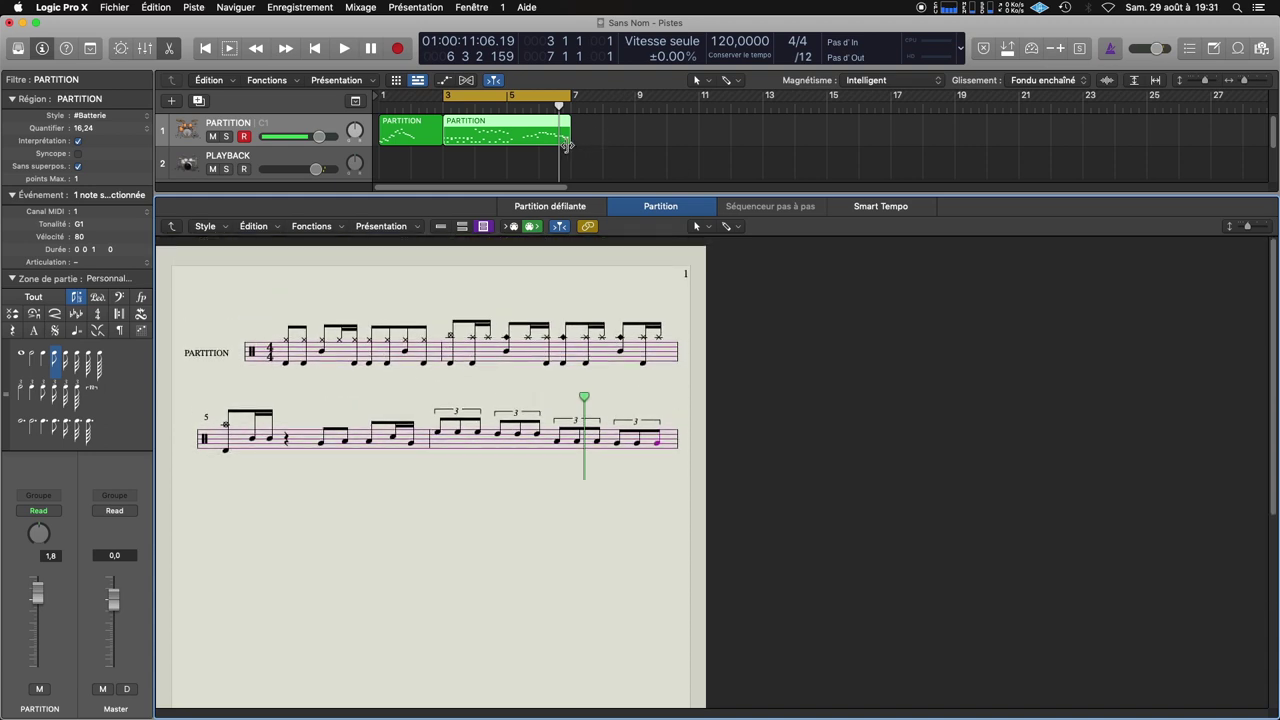
# Extend the second PARTITION region to bar 9 and show bar 7 in the piano roll with a /32 grid division
pyautogui.moveTo(569, 143); pyautogui.dragTo(632, 145)
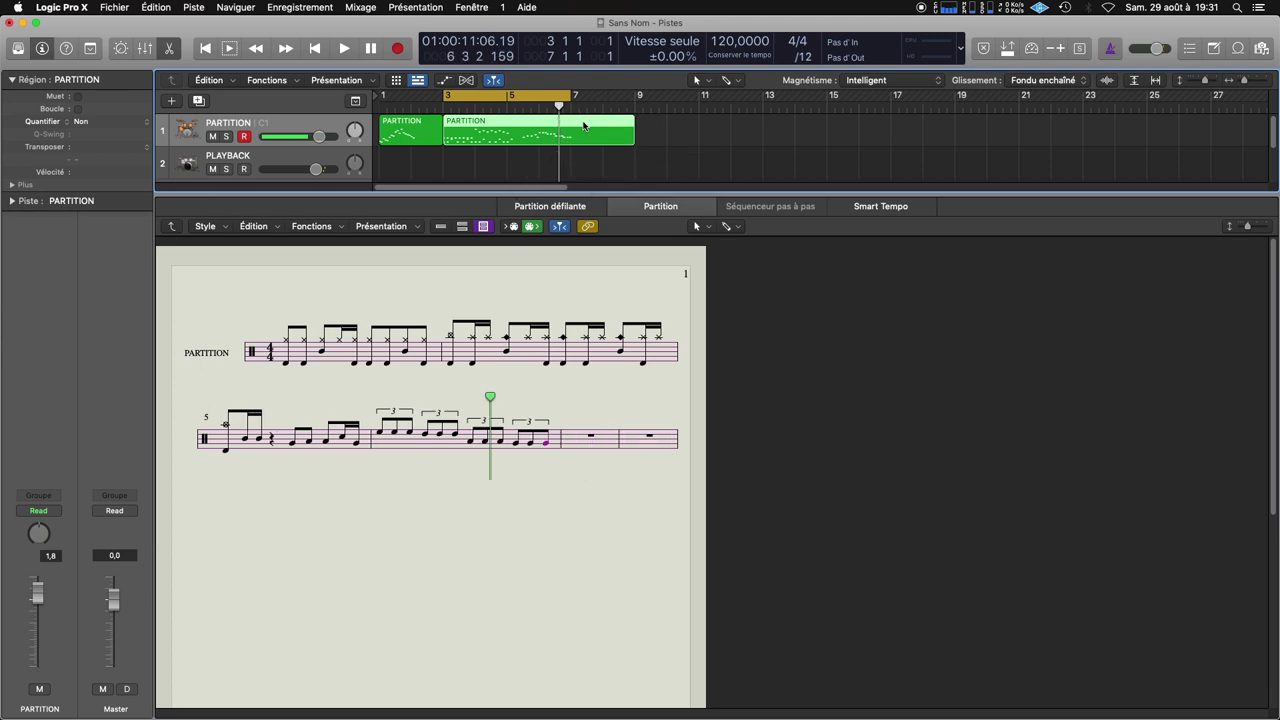
pyautogui.click(550, 206)
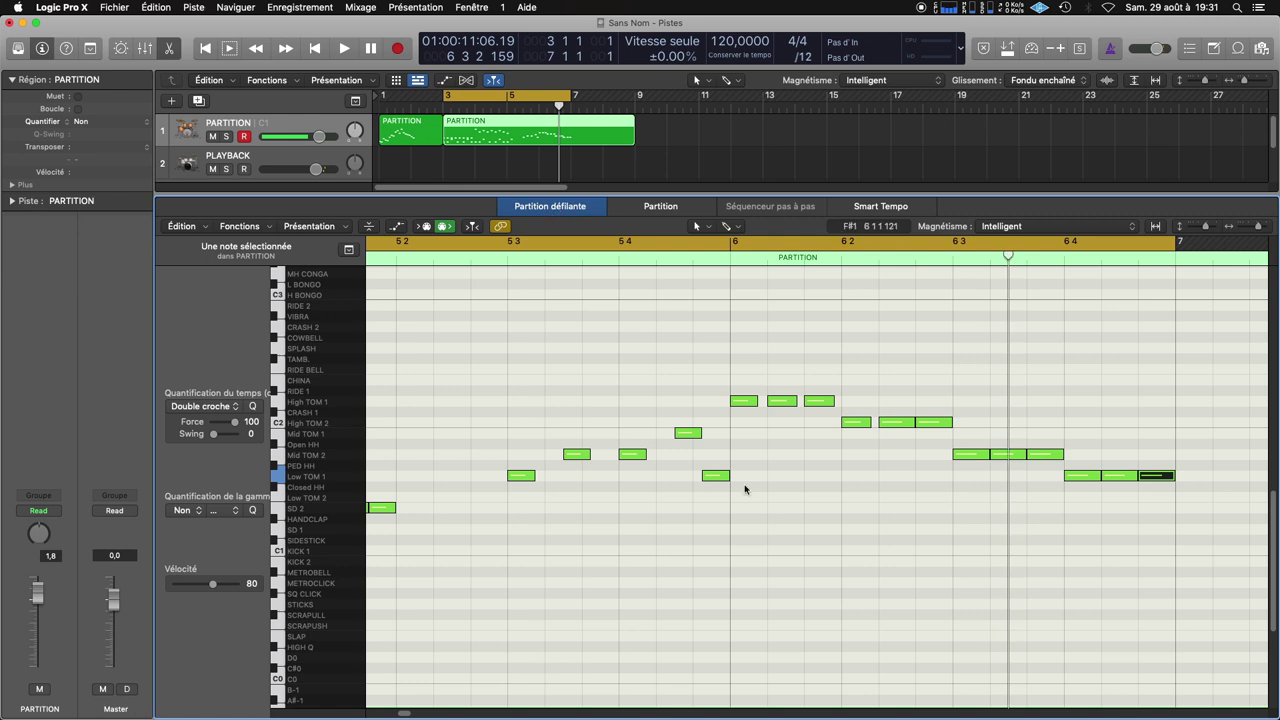
pyautogui.hscroll(5, 803, 478)
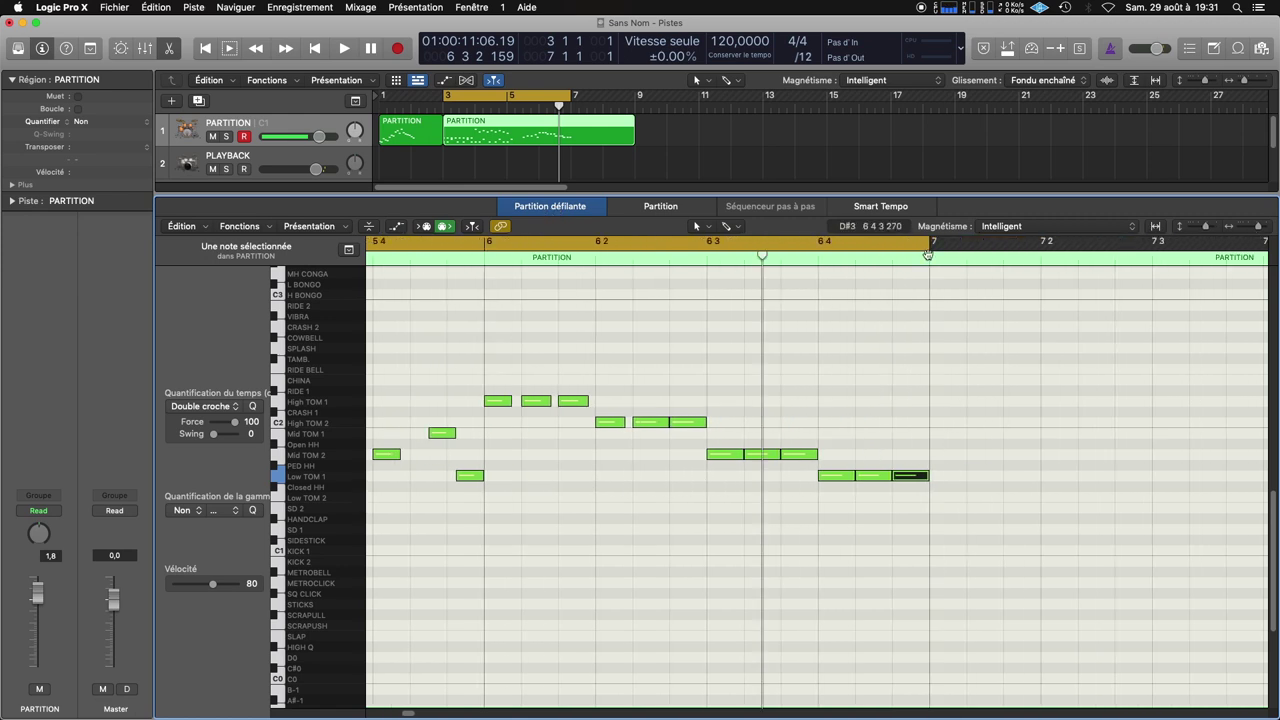
pyautogui.hscroll(8, 978, 420)
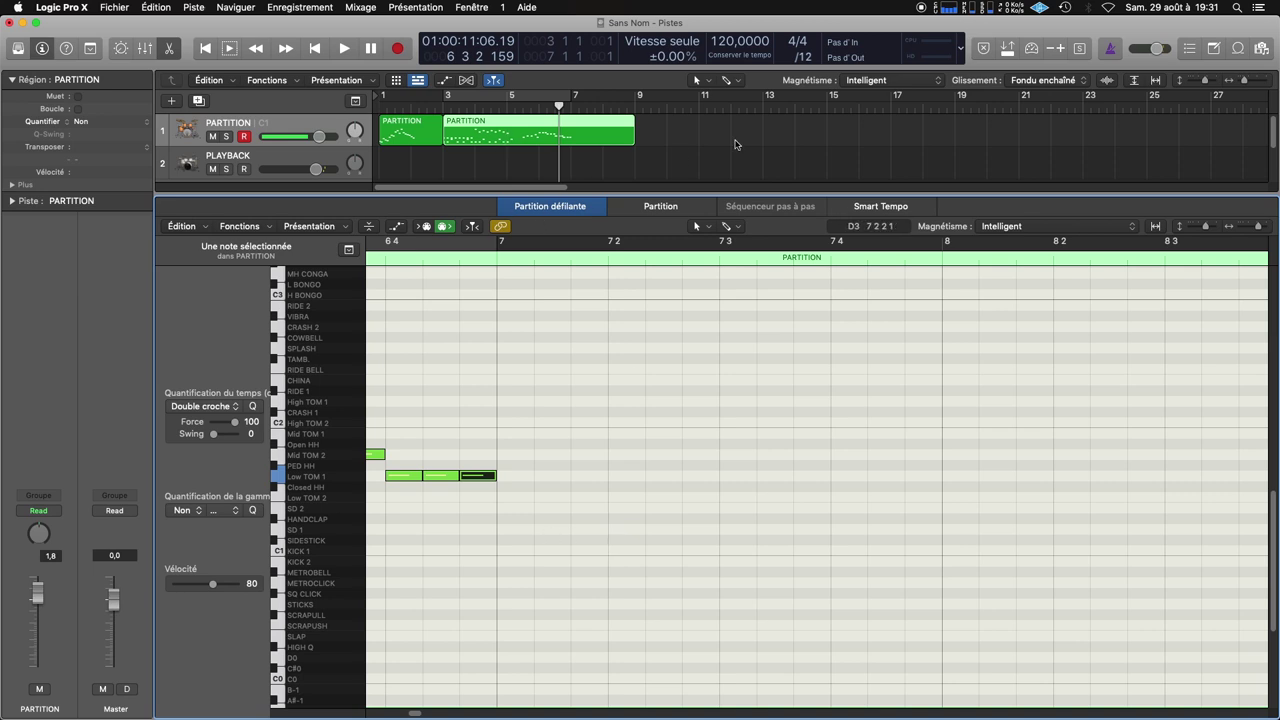
pyautogui.click(806, 58)
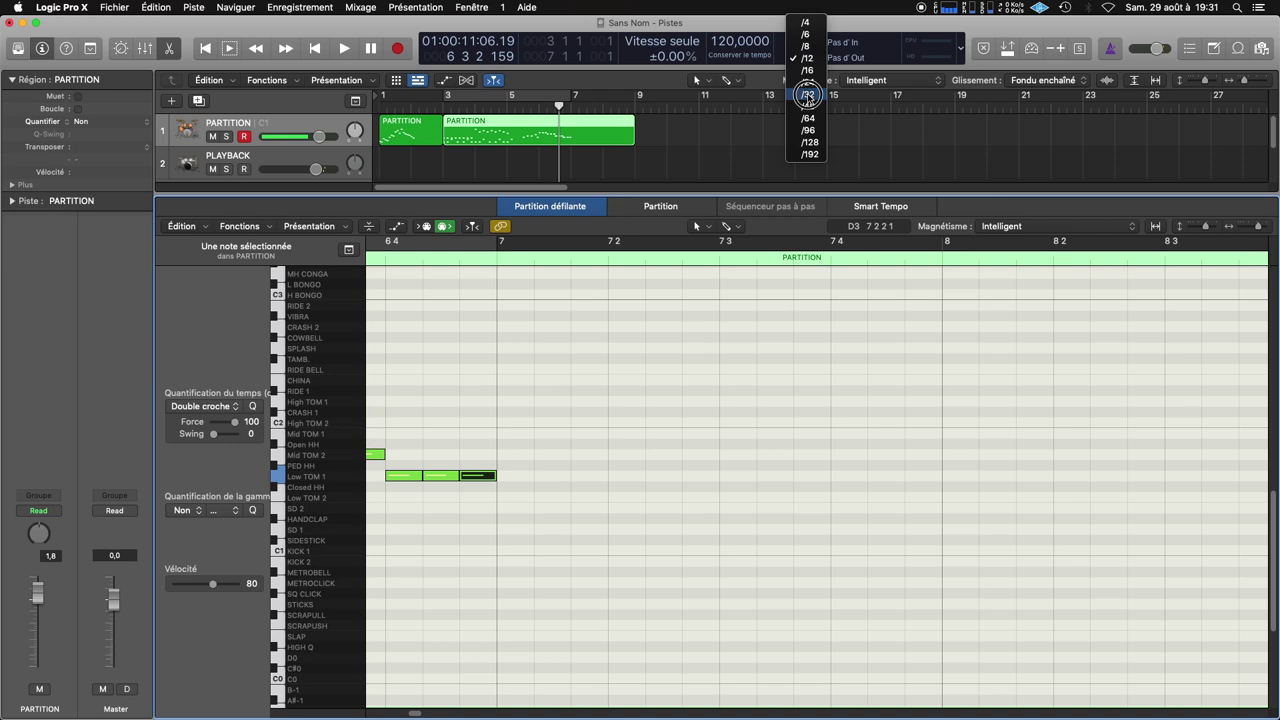
pyautogui.click(808, 95)
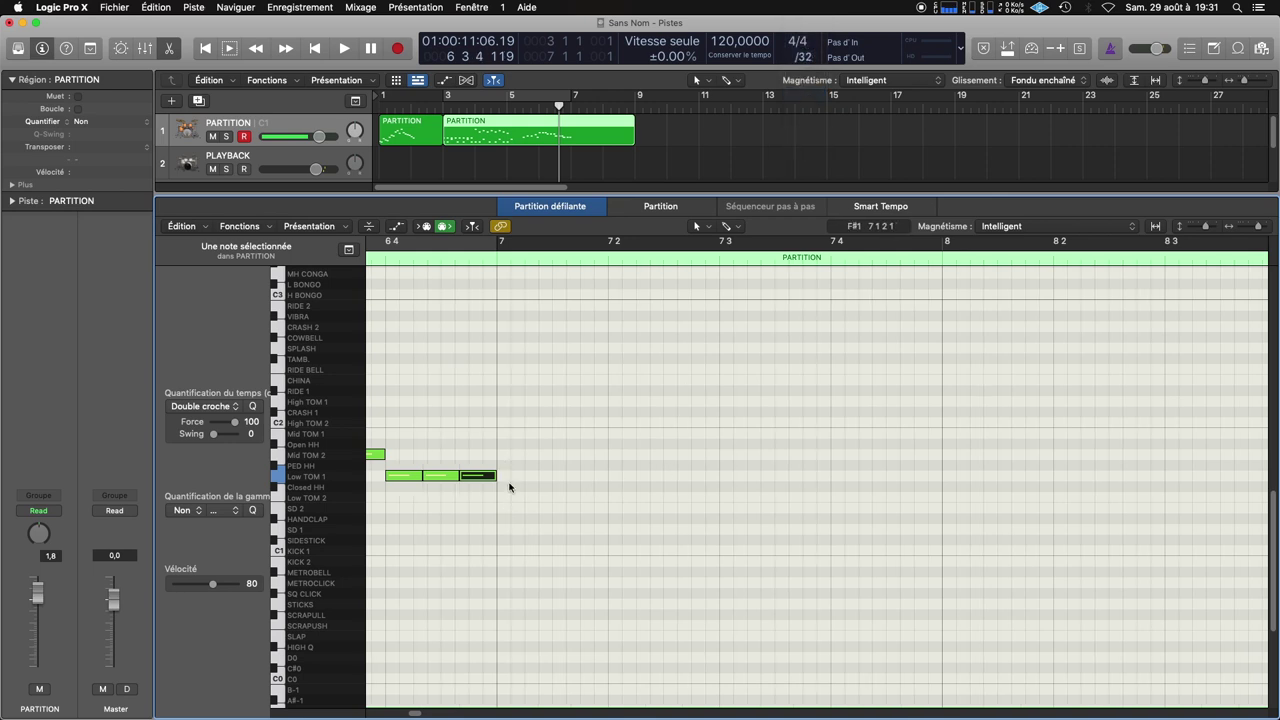
# Add five consecutive thirty-second SD 2 notes from the start of bar 7
pyautogui.click(505, 499)
pyautogui.moveTo(513, 501); pyautogui.dragTo(507, 510)
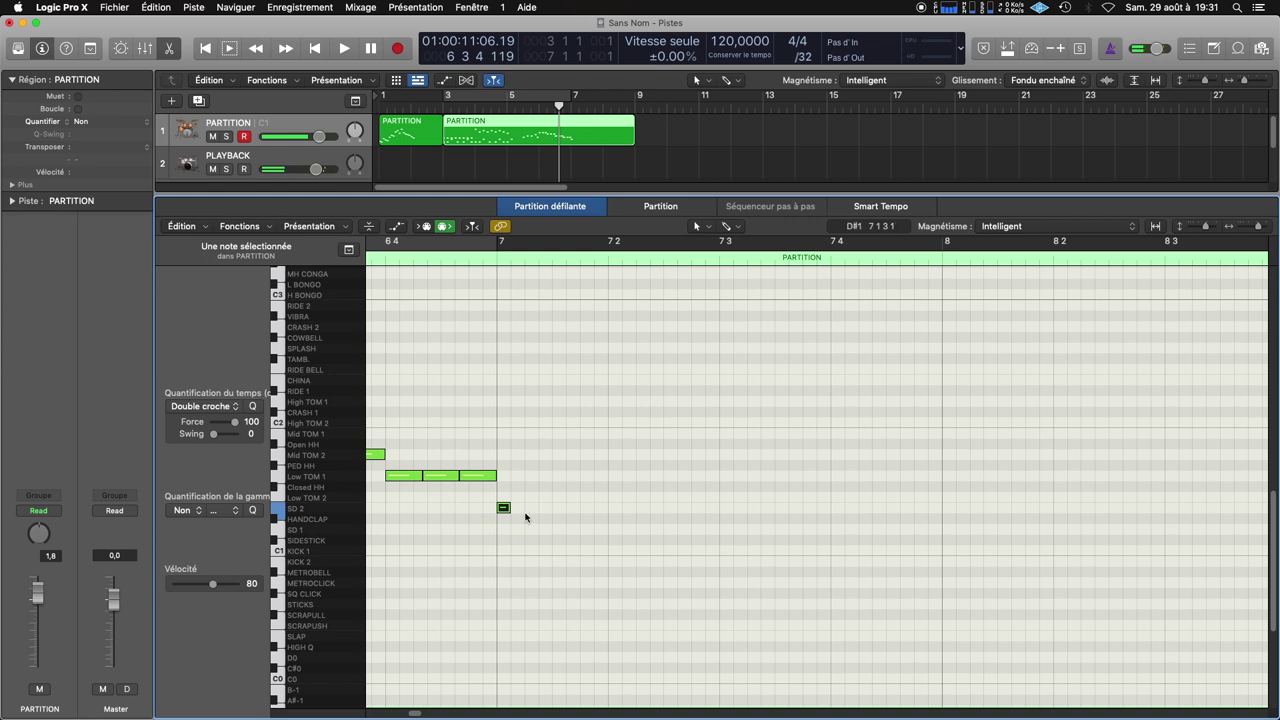
pyautogui.click(516, 508)
pyautogui.click(529, 508)
pyautogui.click(542, 508)
pyautogui.click(556, 508)
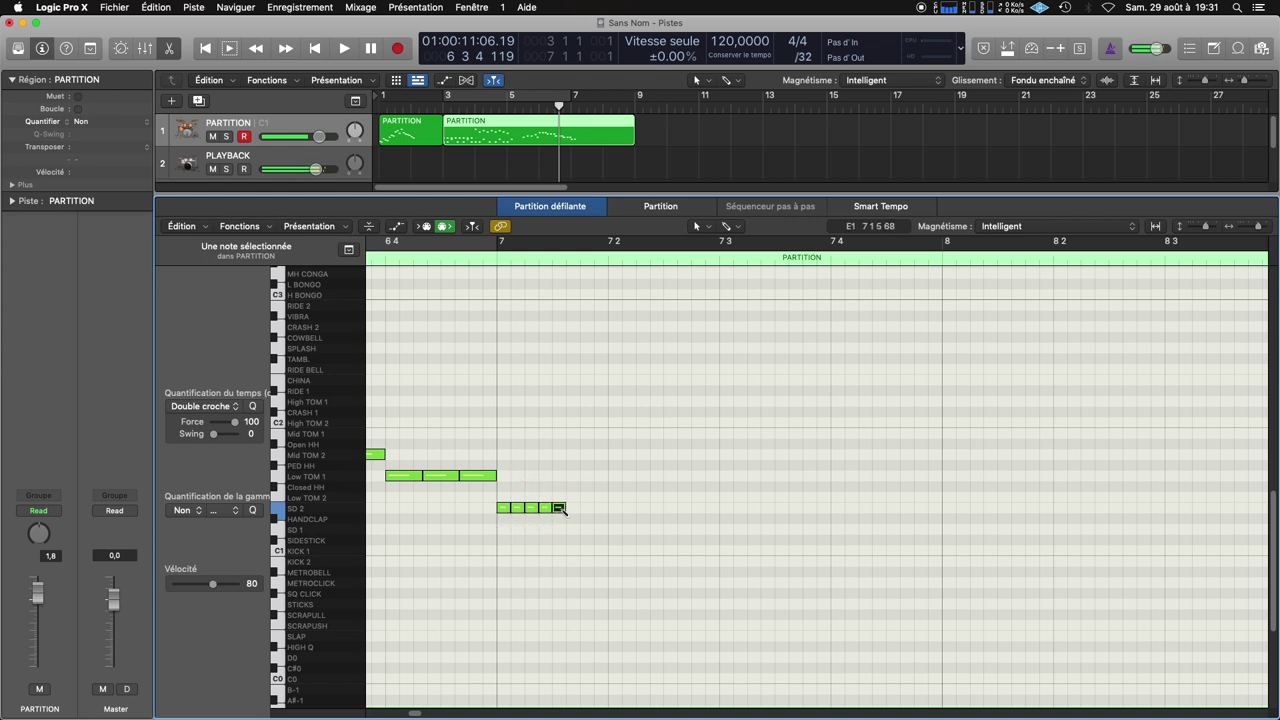
# Add five consecutive thirty-second SD 2 notes from beat 2 of bar 7
pyautogui.click(614, 508)
pyautogui.click(626, 508)
pyautogui.click(638, 508)
pyautogui.click(650, 508)
pyautogui.click(662, 508)
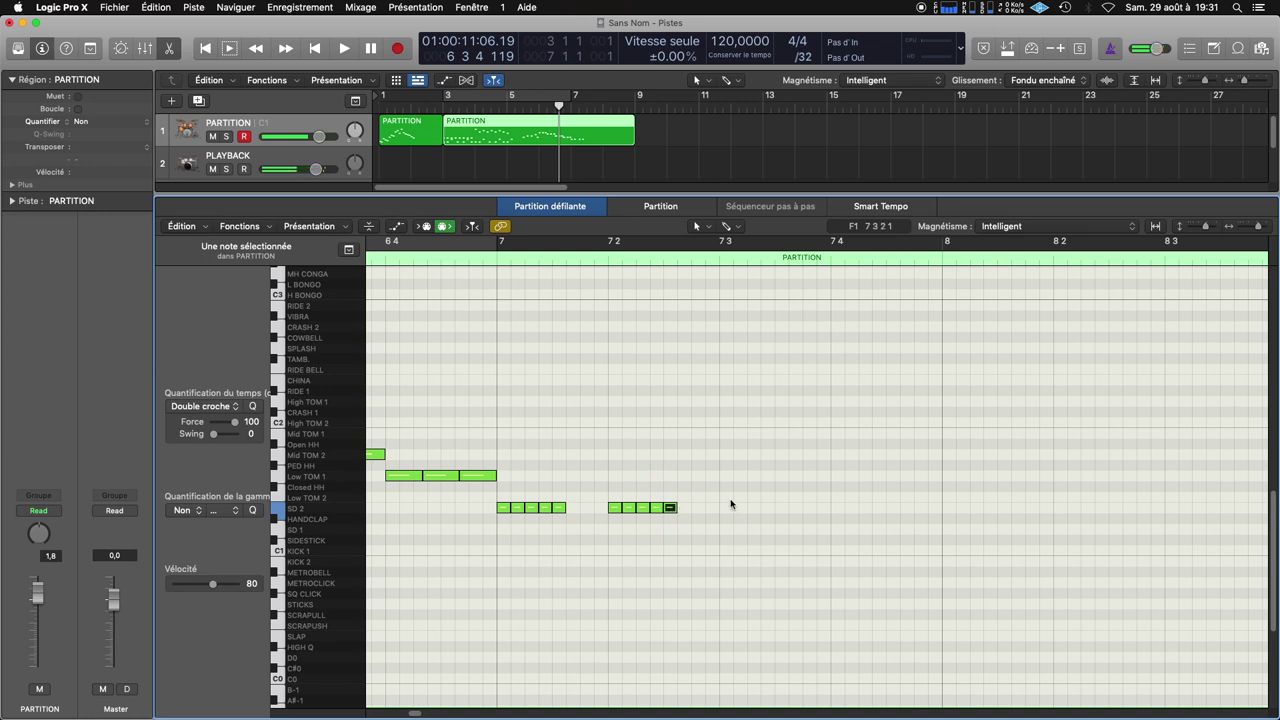
pyautogui.click(727, 509)
pyautogui.click(738, 508)
pyautogui.moveTo(723, 486); pyautogui.dragTo(757, 520)
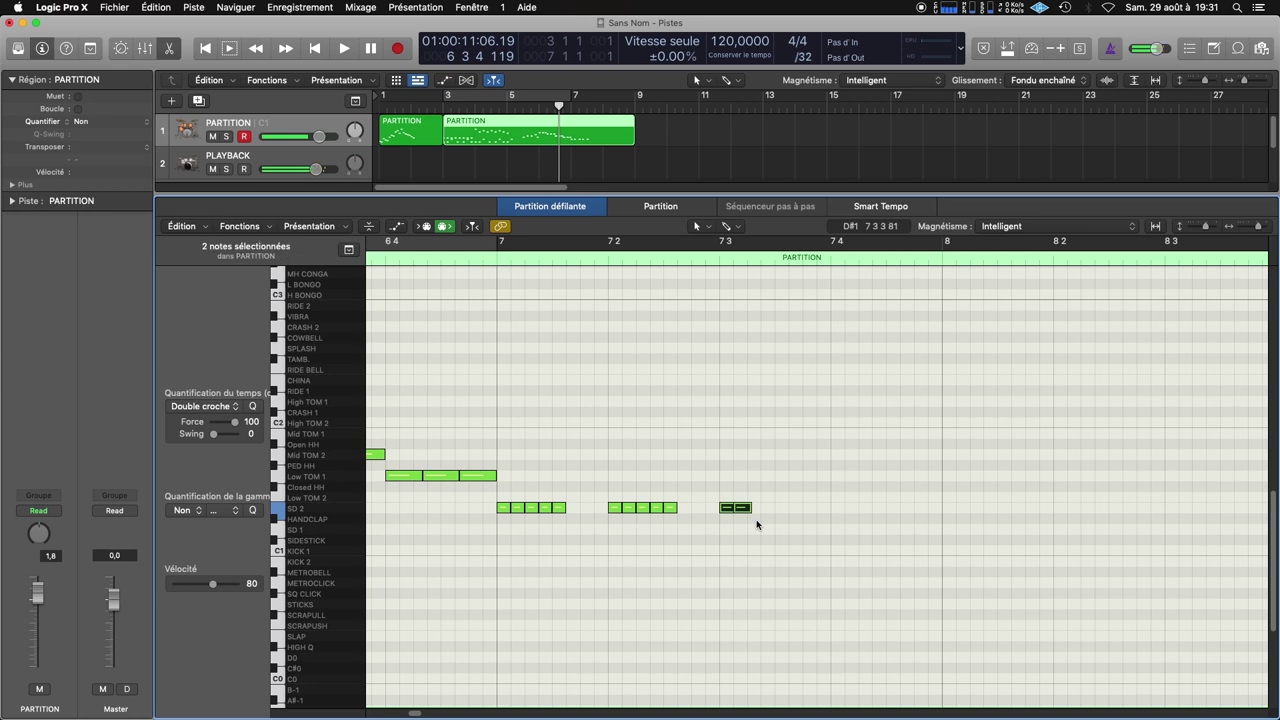
pyautogui.press('Delete')
# Fill beat 3 of bar 7 with thirty-second notes: two SD 2, one KICK 1, one KICK 2, two SD 2 and two KICK 2
pyautogui.click(728, 508)
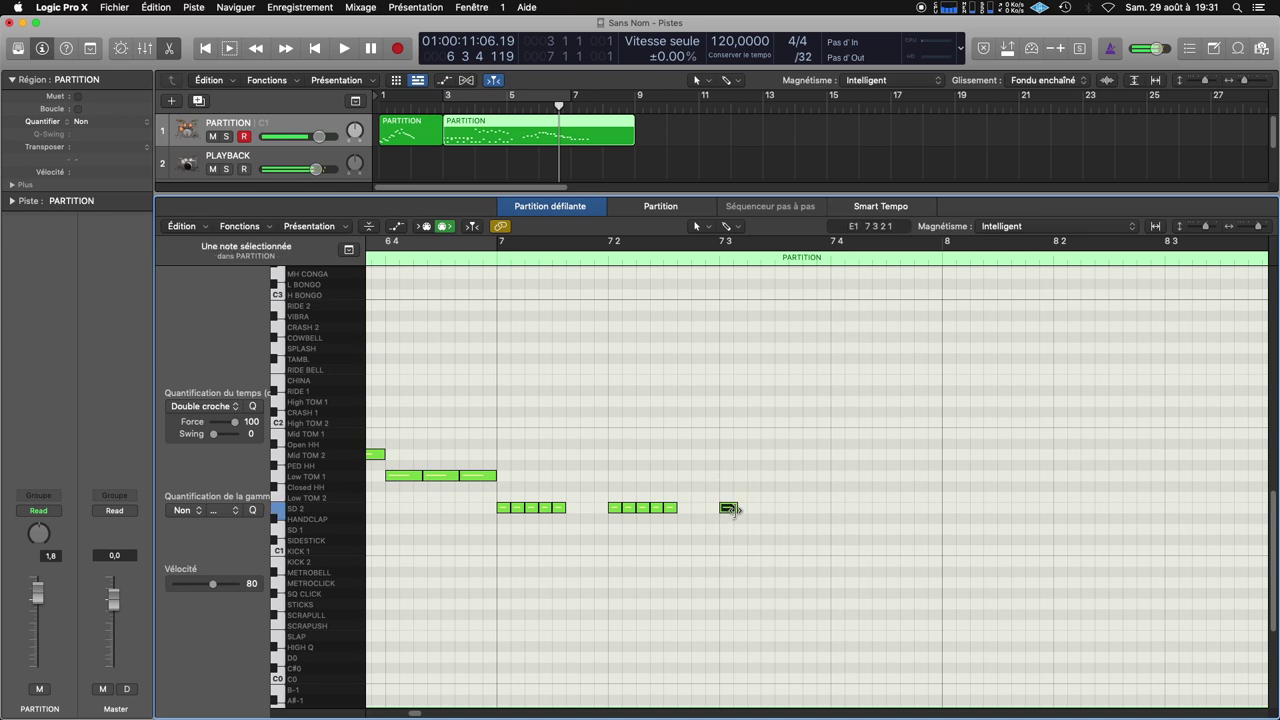
pyautogui.click(728, 507)
pyautogui.click(741, 508)
pyautogui.click(752, 551)
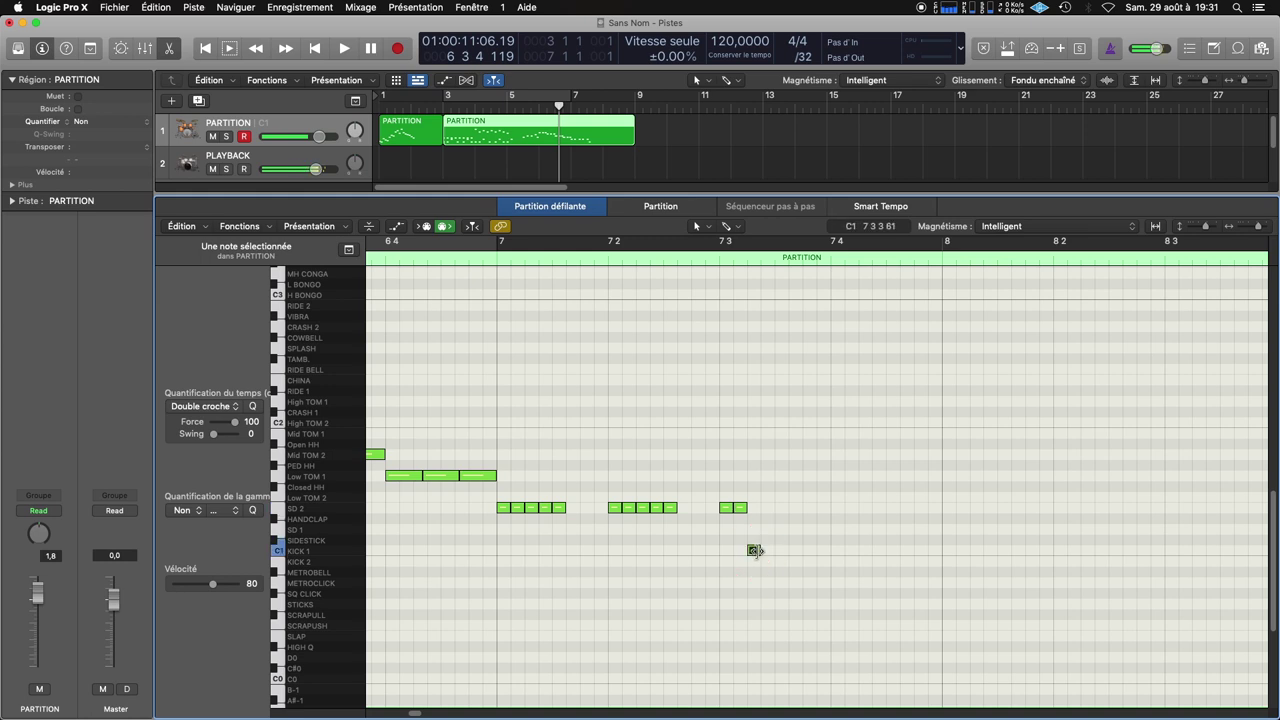
pyautogui.click(766, 562)
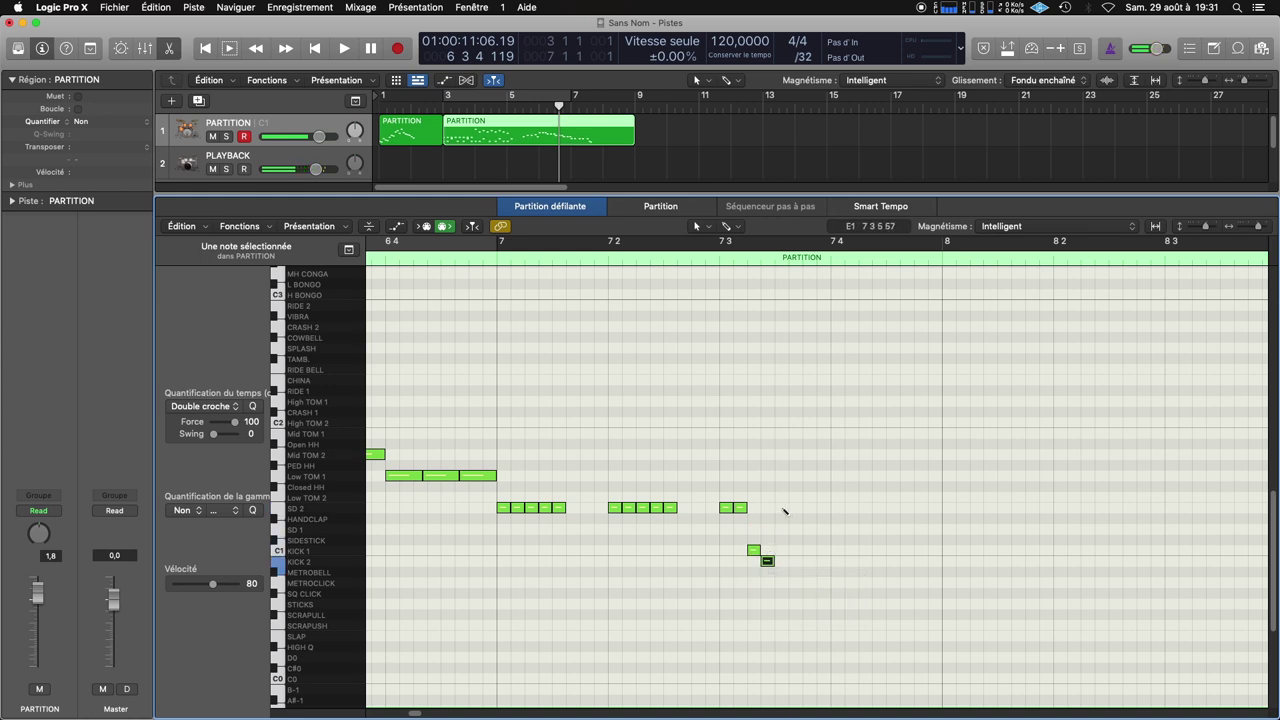
pyautogui.click(780, 508)
pyautogui.click(795, 508)
pyautogui.click(809, 561)
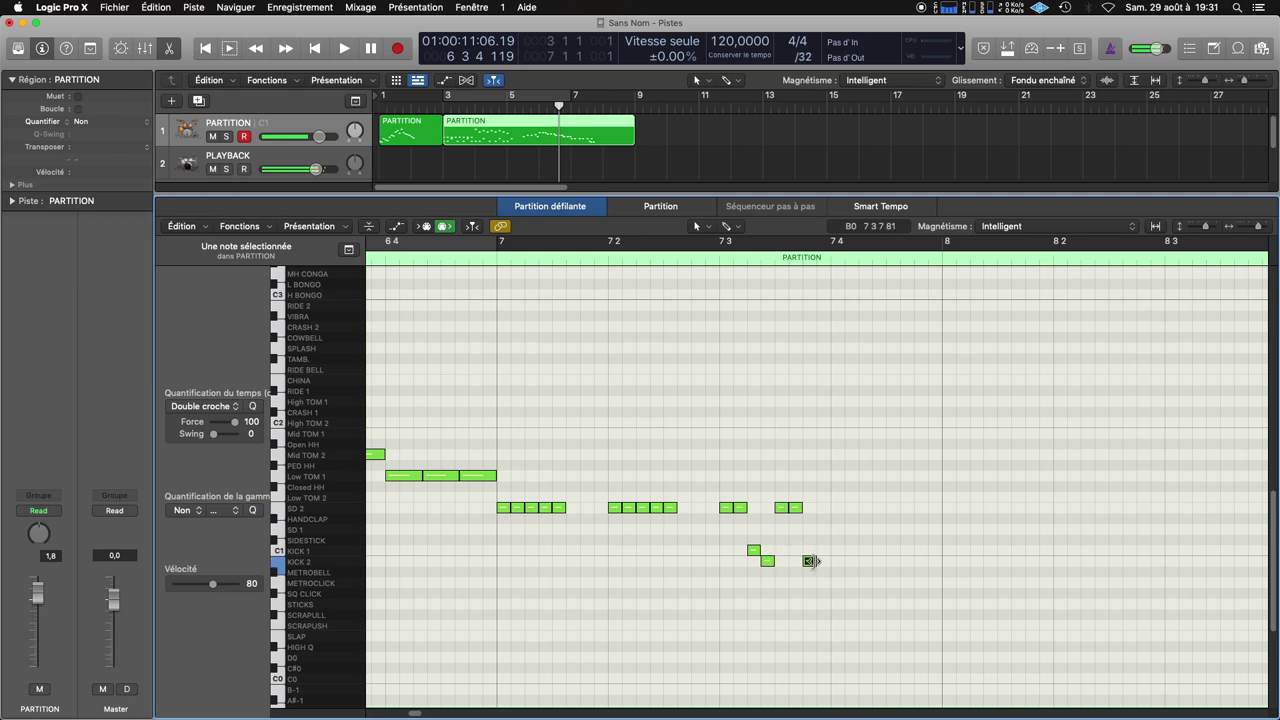
pyautogui.click(823, 561)
# Fill beat 4 of bar 7 with thirty-second notes: four SD 2, two KICK 2 and two SD 2
pyautogui.click(838, 508)
pyautogui.click(852, 508)
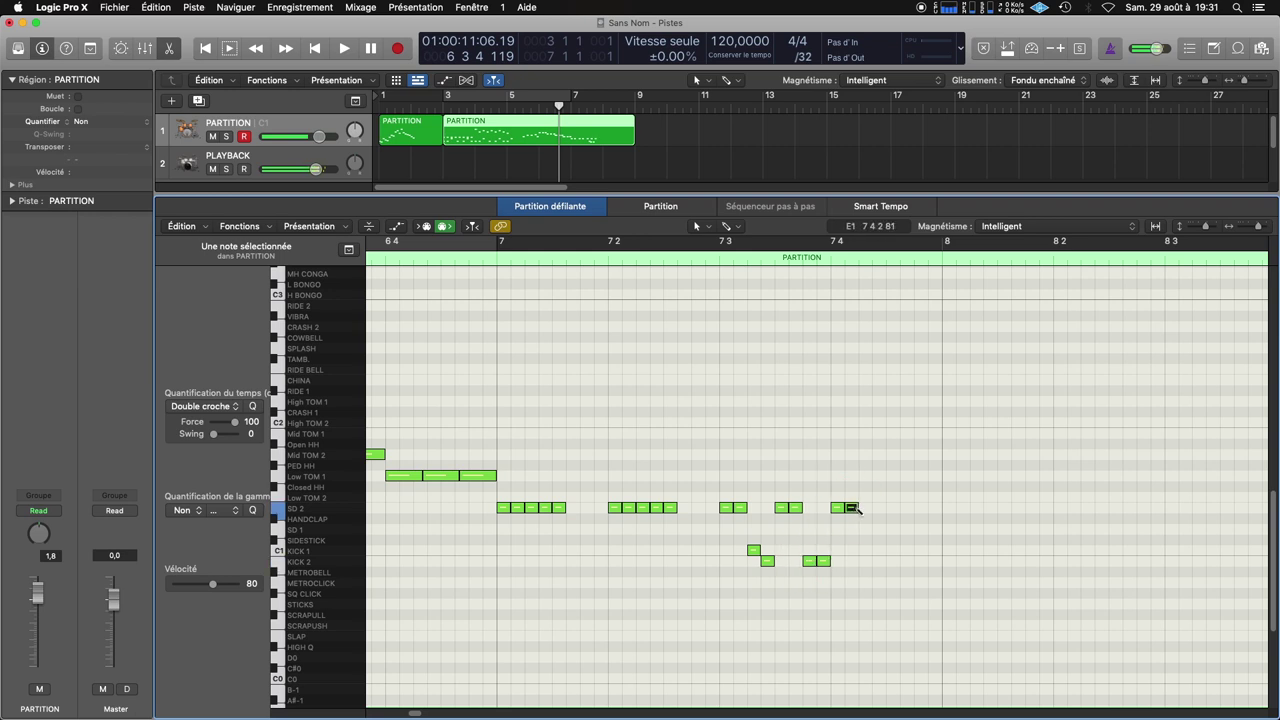
pyautogui.click(866, 508)
pyautogui.click(879, 508)
pyautogui.click(892, 561)
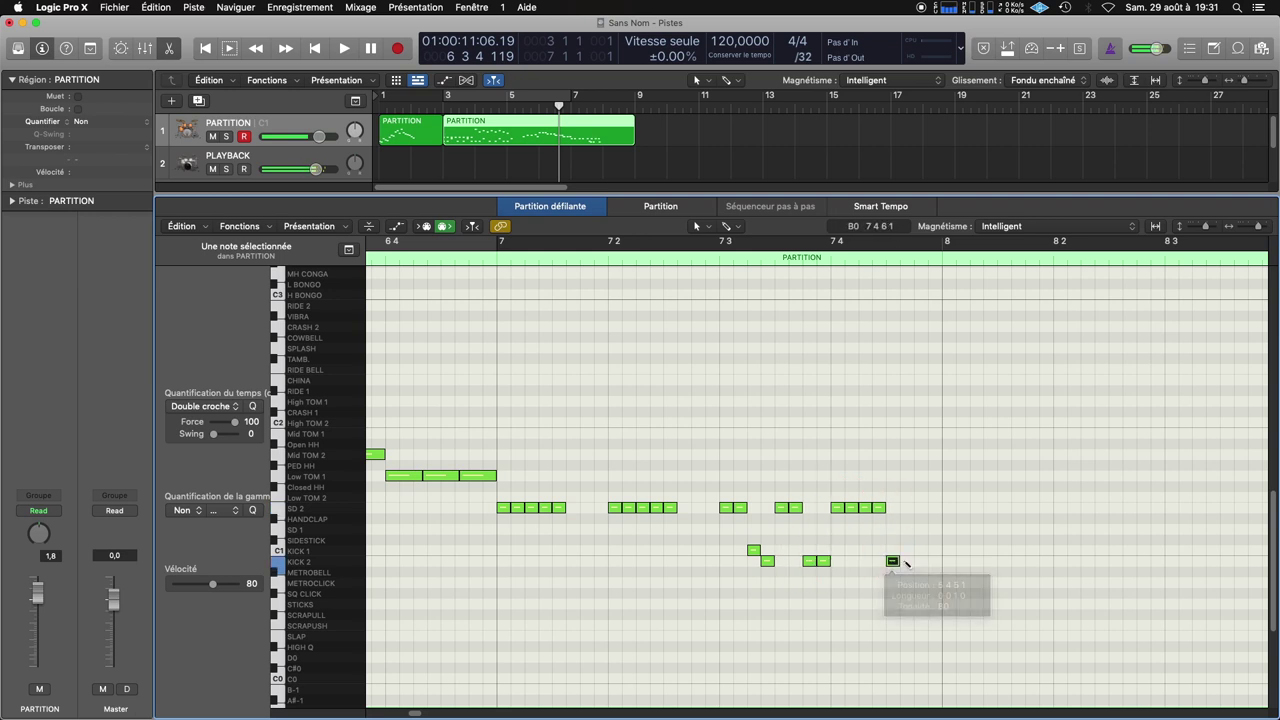
pyautogui.click(907, 561)
pyautogui.click(921, 508)
pyautogui.click(934, 508)
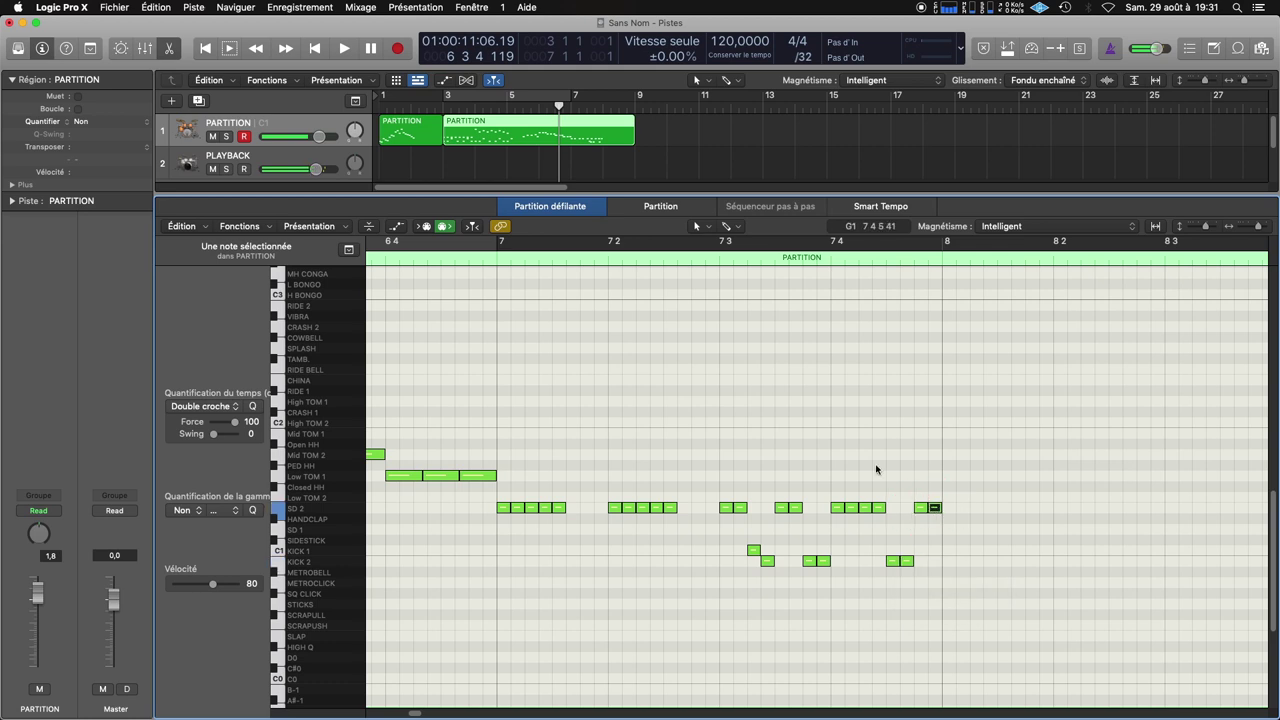
# Turn on cycle mode, and set the second PARTITION region's quantization to 32 in the score
pyautogui.press('c')
pyautogui.click(660, 205)
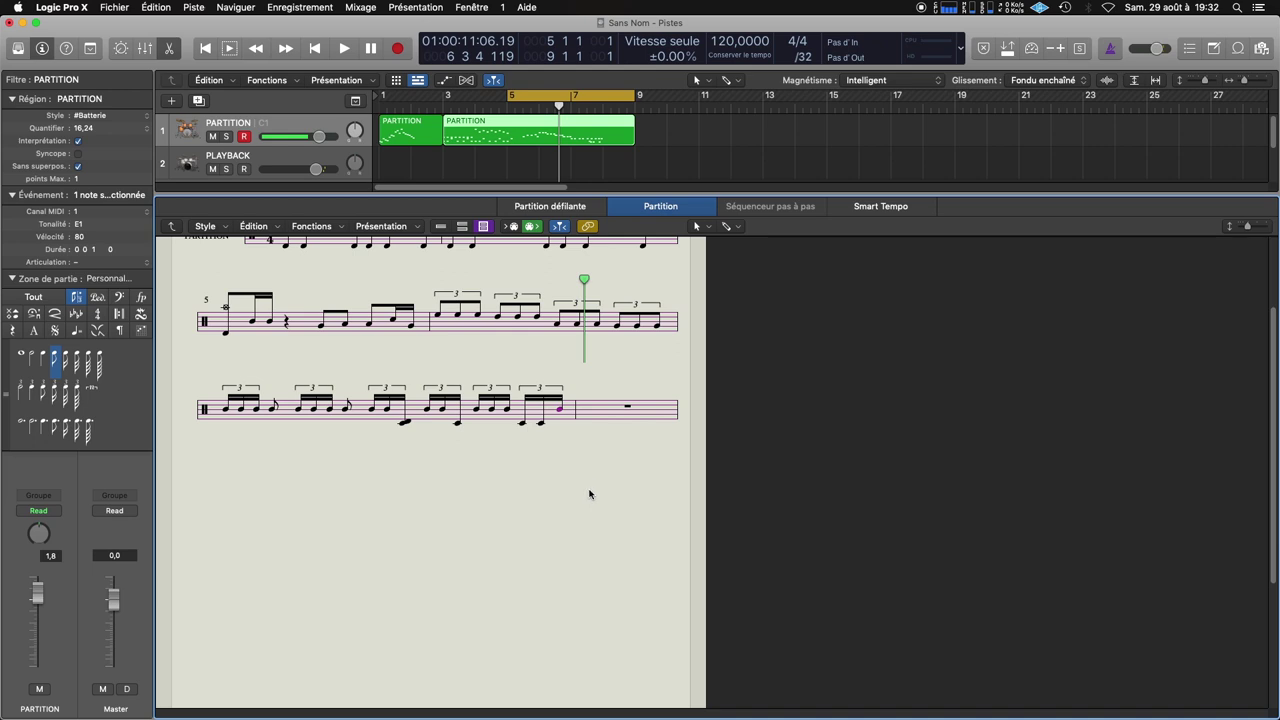
pyautogui.scroll(3, 589, 494)
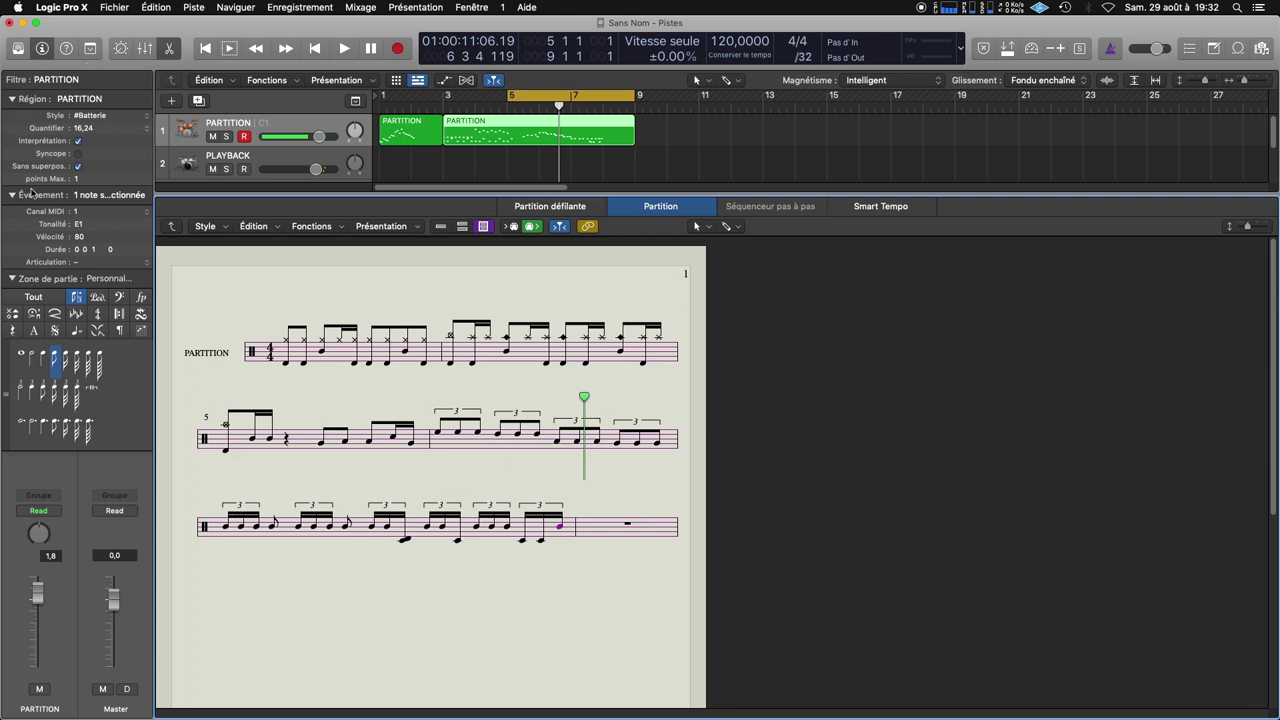
pyautogui.click(88, 128)
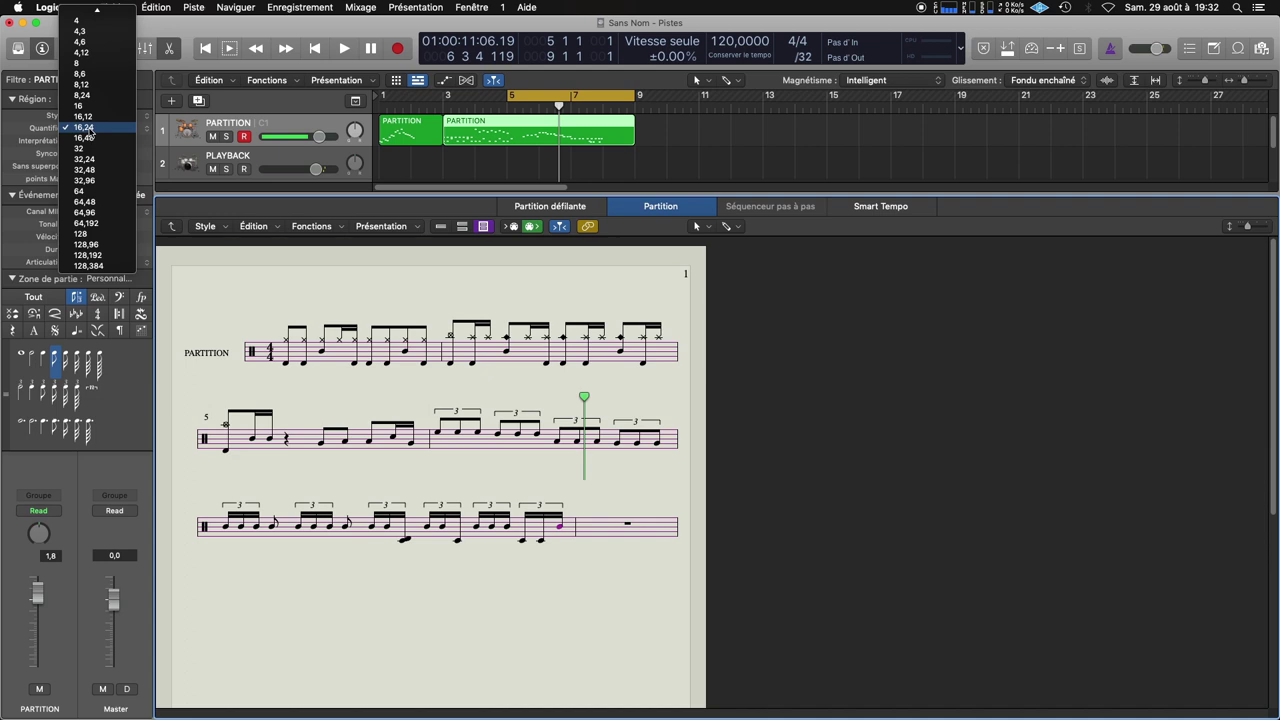
pyautogui.click(79, 149)
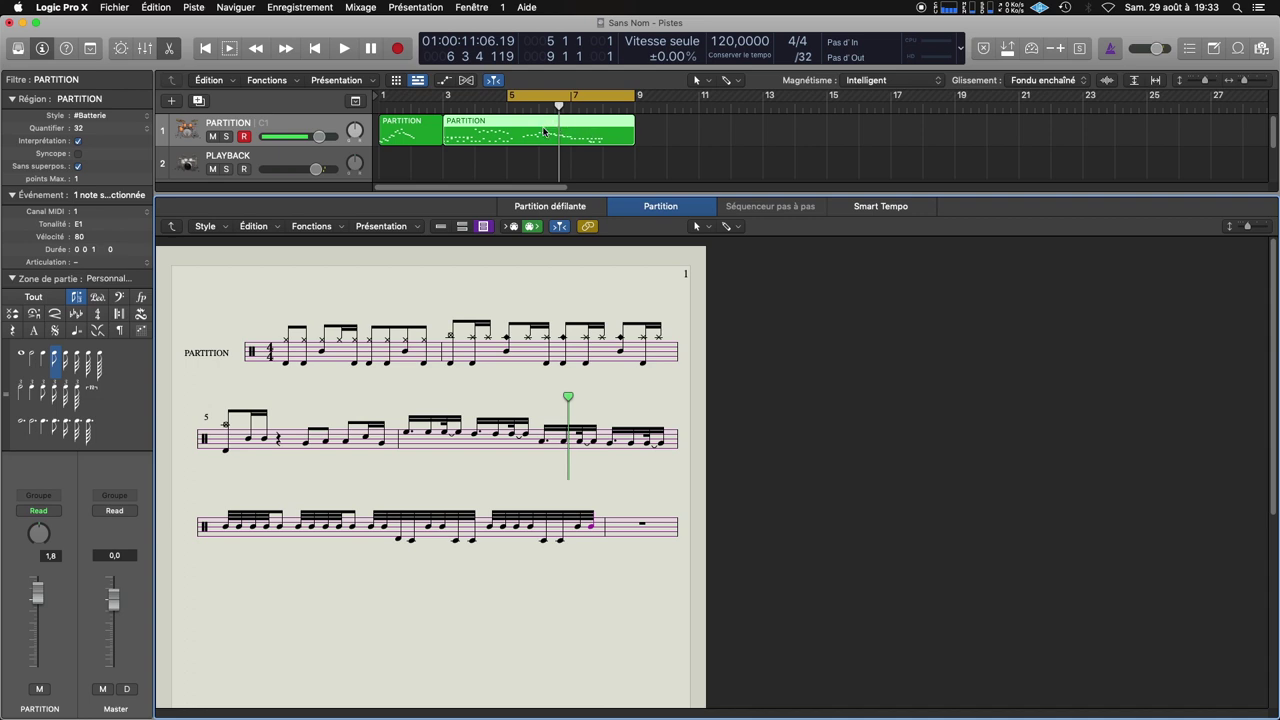
# Split the second PARTITION region at bars 6 and 7 with the Scissors tool
pyautogui.moveTo(560, 106); pyautogui.dragTo(531, 106)
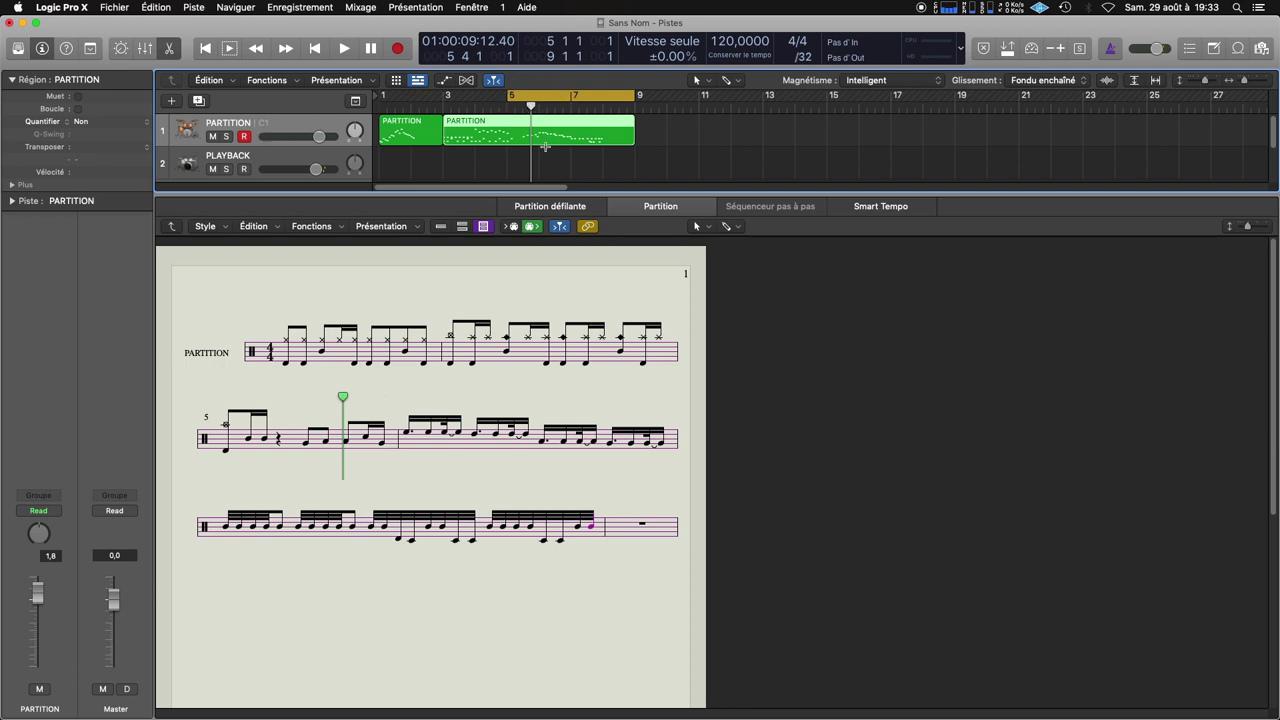
pyautogui.click(729, 81)
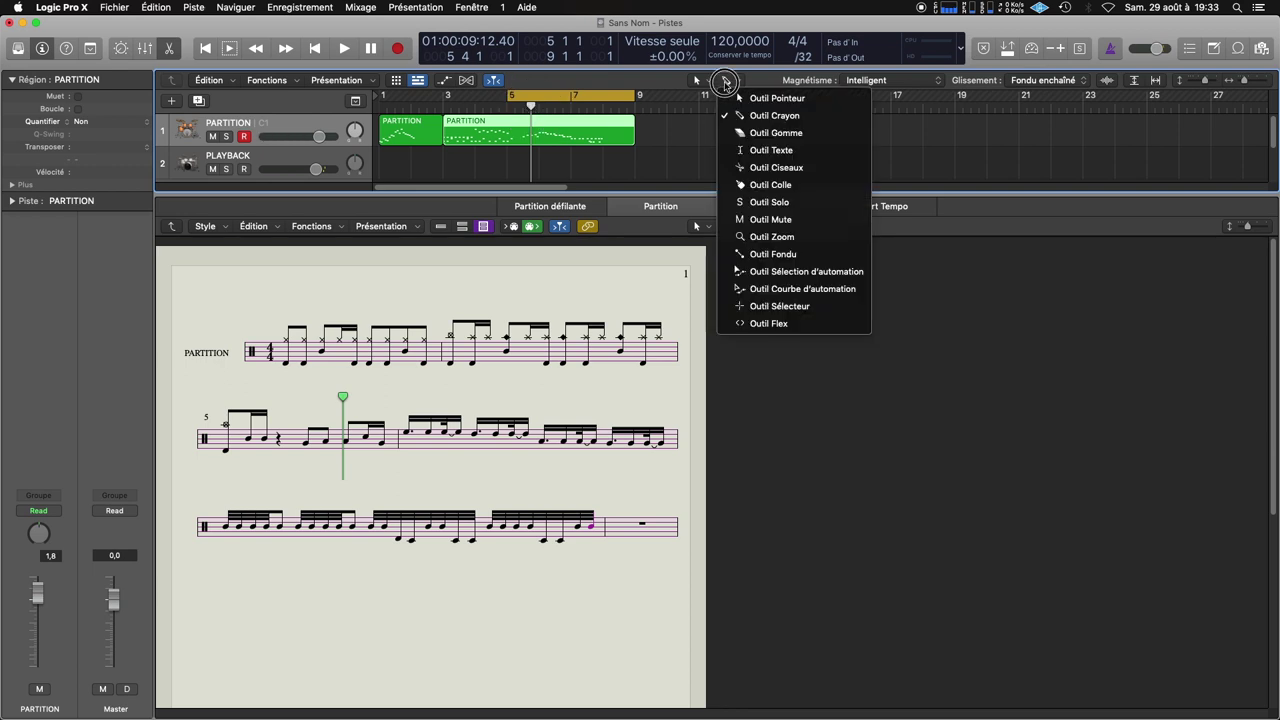
pyautogui.click(741, 170)
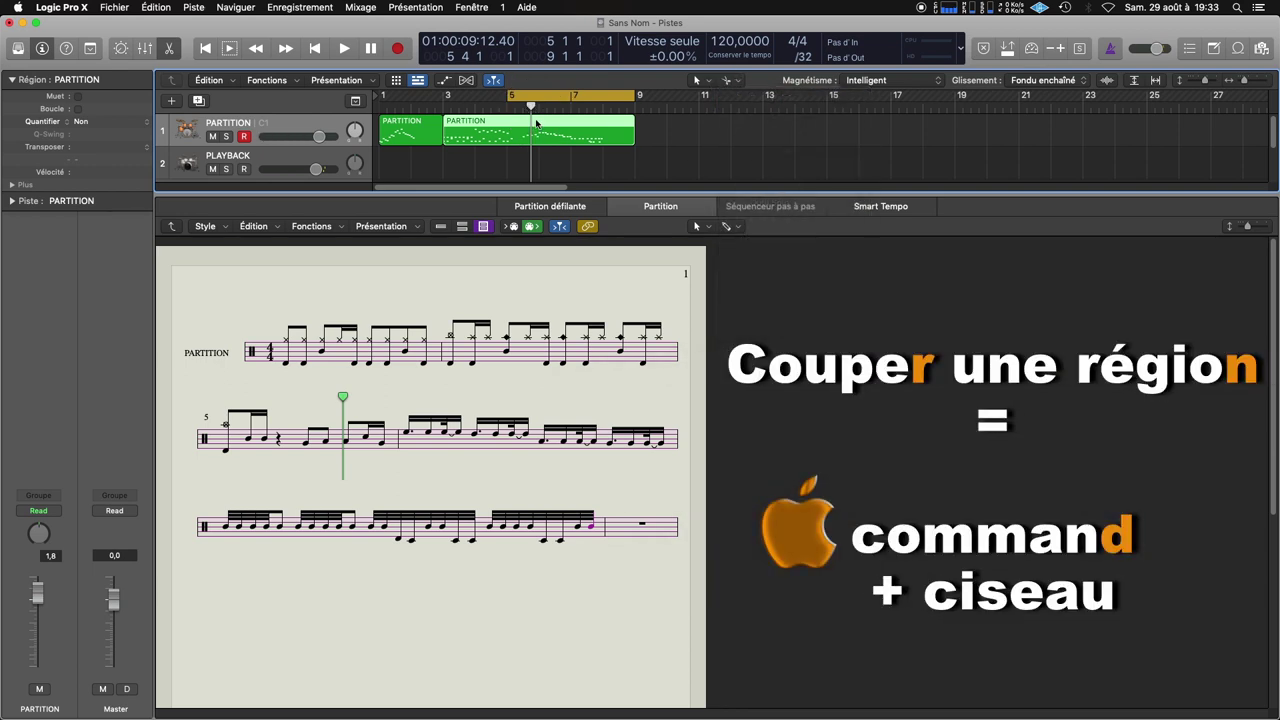
pyautogui.click(540, 126)
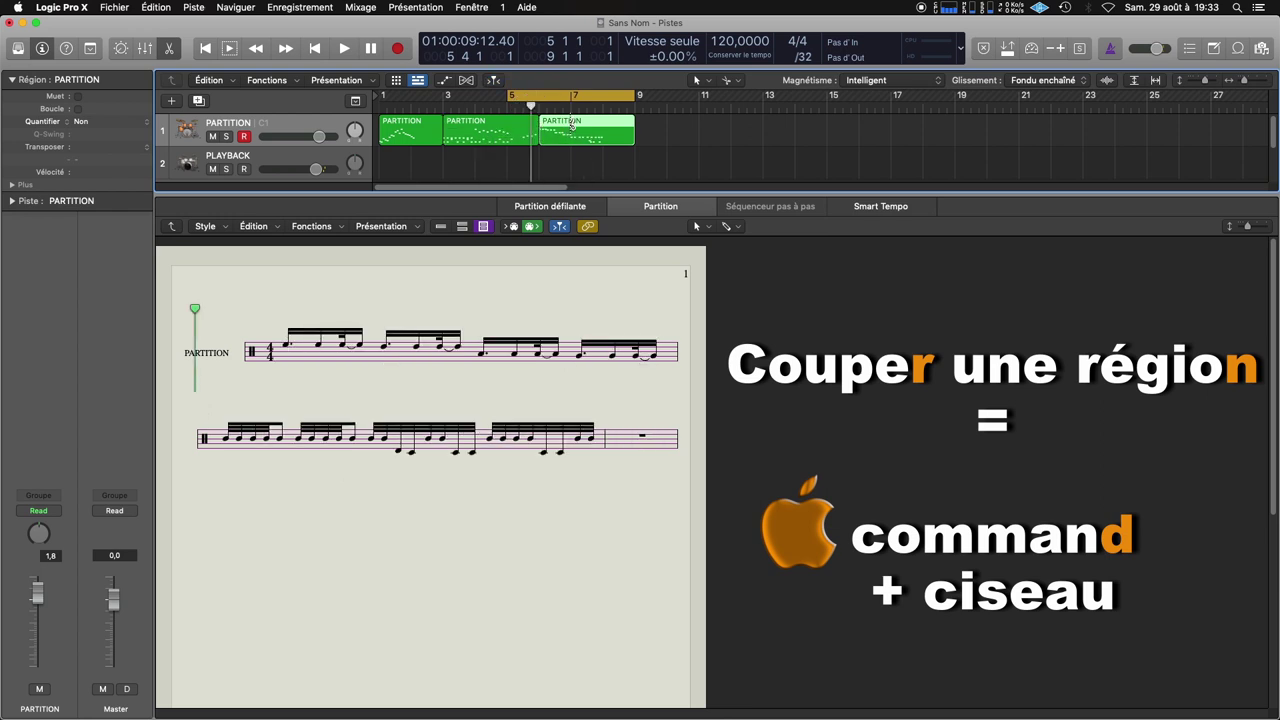
pyautogui.click(571, 124)
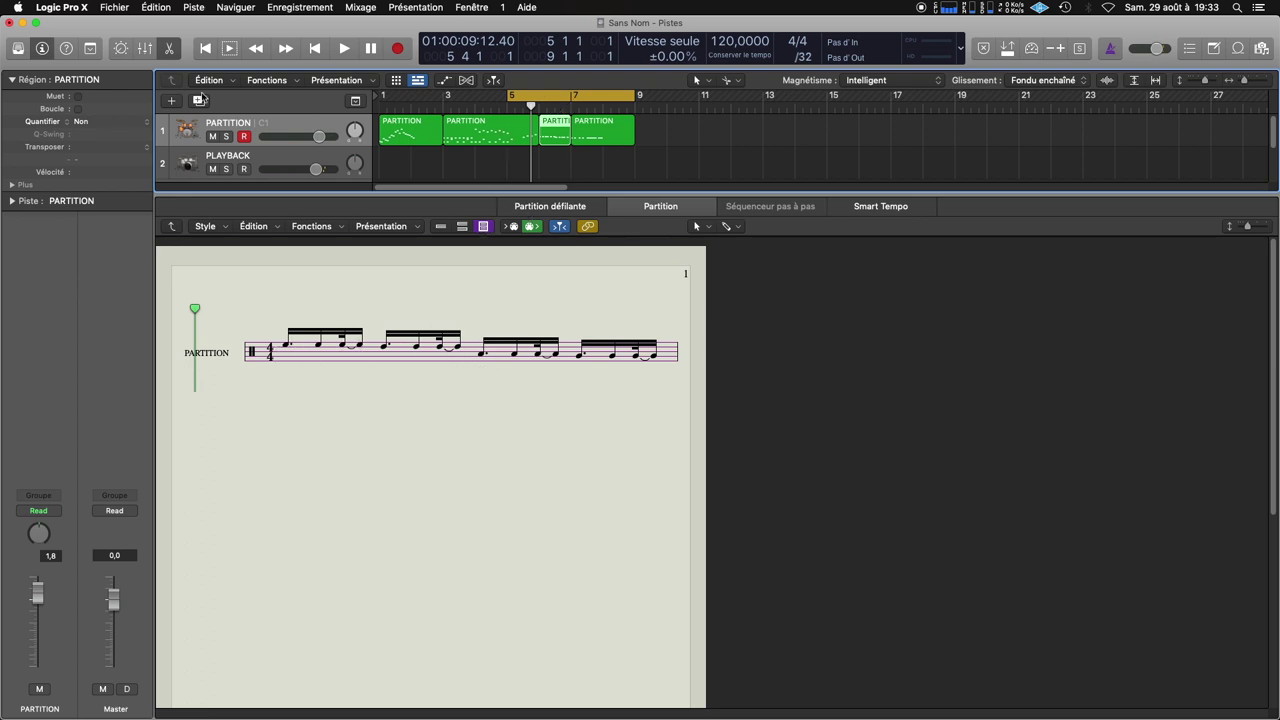
# Set the score quantization of the bar 6 triplet region to 8,12 and display all regions together in the score
pyautogui.click(468, 419)
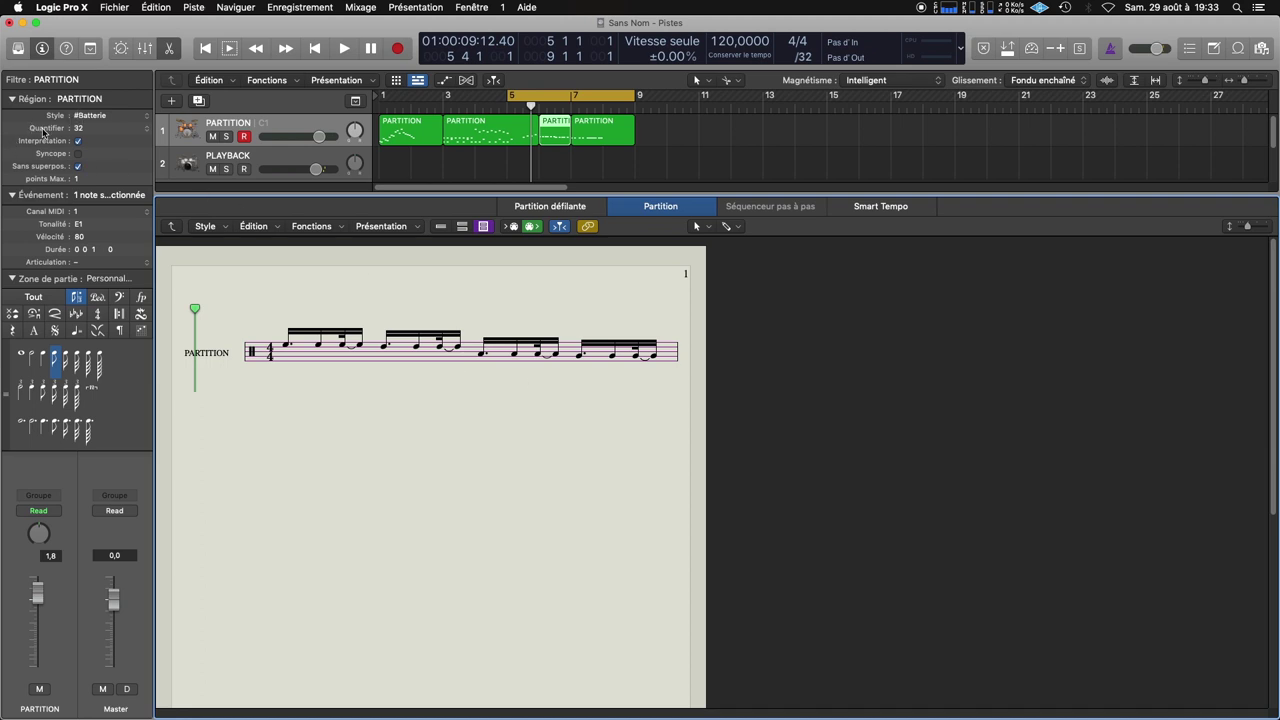
pyautogui.click(80, 130)
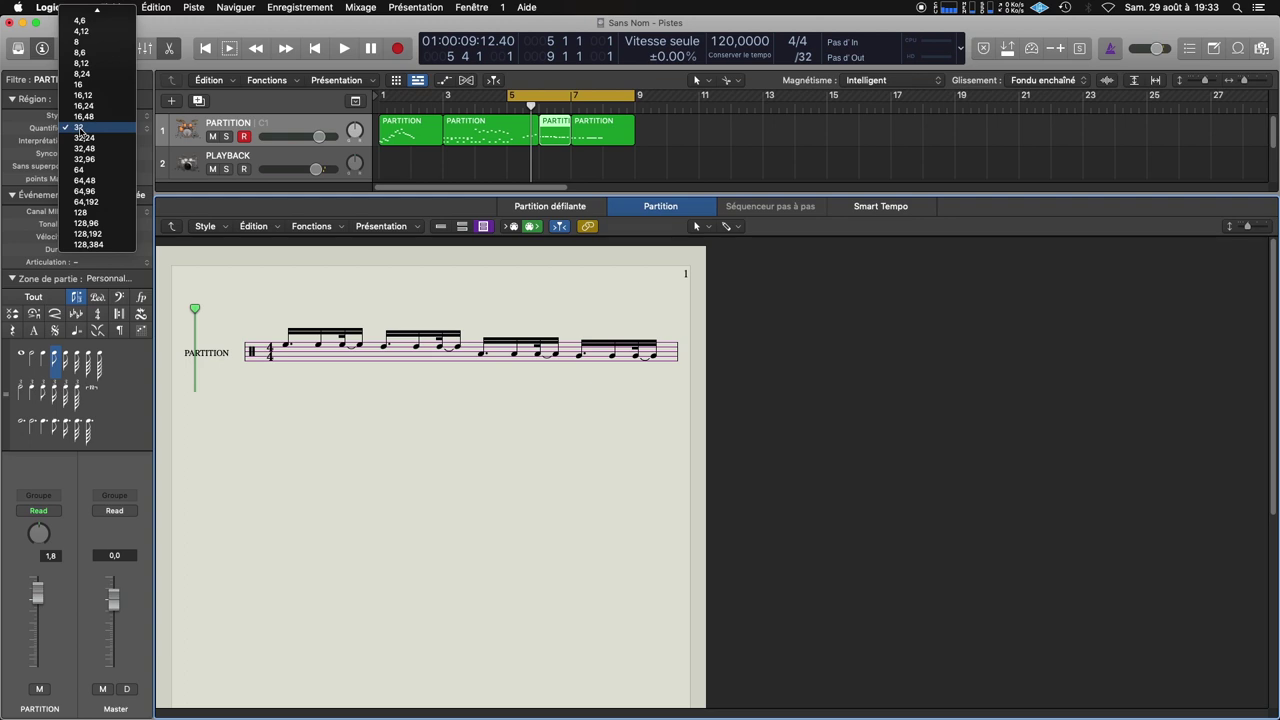
pyautogui.click(84, 66)
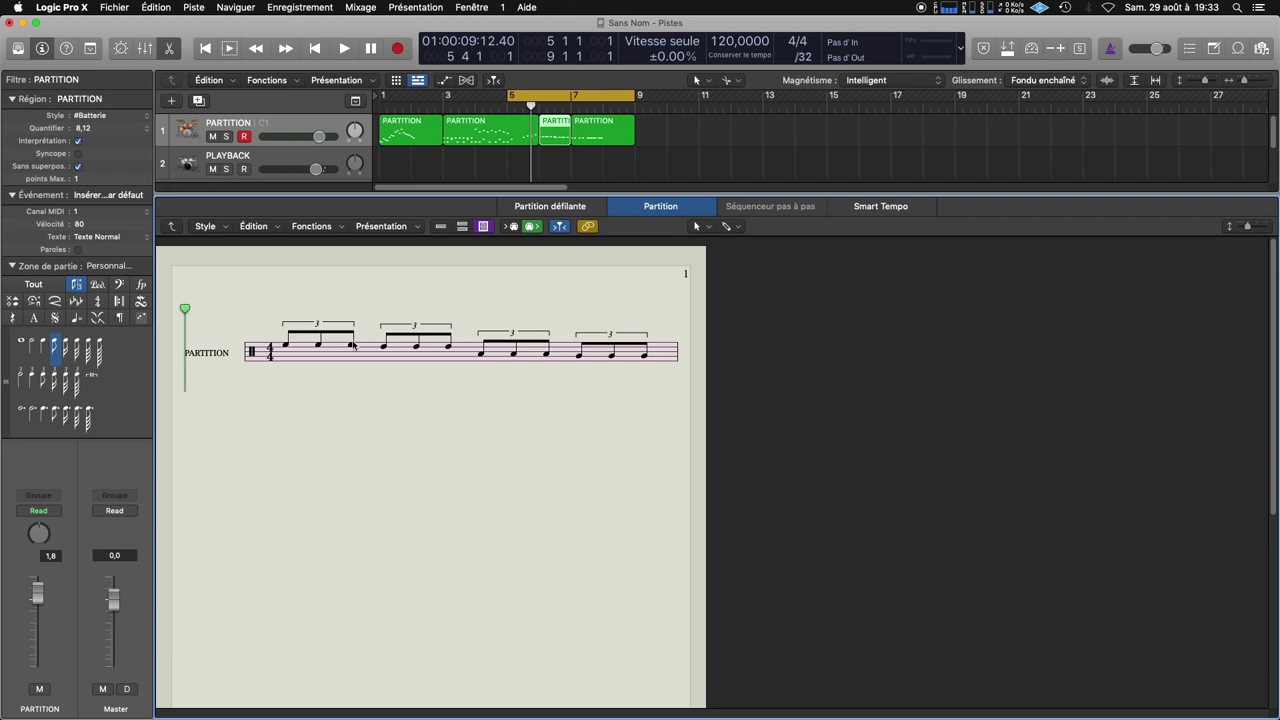
pyautogui.click(494, 131)
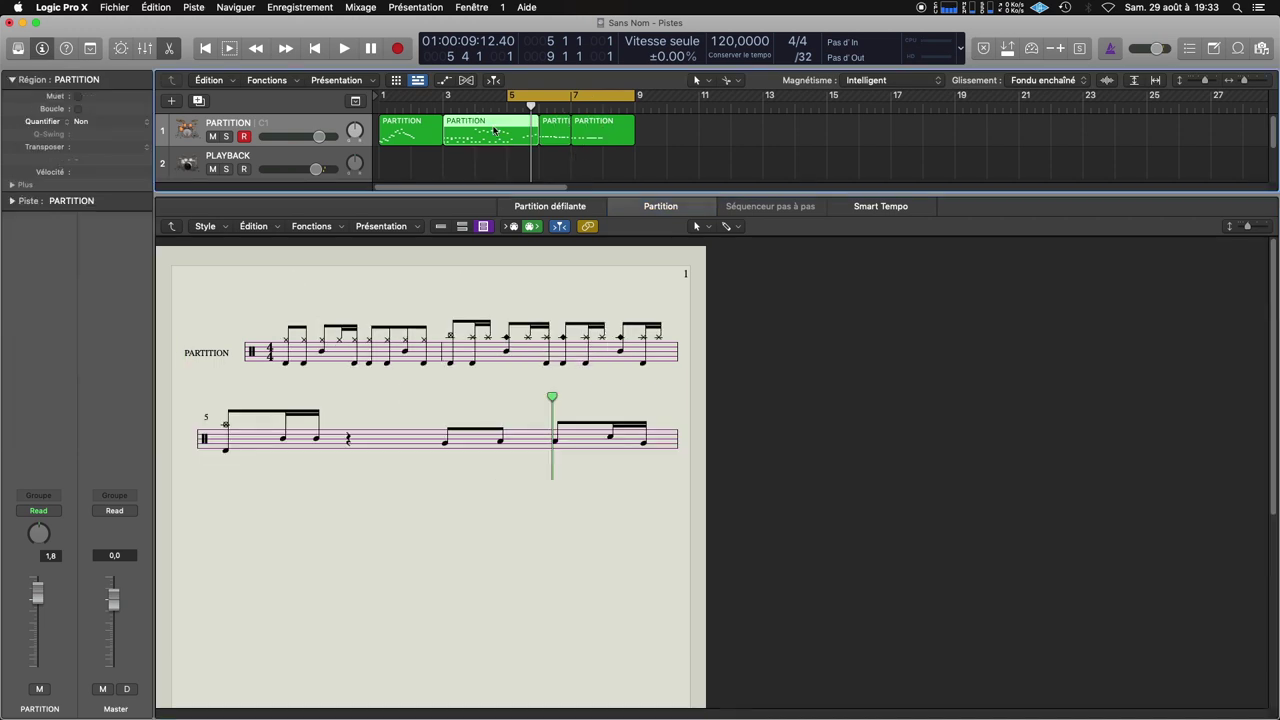
pyautogui.click(466, 527)
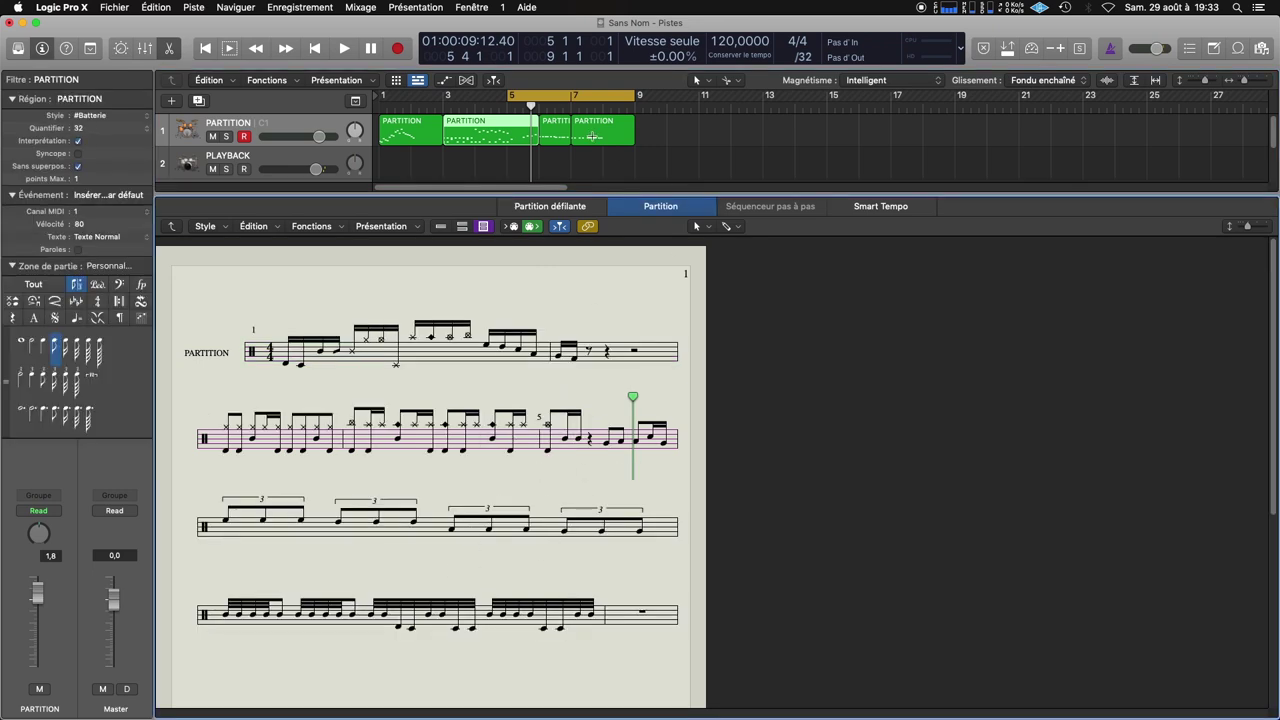
# Set the cycle range to bars 3 through 9 and play back the drum score
pyautogui.moveTo(446, 104); pyautogui.dragTo(648, 148)
pyautogui.press('space')
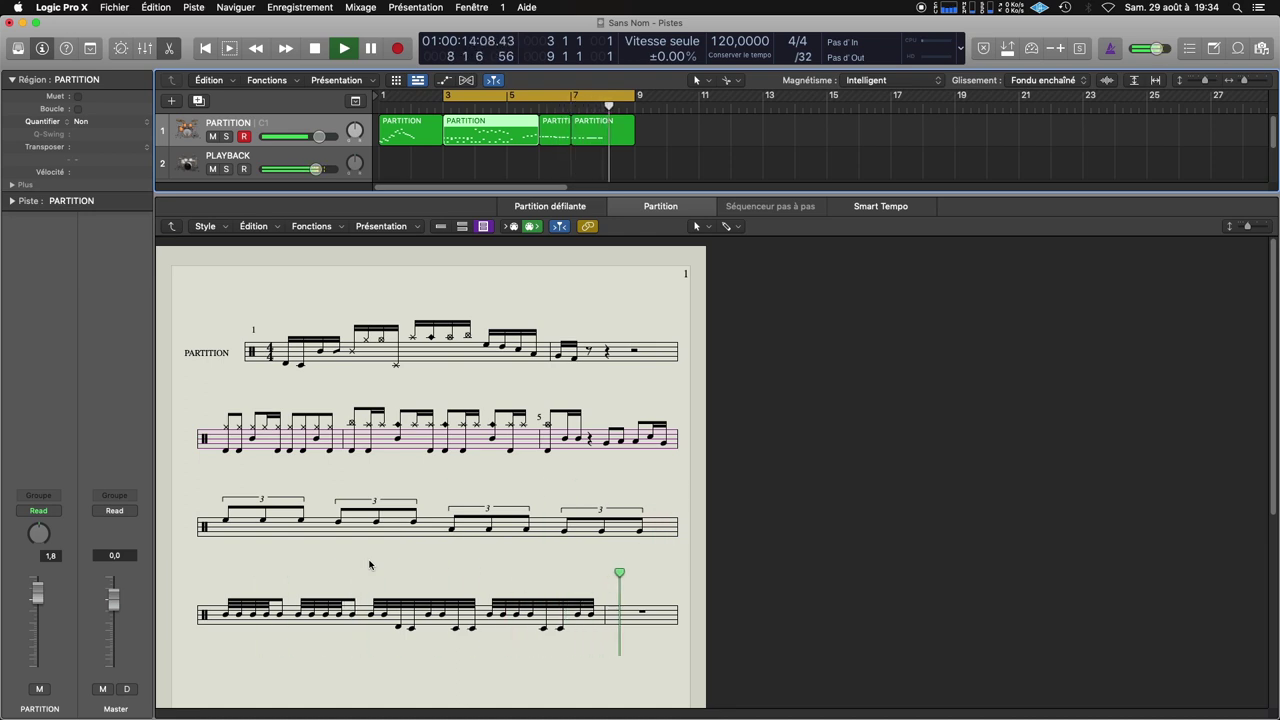
pyautogui.click(519, 562)
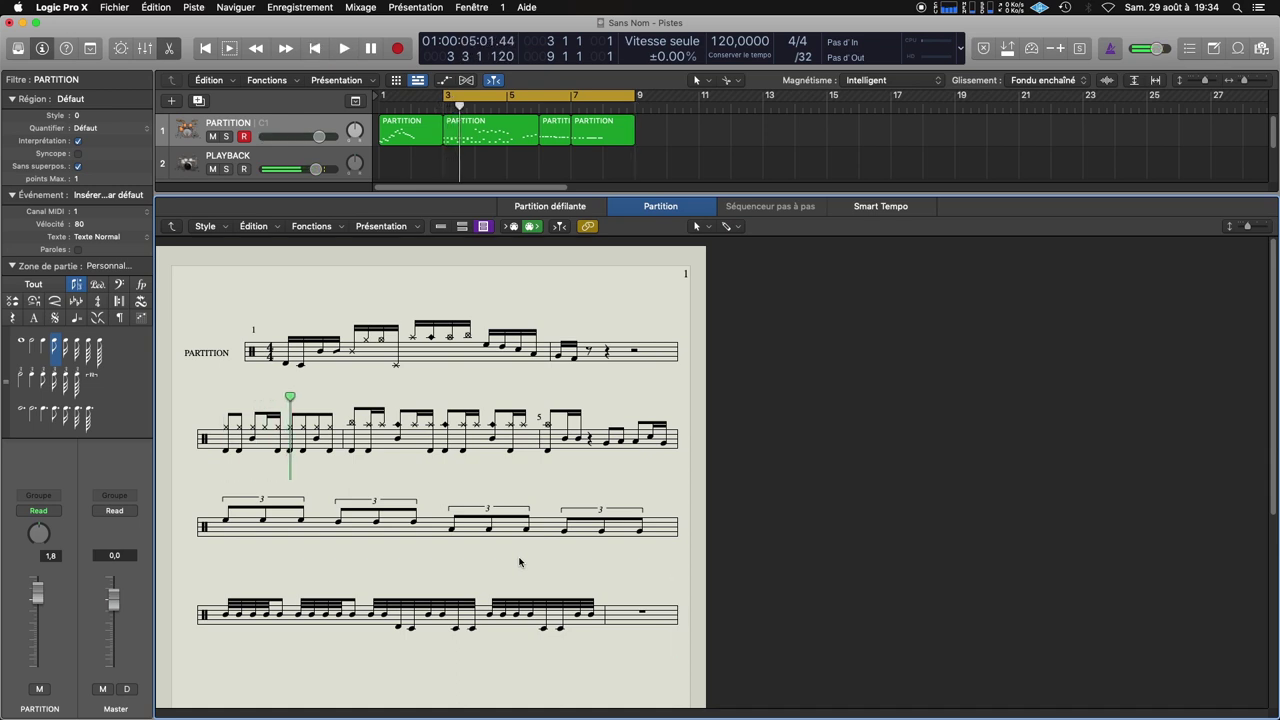
# Check the region starting at bar 3 and the bar 6 triplet region in the score, and clear the selection
pyautogui.click(452, 530)
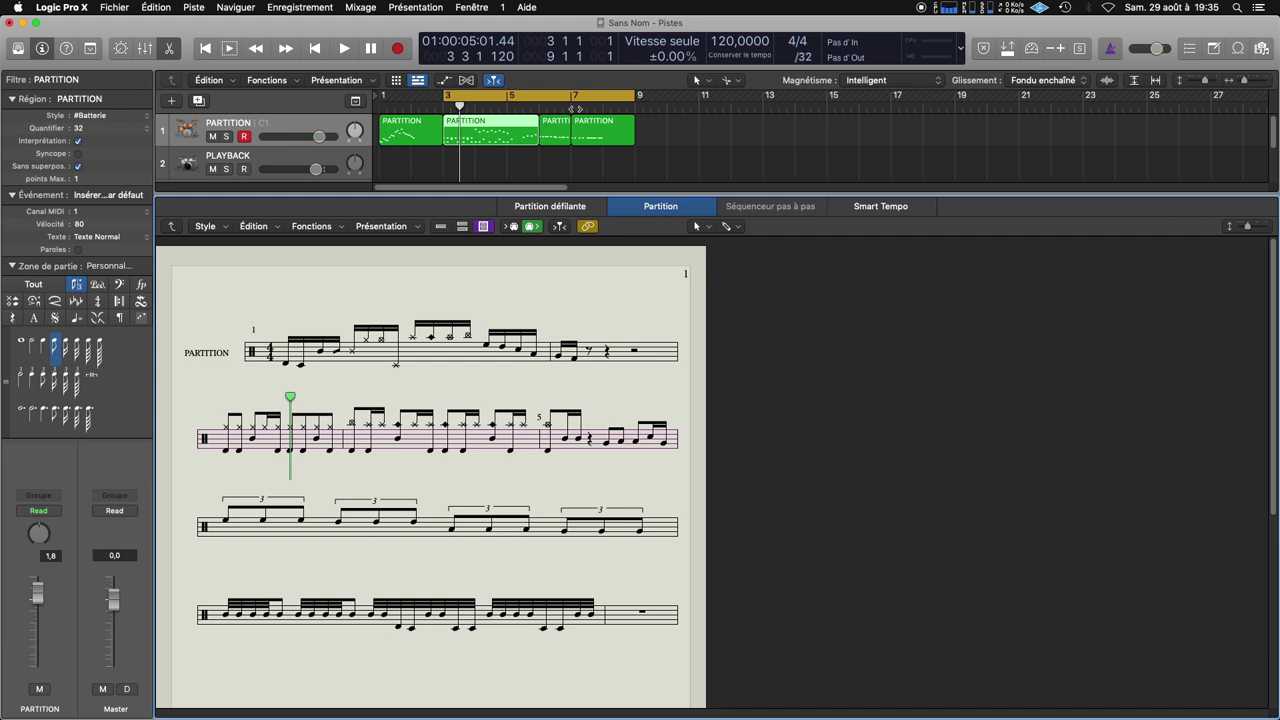
pyautogui.click(554, 125)
pyautogui.click(516, 494)
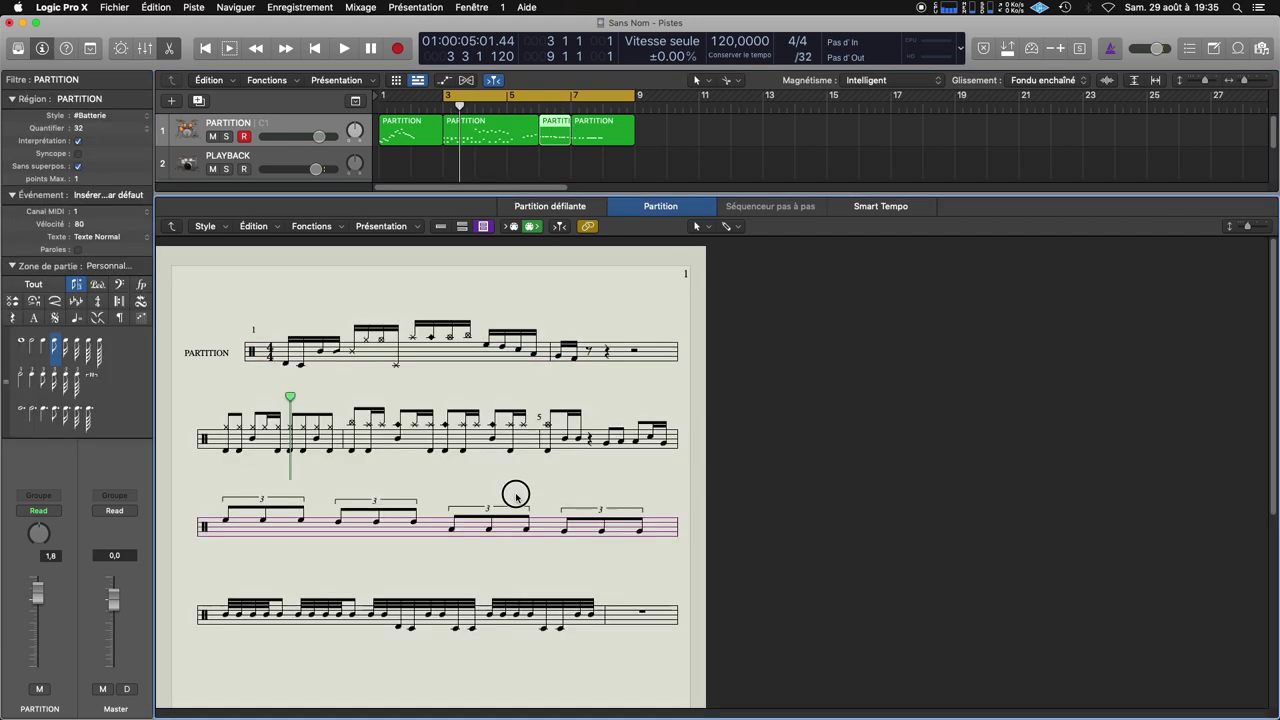
pyautogui.click(619, 384)
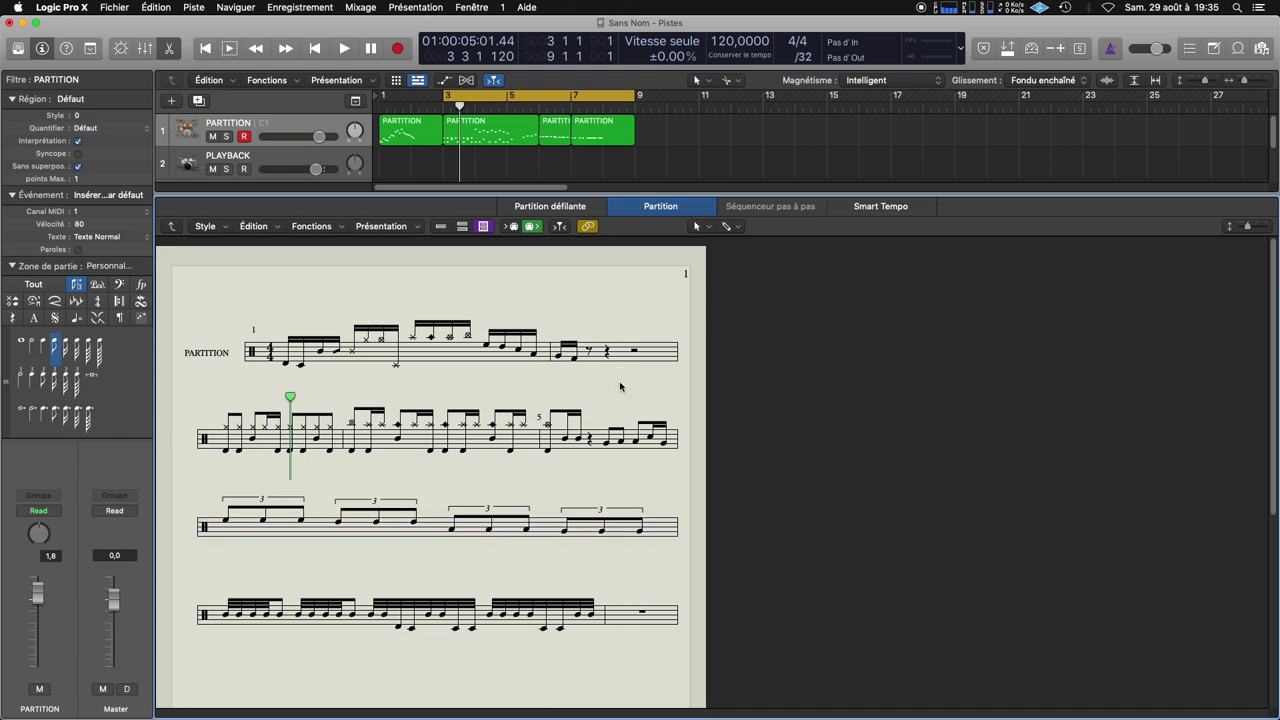